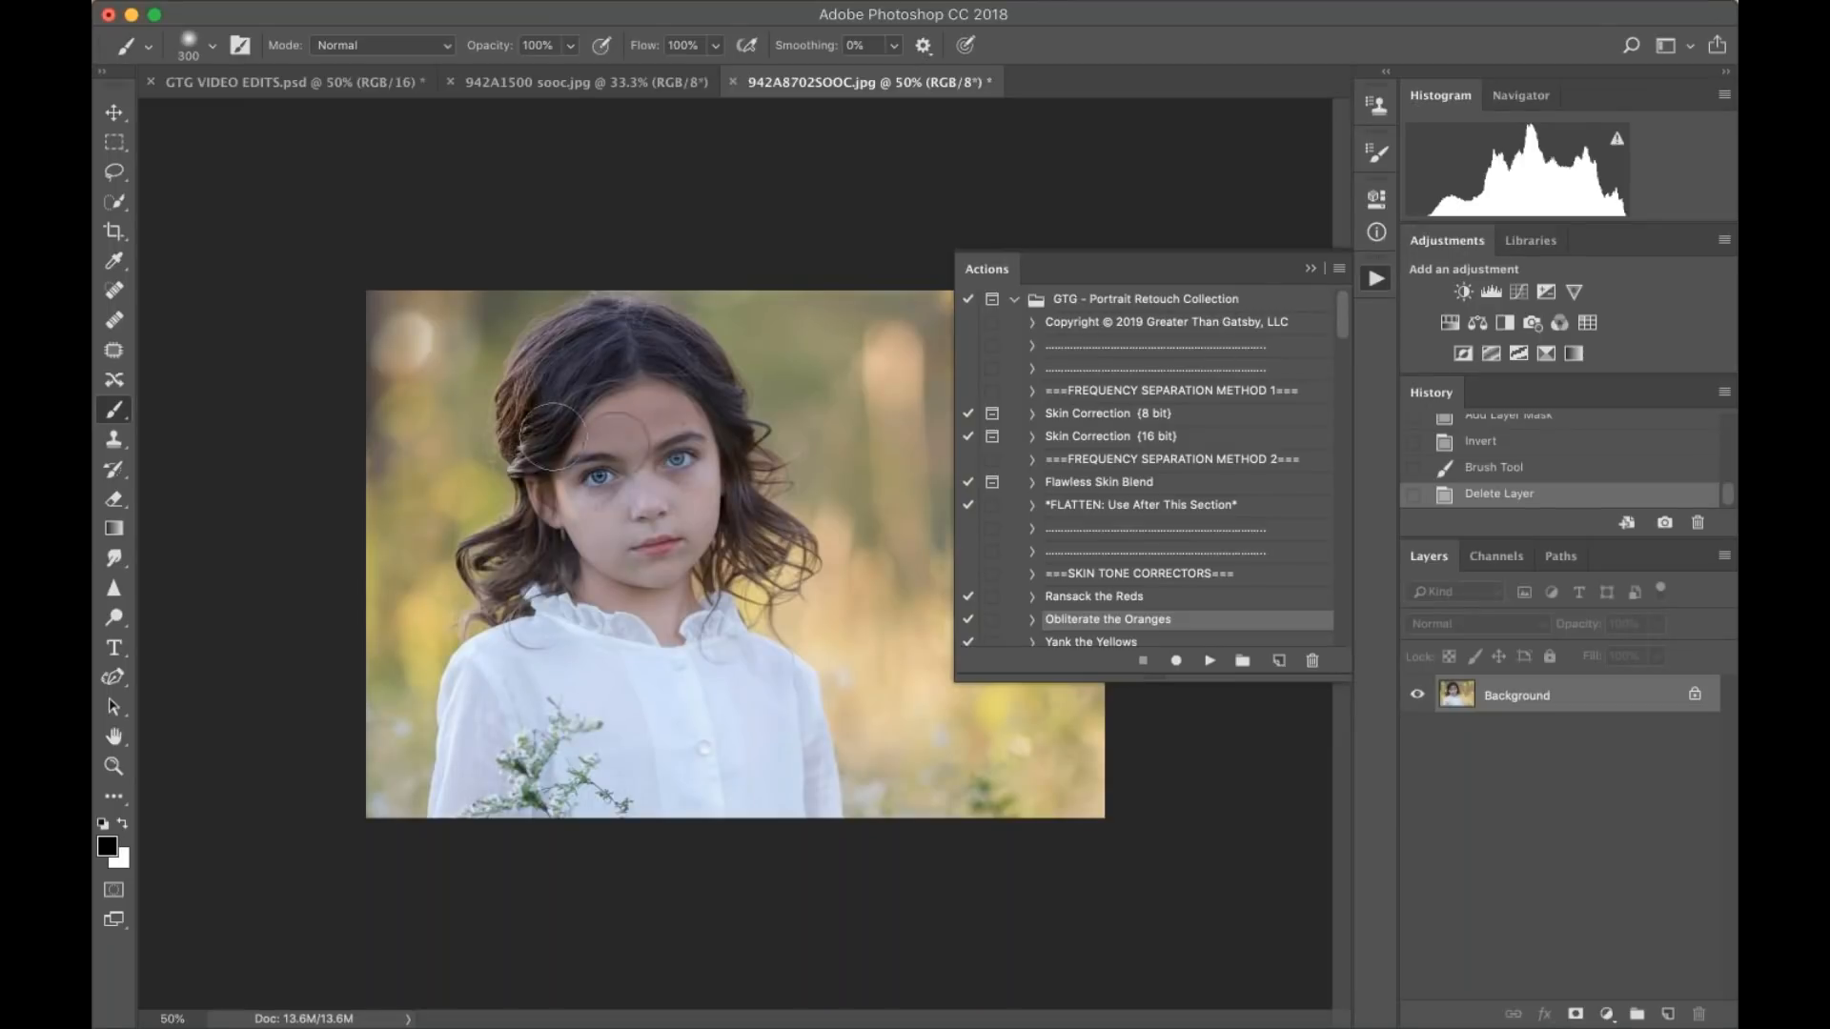
# - Run the Skin Correction (8 bit) action on the portrait and let it flatten the image
pyautogui.press('super+plus')
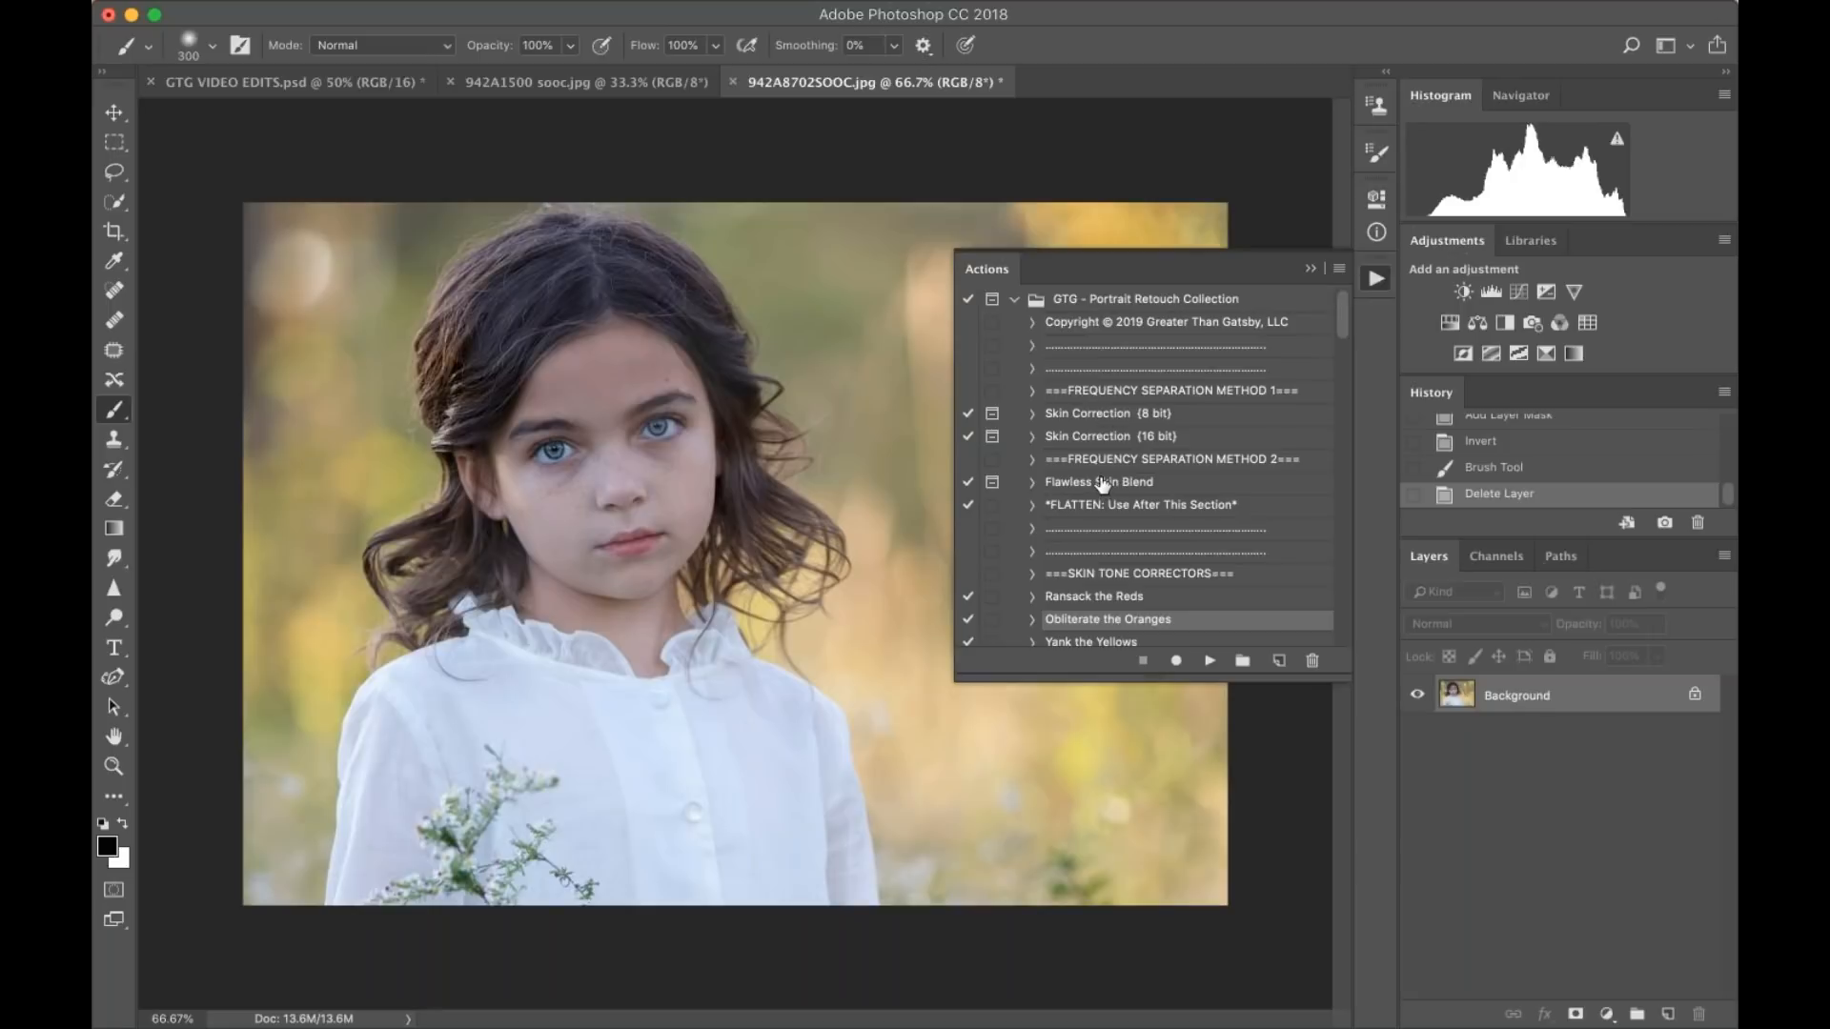
pyautogui.click(1085, 422)
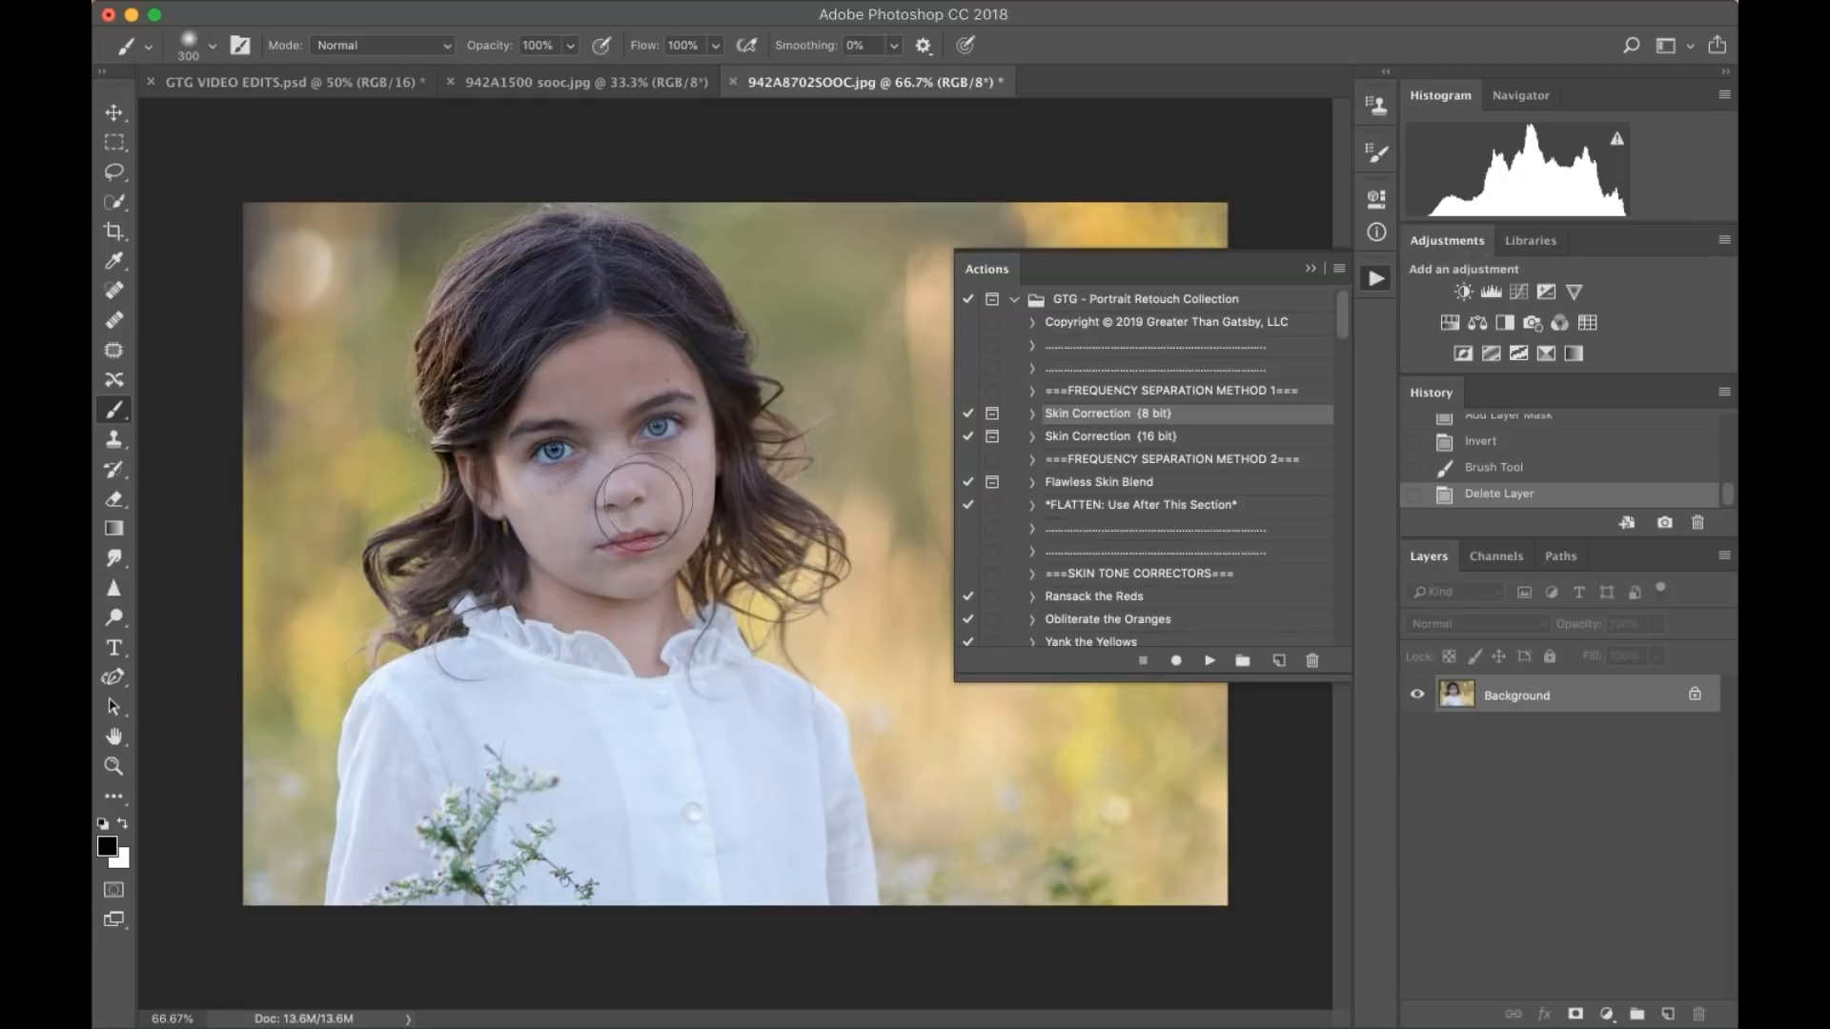
pyautogui.press('super+1')
pyautogui.hscroll(-3, 634, 510)
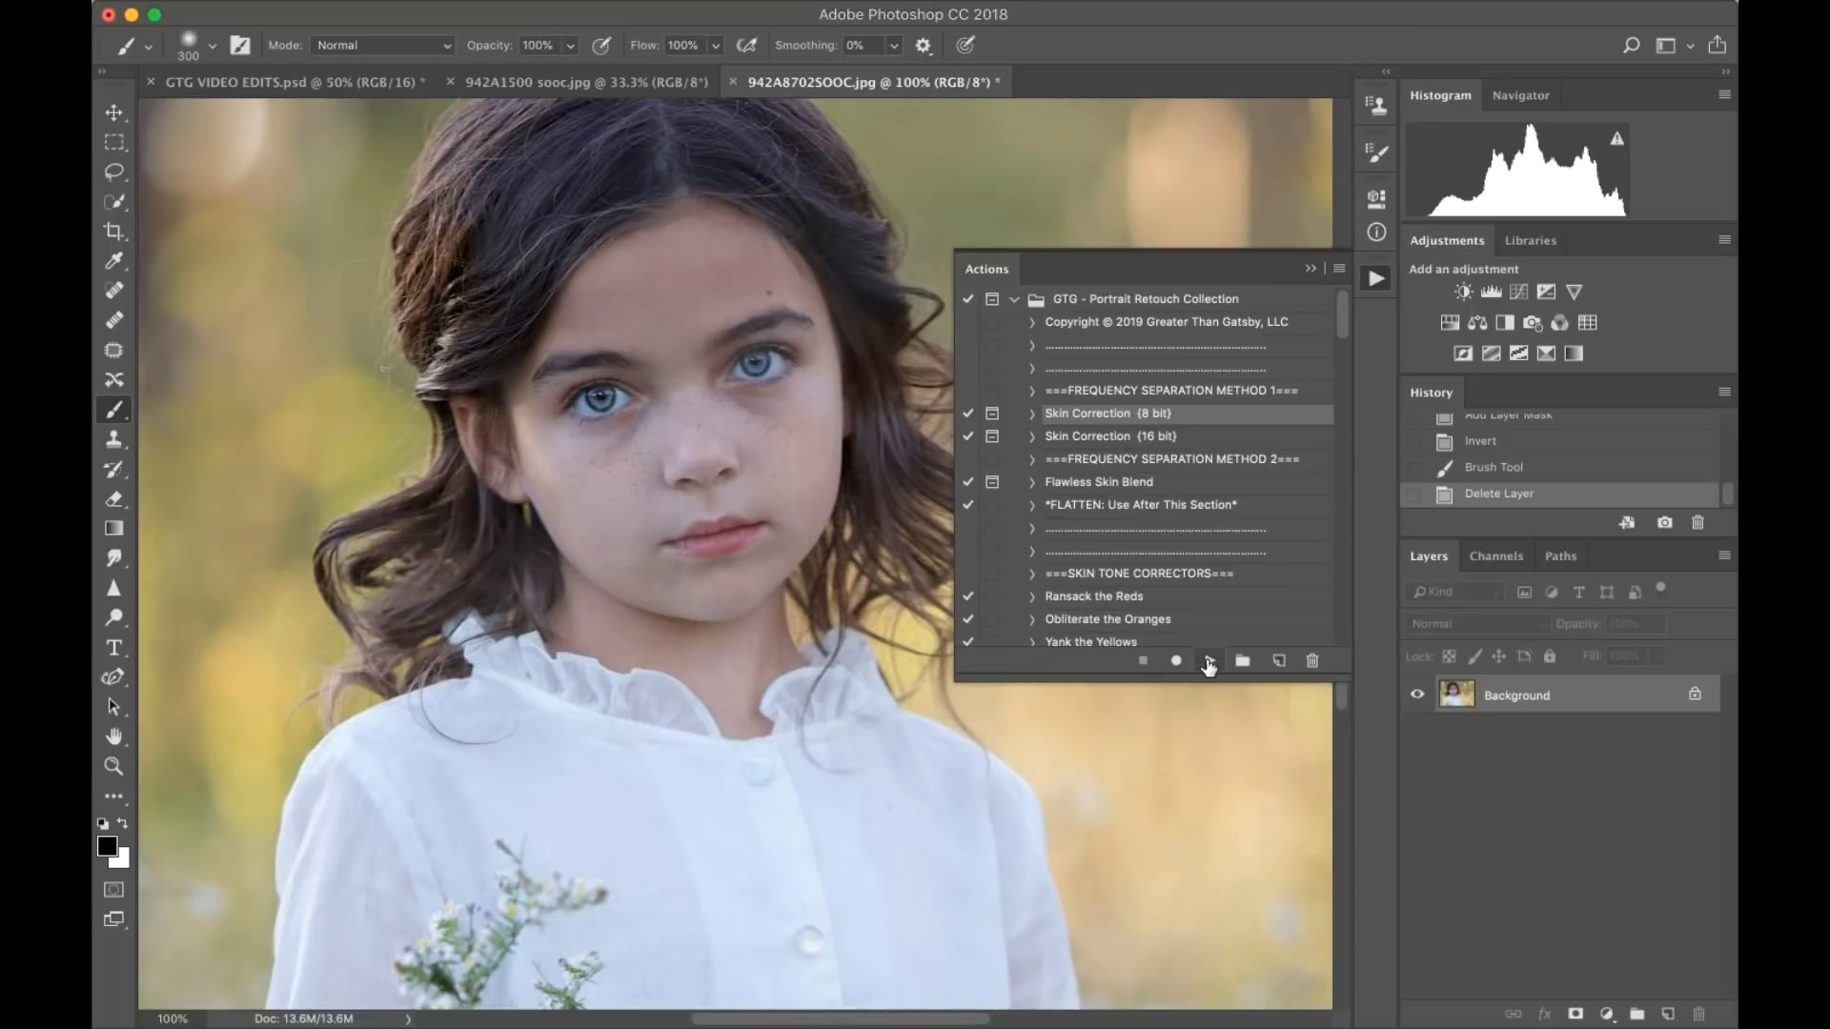
pyautogui.click(1209, 661)
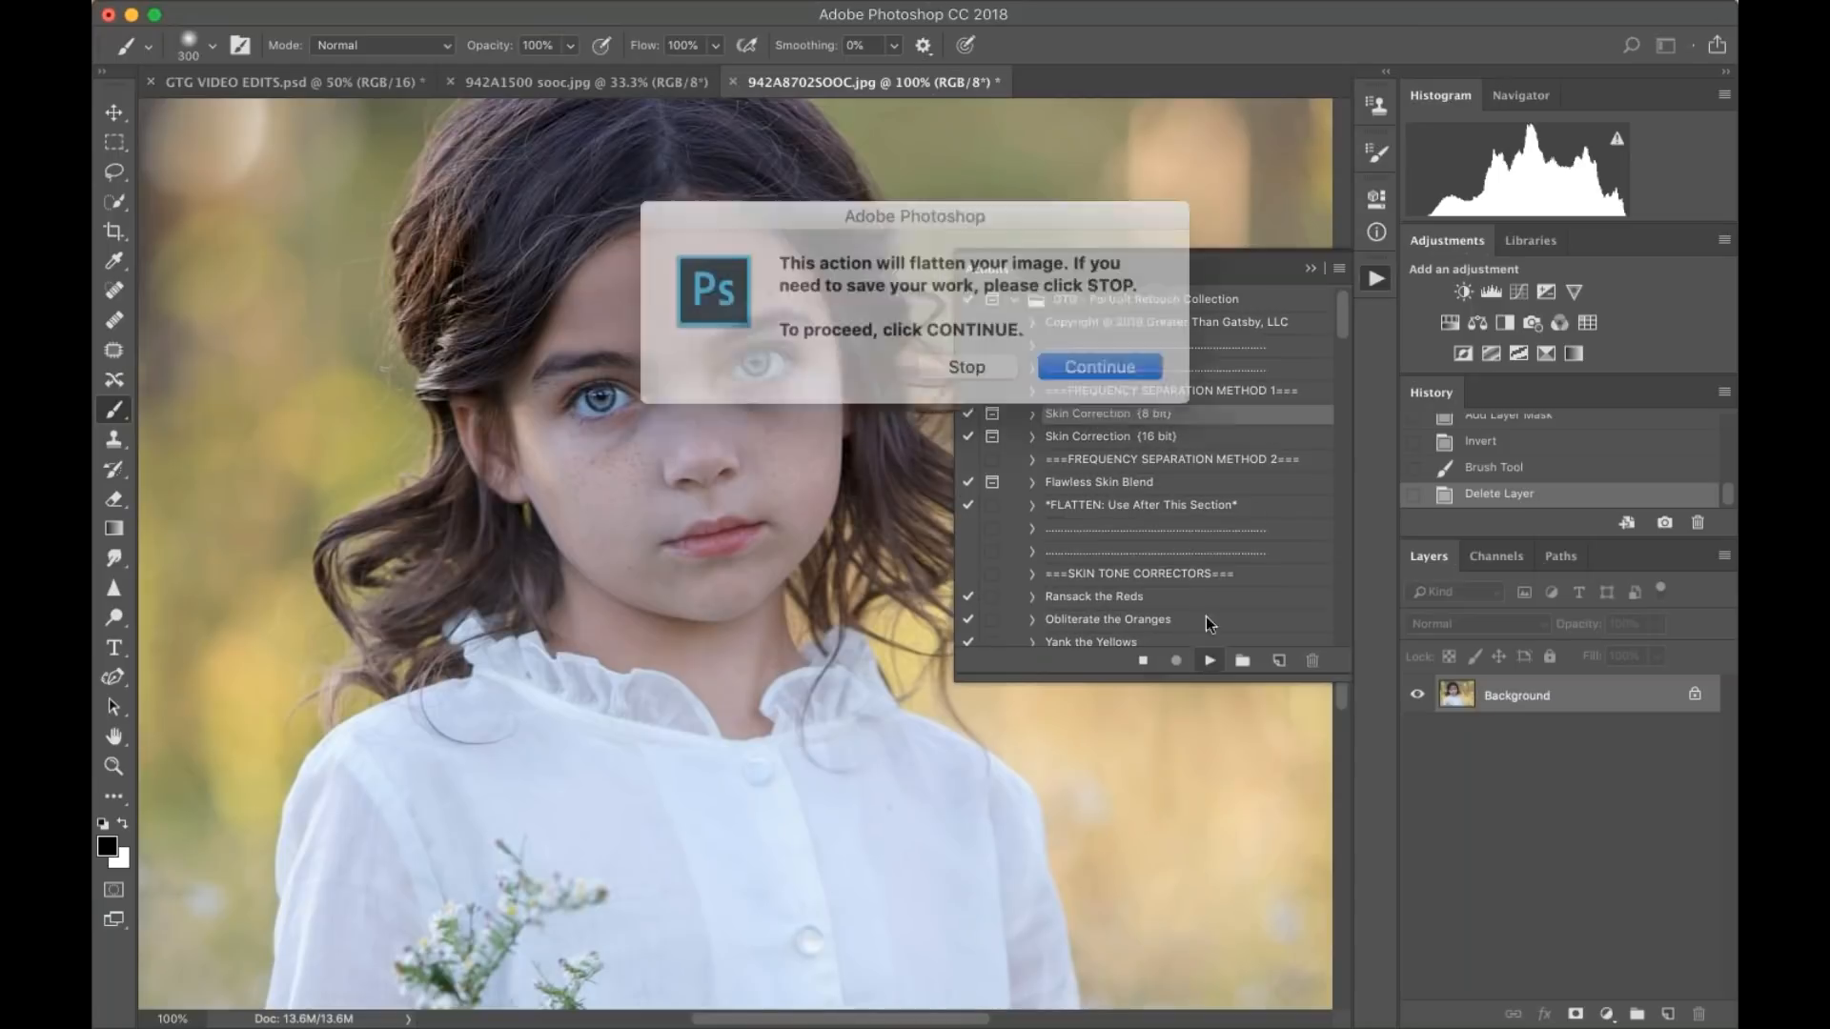
pyautogui.click(1077, 359)
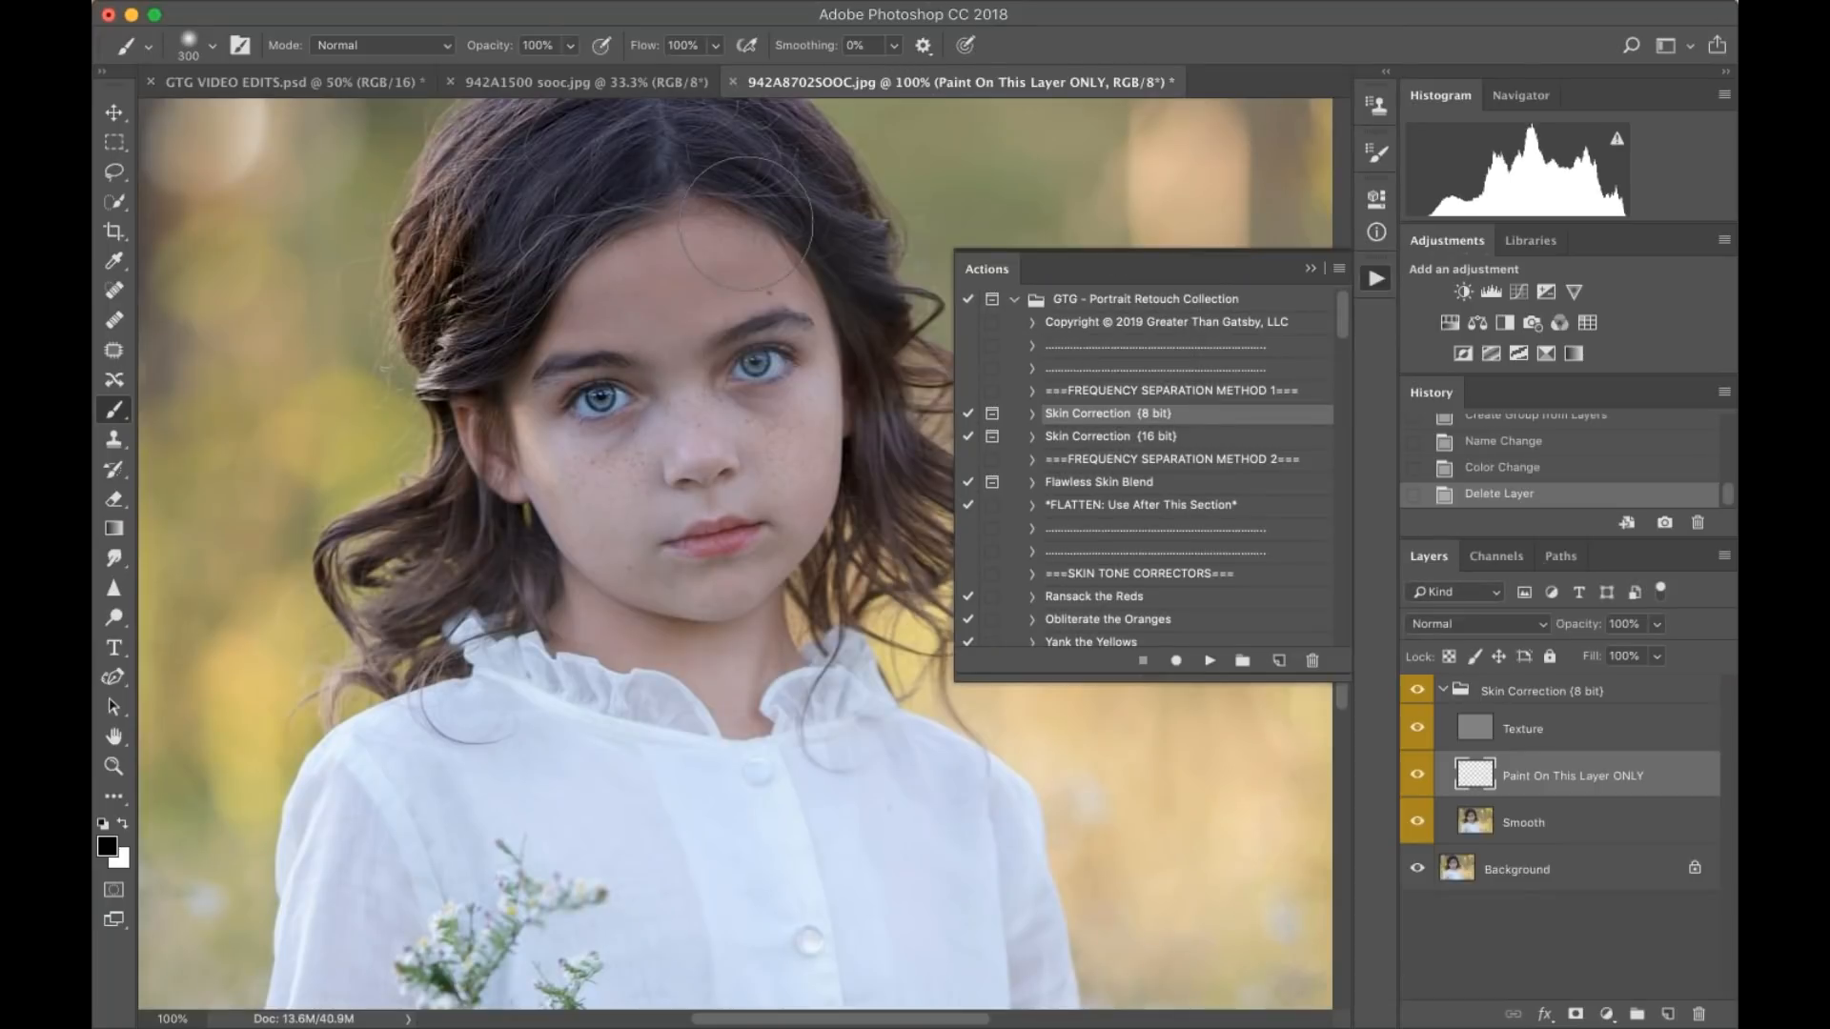
# - Check the bit depth set in the image's colour mode options
pyautogui.click(405, 13)
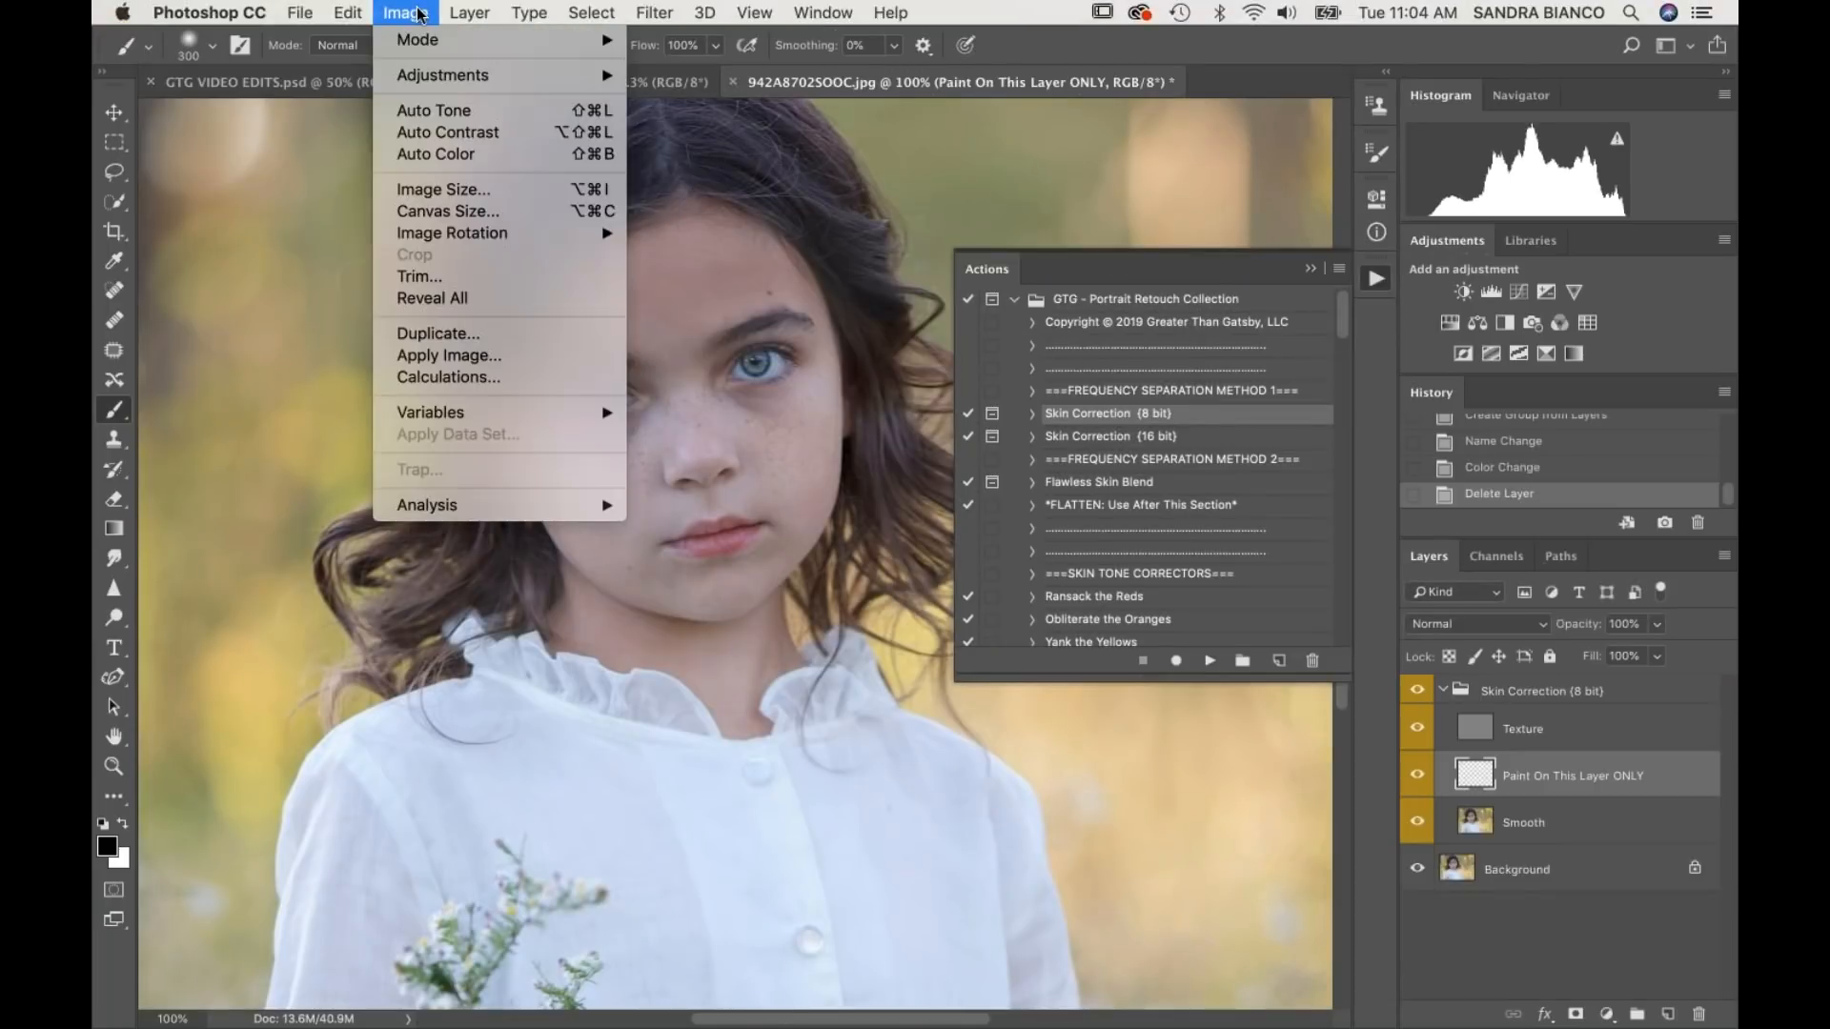
pyautogui.moveTo(417, 39)
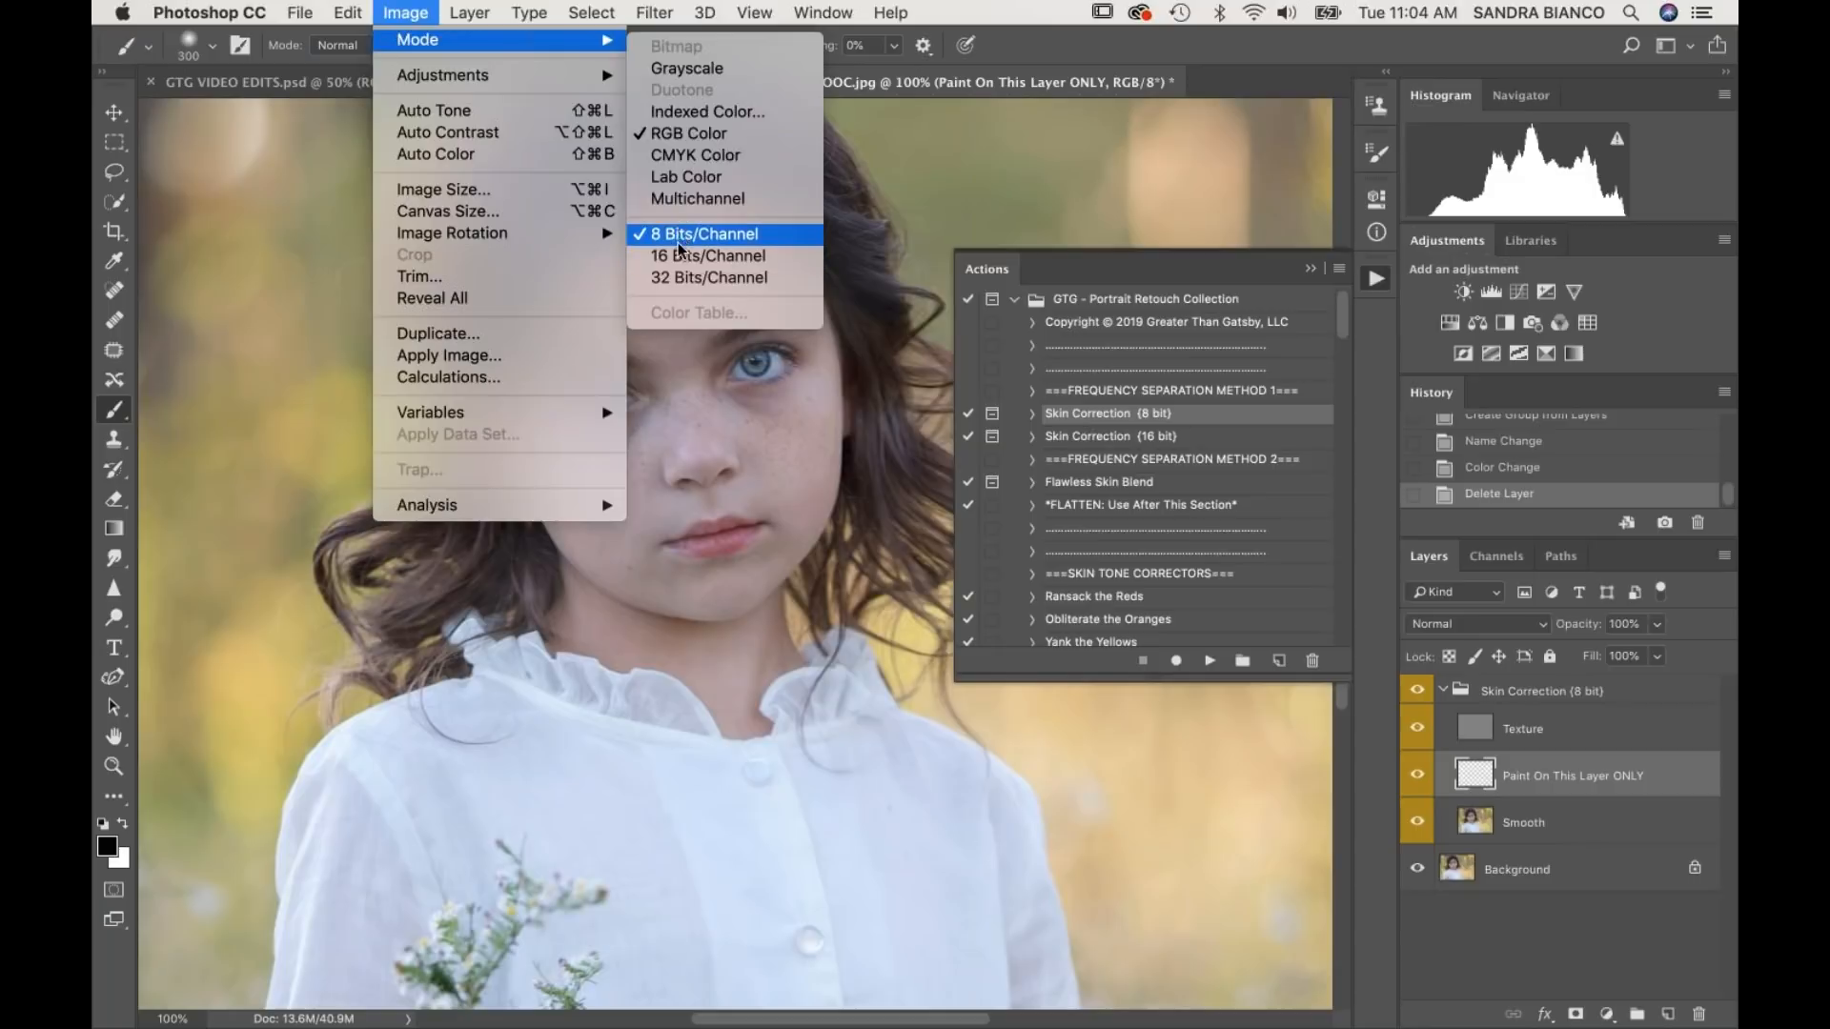
pyautogui.click(291, 61)
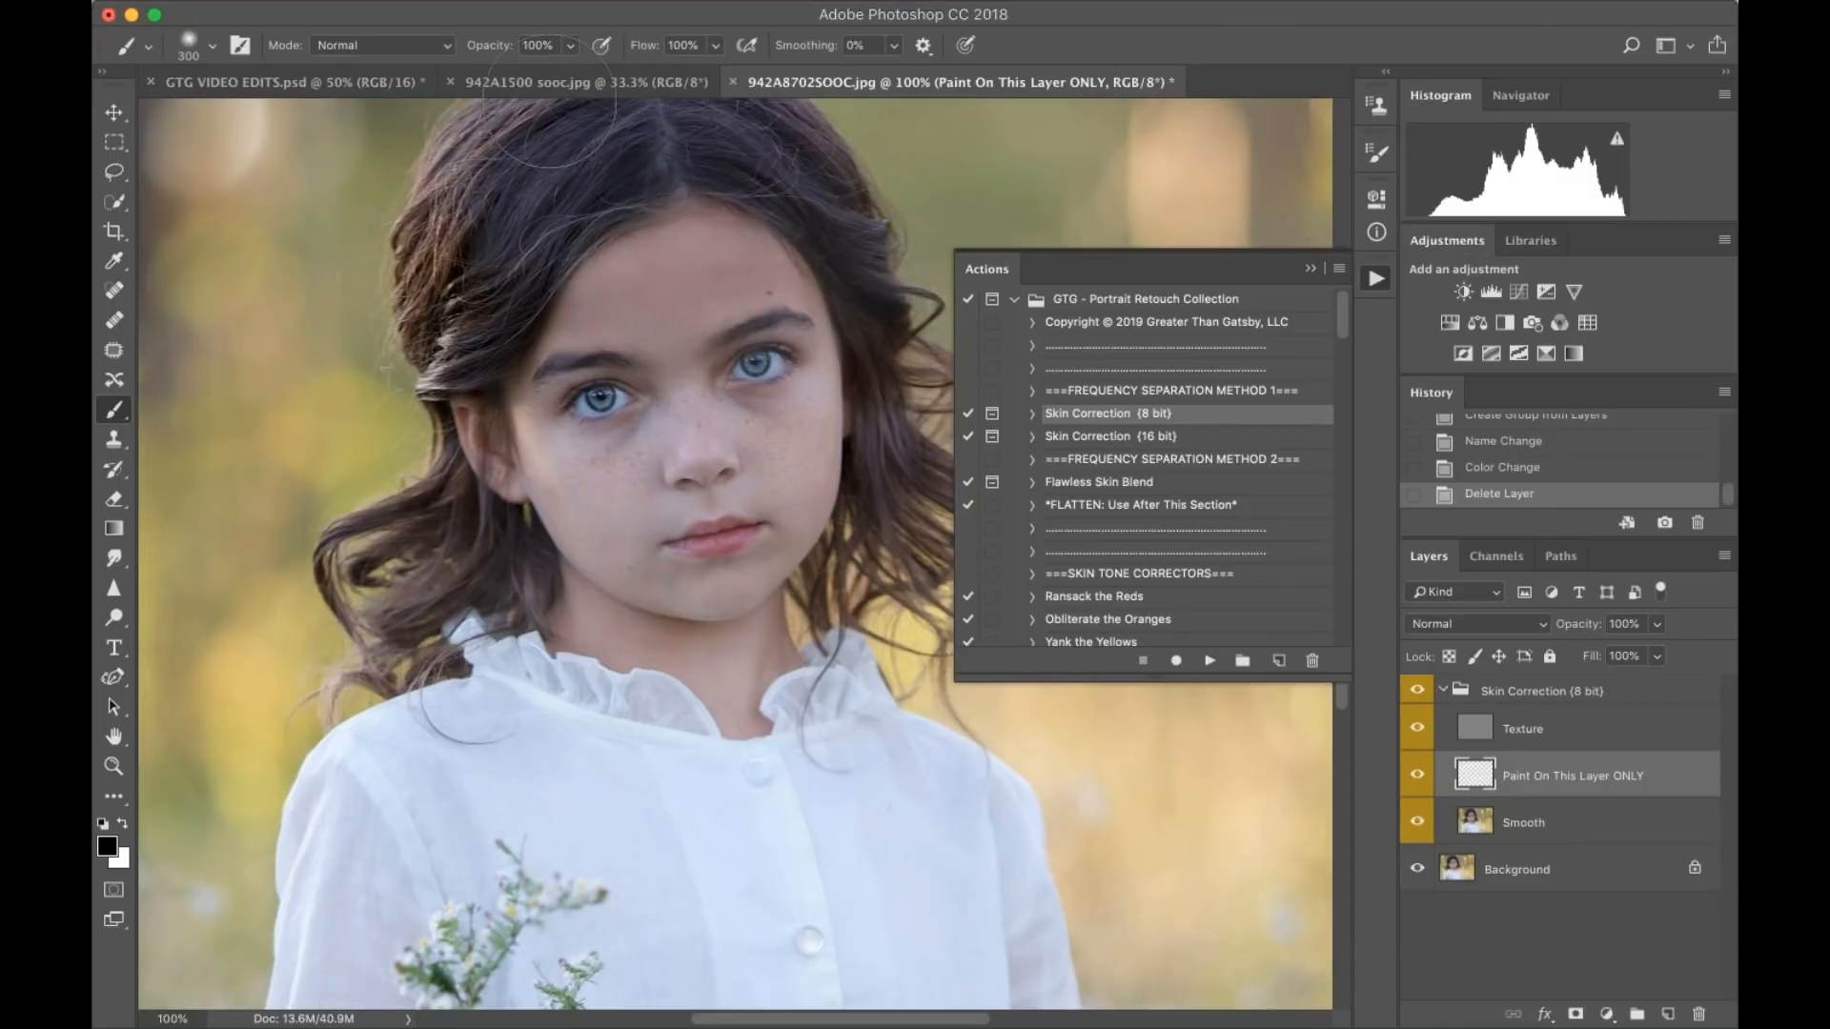
# - Set the brush flow to 3% and reduce the brush size to 90 px
pyautogui.click(715, 46)
pyautogui.moveTo(621, 71); pyautogui.dragTo(612, 72)
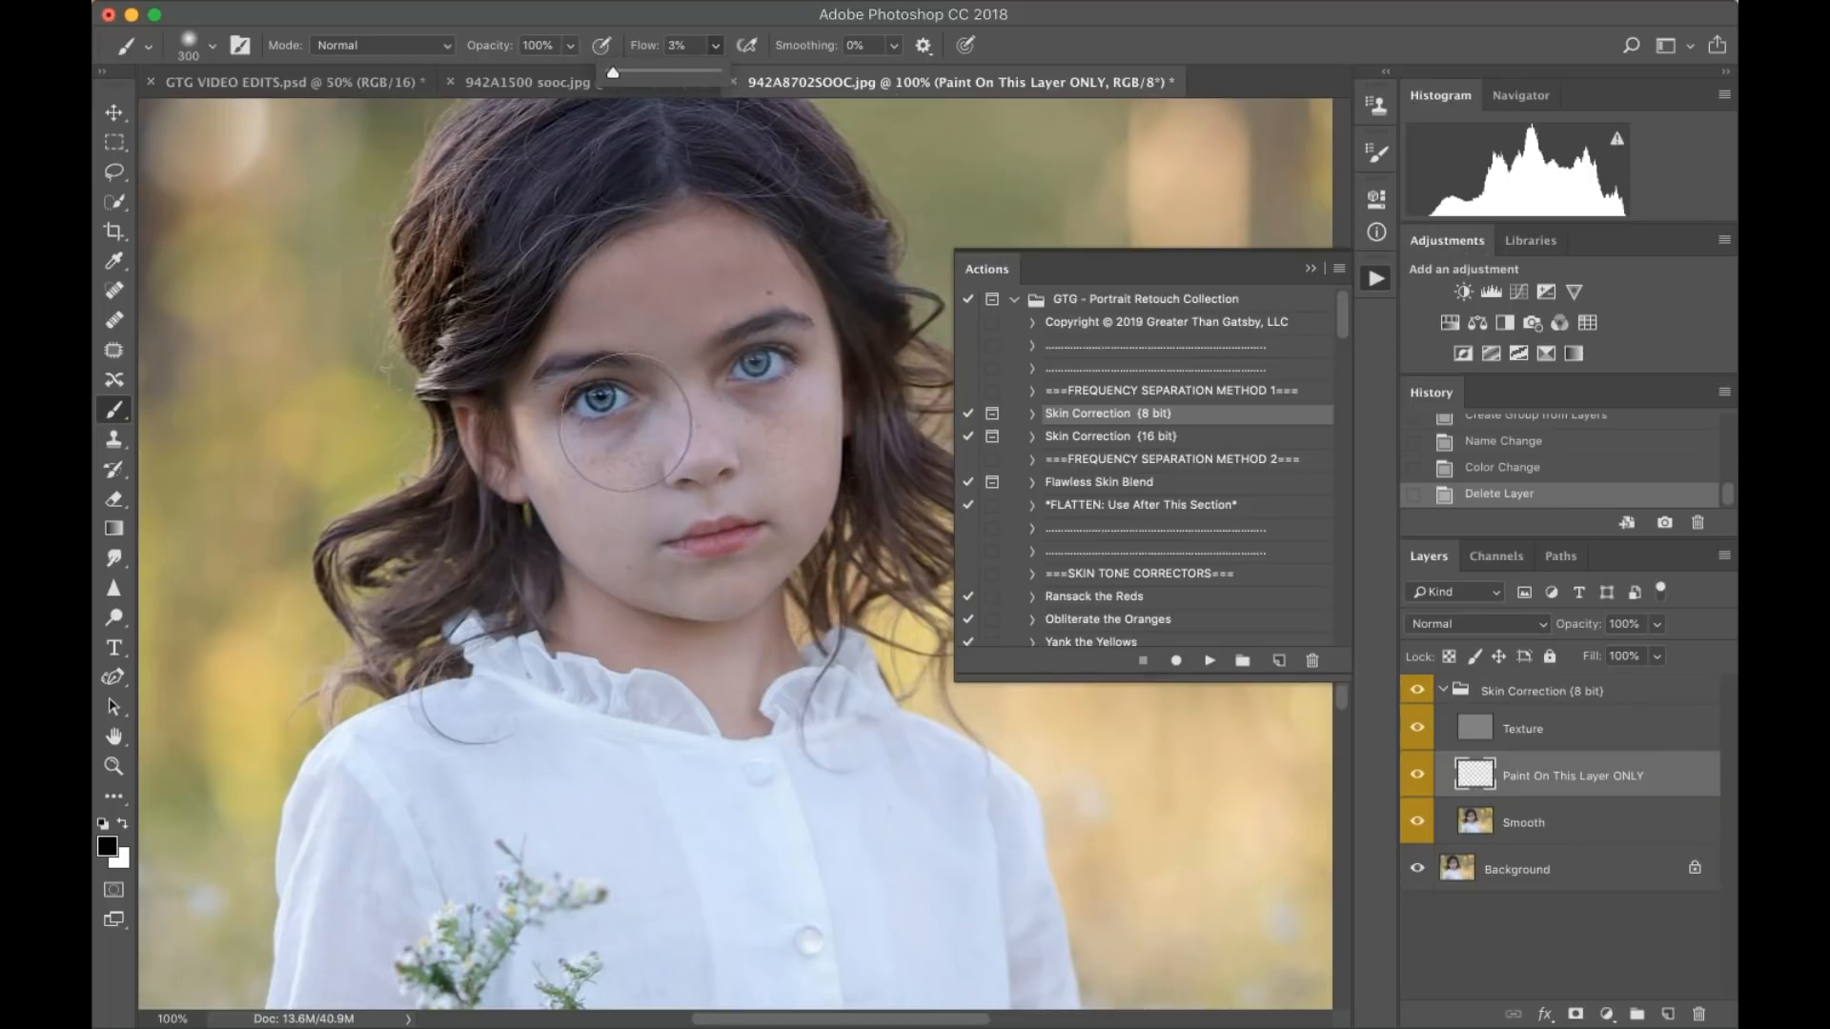
pyautogui.press('[')
pyautogui.press('[')
pyautogui.press('[')
pyautogui.press('[')
pyautogui.press('[')
pyautogui.press('[')
pyautogui.press('[')
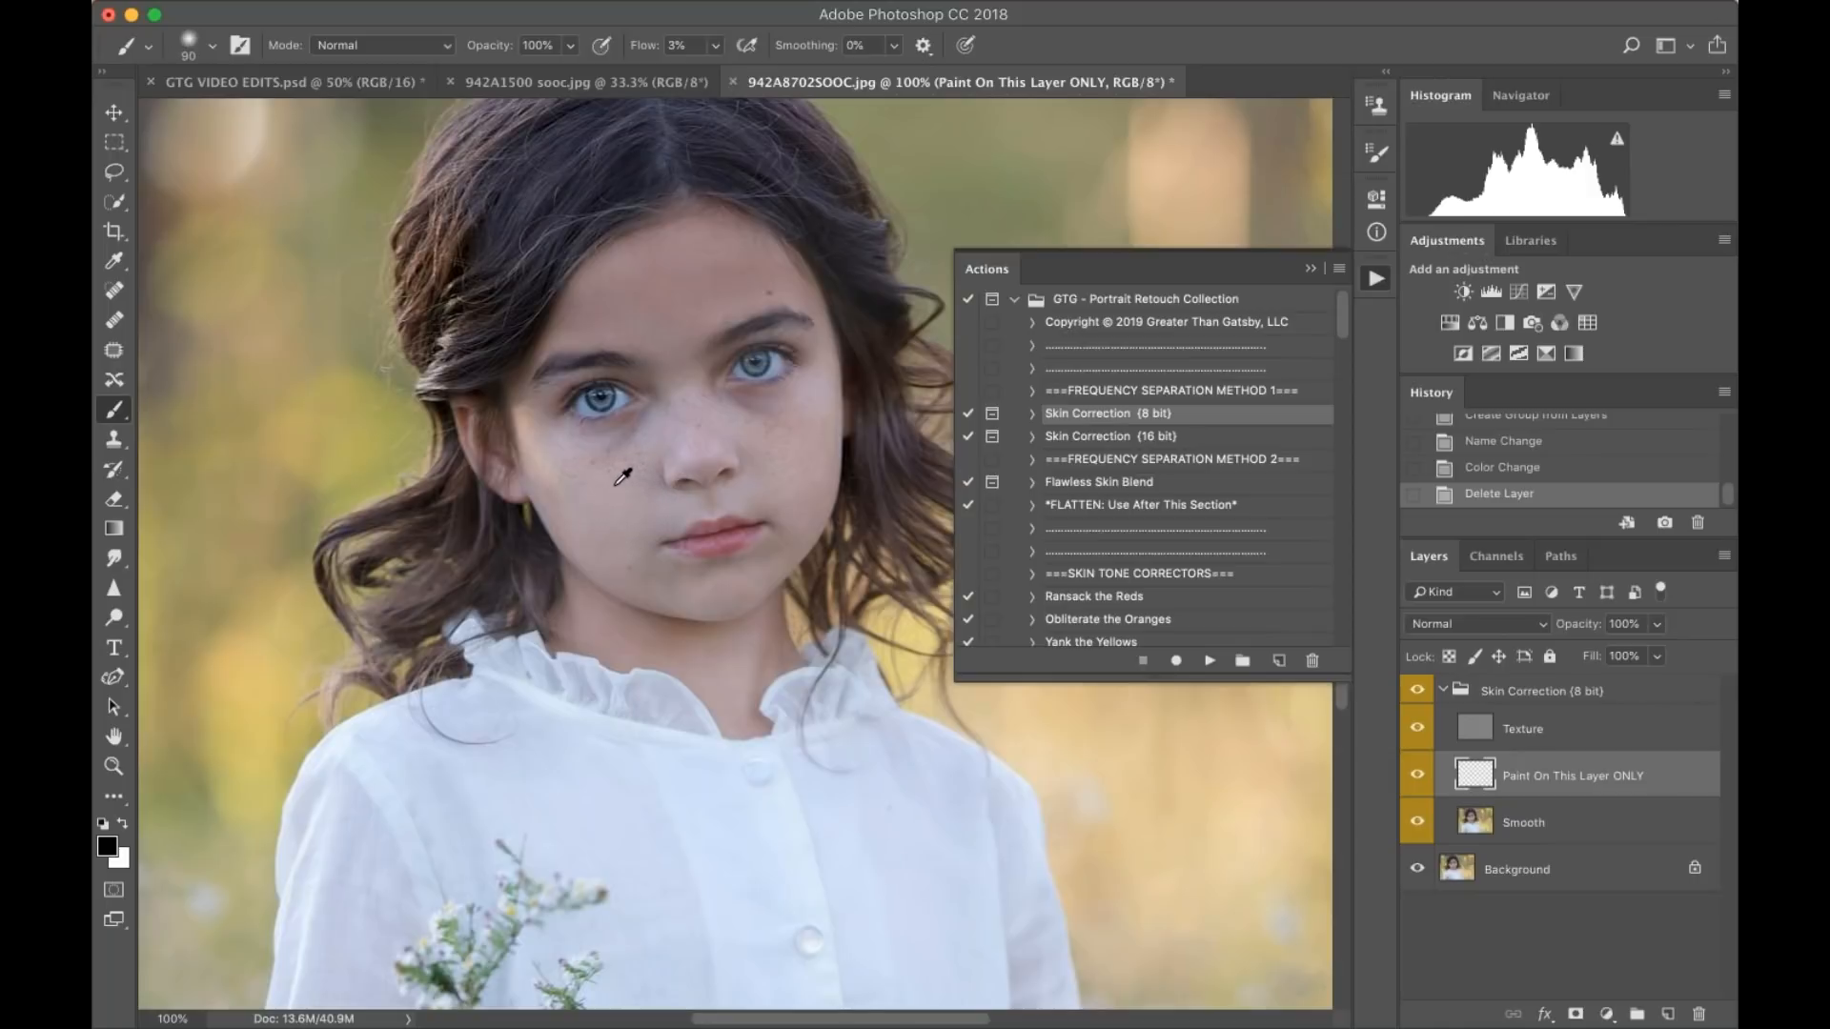
# - Sample the cheek skin tone and paint over the shadow beneath the girl's right eye with a 70 px brush
pyautogui.keyDown('alt'); pyautogui.click(611, 481); pyautogui.keyUp('alt')
pyautogui.press('[')
pyautogui.press('[')
pyautogui.click(650, 422)
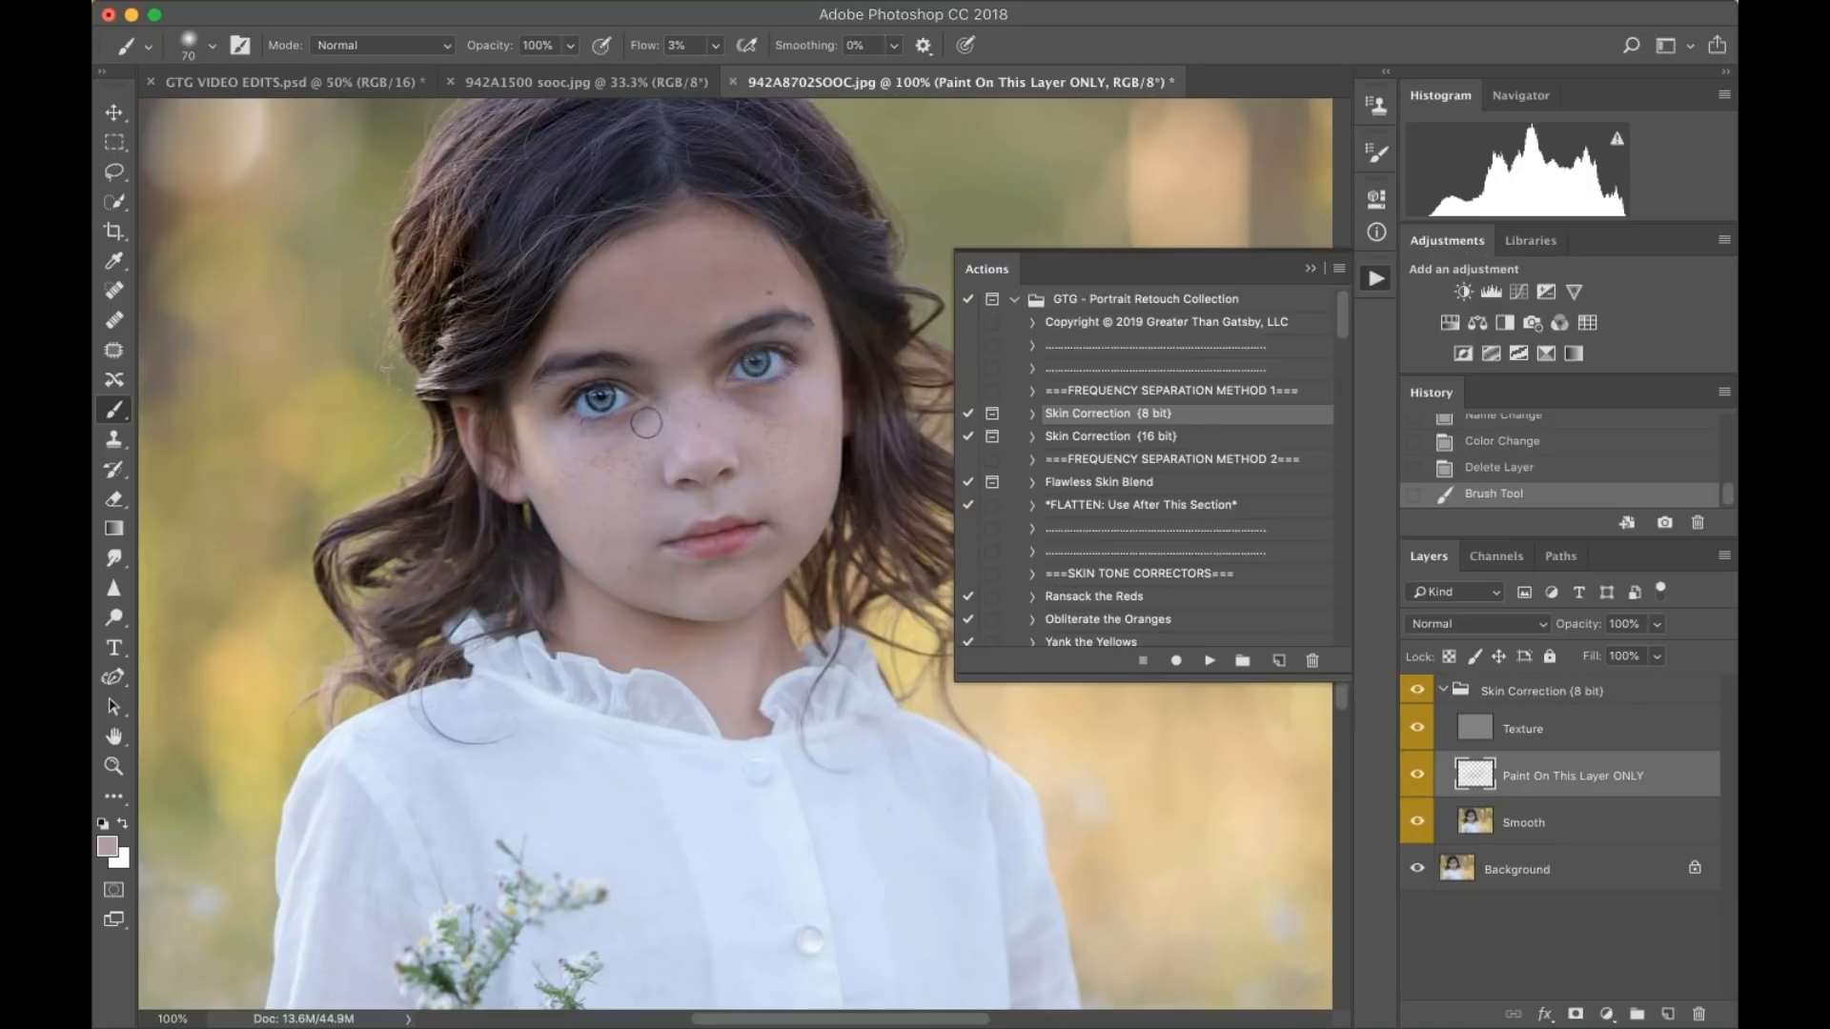
pyautogui.click(596, 450)
pyautogui.moveTo(596, 444)
pyautogui.mouseDown()
pyautogui.moveTo(636, 447)
pyautogui.moveTo(650, 422)
pyautogui.mouseUp()
# - Sample skin from the other cheek and paint beneath the girl's left eye, reducing the brush to 50 px
pyautogui.keyDown('alt'); pyautogui.click(776, 432); pyautogui.keyUp('alt')
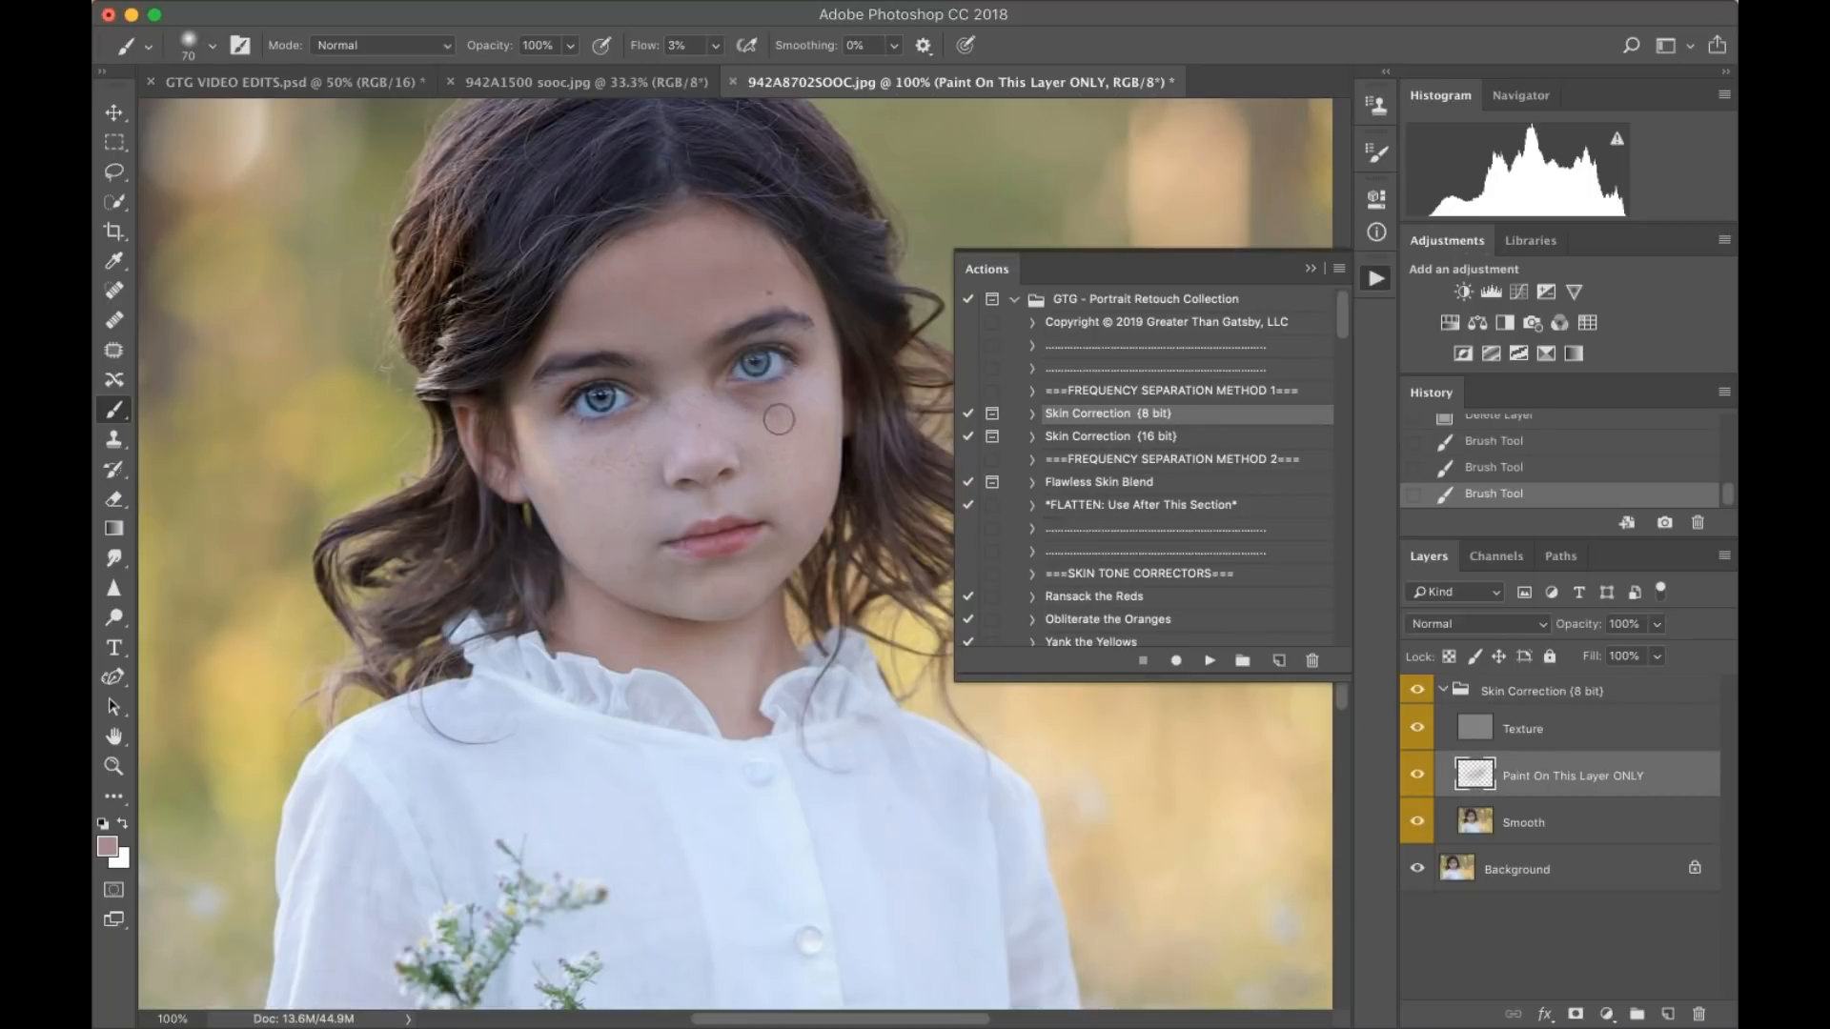
pyautogui.moveTo(734, 409); pyautogui.dragTo(753, 419)
pyautogui.press('[')
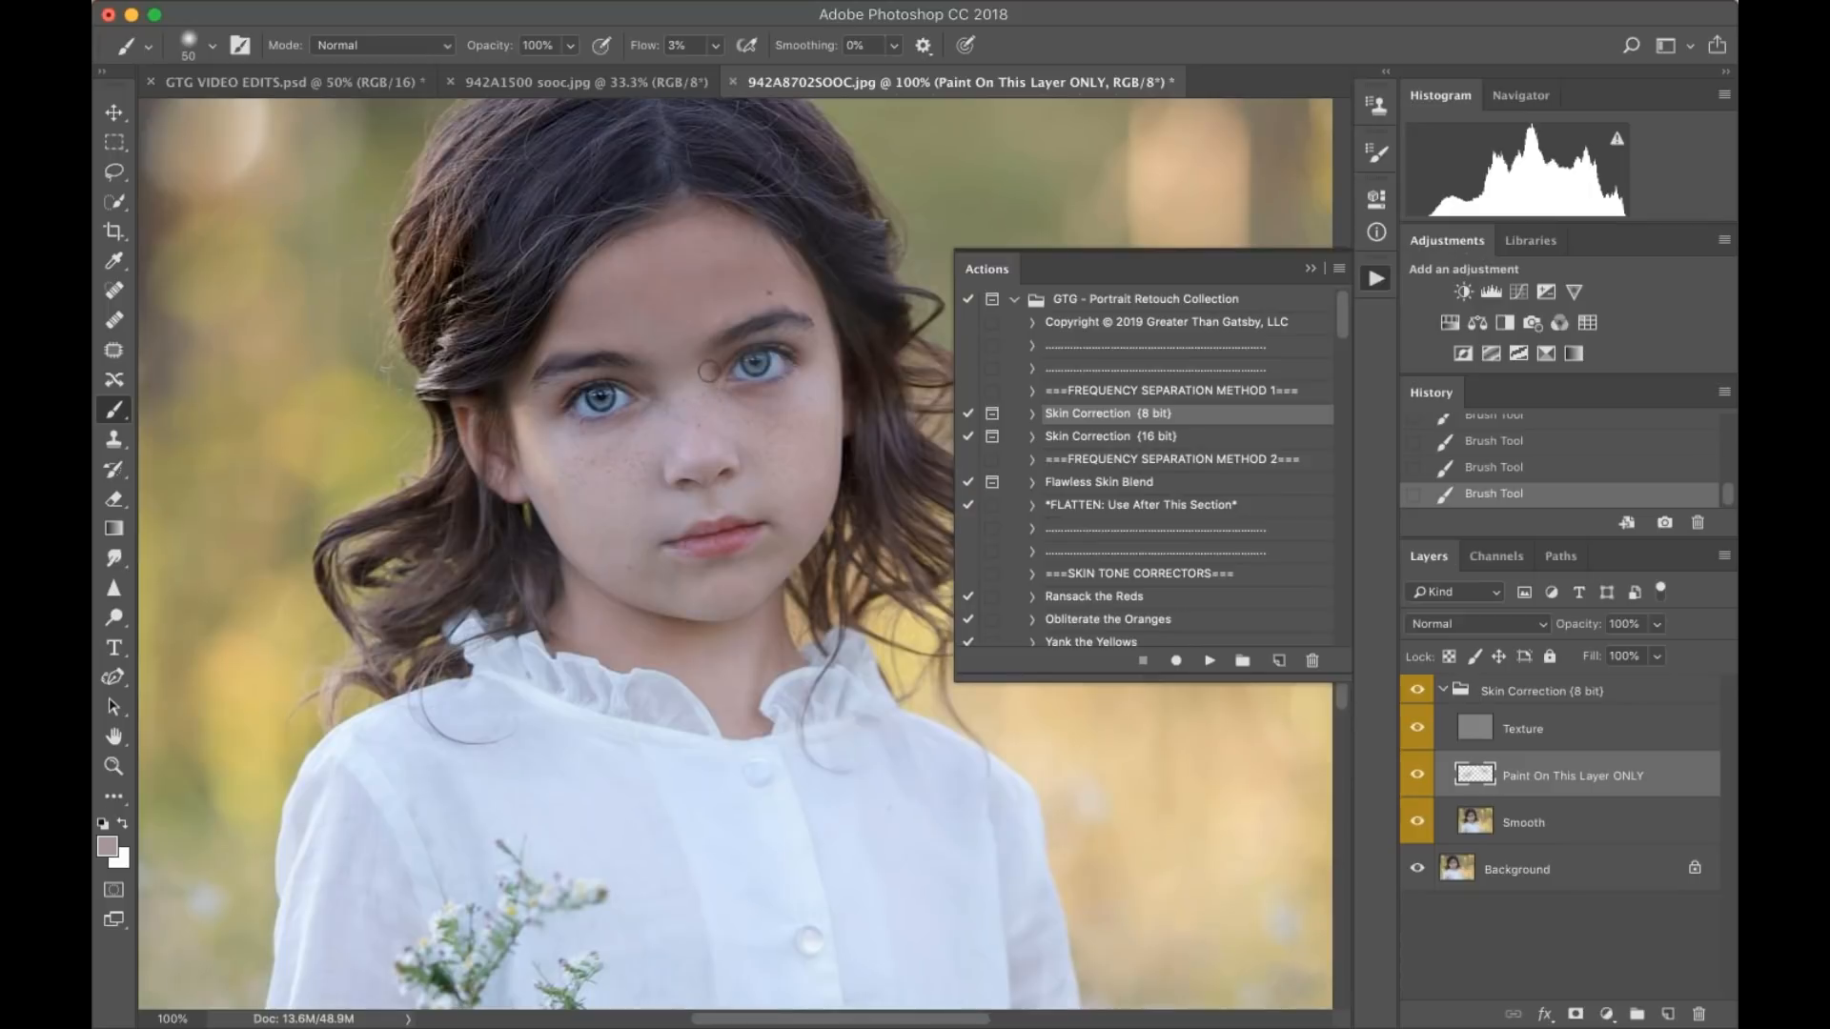
pyautogui.moveTo(734, 410); pyautogui.dragTo(734, 405)
# - Compare the portrait before and after by toggling the visibility of the Skin Correction (8 bit) group
pyautogui.click(1419, 690)
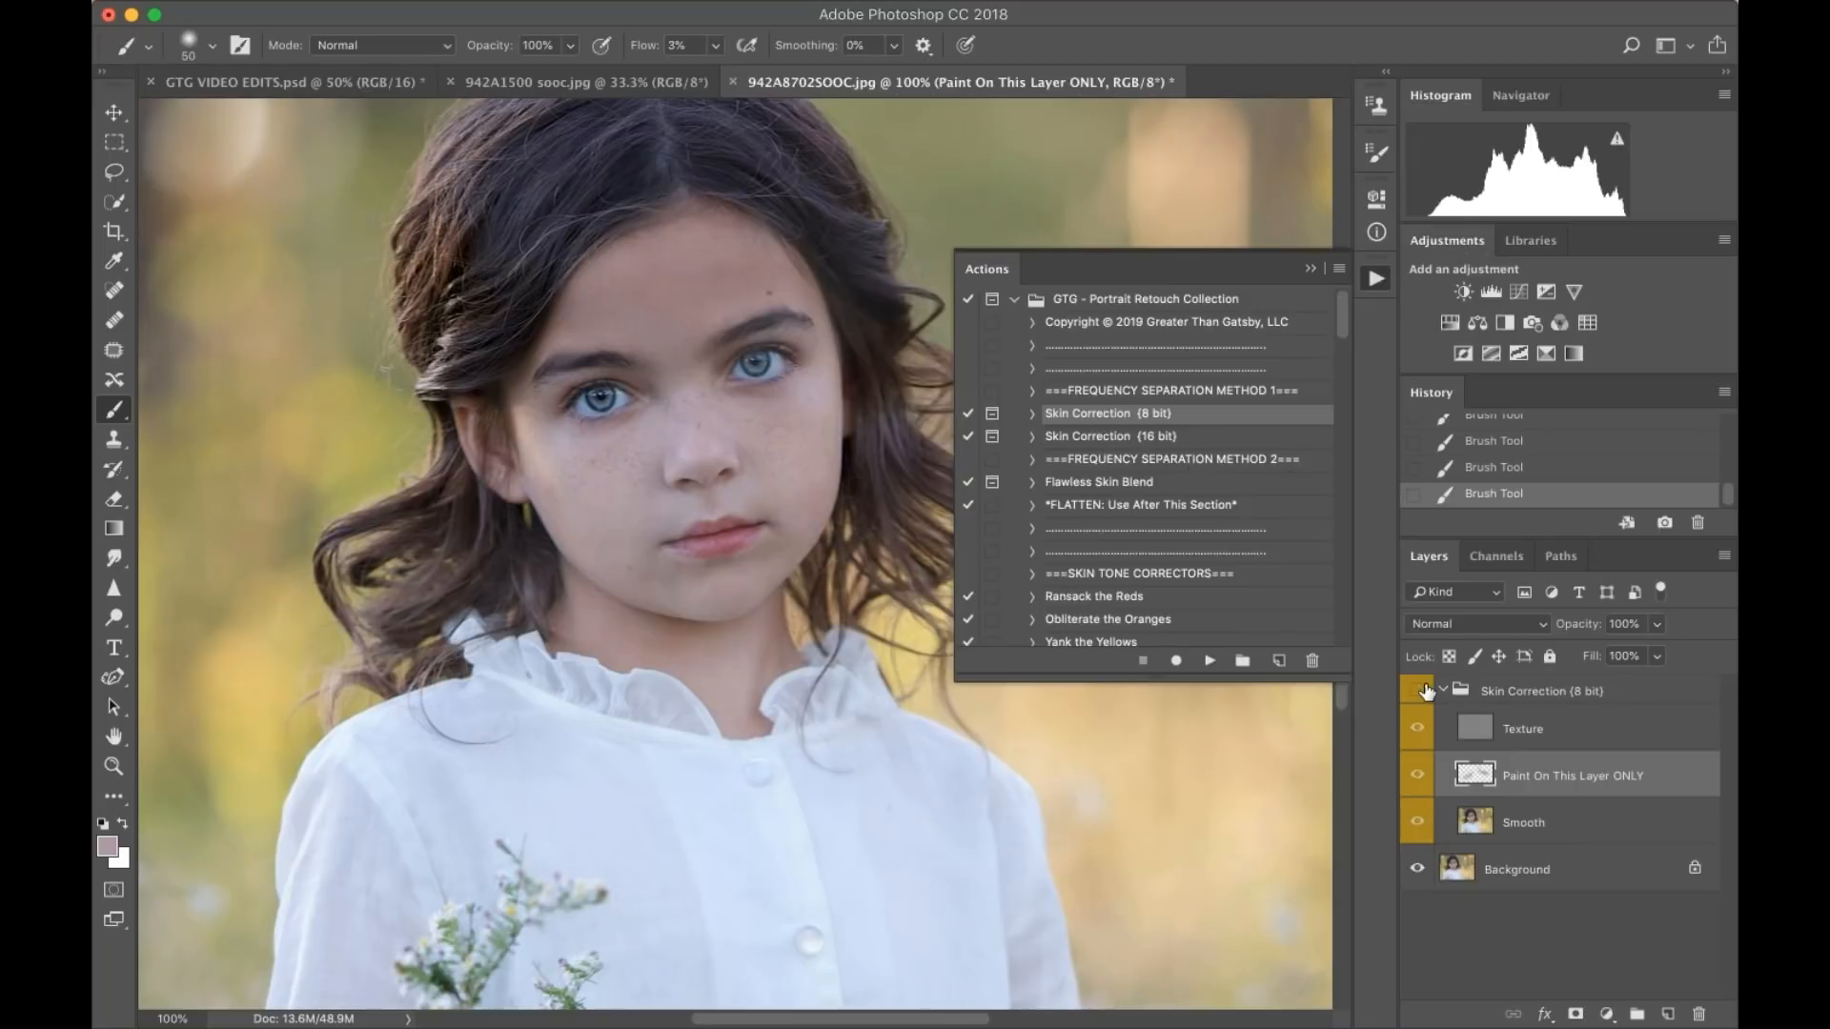
pyautogui.click(1418, 690)
pyautogui.click(1418, 690)
pyautogui.click(1418, 690)
pyautogui.click(1419, 690)
pyautogui.click(1425, 690)
pyautogui.click(1426, 690)
pyautogui.click(1426, 690)
pyautogui.click(1426, 690)
pyautogui.click(1426, 690)
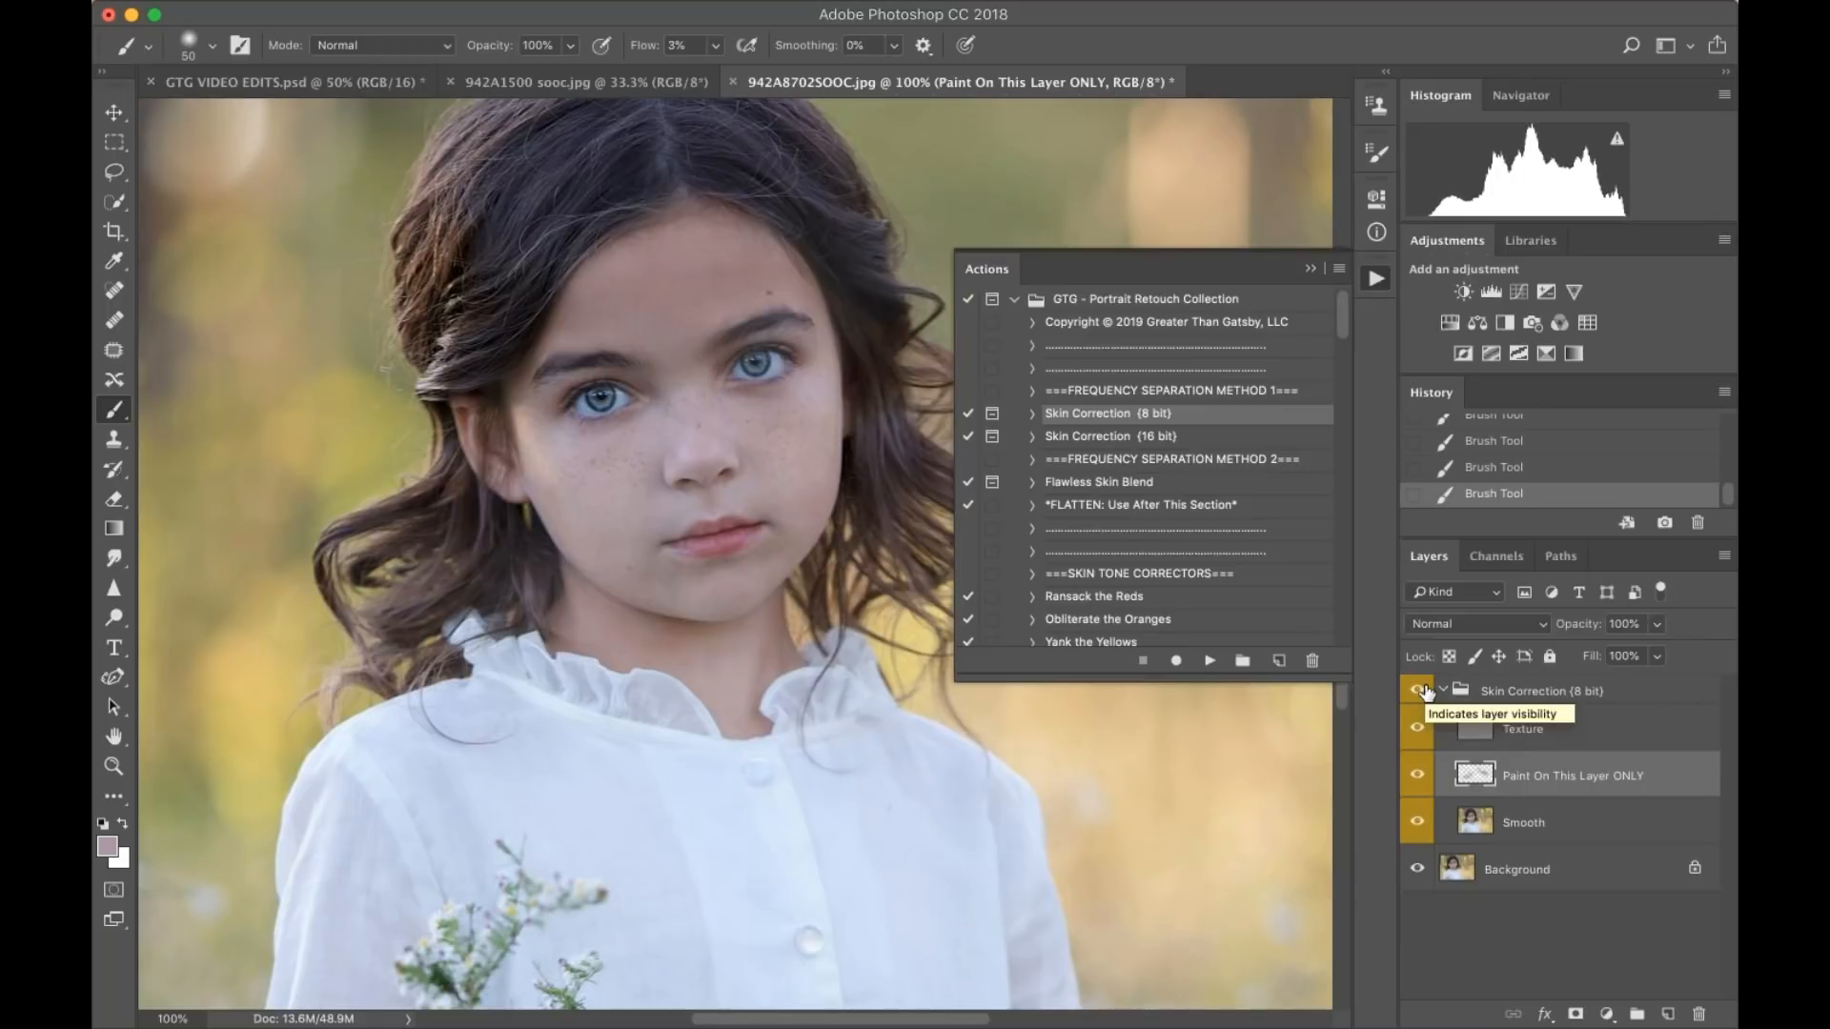
# - Flatten the image and run the Flawless Skin Blend action, continuing past its flatten warning
pyautogui.press('super+shift+e')
pyautogui.click(1125, 484)
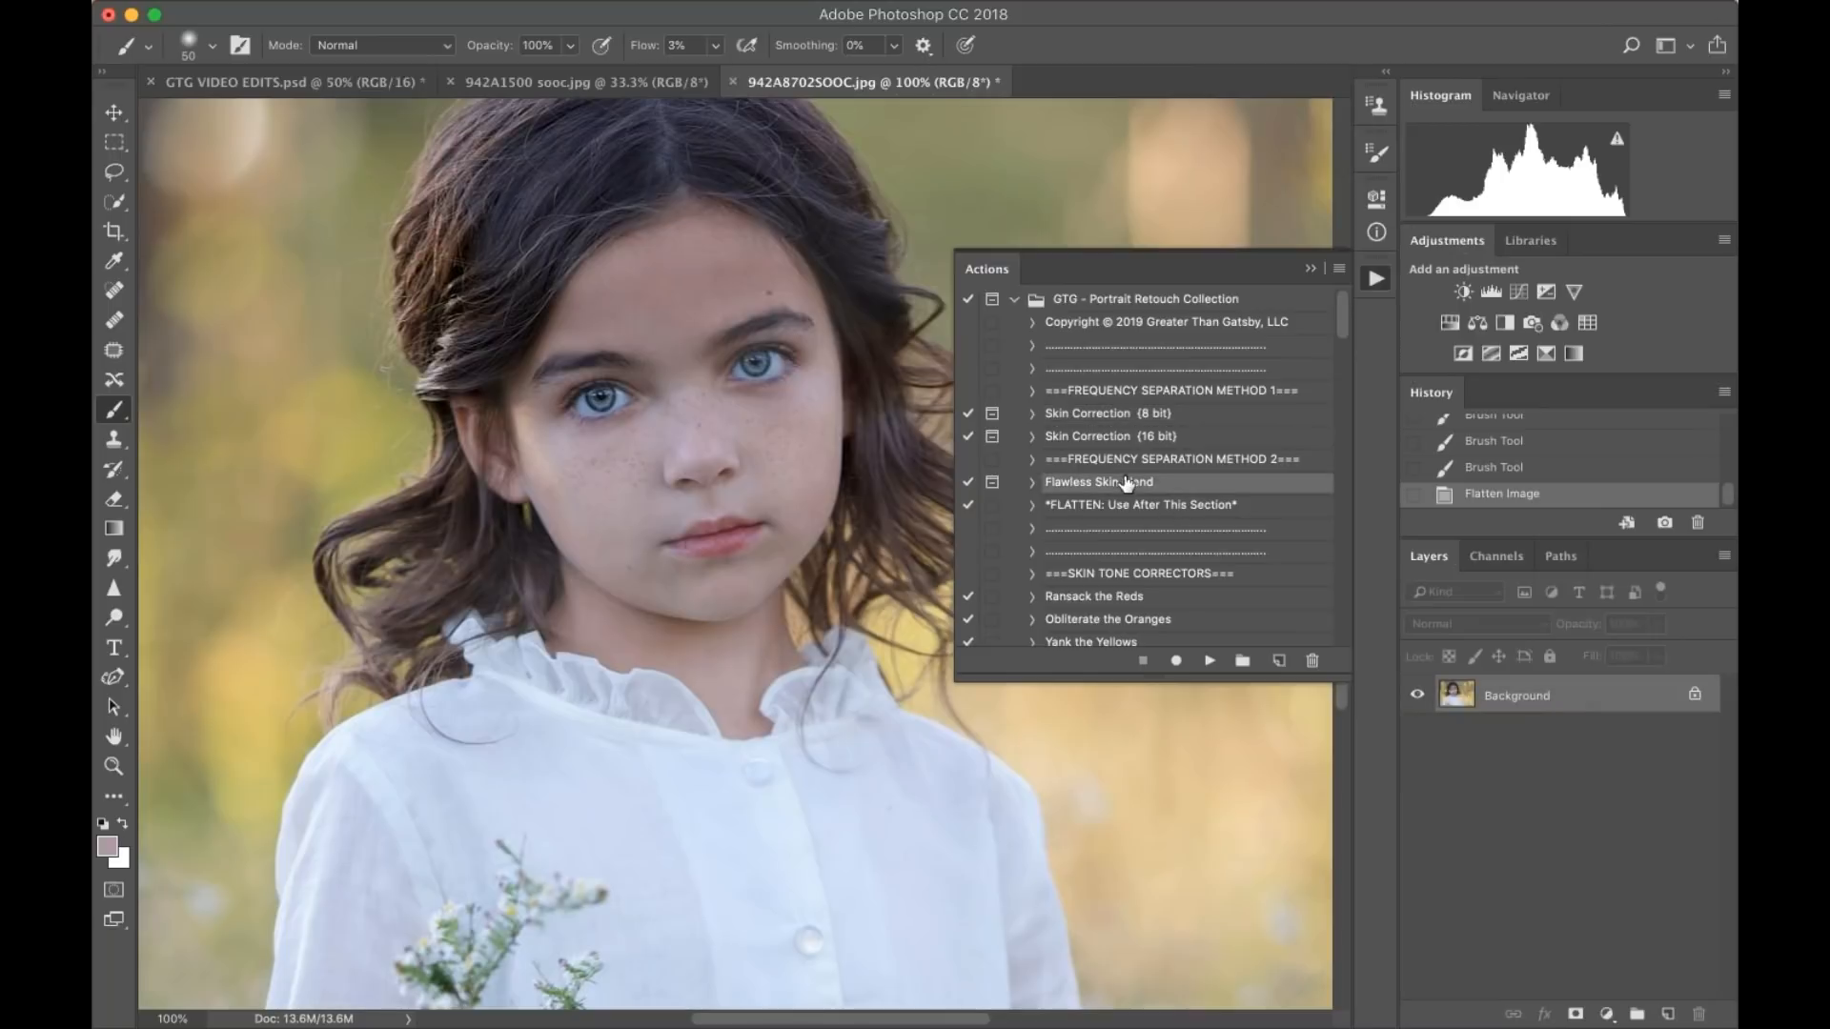
pyautogui.click(1208, 661)
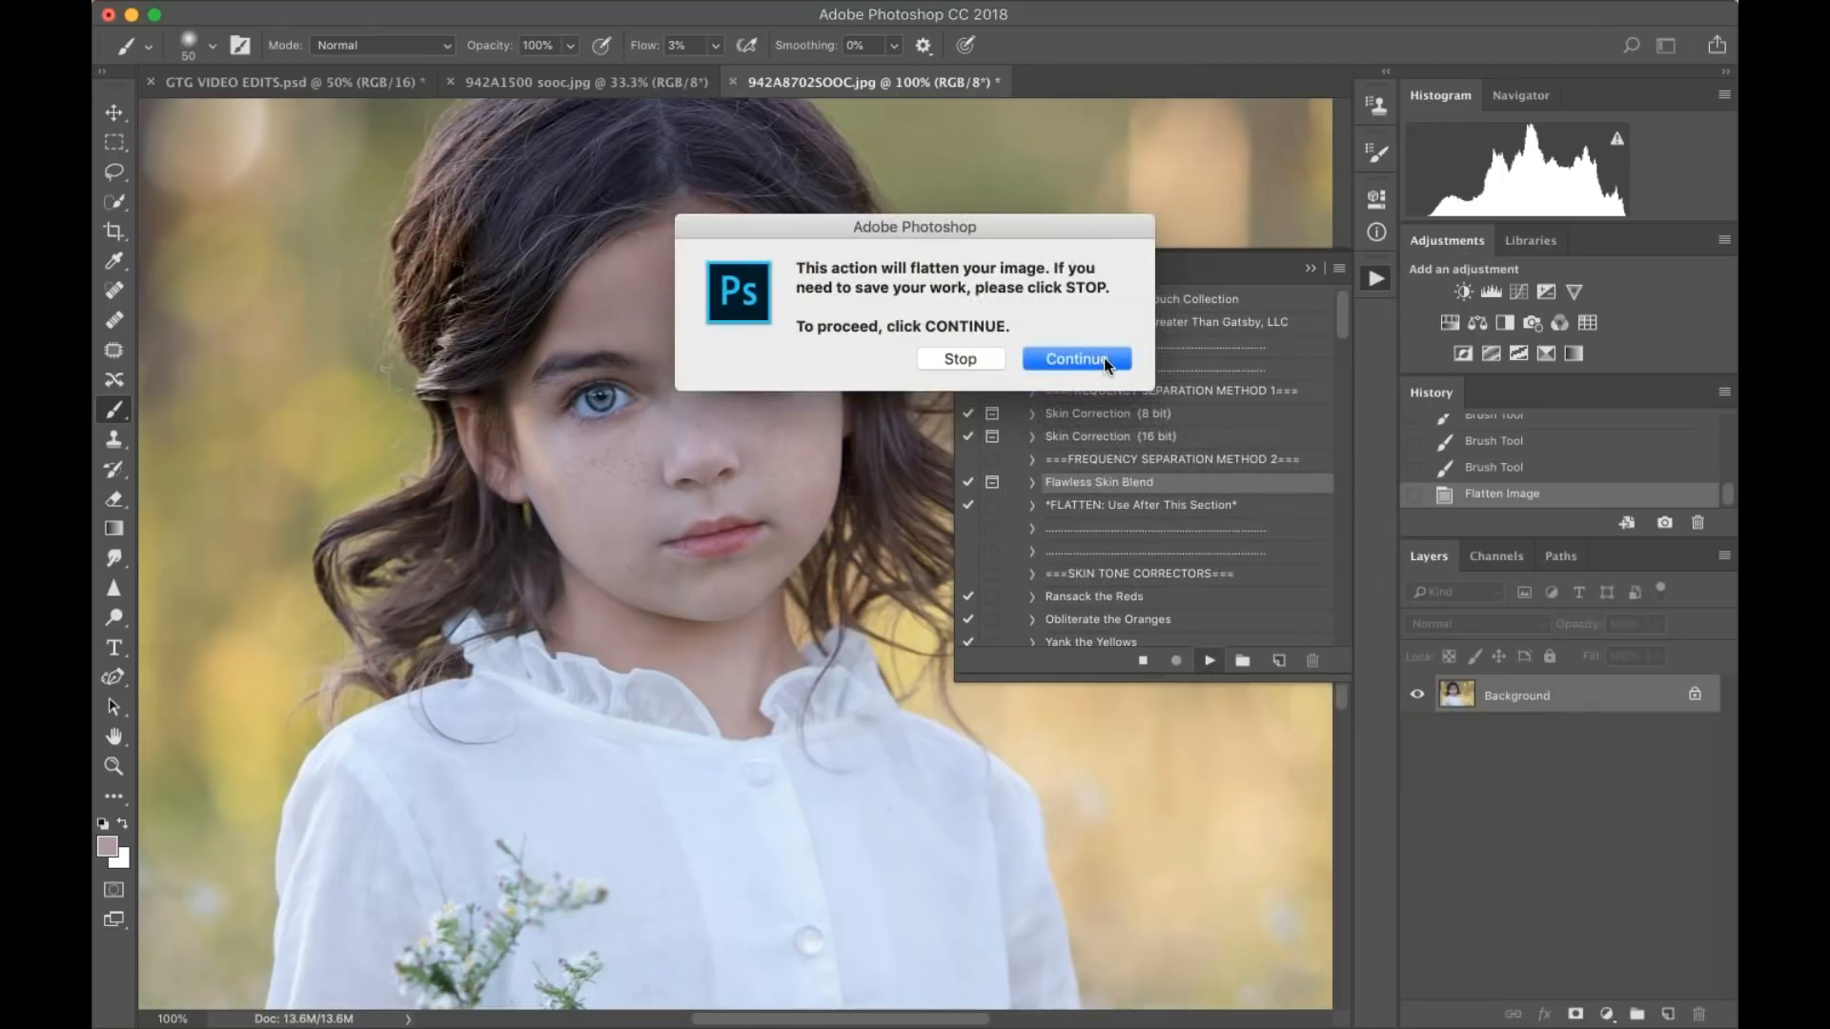
pyautogui.press('Return')
# - Lasso the skin from the mid-forehead down the bridge of the nose and turn the selection into a Quick Mask
pyautogui.click(113, 172)
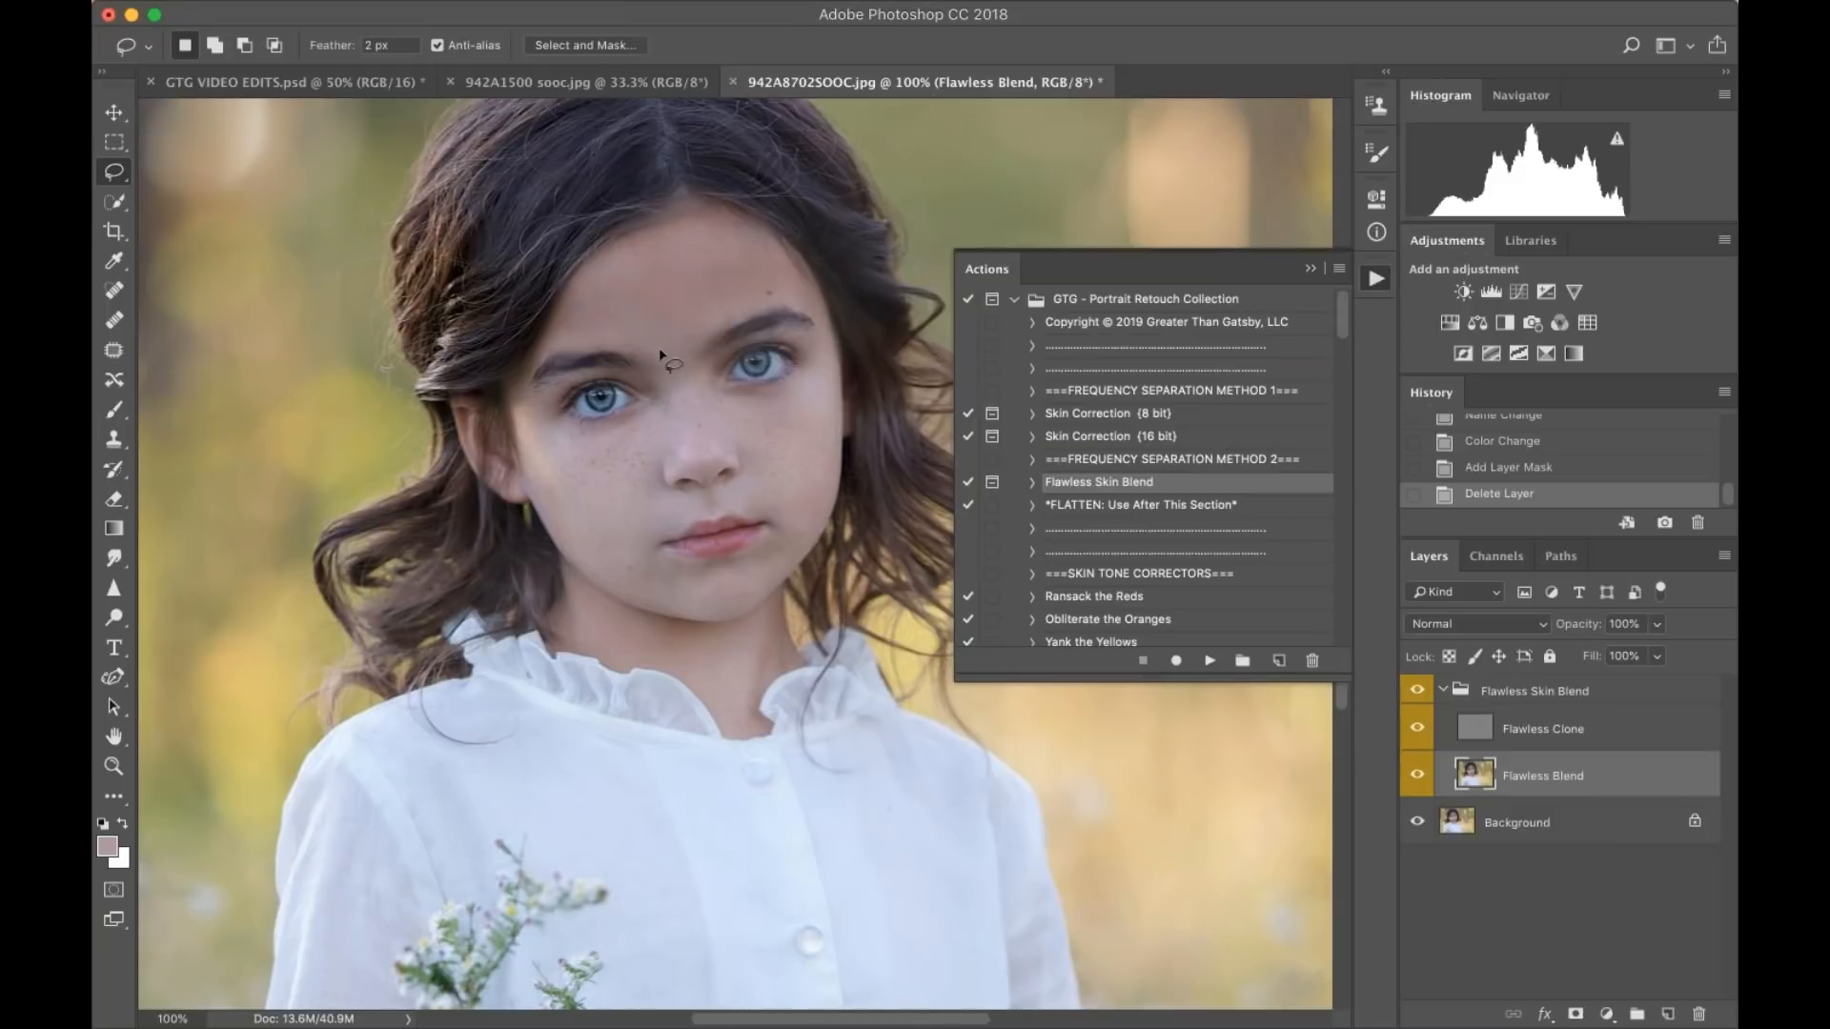
pyautogui.moveTo(668, 405)
pyautogui.mouseDown()
pyautogui.moveTo(711, 386)
pyautogui.moveTo(689, 347)
pyautogui.moveTo(738, 297)
pyautogui.moveTo(674, 290)
pyautogui.moveTo(639, 305)
pyautogui.moveTo(633, 363)
pyautogui.mouseUp()
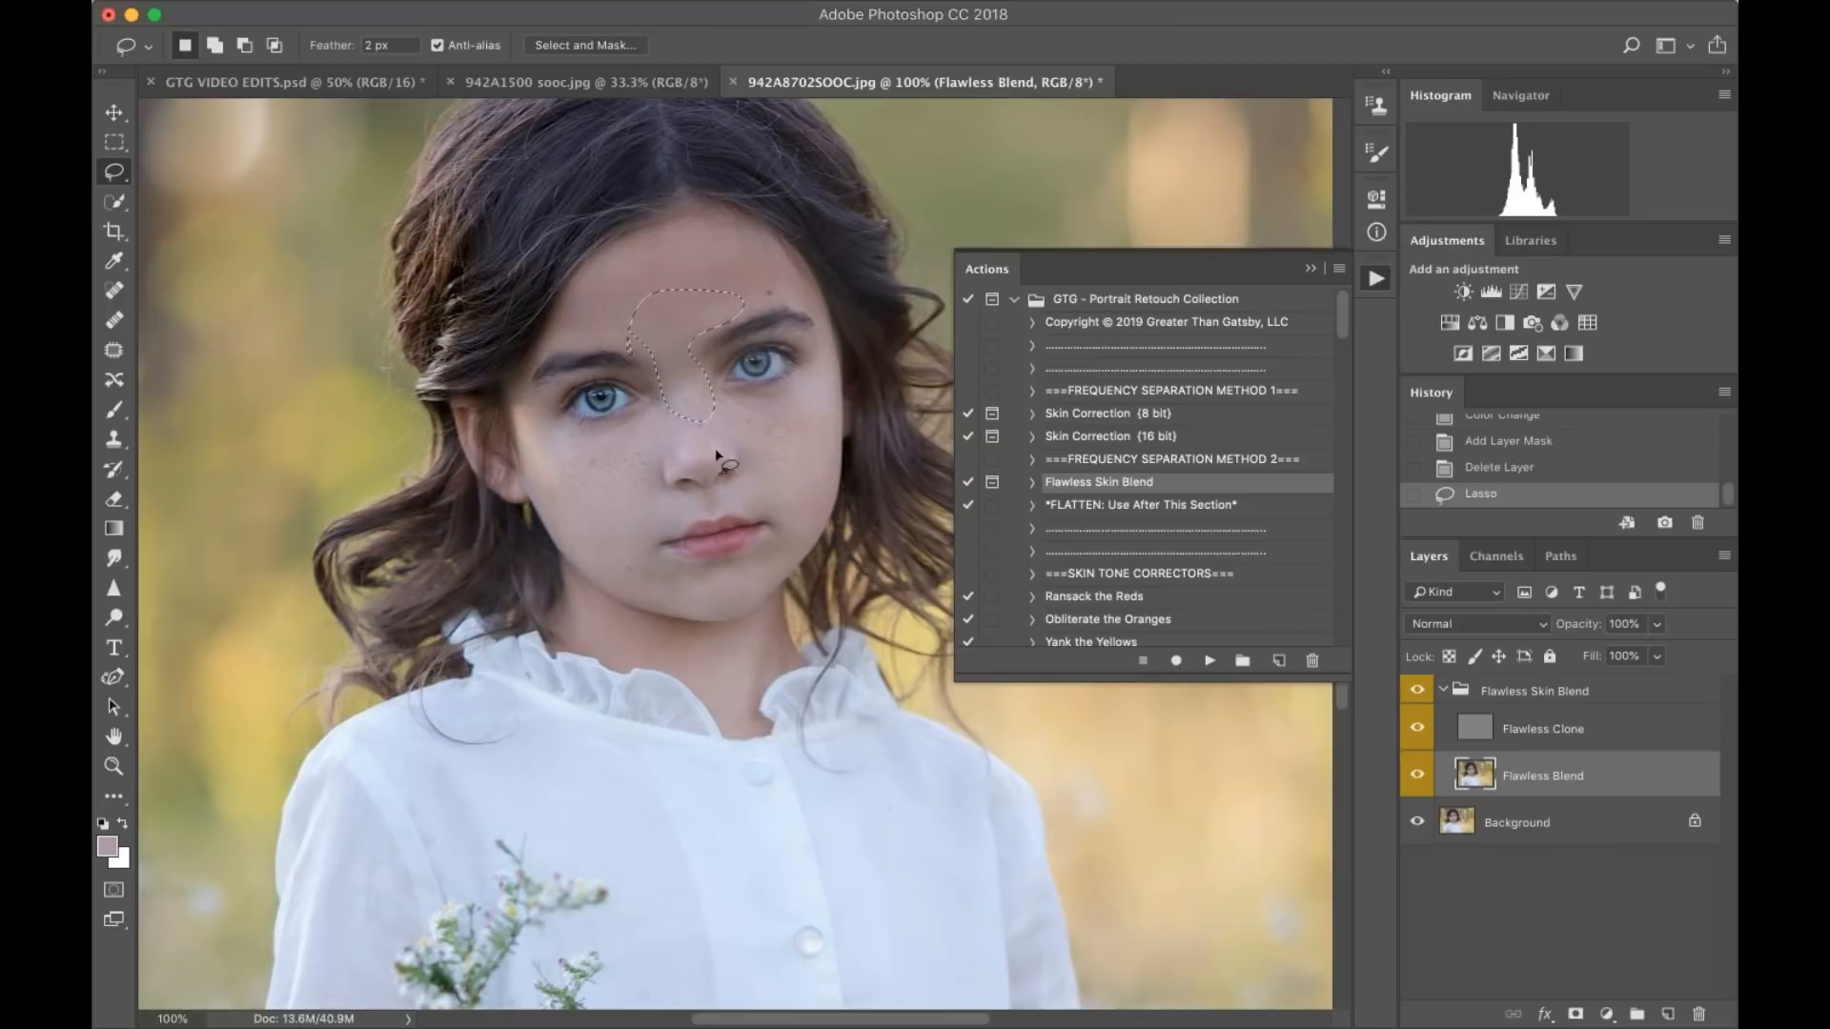
pyautogui.press('q')
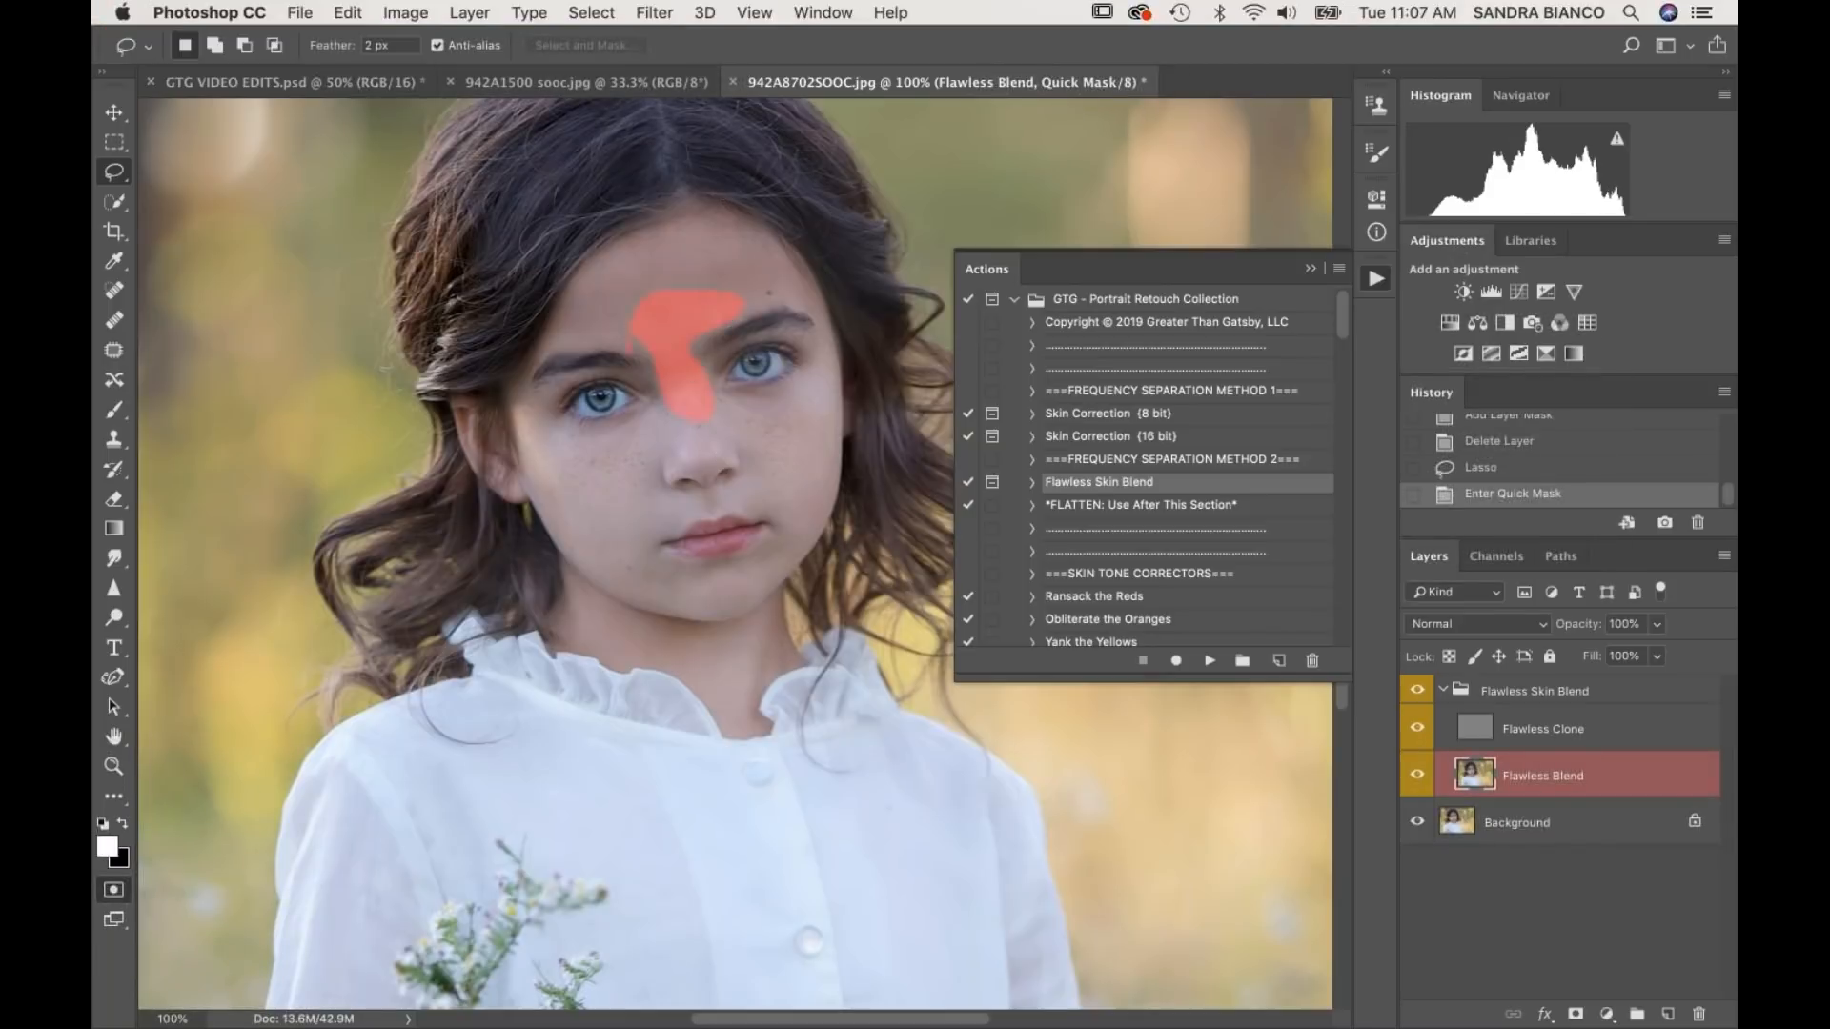
# - Soften the Quick Mask edges with Gaussian Blur and convert the mask back into a selection
pyautogui.click(653, 12)
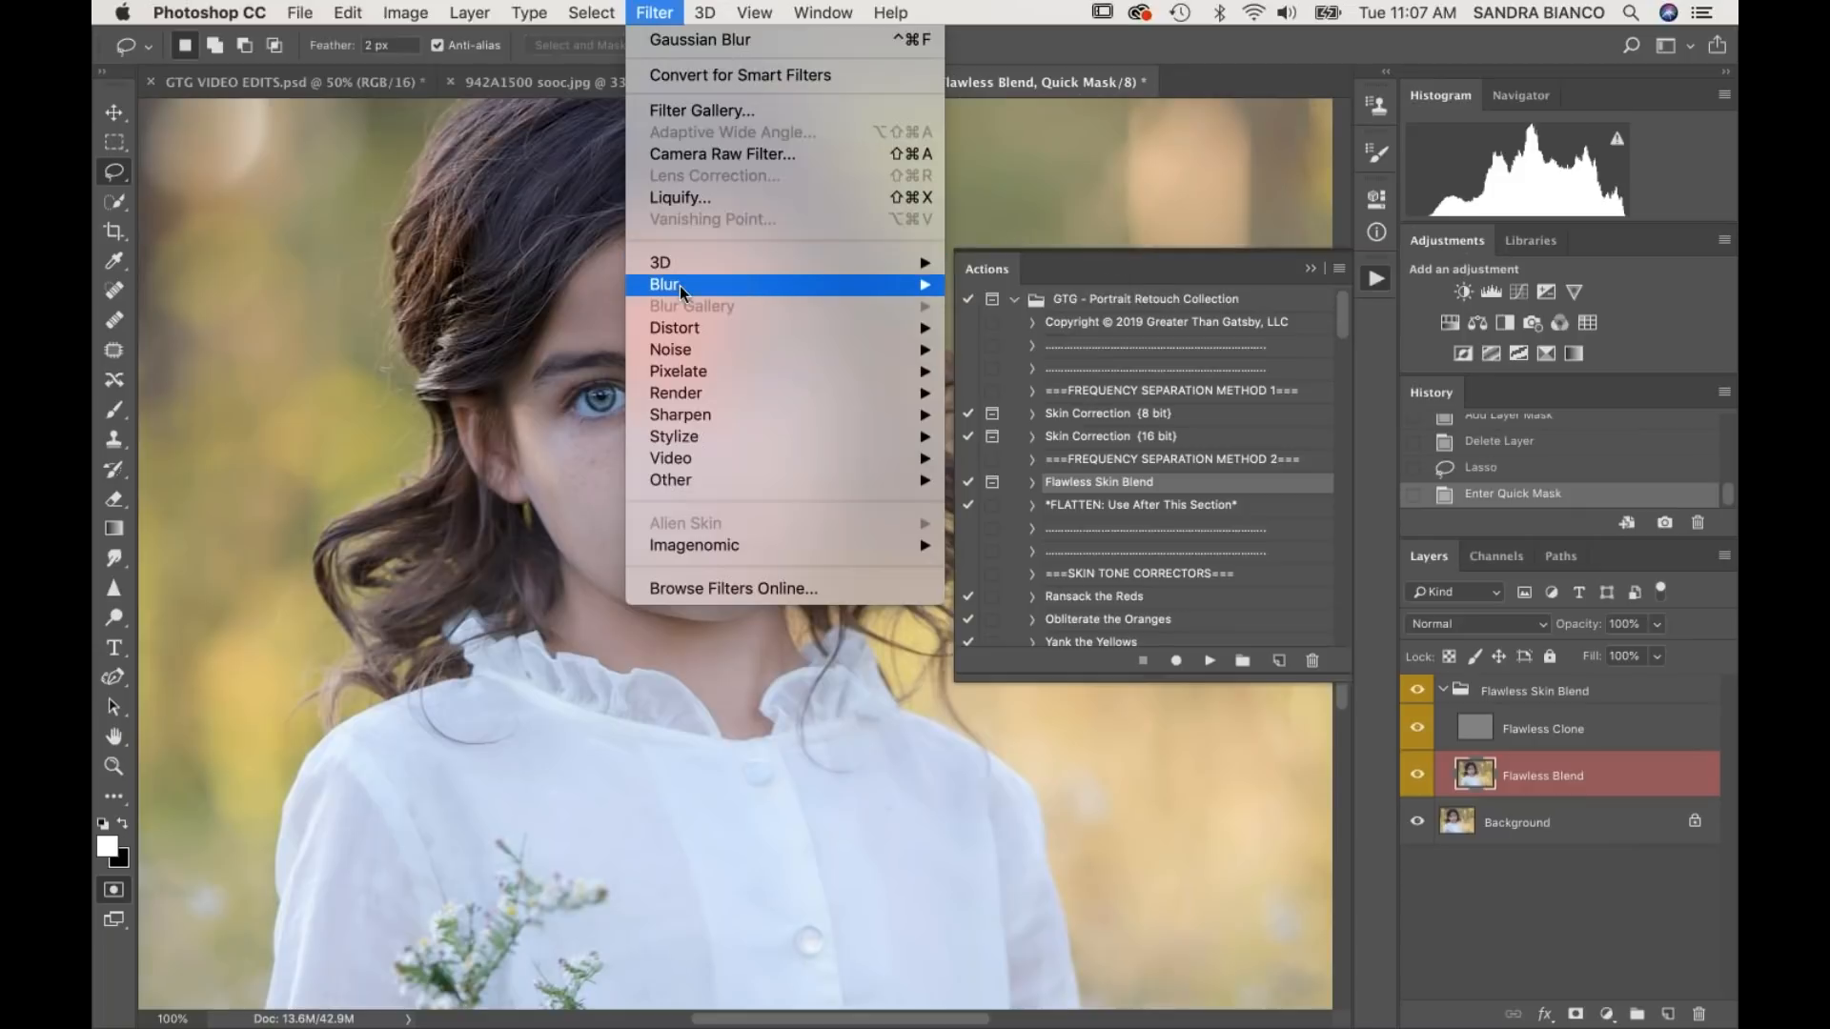
pyautogui.moveTo(915, 284)
pyautogui.click(986, 372)
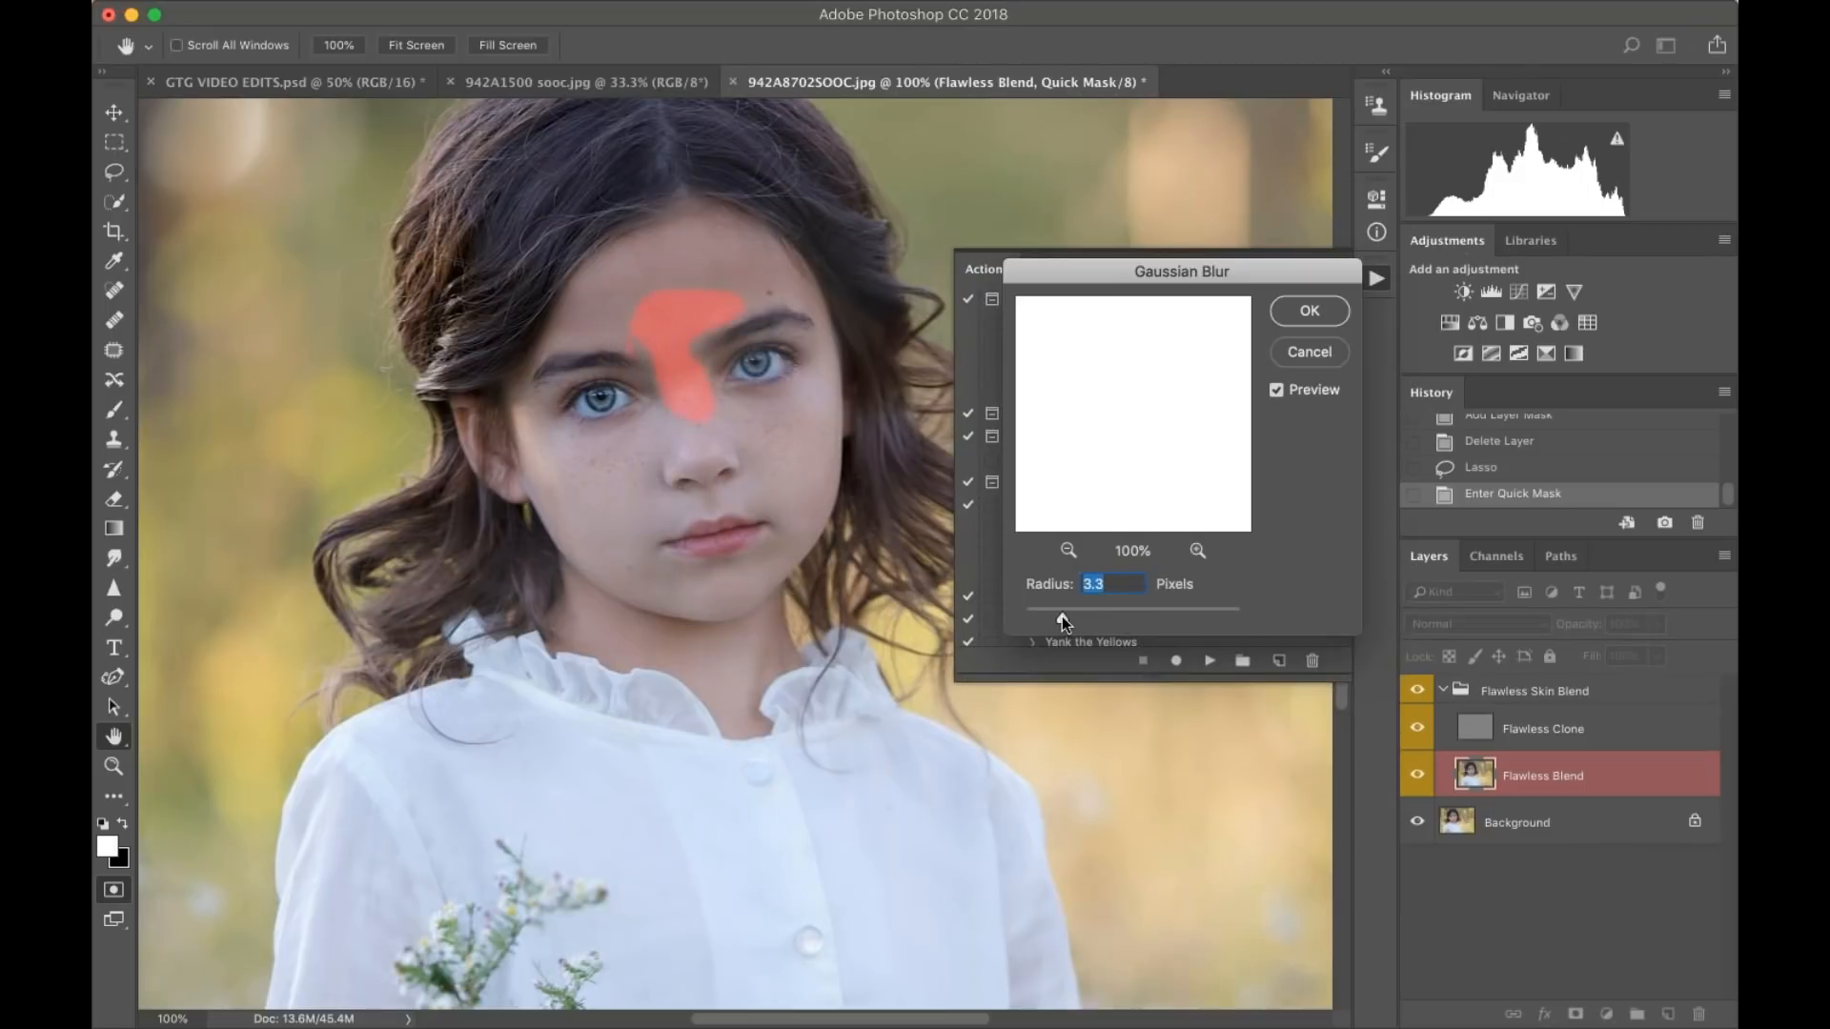
pyautogui.moveTo(1128, 610); pyautogui.dragTo(1120, 611)
pyautogui.click(1309, 311)
pyautogui.press('q')
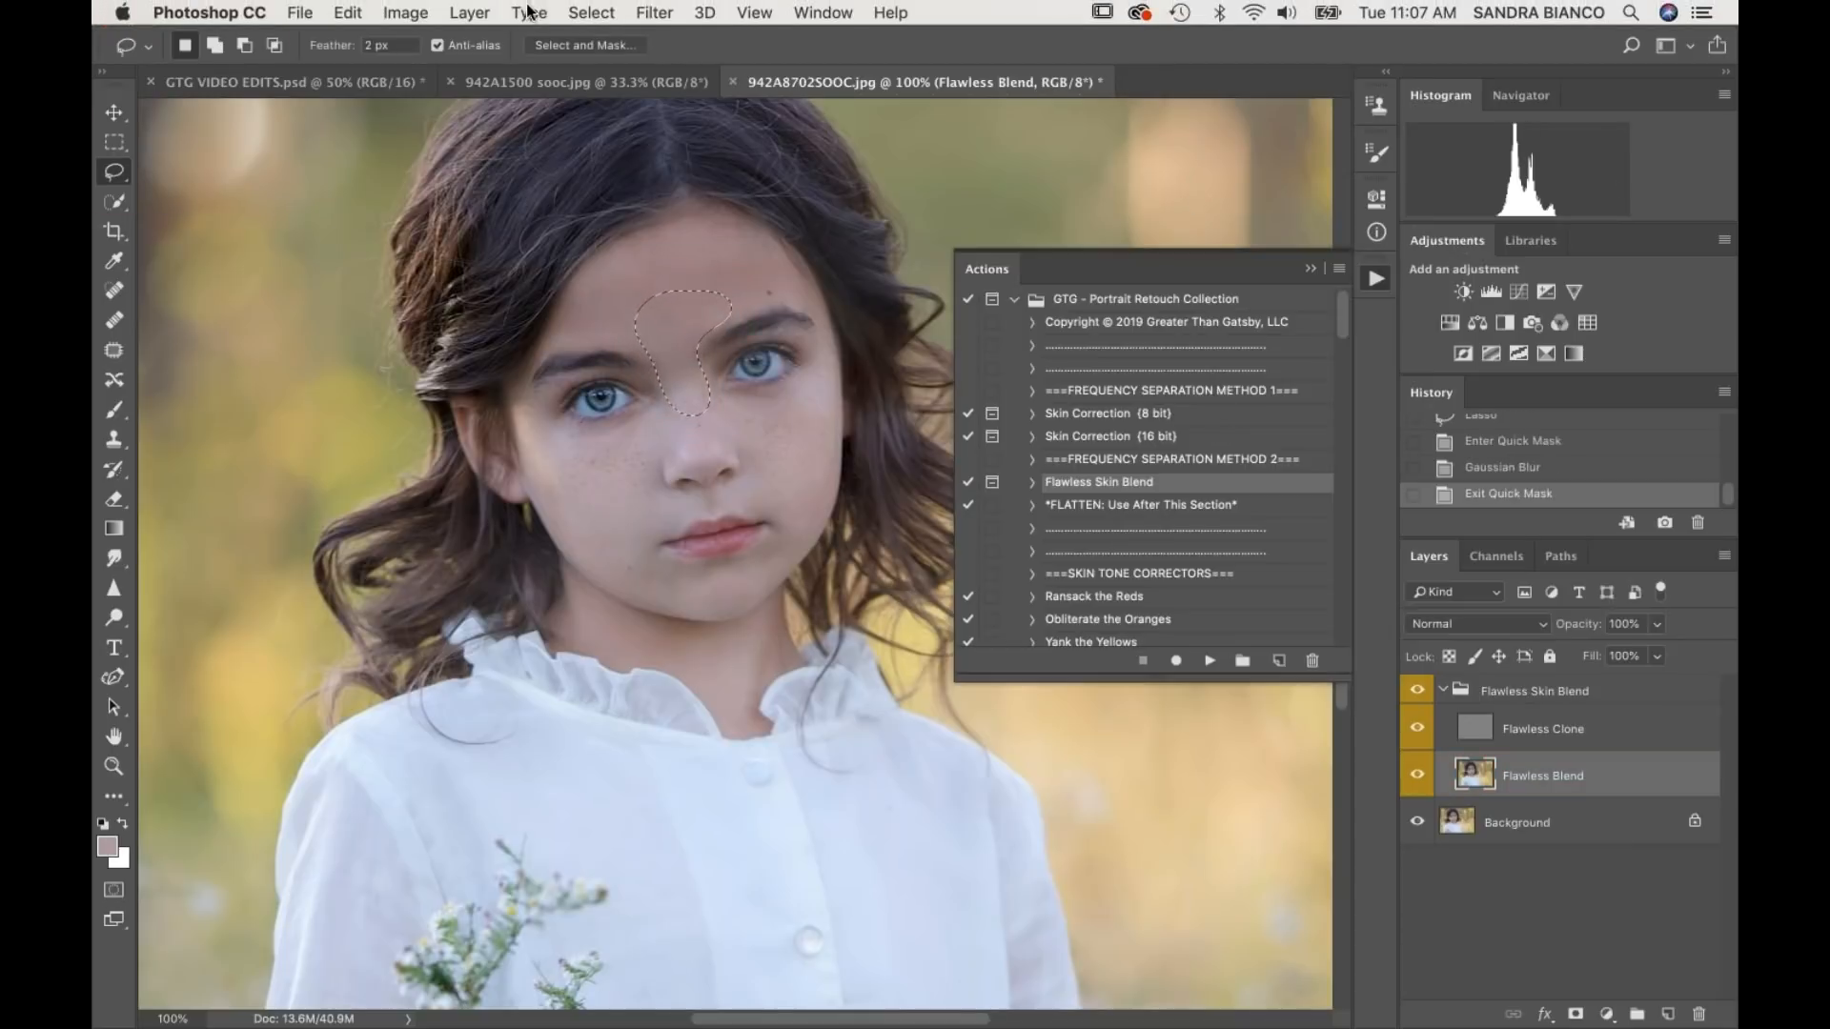
# - Reapply the last Gaussian Blur to the selected skin on the Flawless Blend layer and deselect
pyautogui.click(649, 13)
pyautogui.click(646, 46)
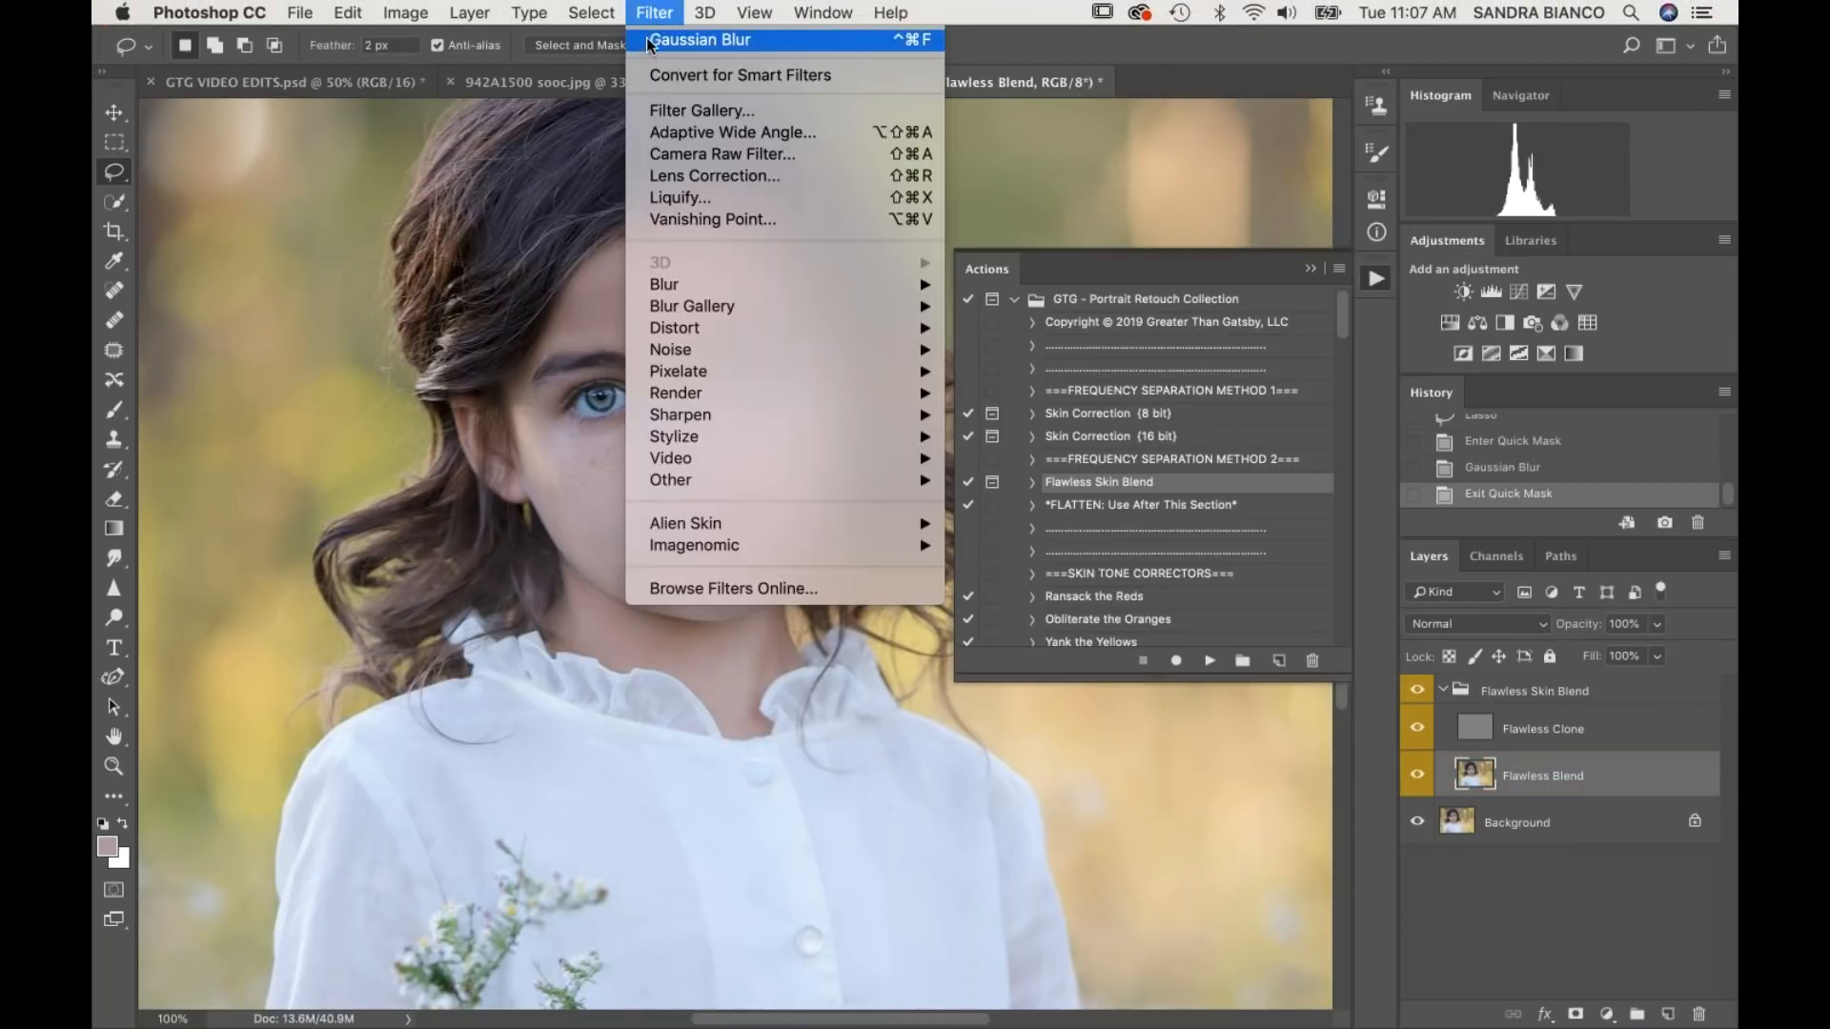
pyautogui.press('super+d')
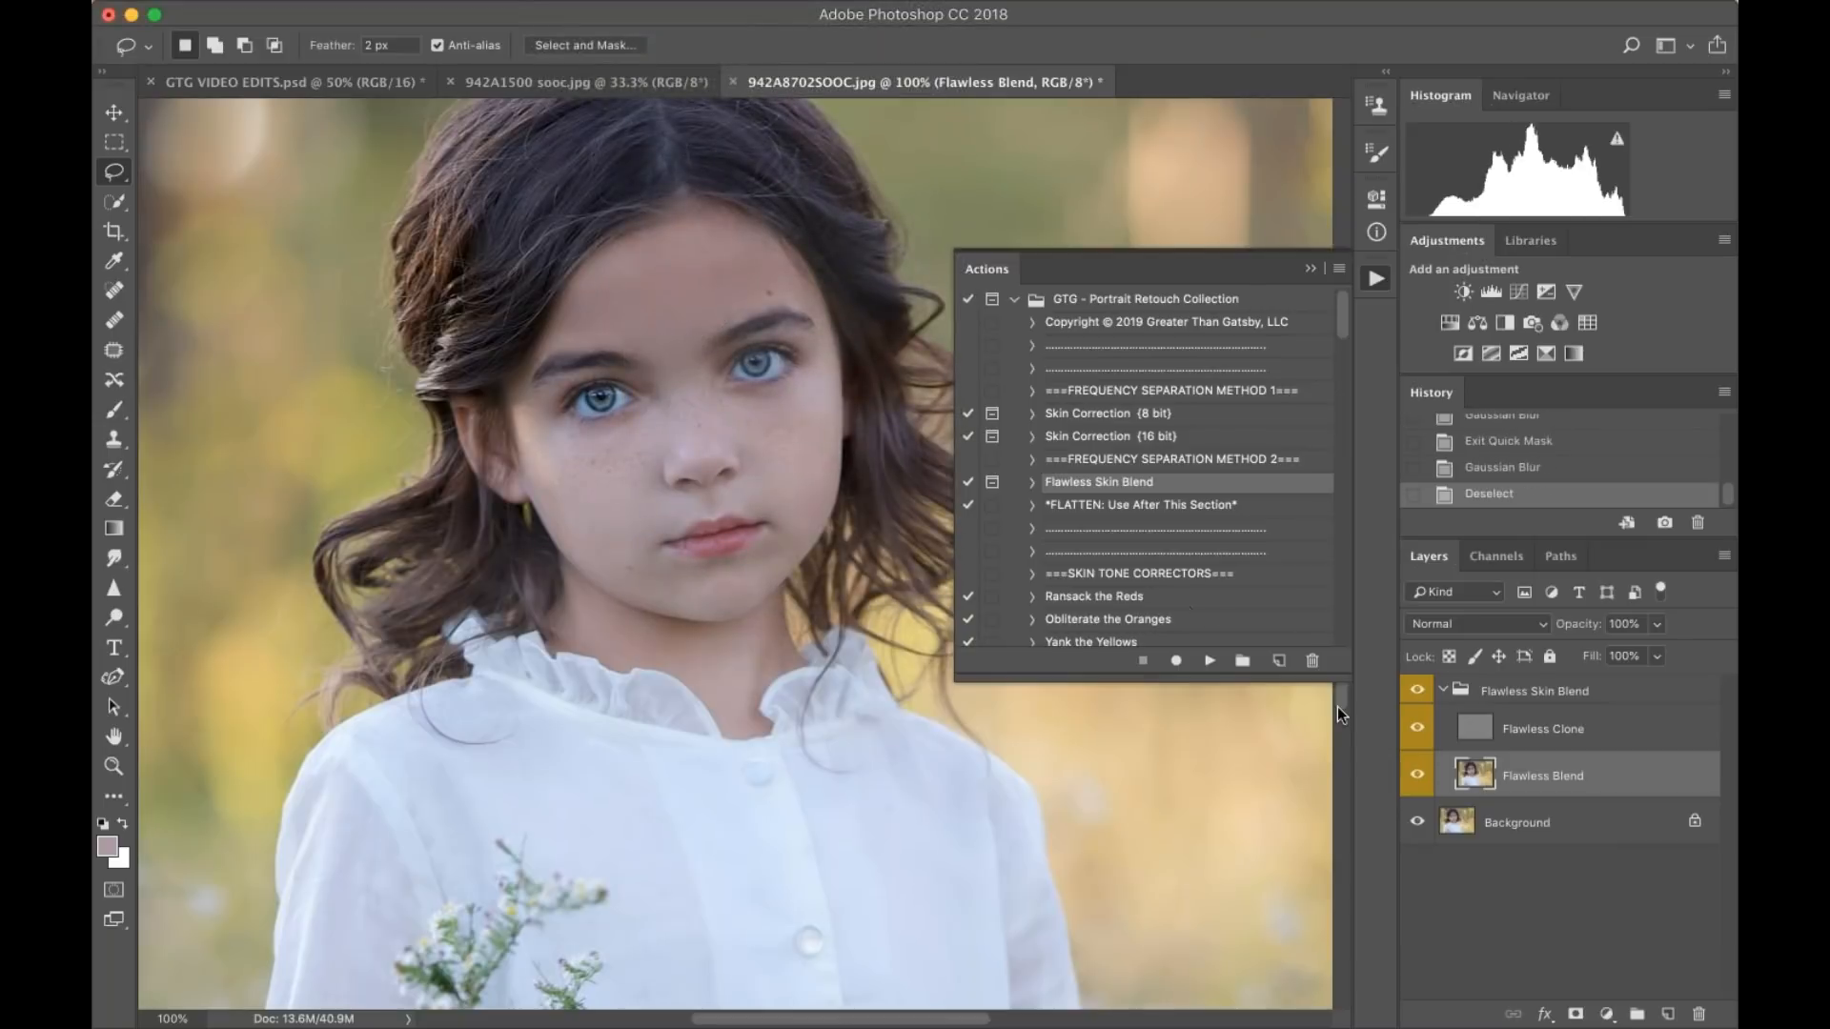
# - Compare the blended skin before and after by toggling the visibility of the Flawless Skin Blend group
pyautogui.click(1417, 695)
pyautogui.click(1417, 695)
pyautogui.click(1417, 695)
pyautogui.click(1417, 694)
# - Flatten the image and run the Obliterate the Oranges skin tone corrector
pyautogui.press('super+shift+e')
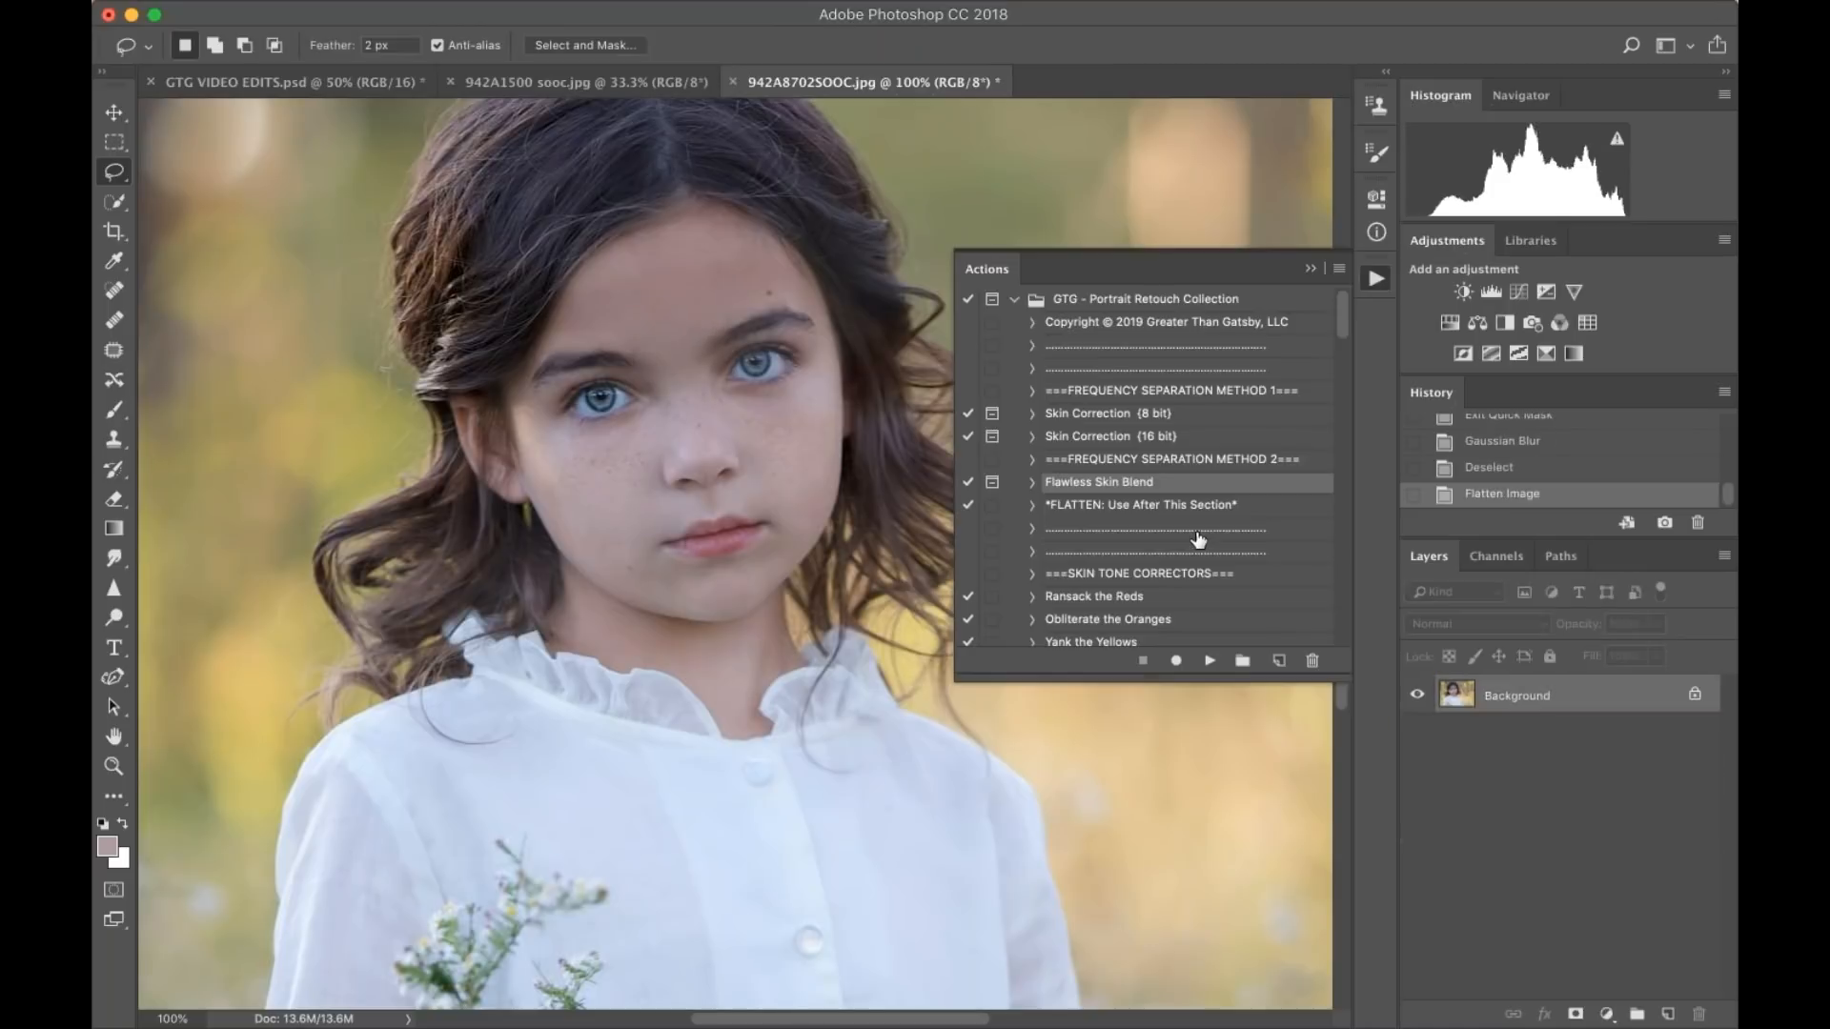
pyautogui.scroll(-3, 1175, 560)
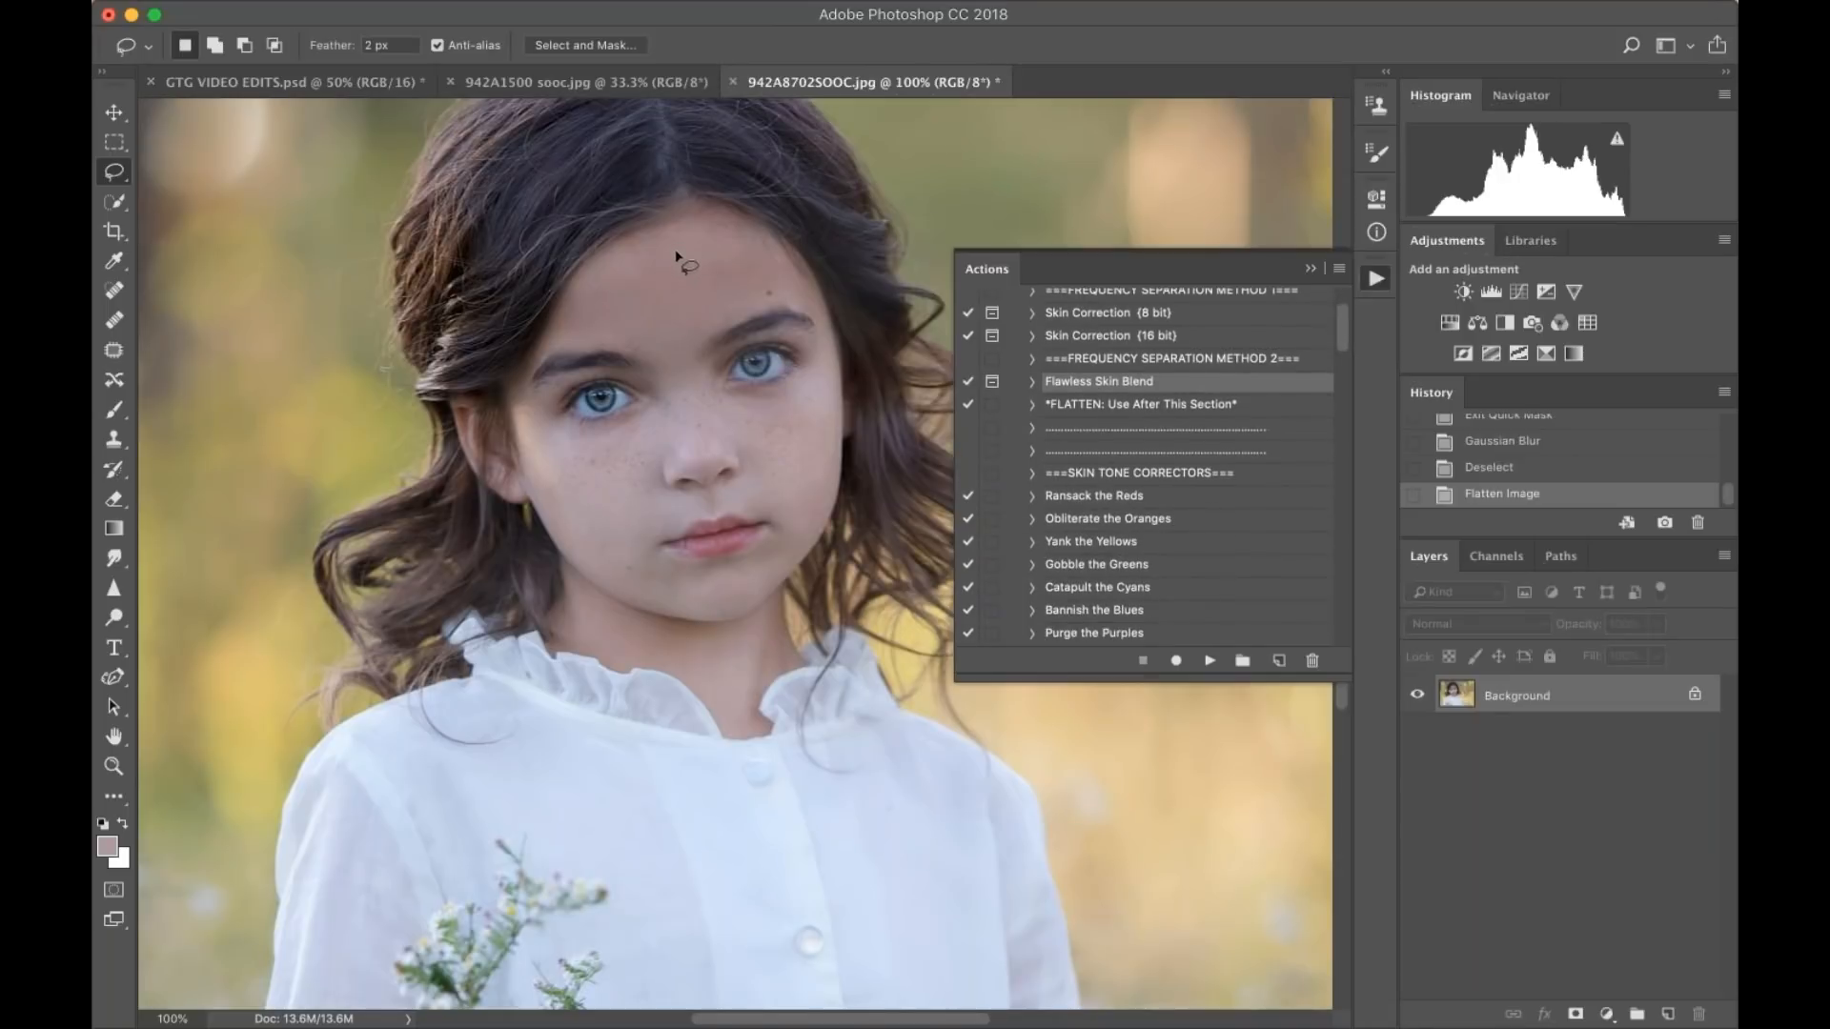
pyautogui.press('super+minus')
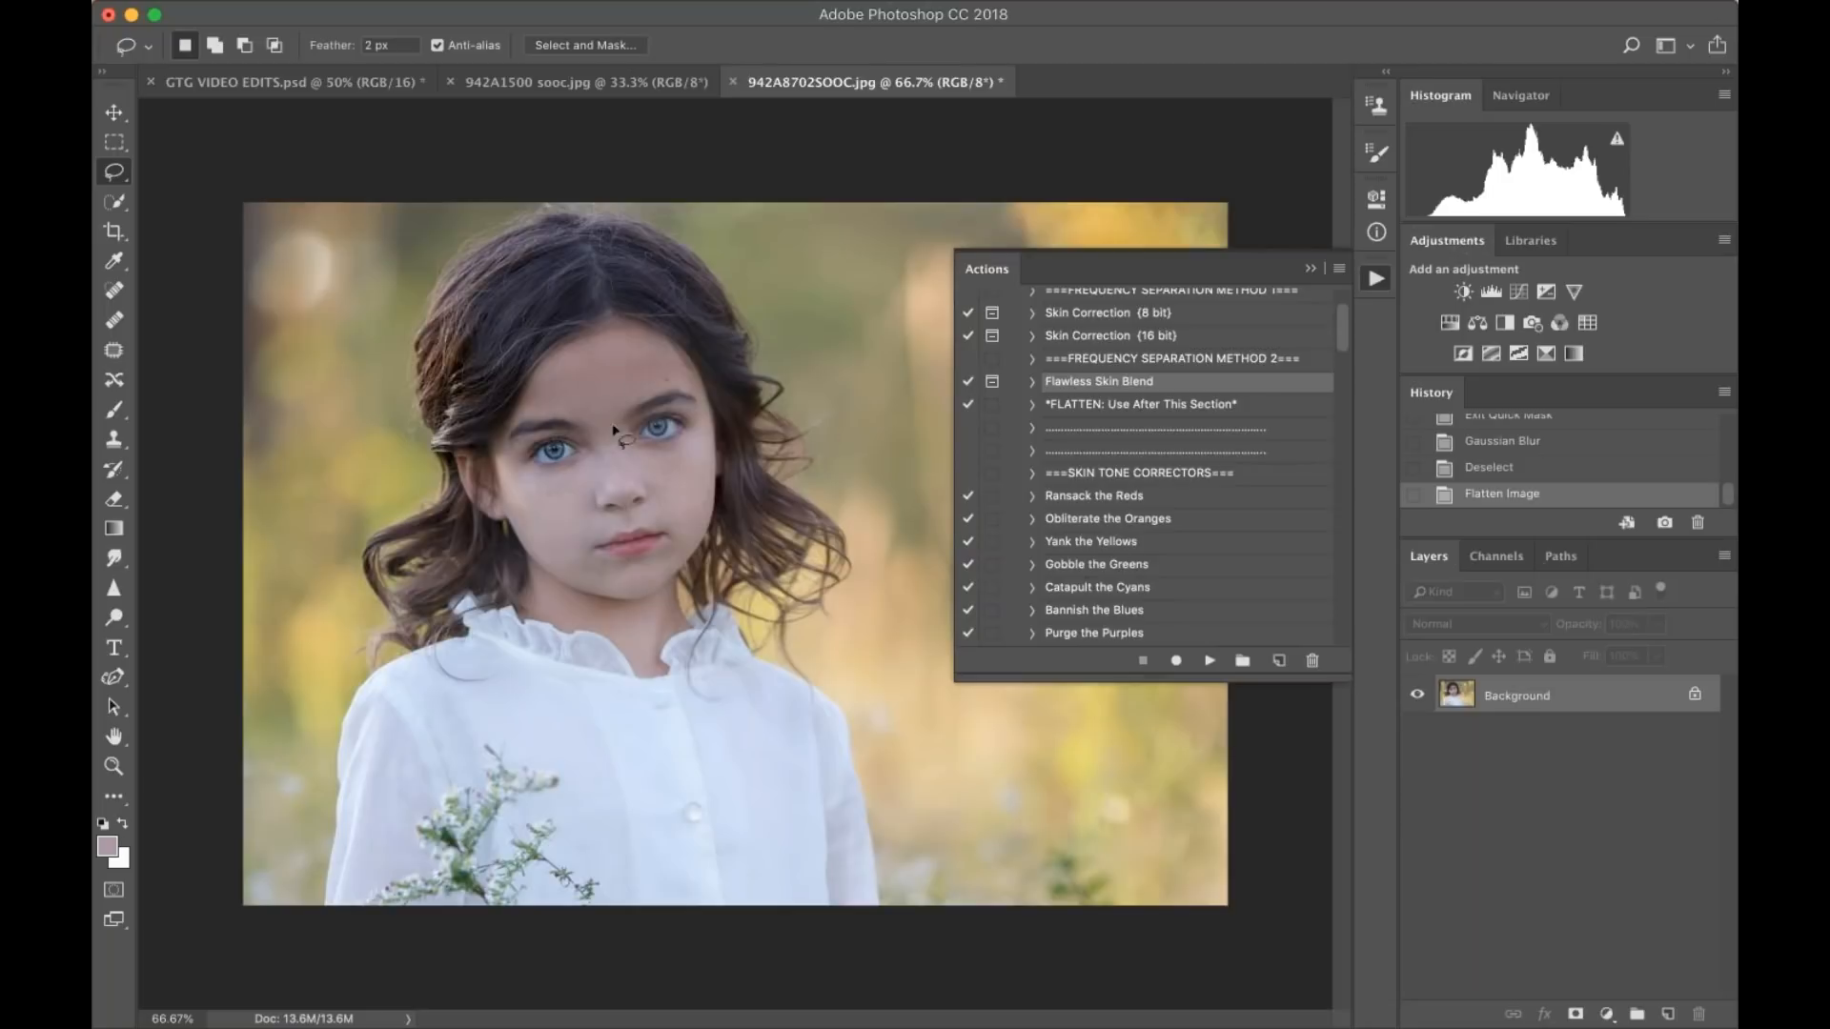
pyautogui.click(1122, 527)
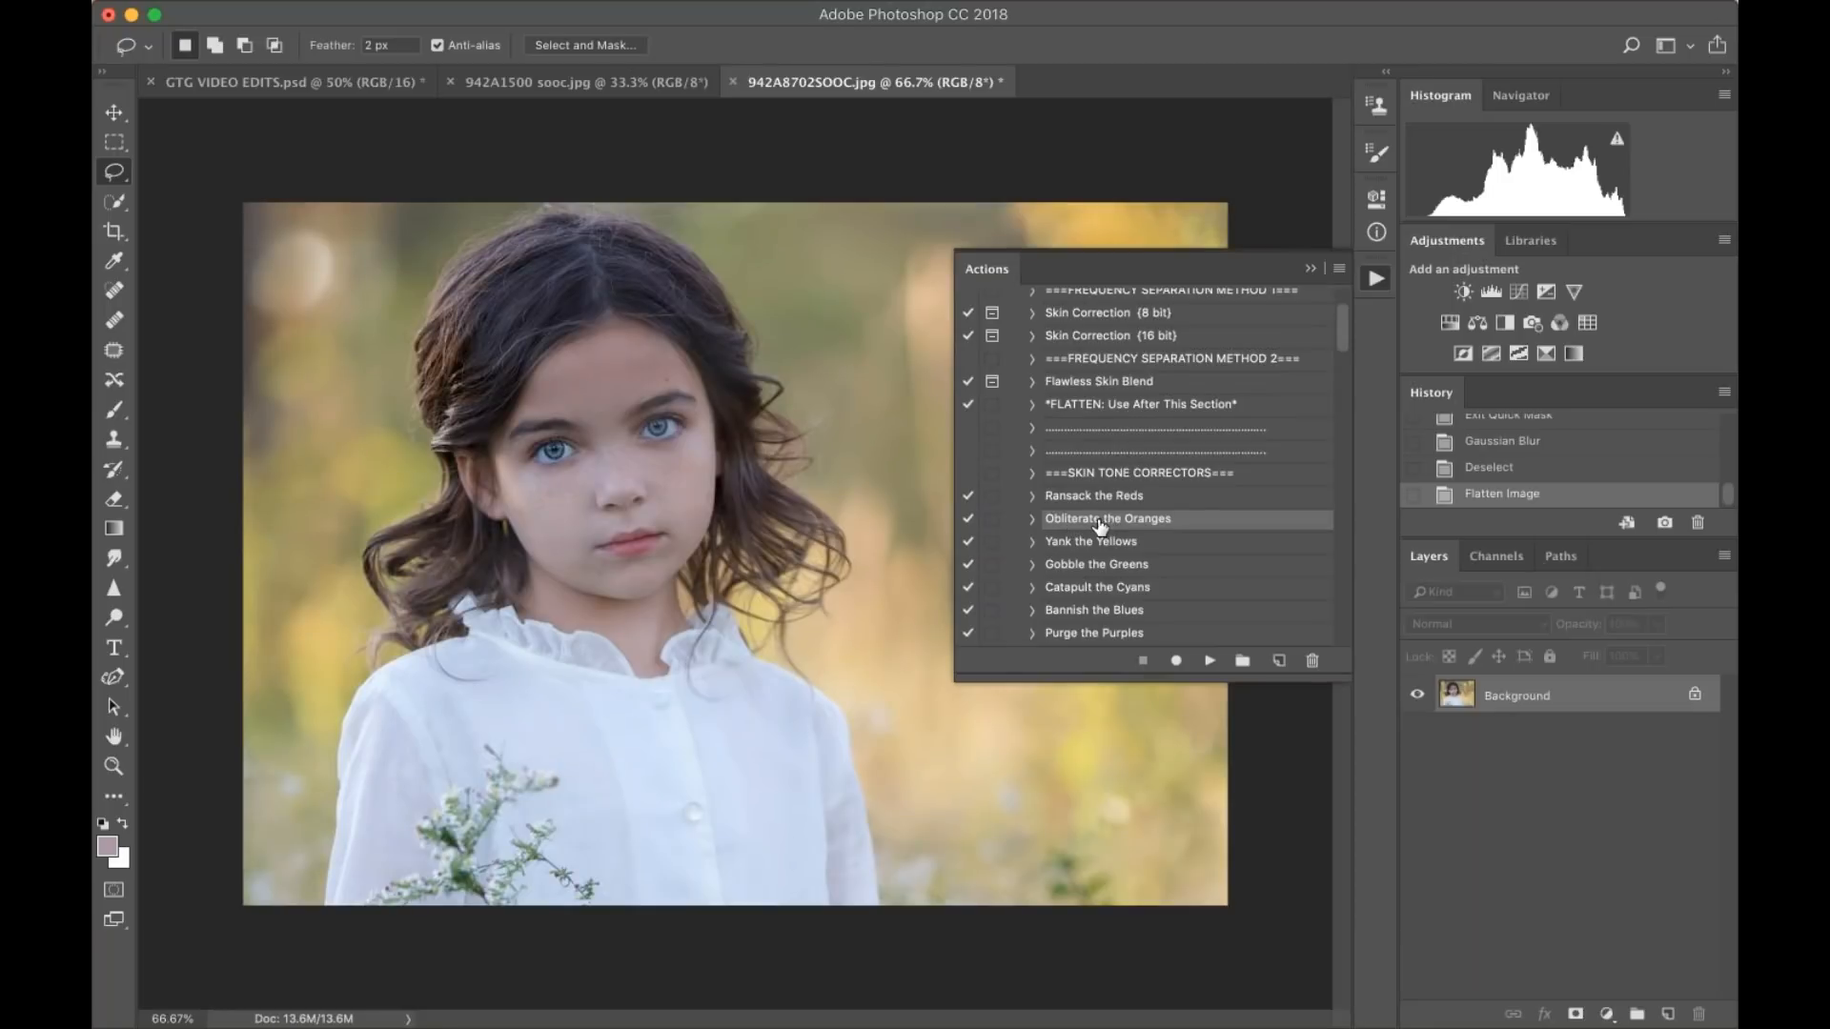
pyautogui.click(1209, 661)
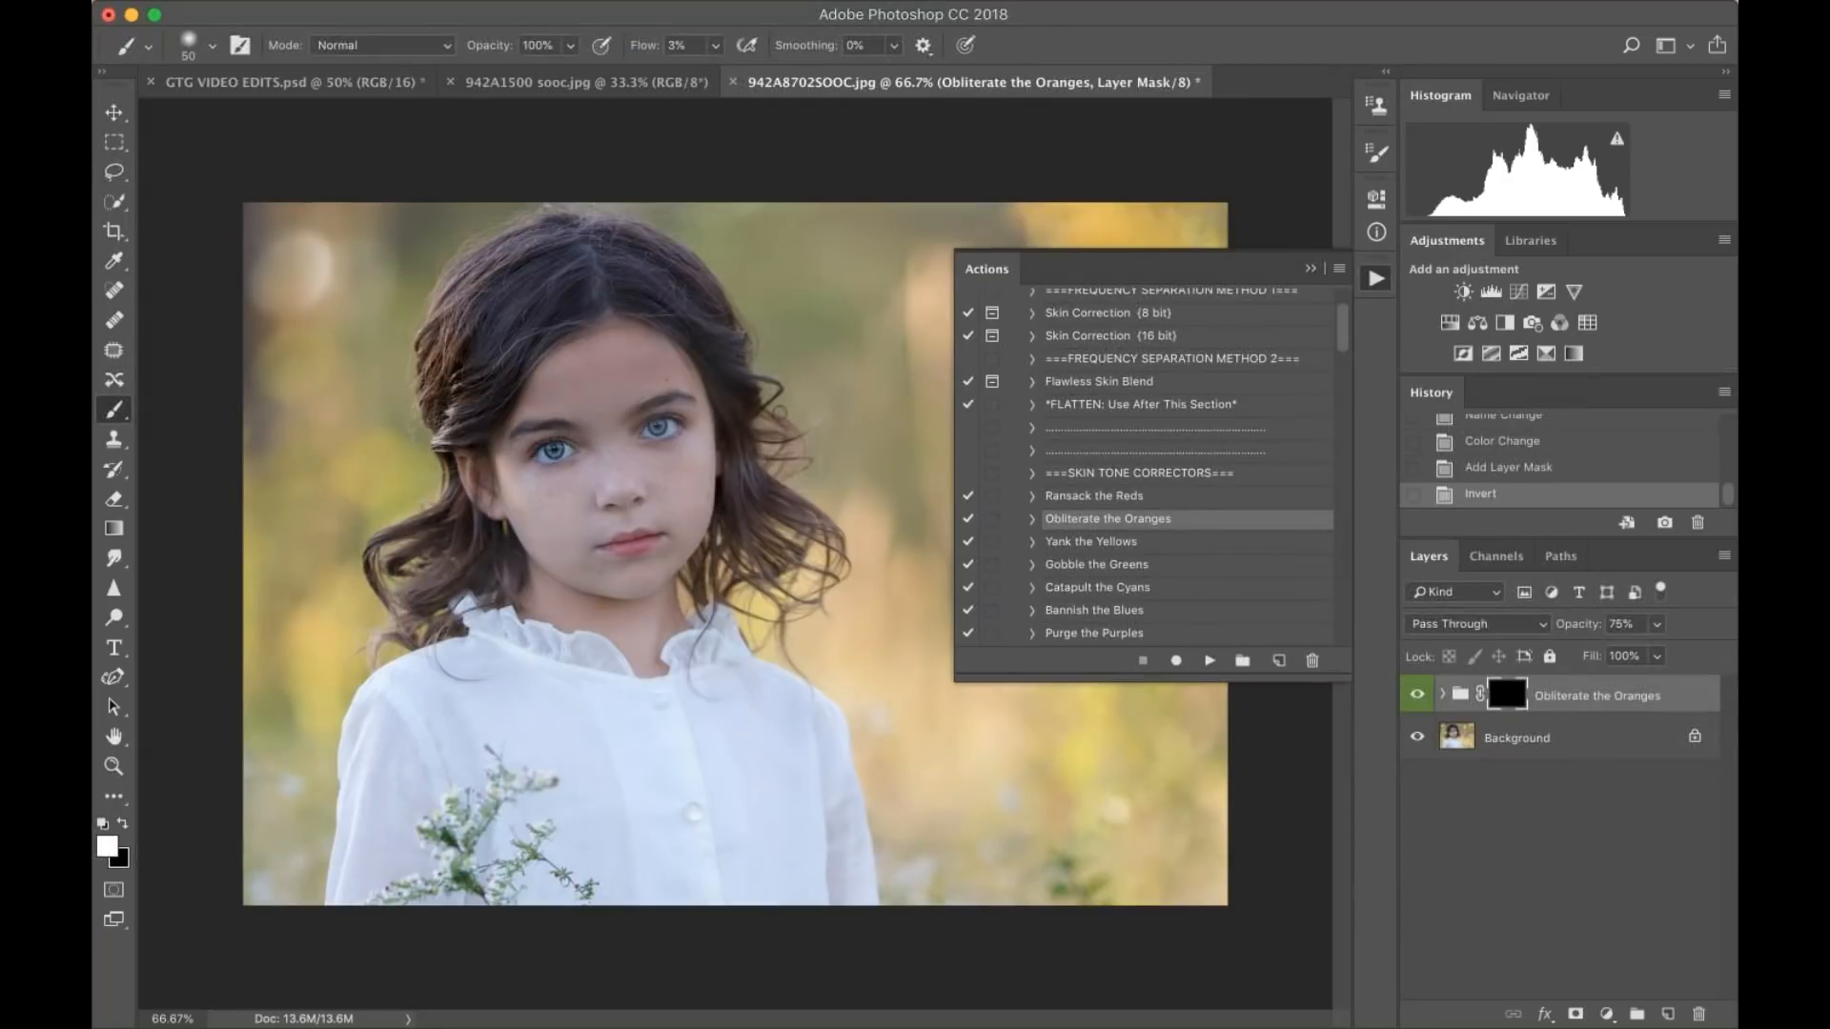
# - Set the brush flow to 100% and enlarge the brush to 150 px
pyautogui.click(715, 45)
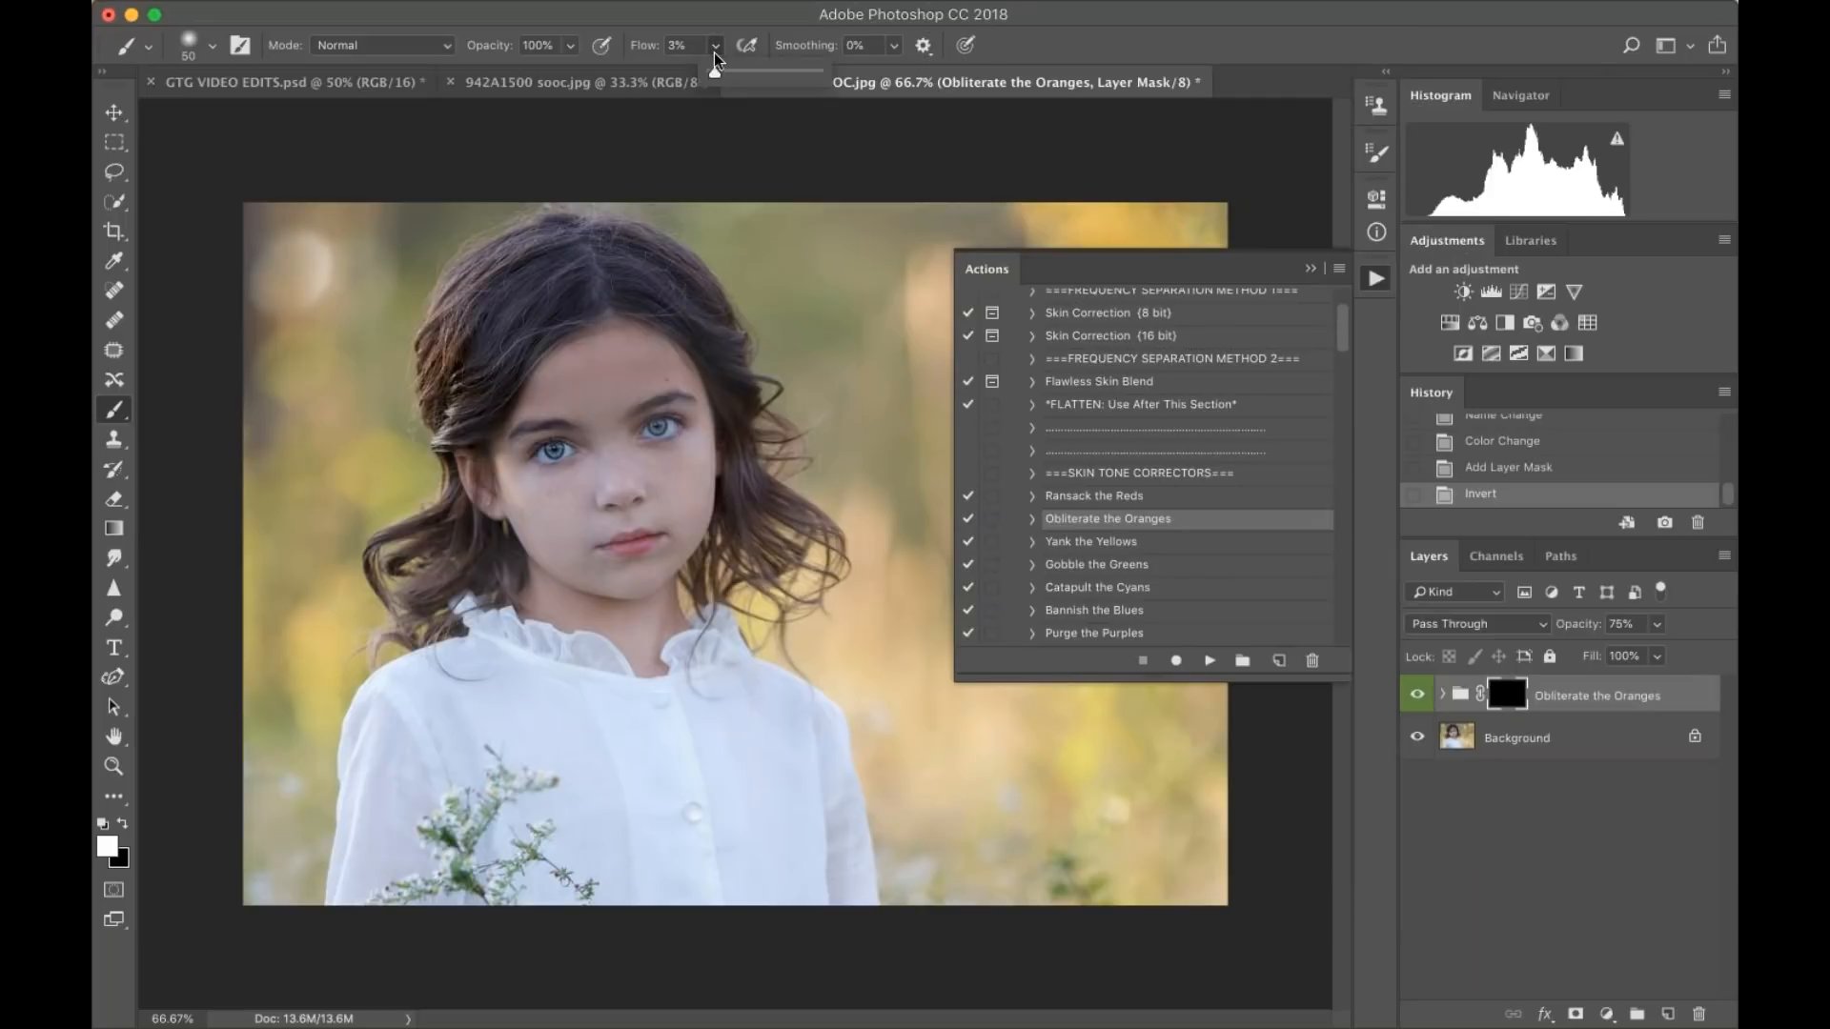
pyautogui.moveTo(715, 73); pyautogui.dragTo(841, 80)
pyautogui.press(']')
pyautogui.press(']')
pyautogui.press(']')
pyautogui.press(']')
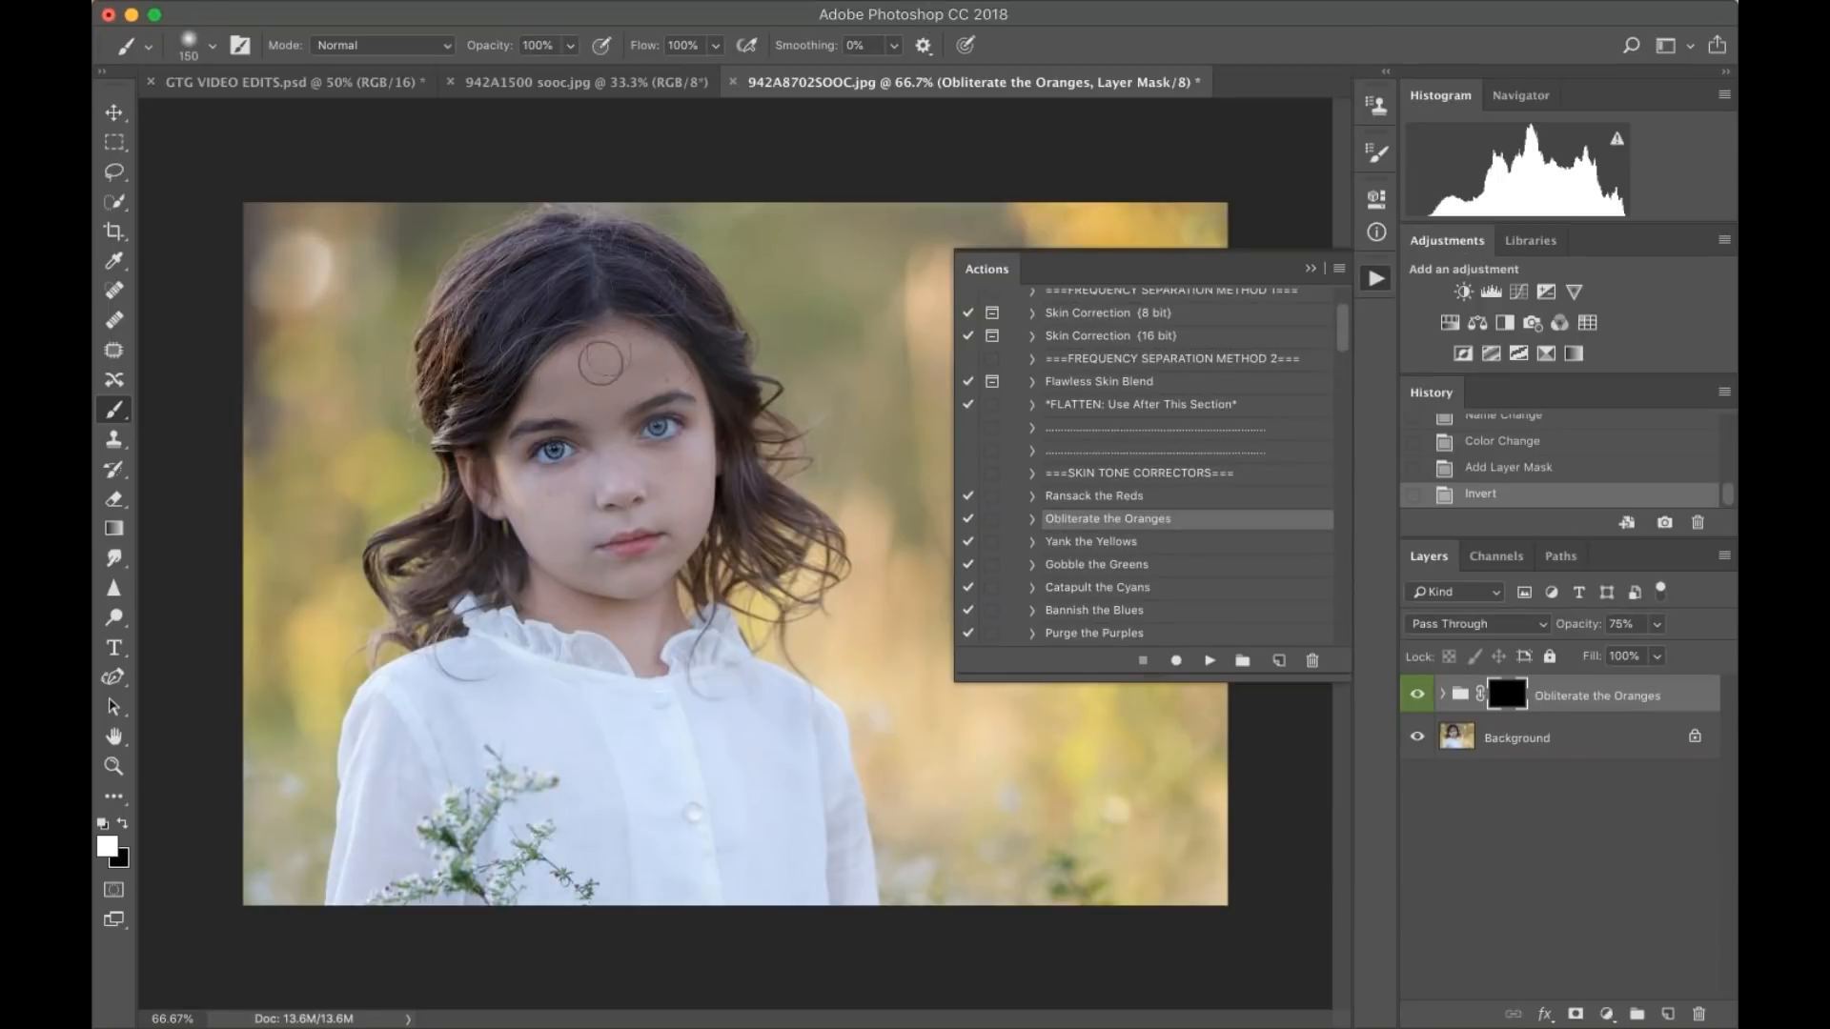
# - Paint white over the forehead on the Obliterate the Oranges mask and set the group's opacity to 57%
pyautogui.moveTo(613, 359); pyautogui.dragTo(829, 359)
pyautogui.click(1657, 624)
pyautogui.moveTo(1659, 650); pyautogui.dragTo(1636, 656)
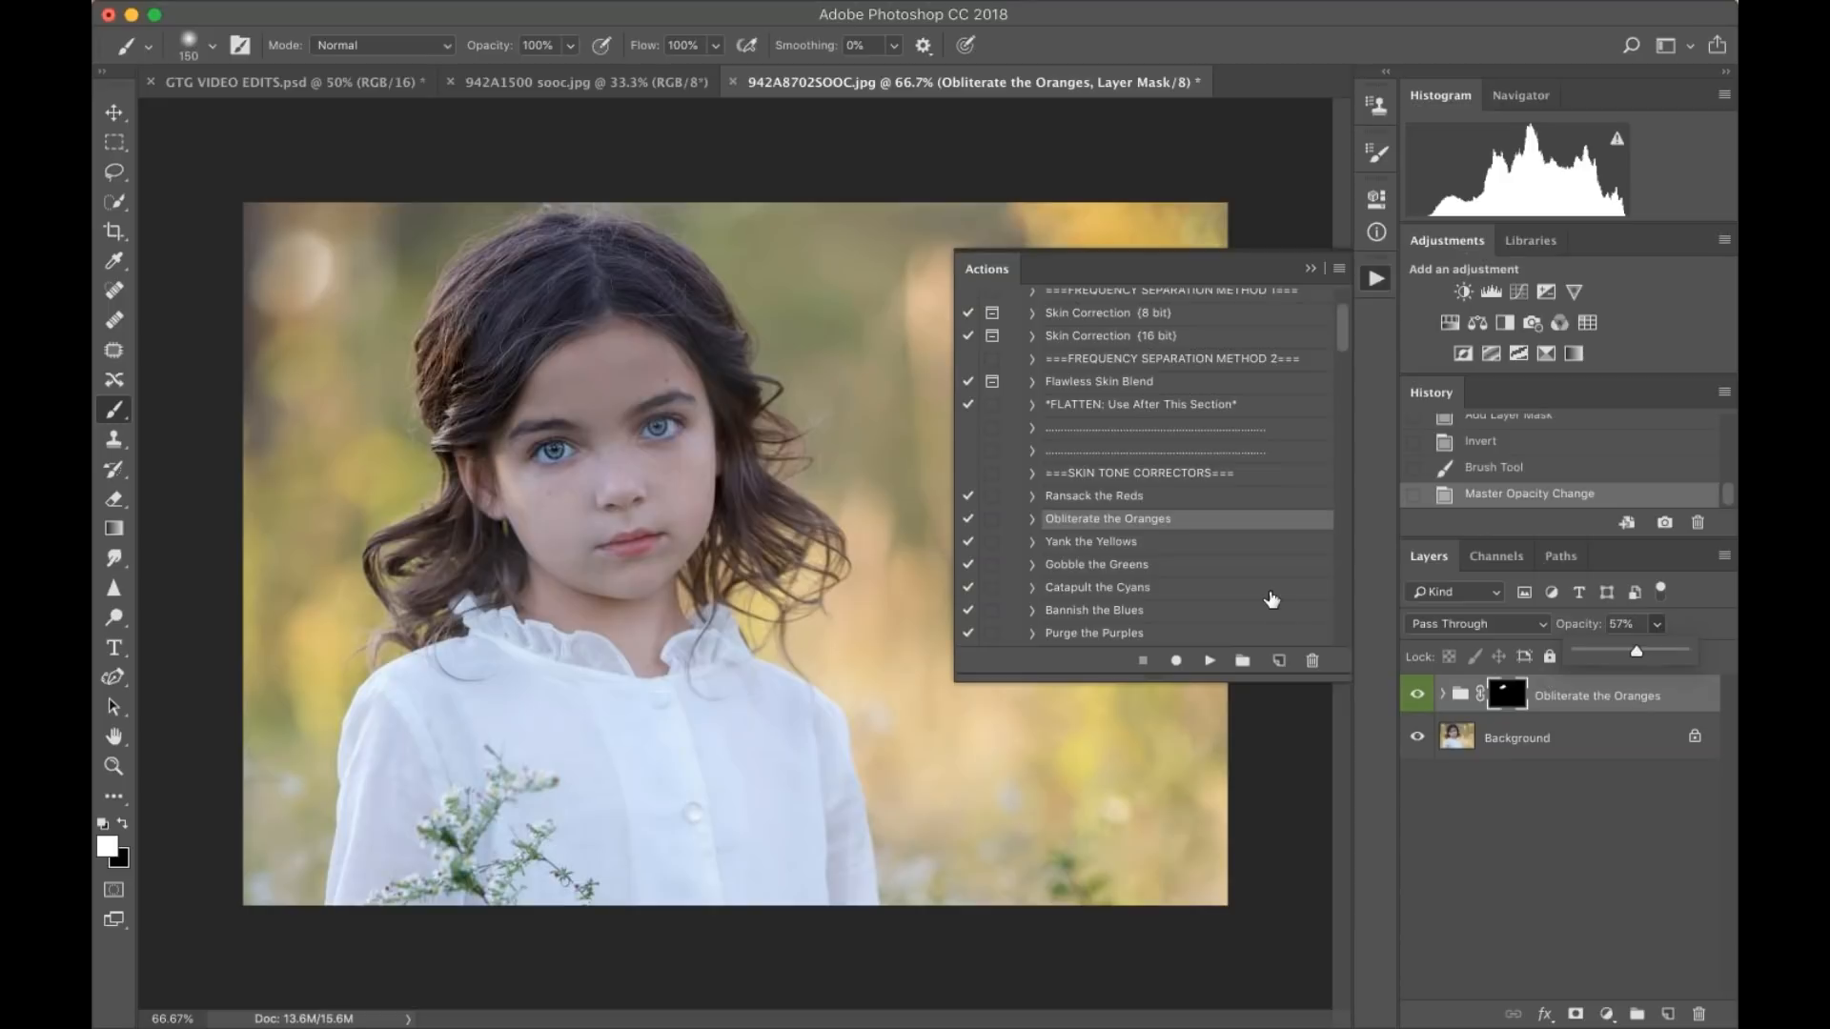
# - Flatten the image and run the There She Glows Smoother action
pyautogui.press('super+shift+e')
pyautogui.scroll(-5, 1229, 576)
pyautogui.scroll(-3, 1230, 576)
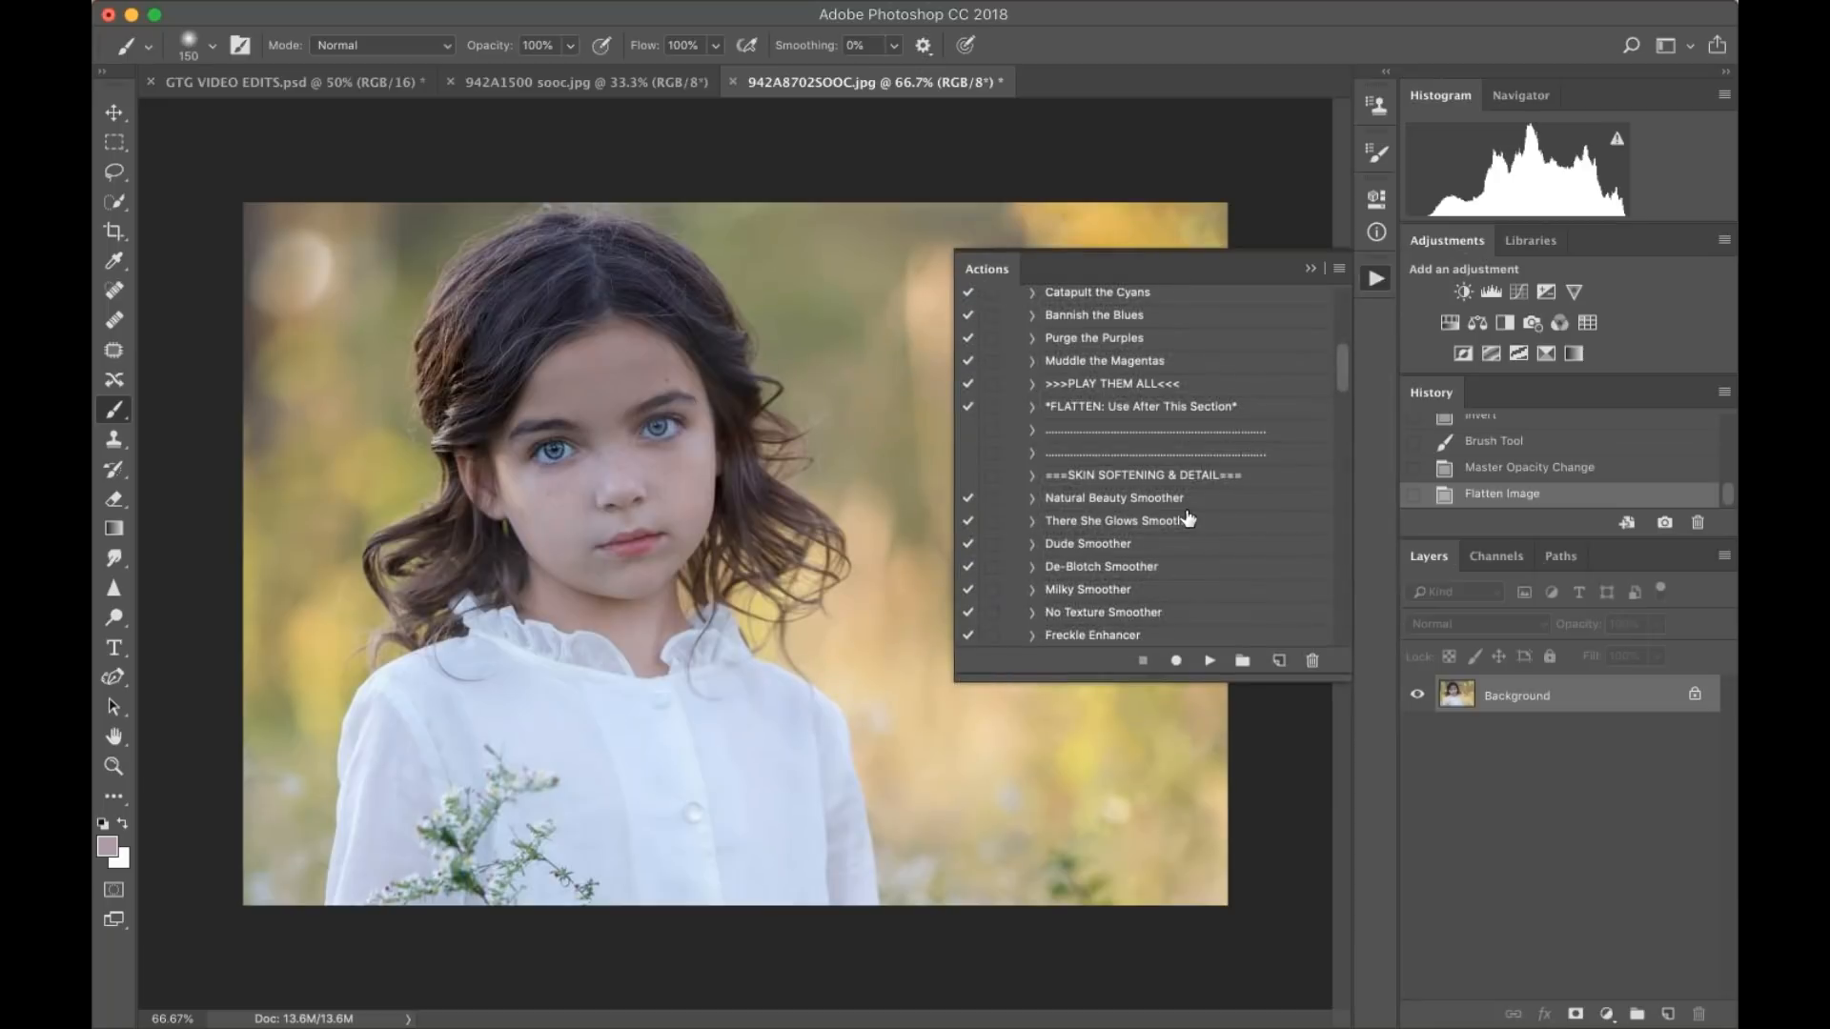
pyautogui.scroll(-3, 1186, 520)
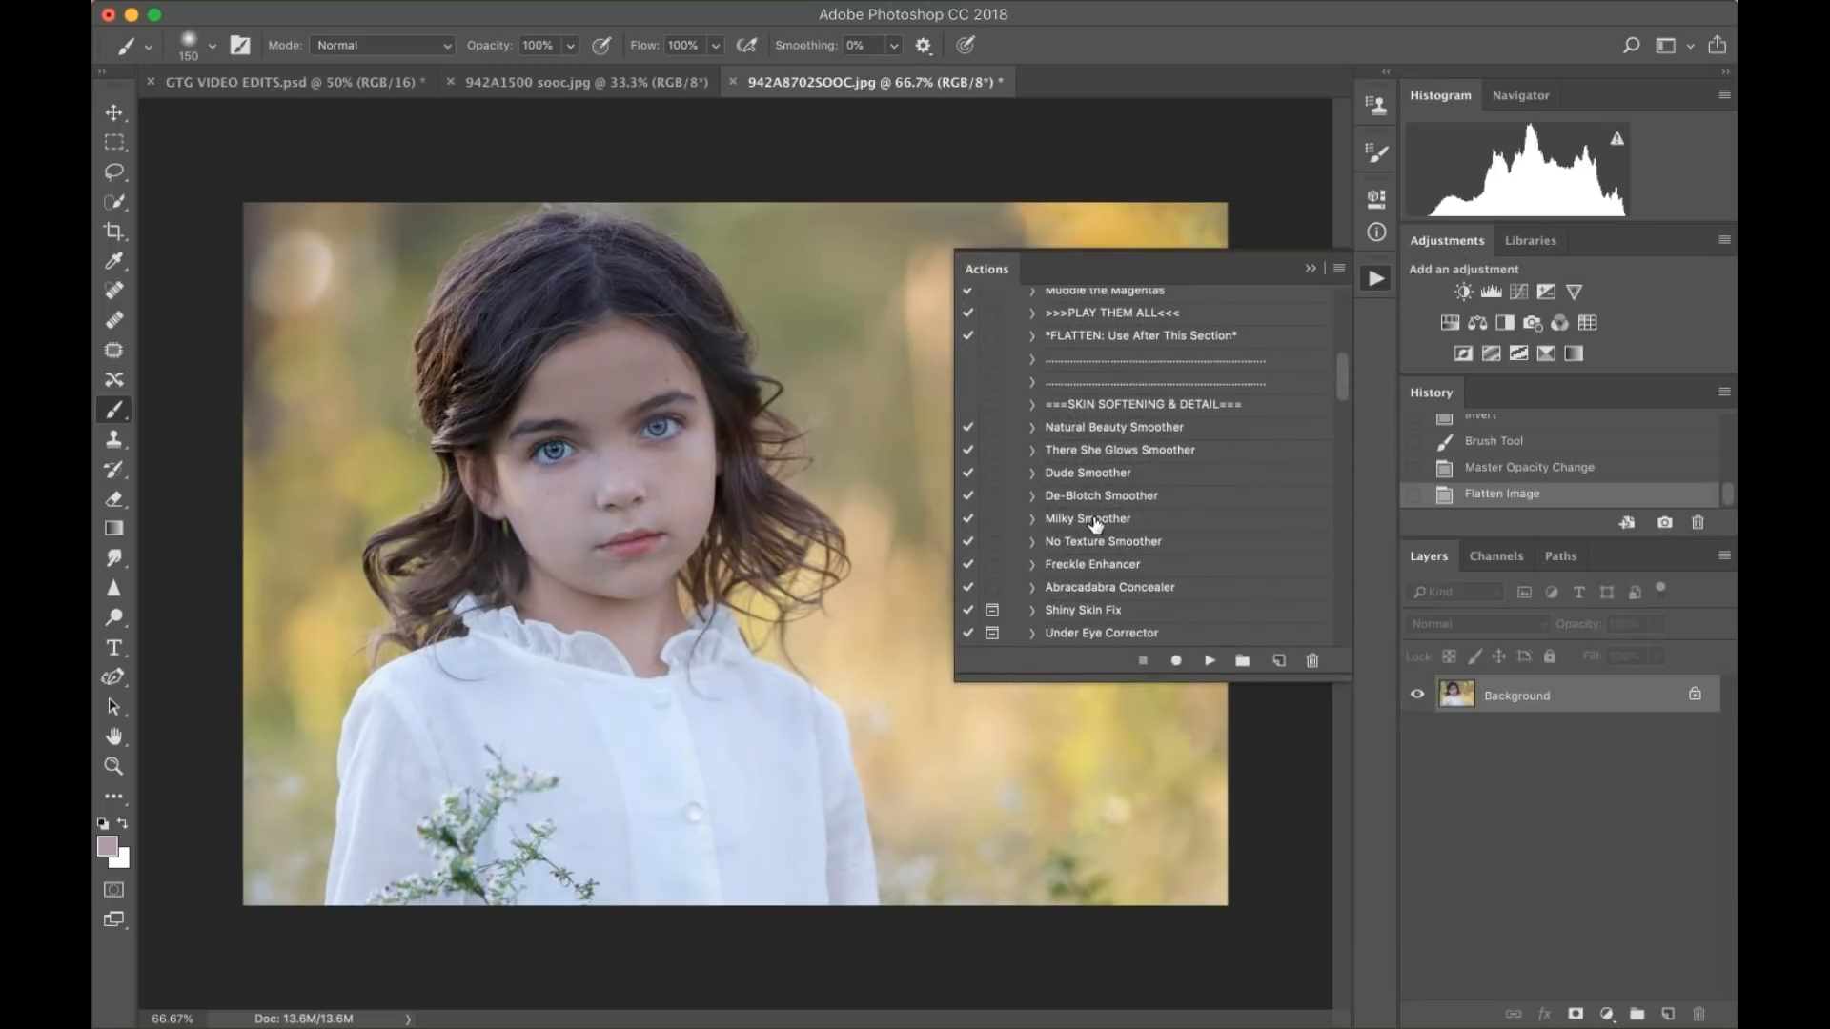
pyautogui.click(1121, 455)
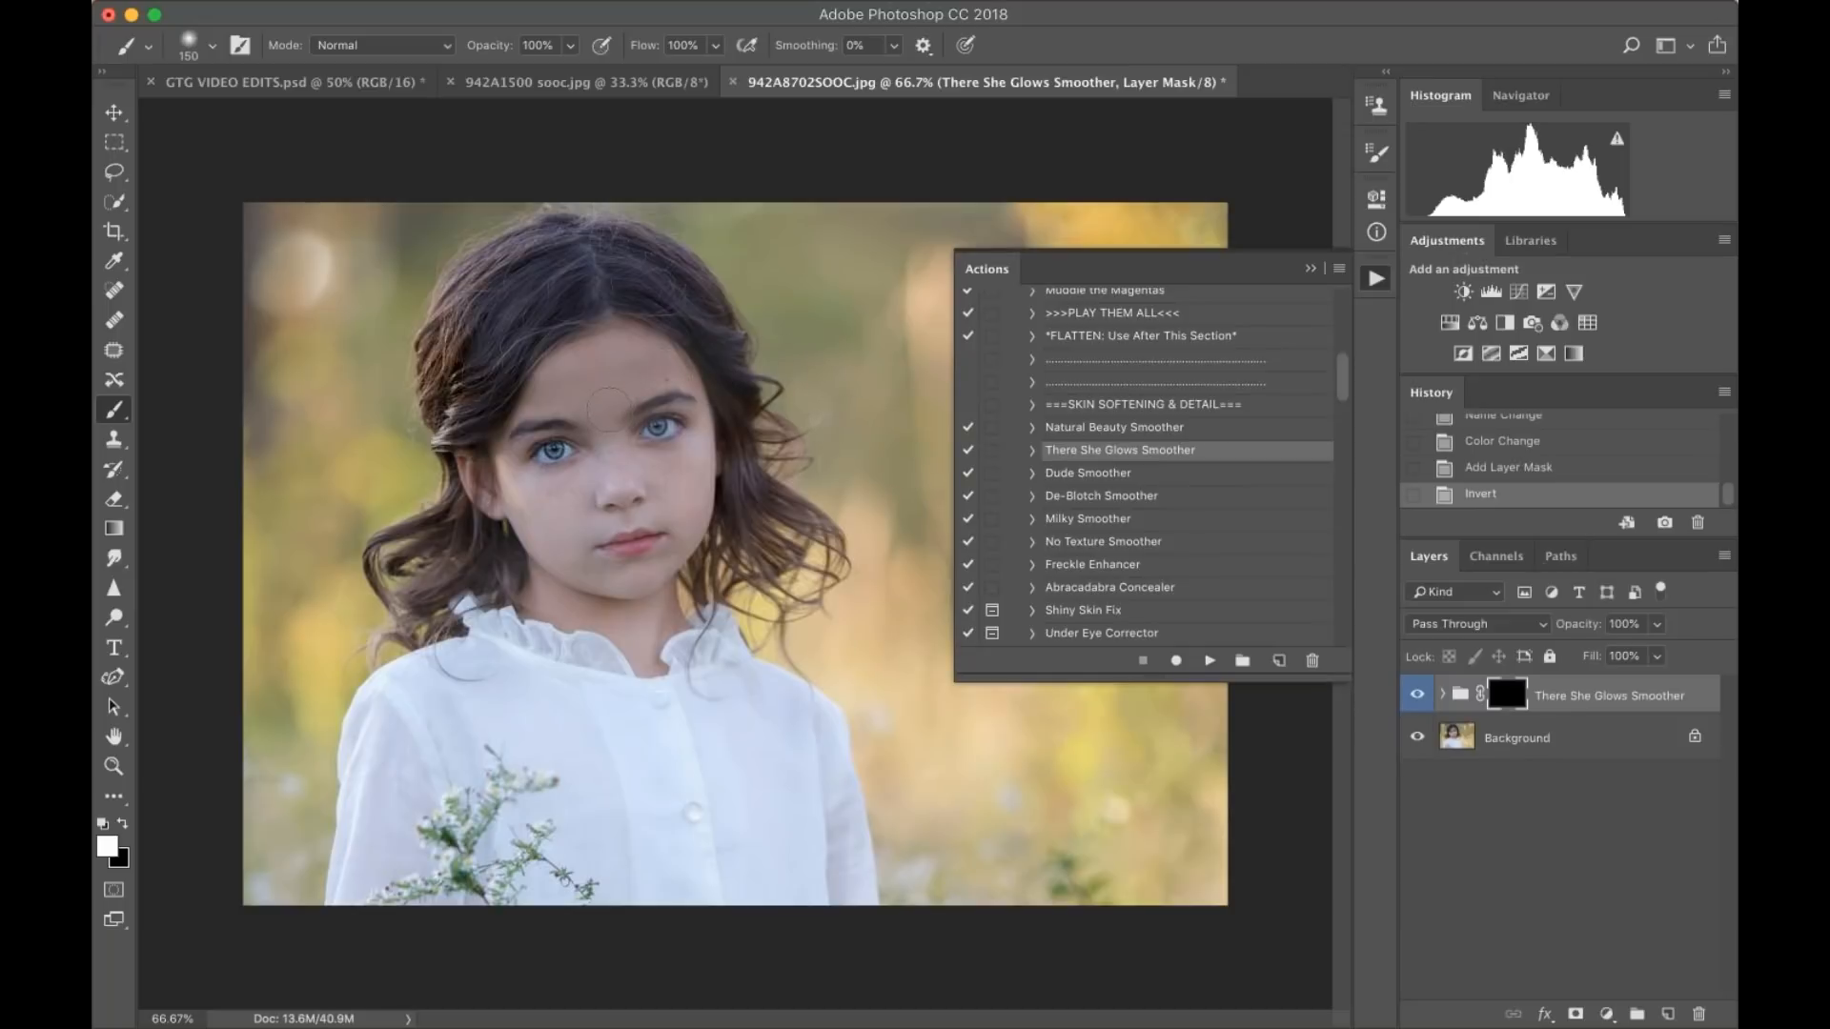
# - Paint white over the forehead and under-eye area on the There She Glows Smoother mask with a 100 px brush
pyautogui.press('super+plus')
pyautogui.press('[')
pyautogui.press('[')
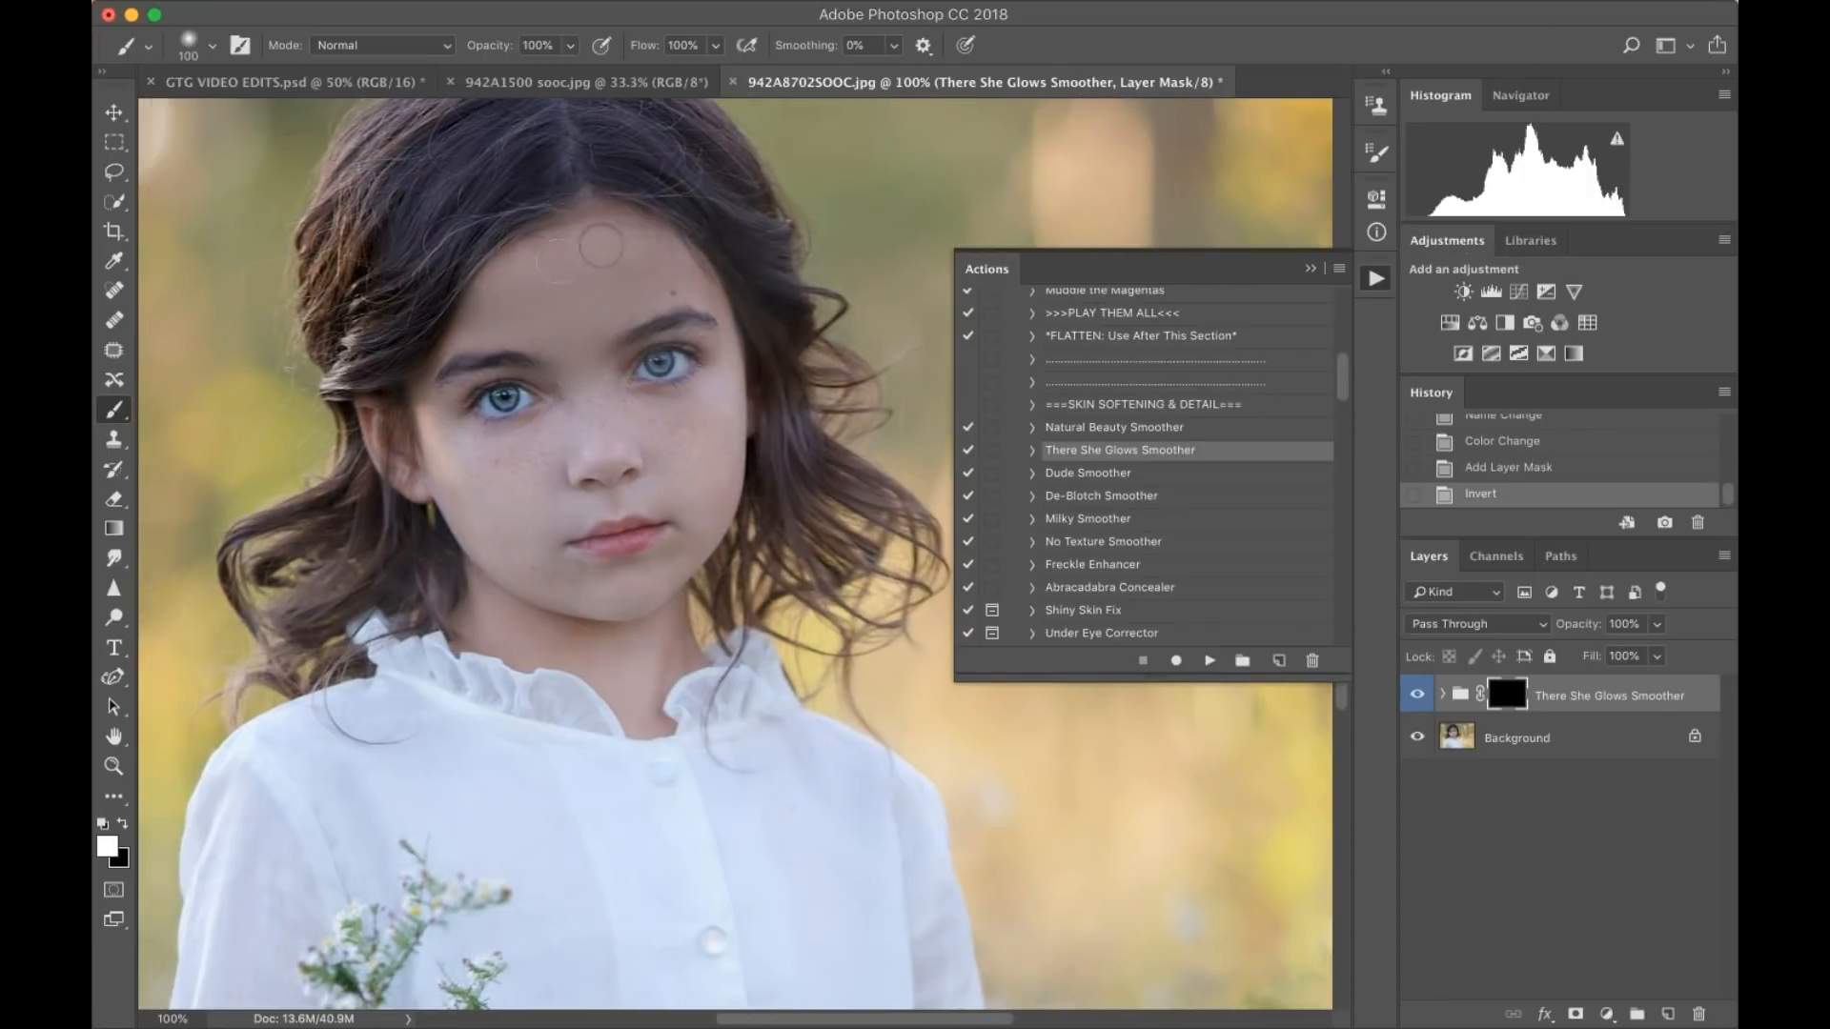
pyautogui.moveTo(575, 303); pyautogui.dragTo(583, 343)
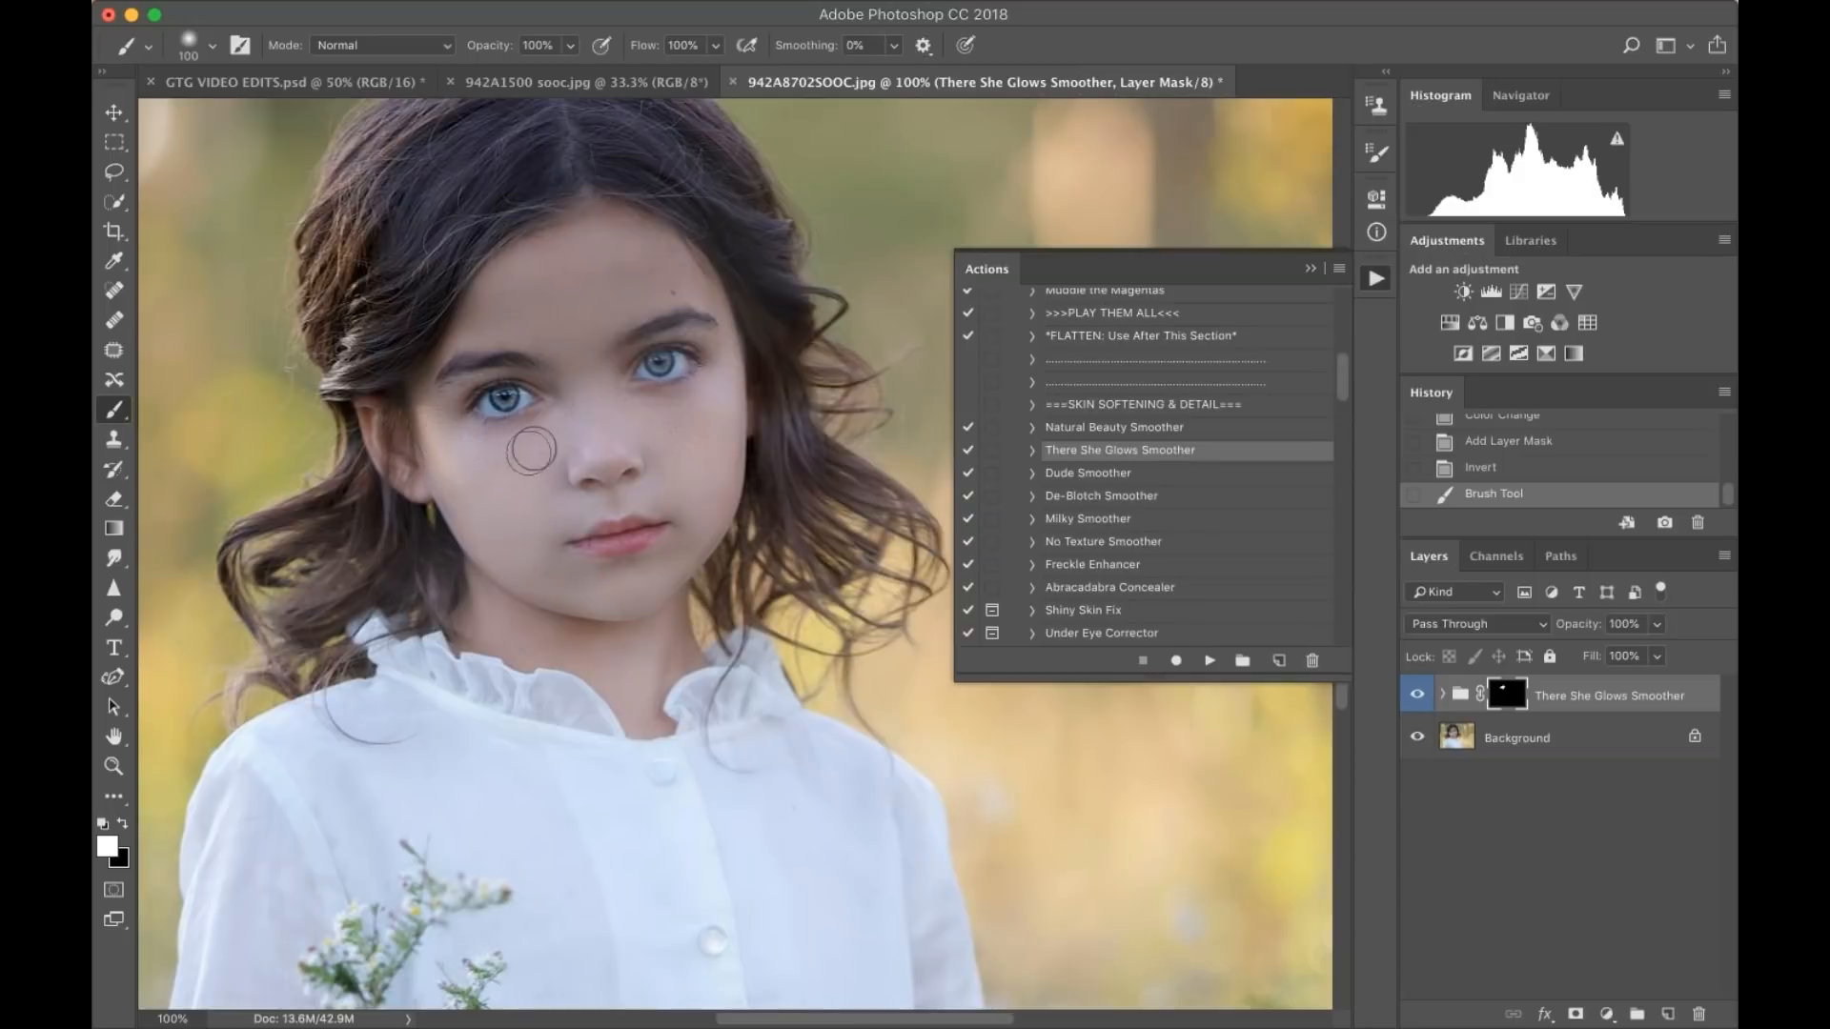
pyautogui.click(566, 420)
# - Set the There She Glows Smoother group's opacity to 40%, toggling its visibility to compare the smoothing
pyautogui.moveTo(1657, 625); pyautogui.dragTo(1612, 650)
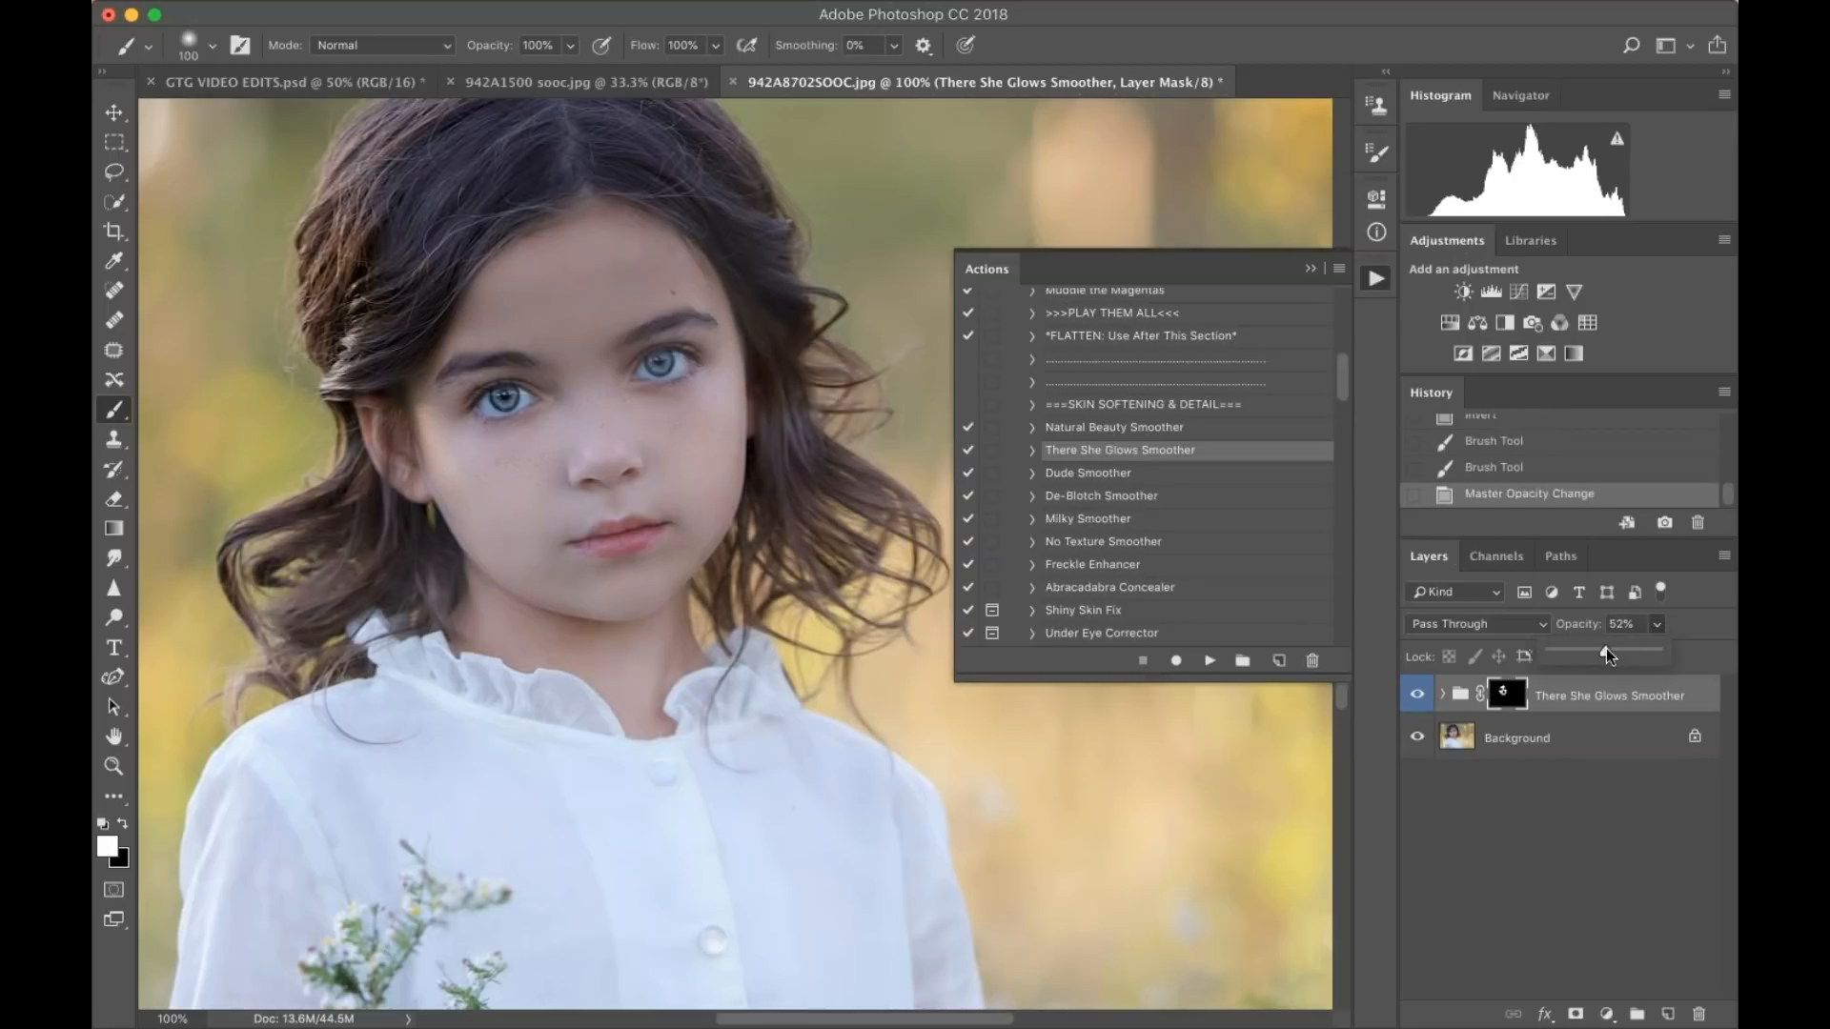
pyautogui.click(1416, 695)
pyautogui.click(1416, 695)
pyautogui.moveTo(1647, 652); pyautogui.dragTo(1637, 651)
pyautogui.click(1416, 695)
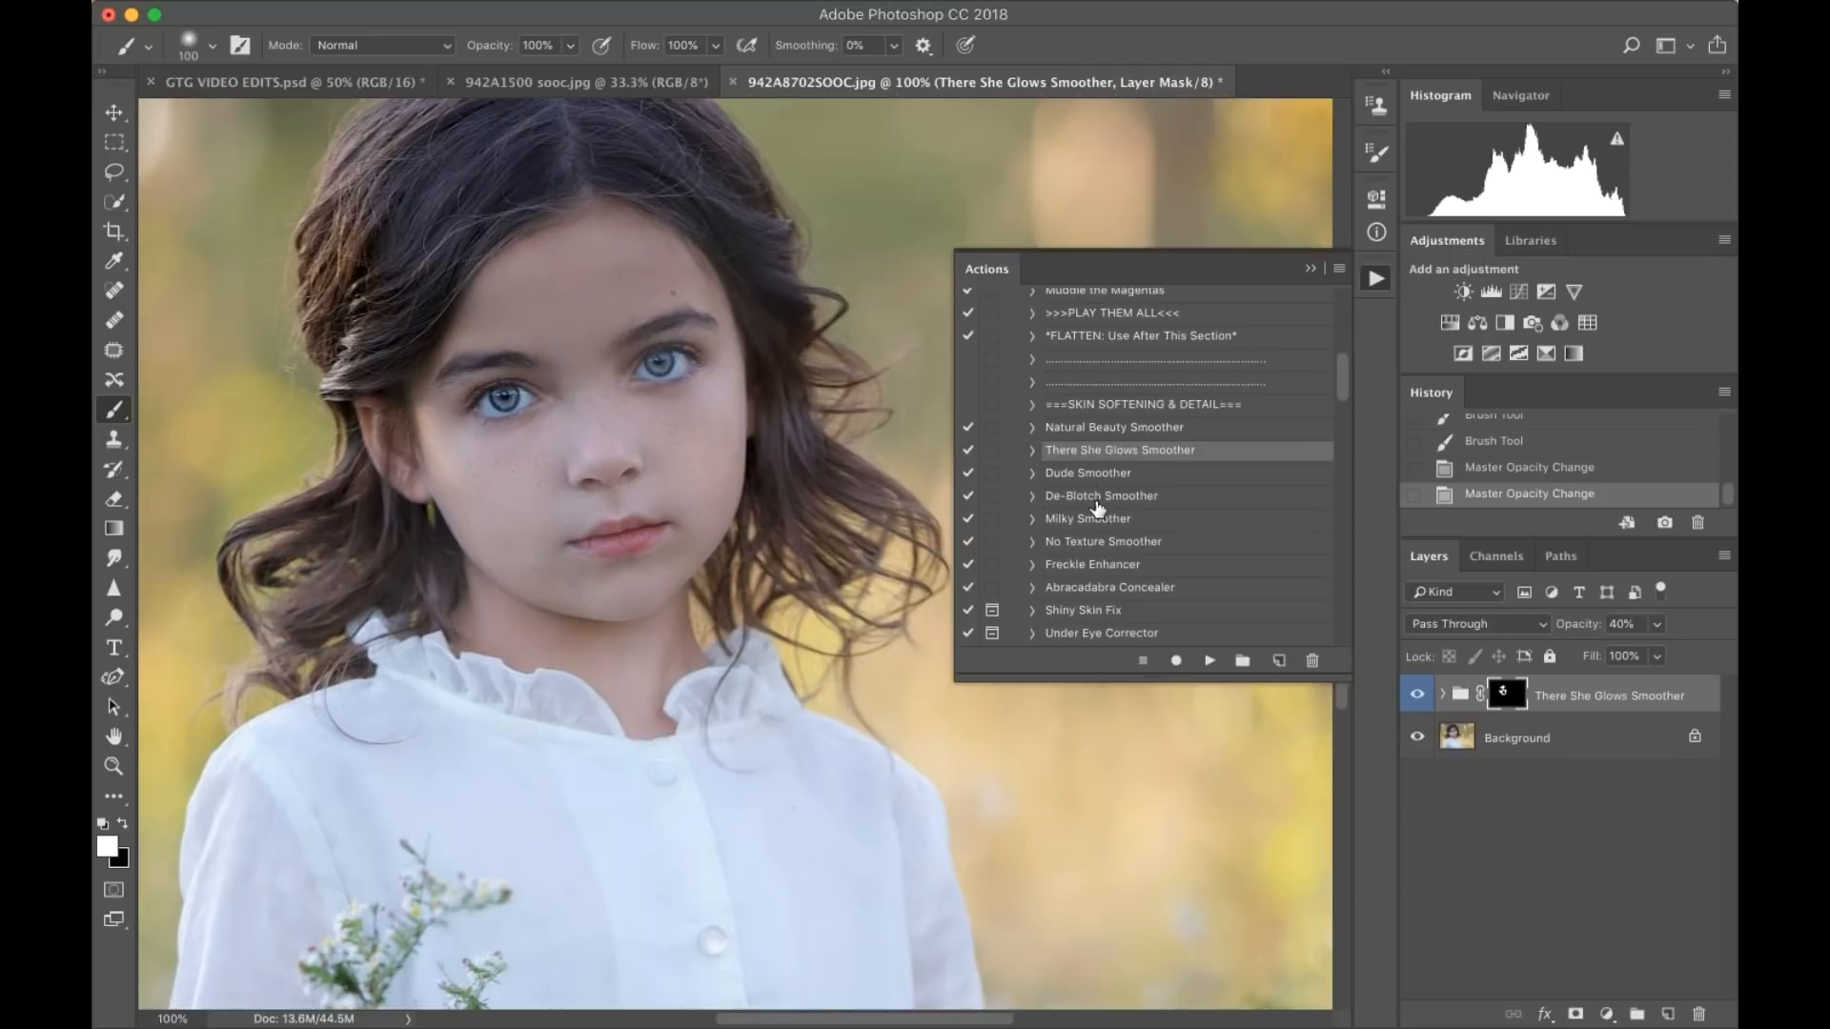
# - Run the Freckle Enhancer action from the skin softening and detail section
pyautogui.scroll(-1, 1097, 507)
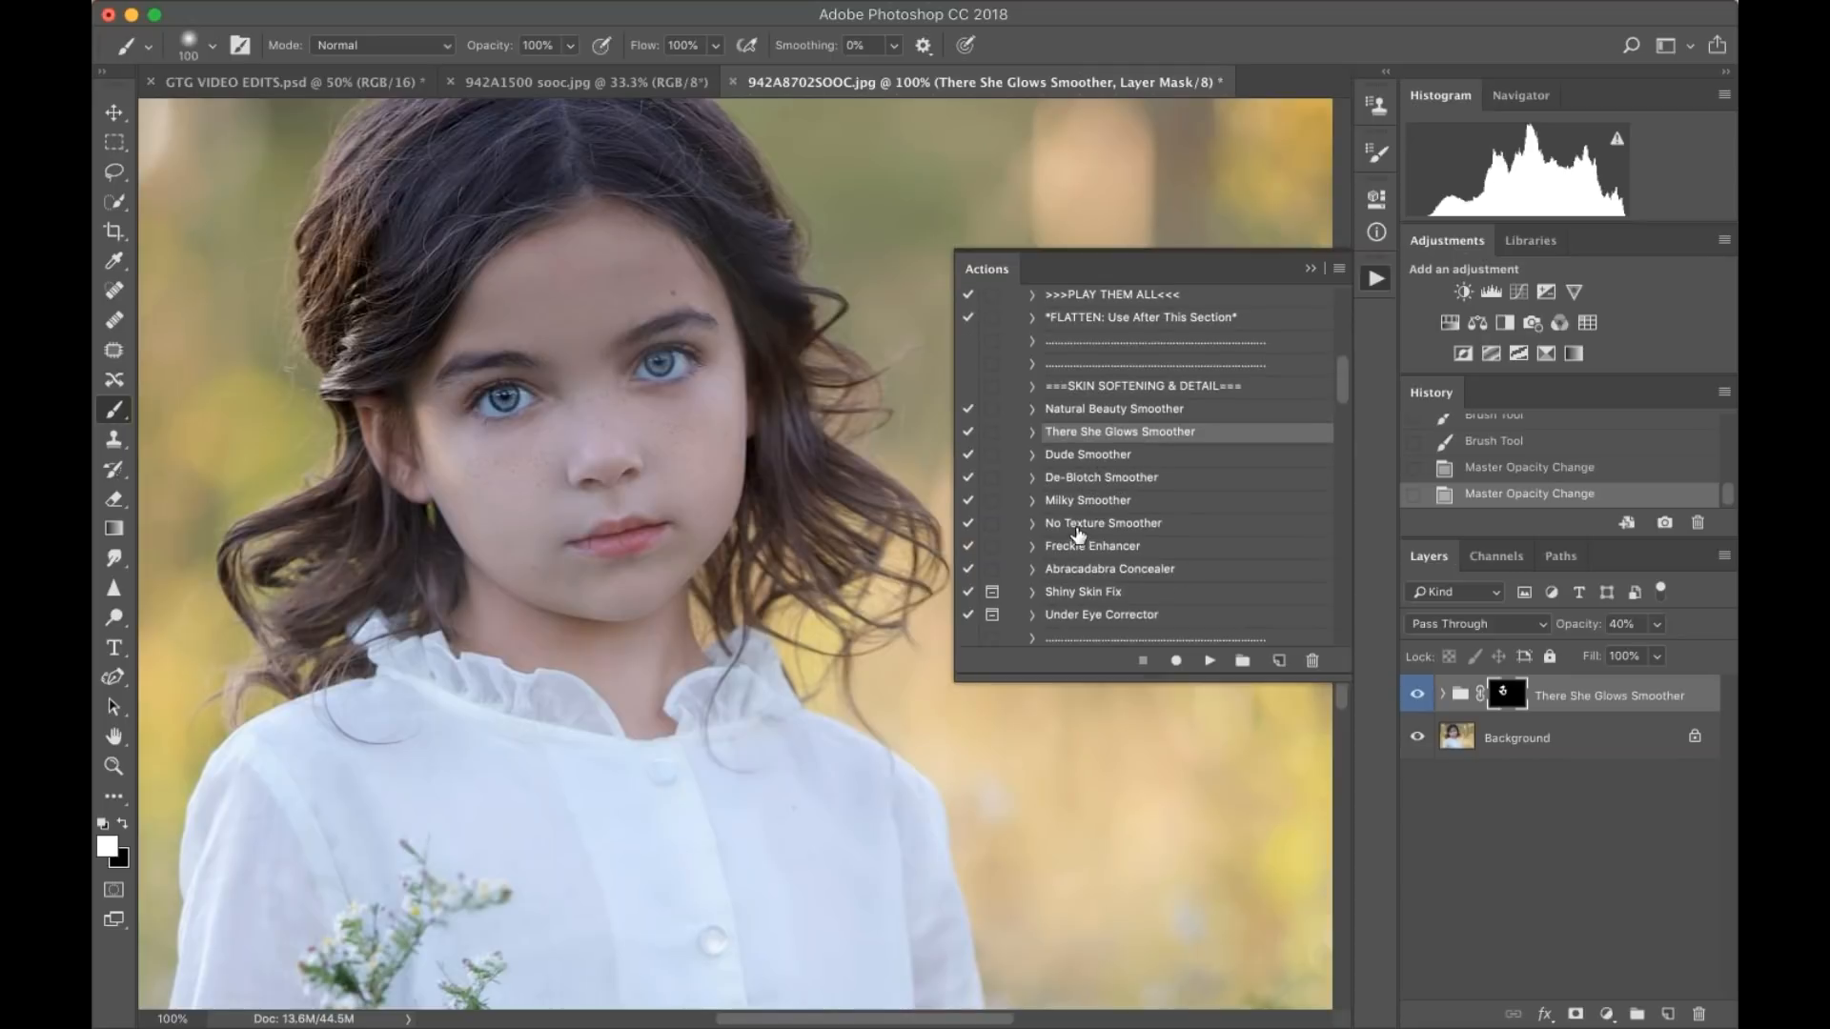
pyautogui.click(1094, 546)
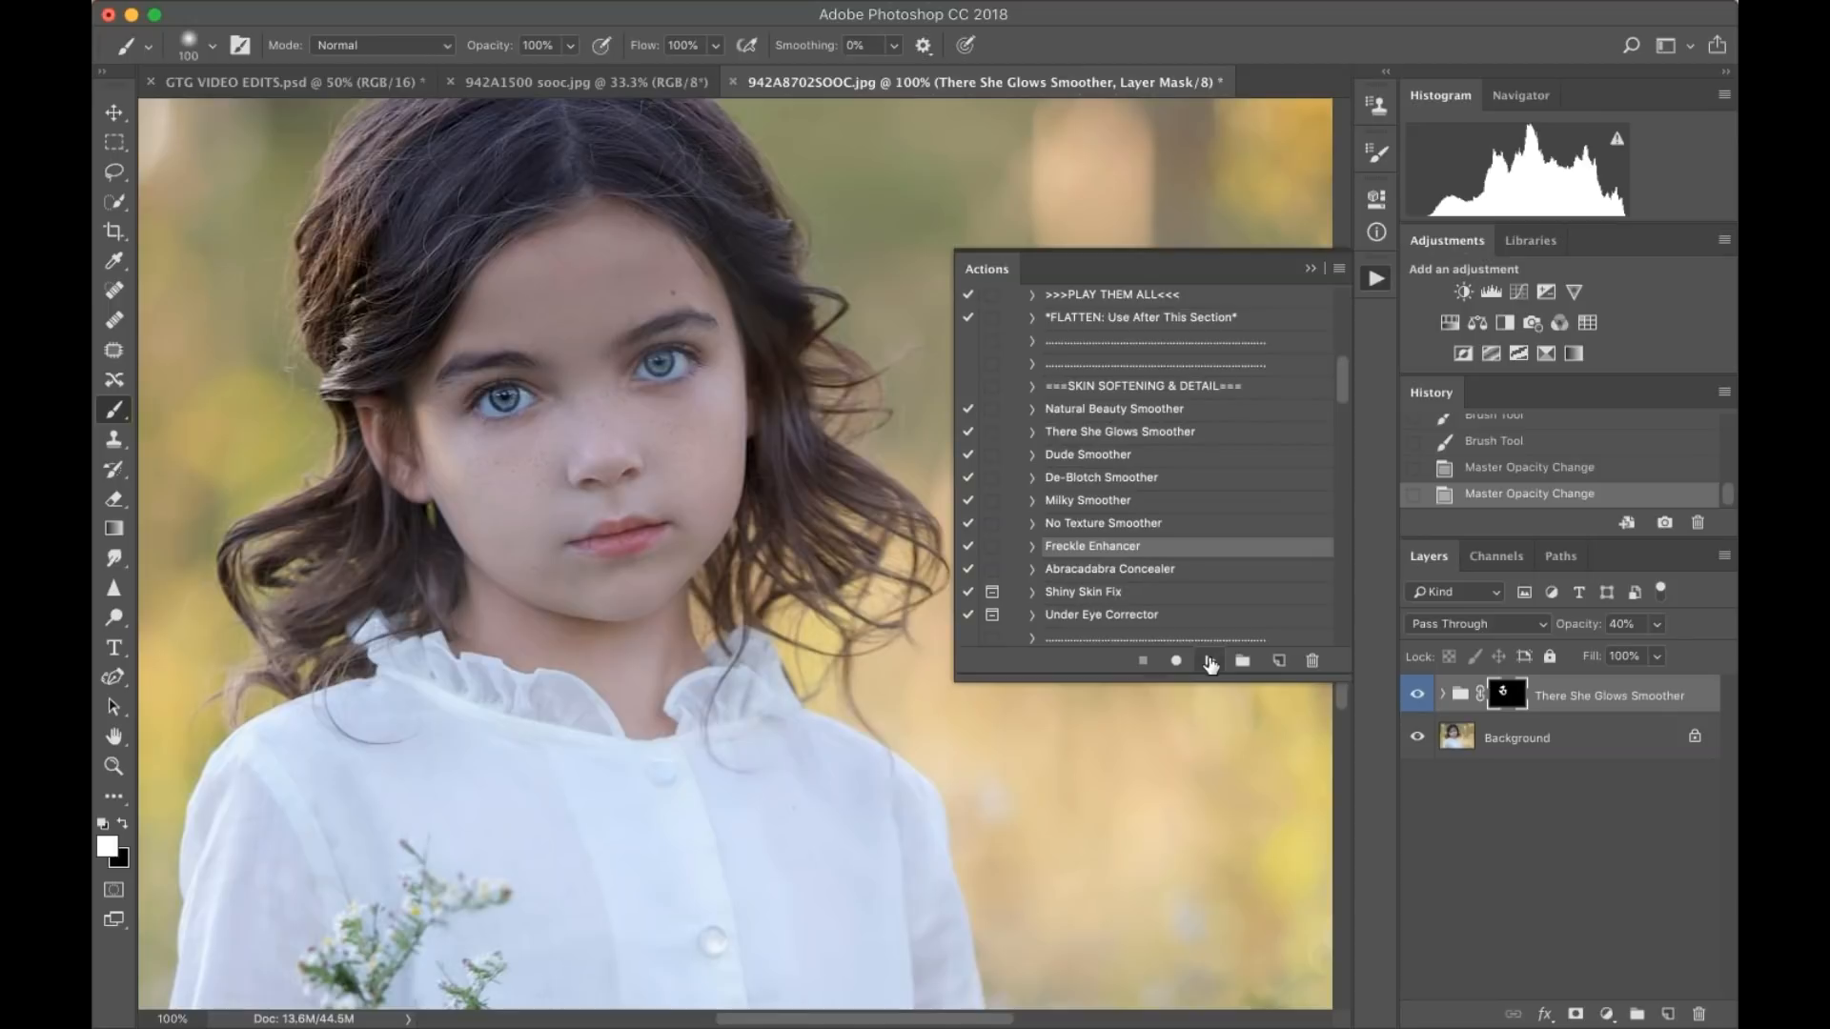
pyautogui.click(1209, 661)
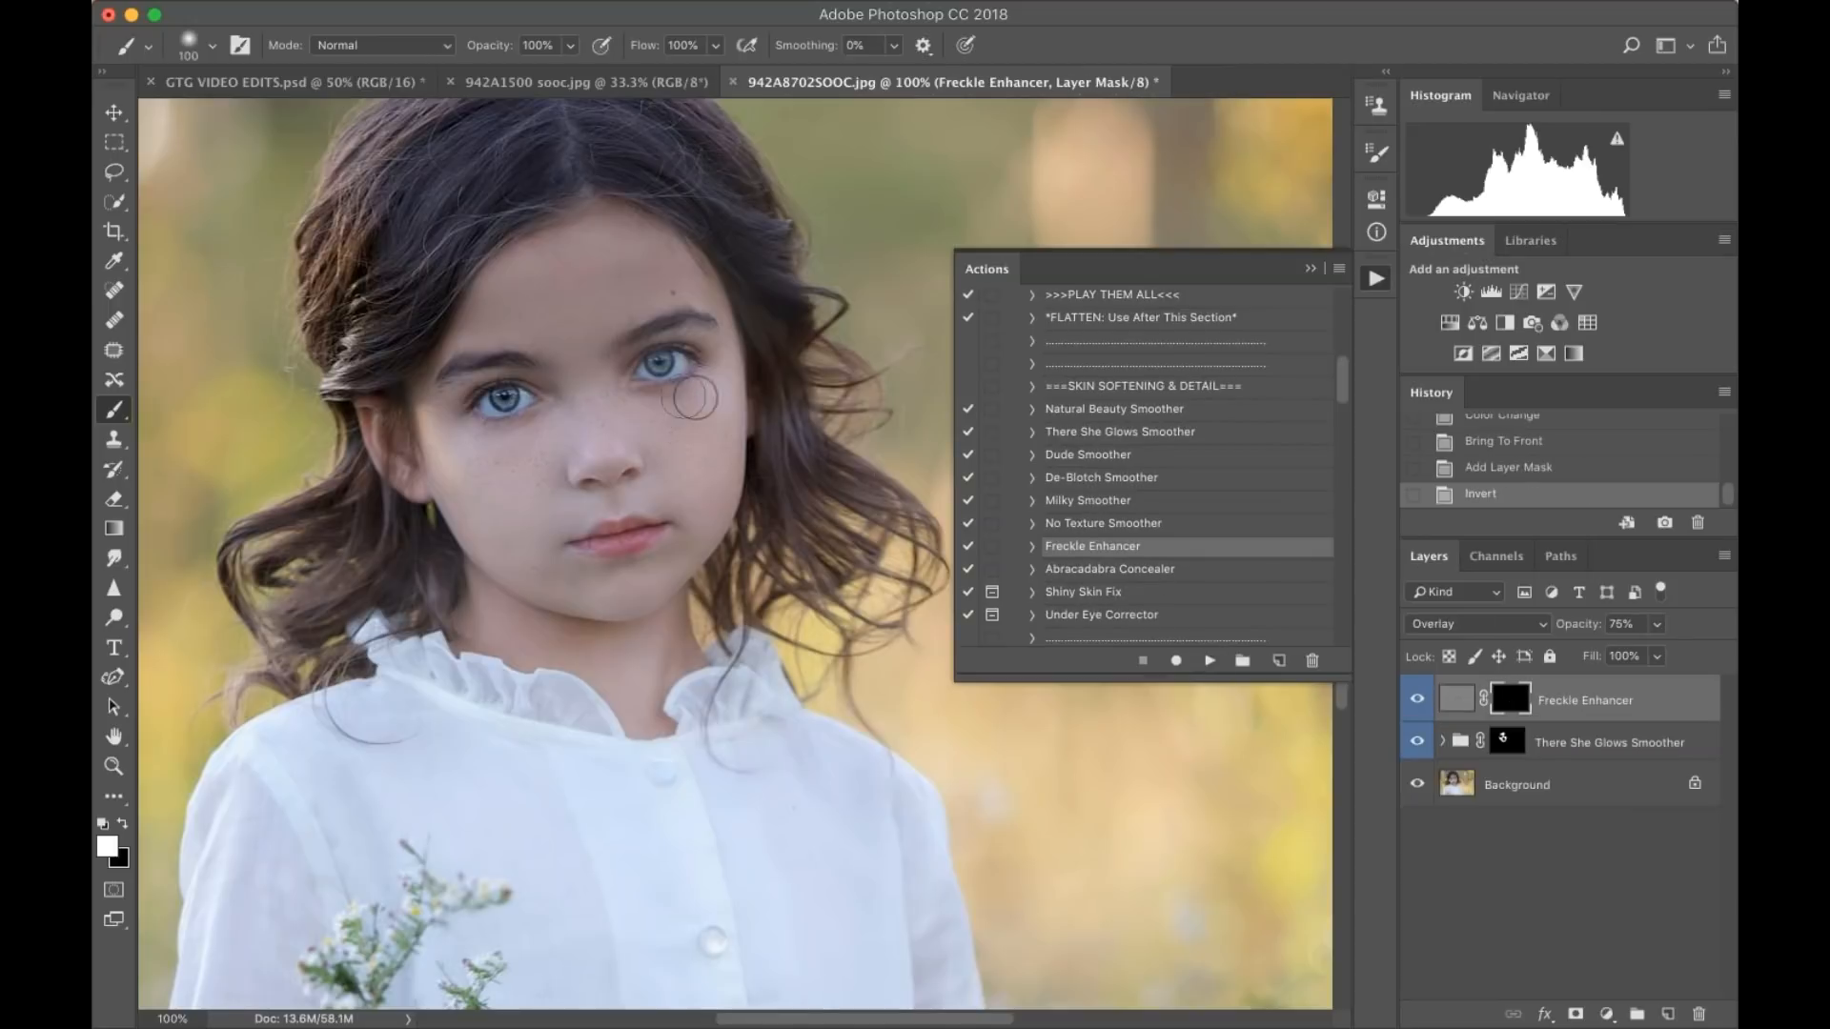
# - Set the brush opacity to 43% and paint white over the nose and both cheeks on the Freckle Enhancer mask
pyautogui.click(570, 46)
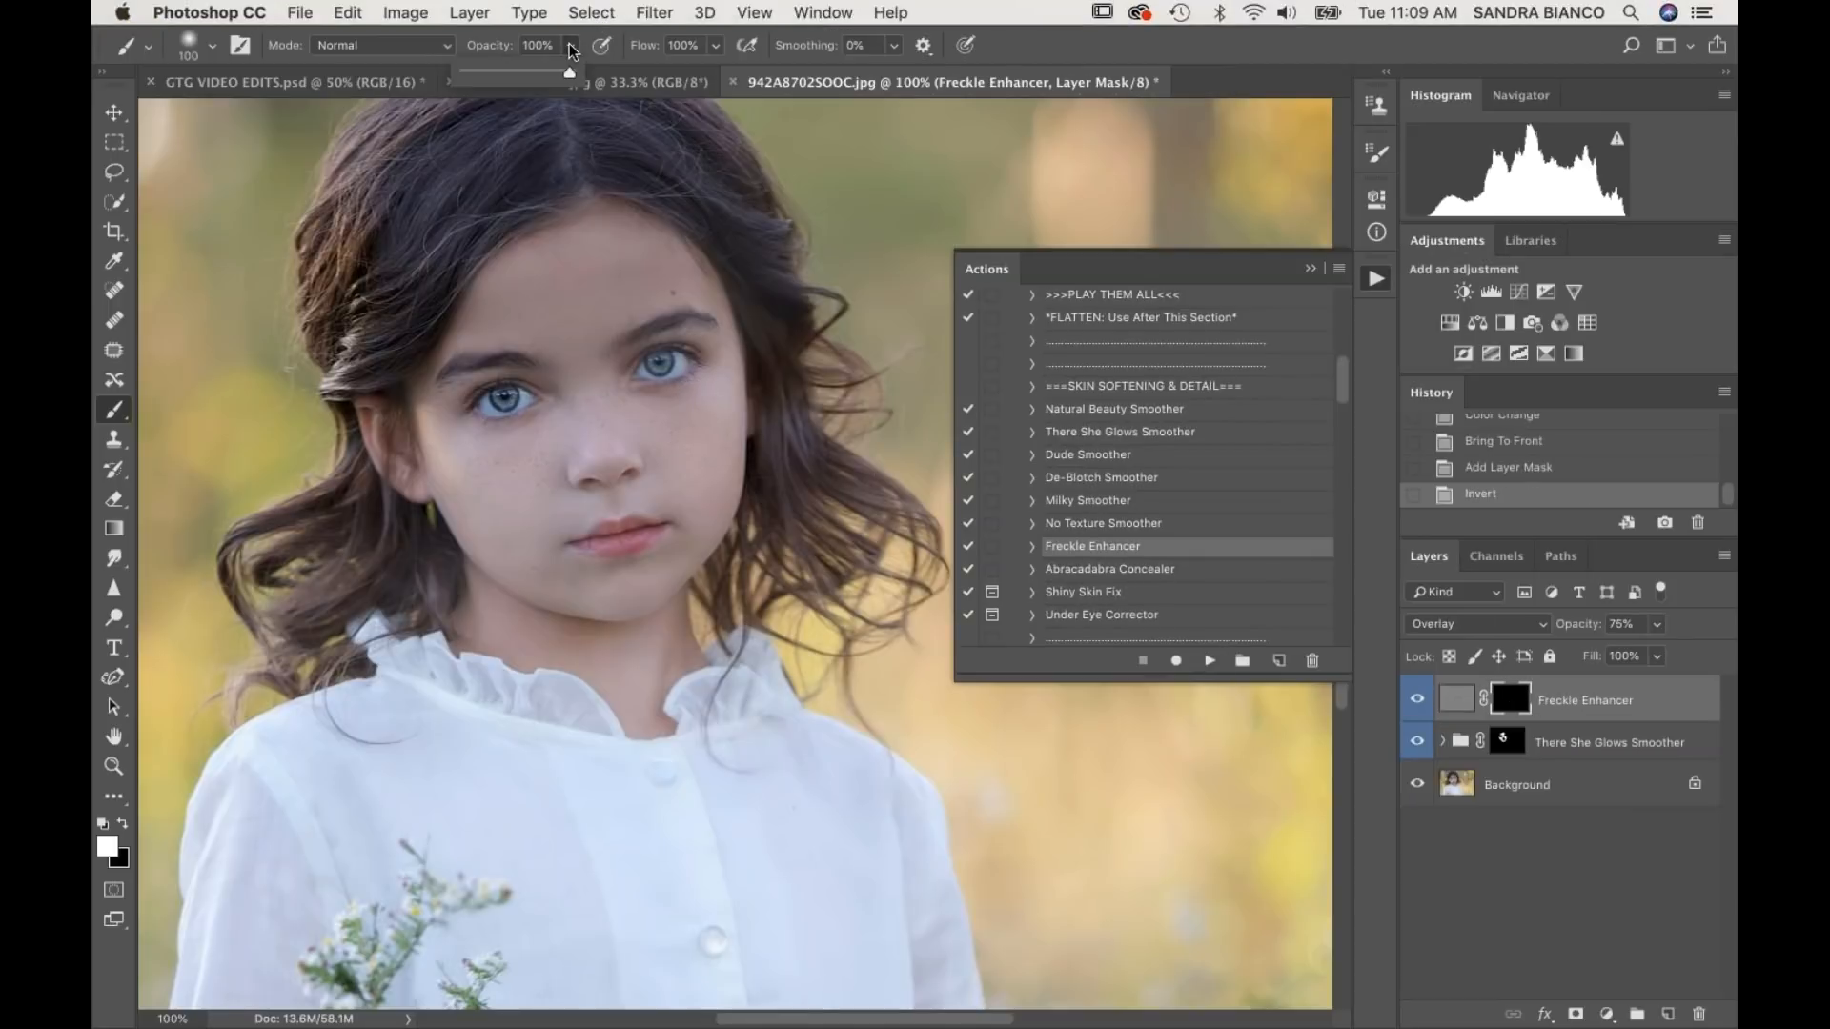
pyautogui.moveTo(512, 86); pyautogui.dragTo(507, 86)
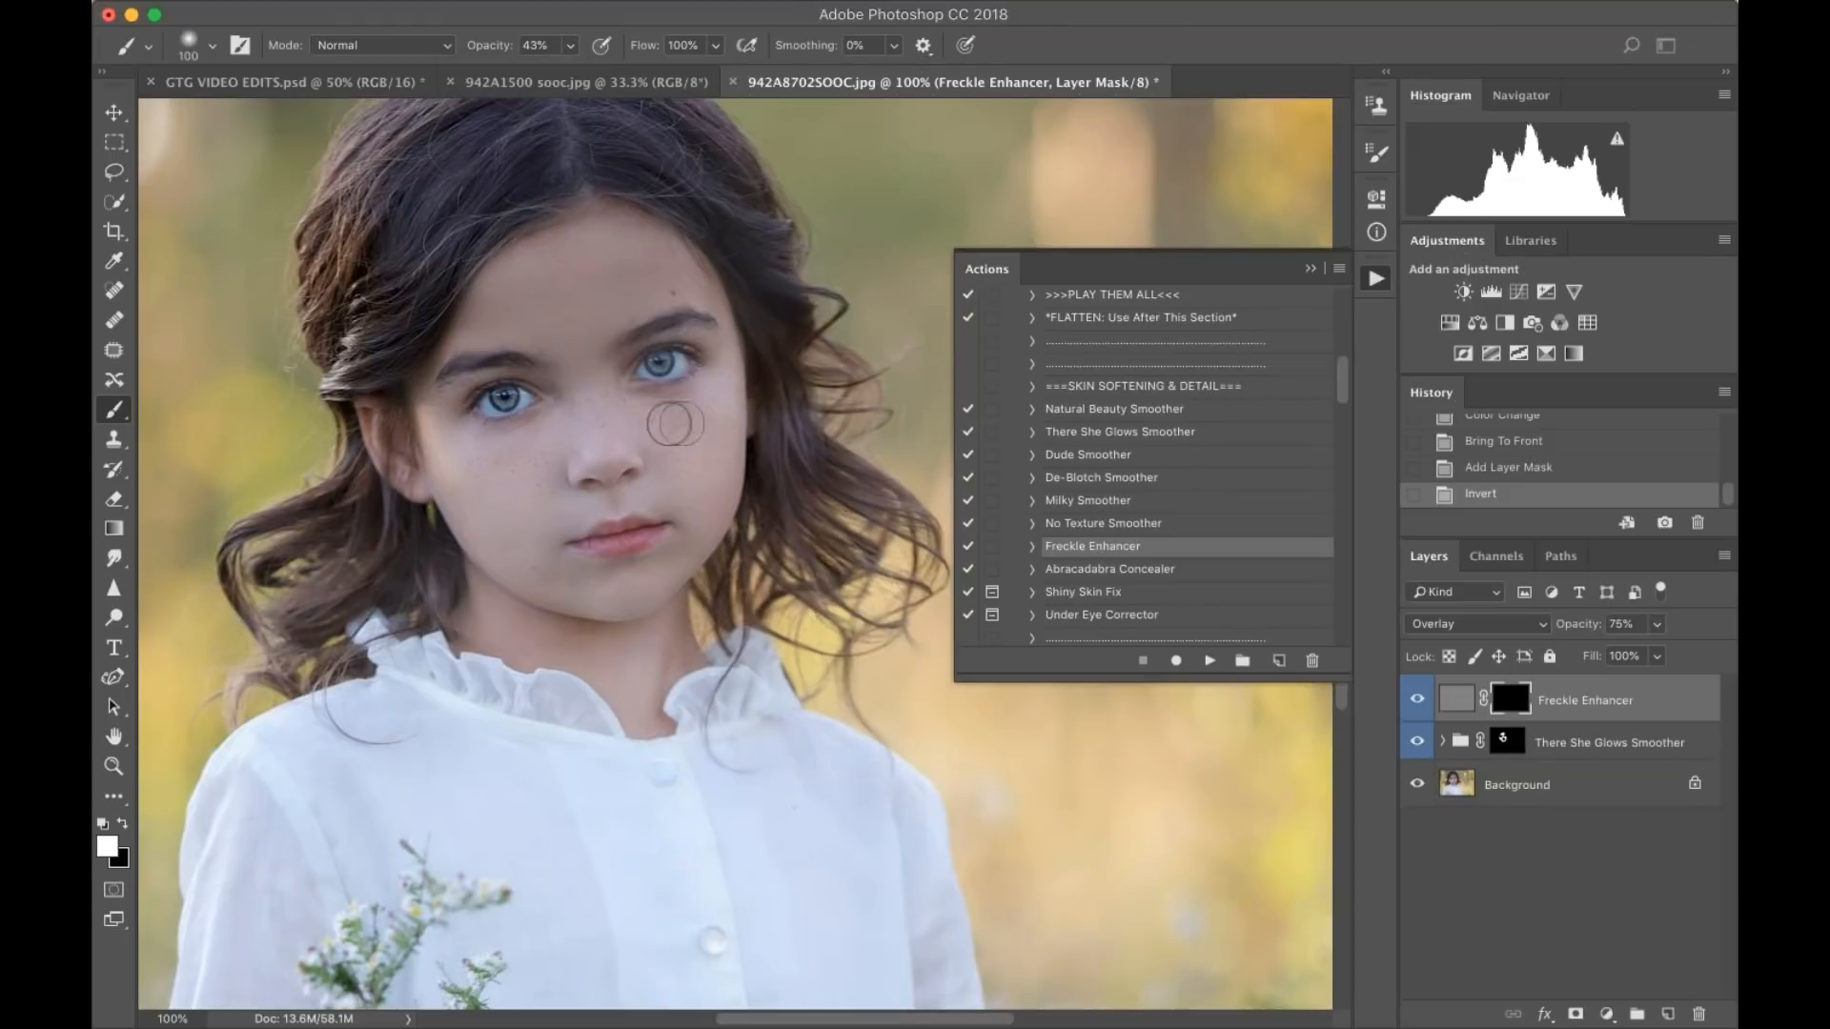
pyautogui.moveTo(611, 409); pyautogui.dragTo(562, 414)
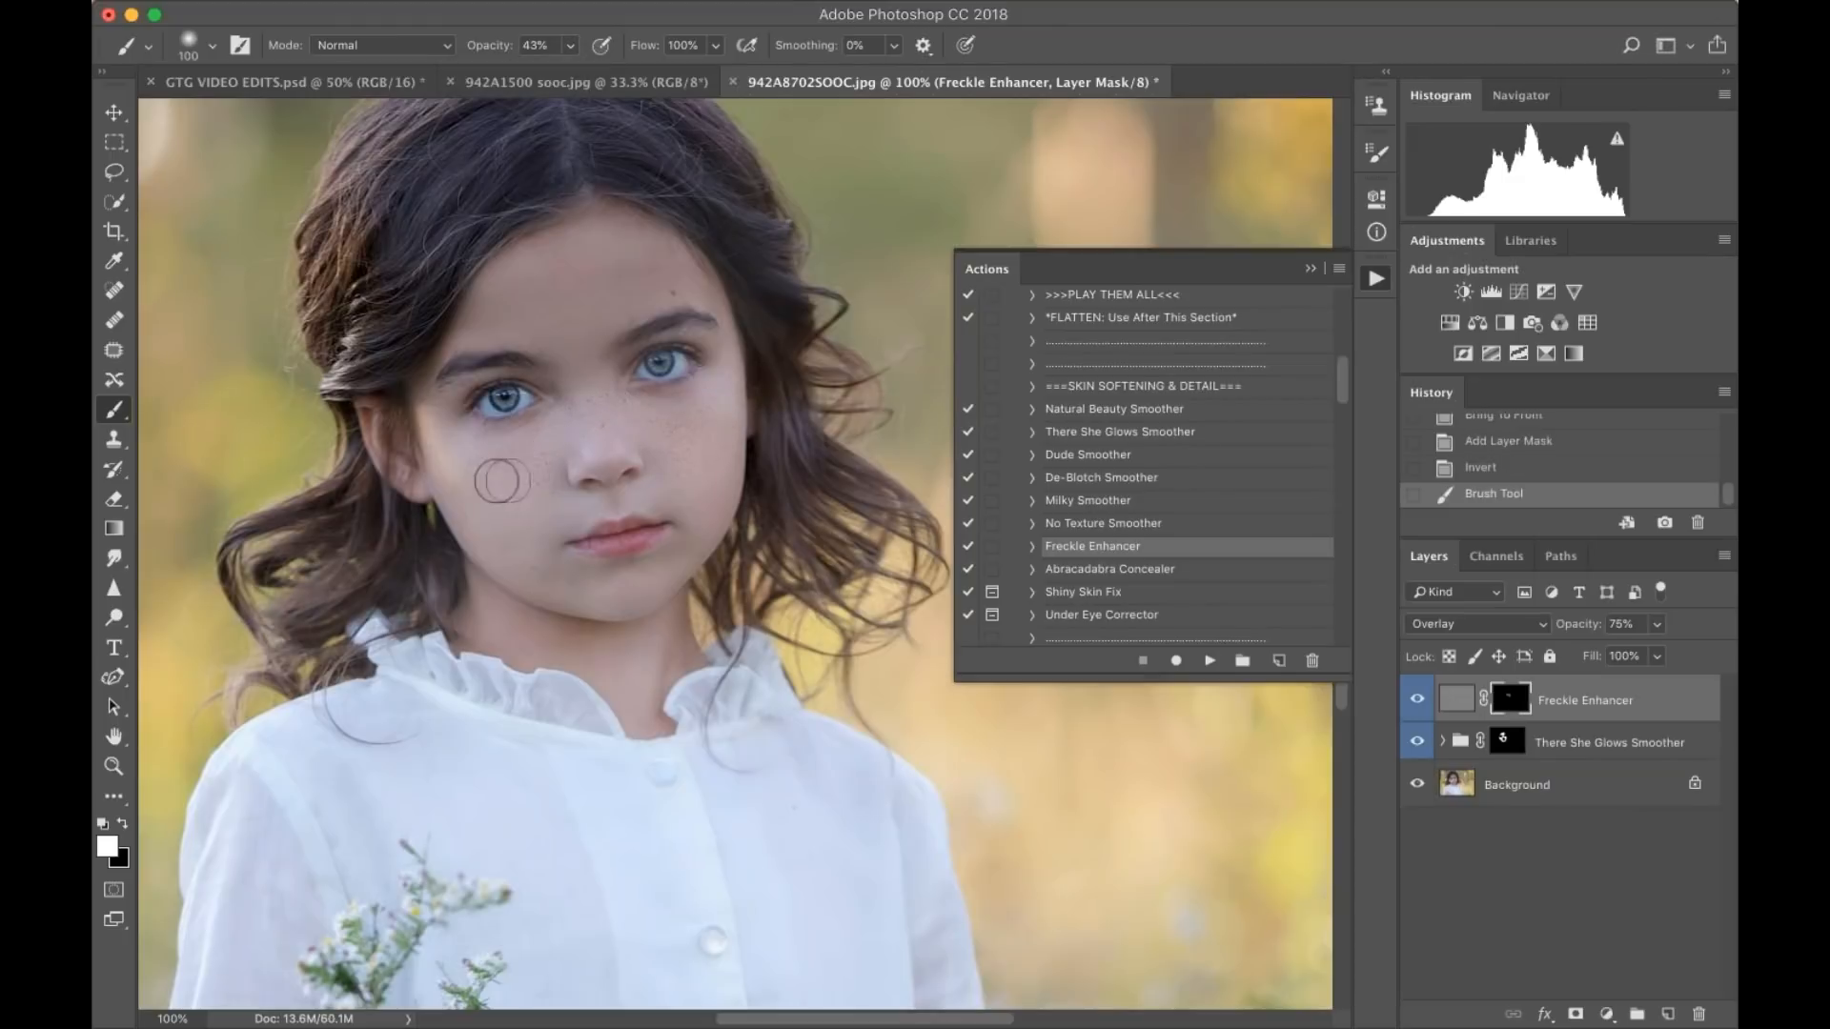
pyautogui.moveTo(468, 478)
pyautogui.mouseDown()
pyautogui.moveTo(535, 466)
pyautogui.moveTo(495, 495)
pyautogui.moveTo(510, 514)
pyautogui.moveTo(470, 473)
pyautogui.moveTo(535, 465)
pyautogui.mouseUp()
pyautogui.moveTo(651, 433); pyautogui.dragTo(697, 467)
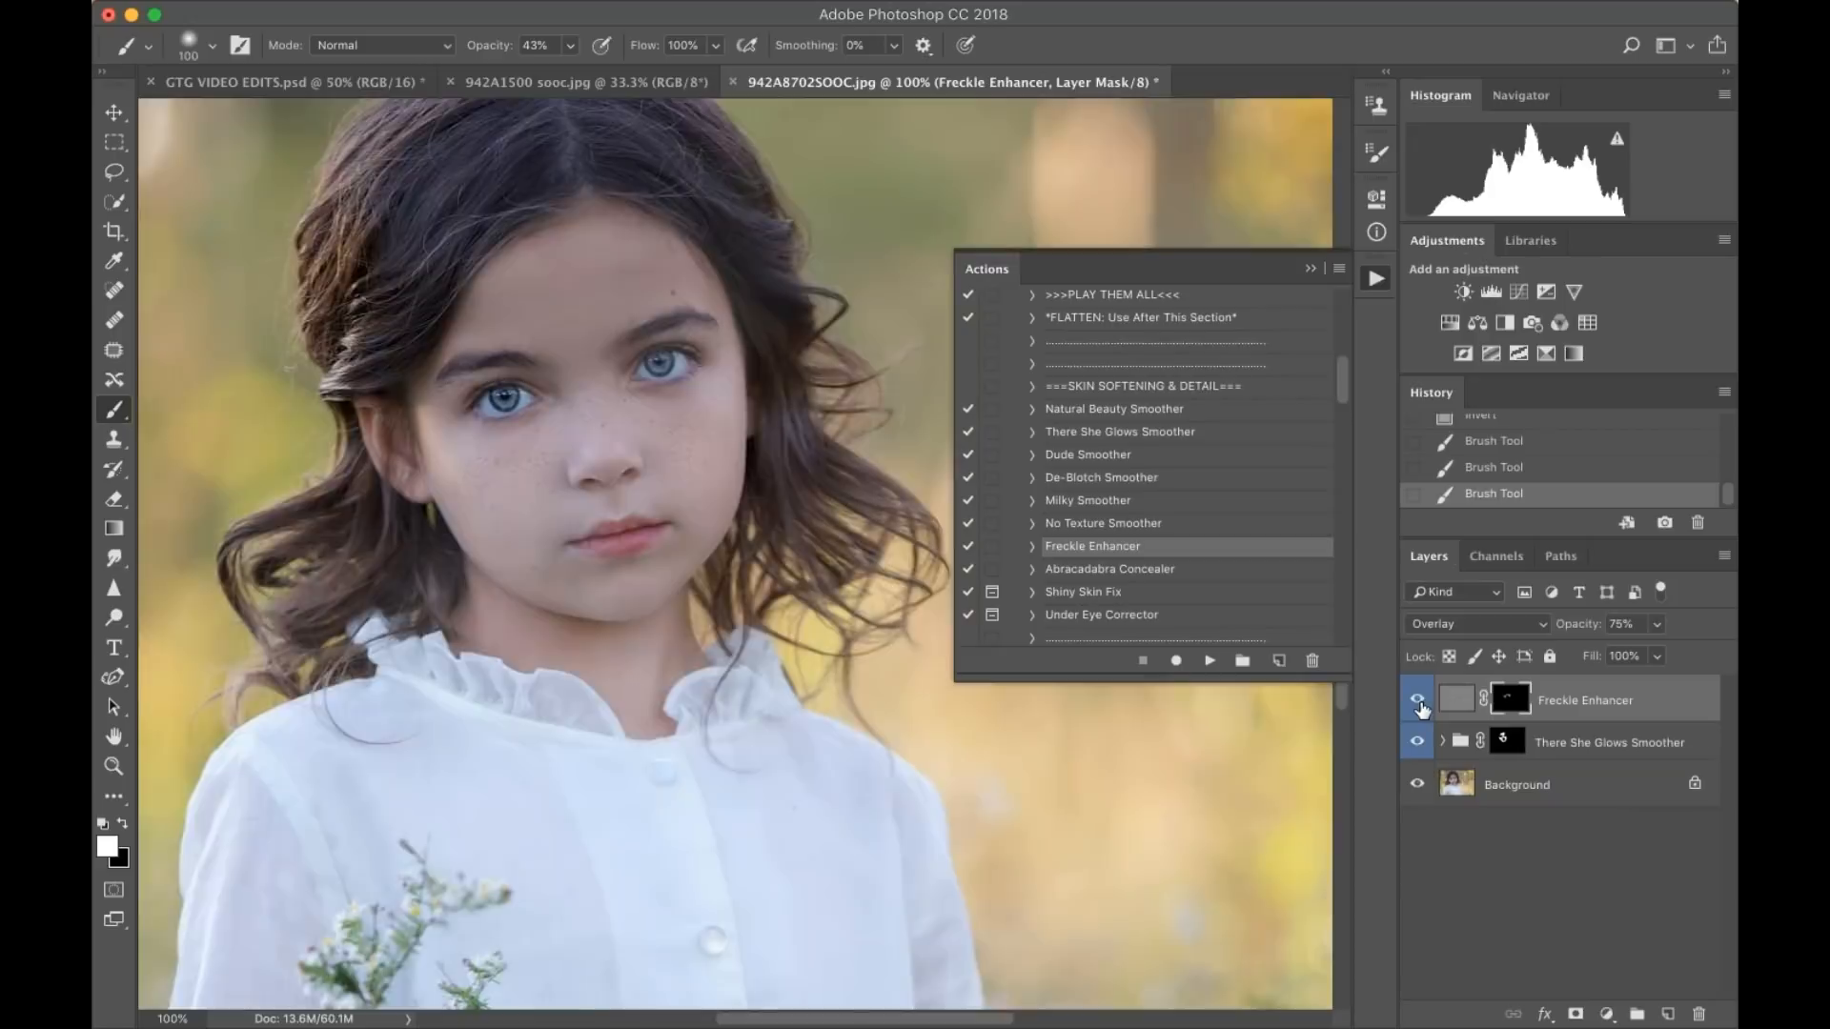
# - Compare the enhanced freckles up close by toggling the visibility of the Freckle Enhancer layer
pyautogui.press('super+plus')
pyautogui.click(1418, 700)
pyautogui.click(1419, 701)
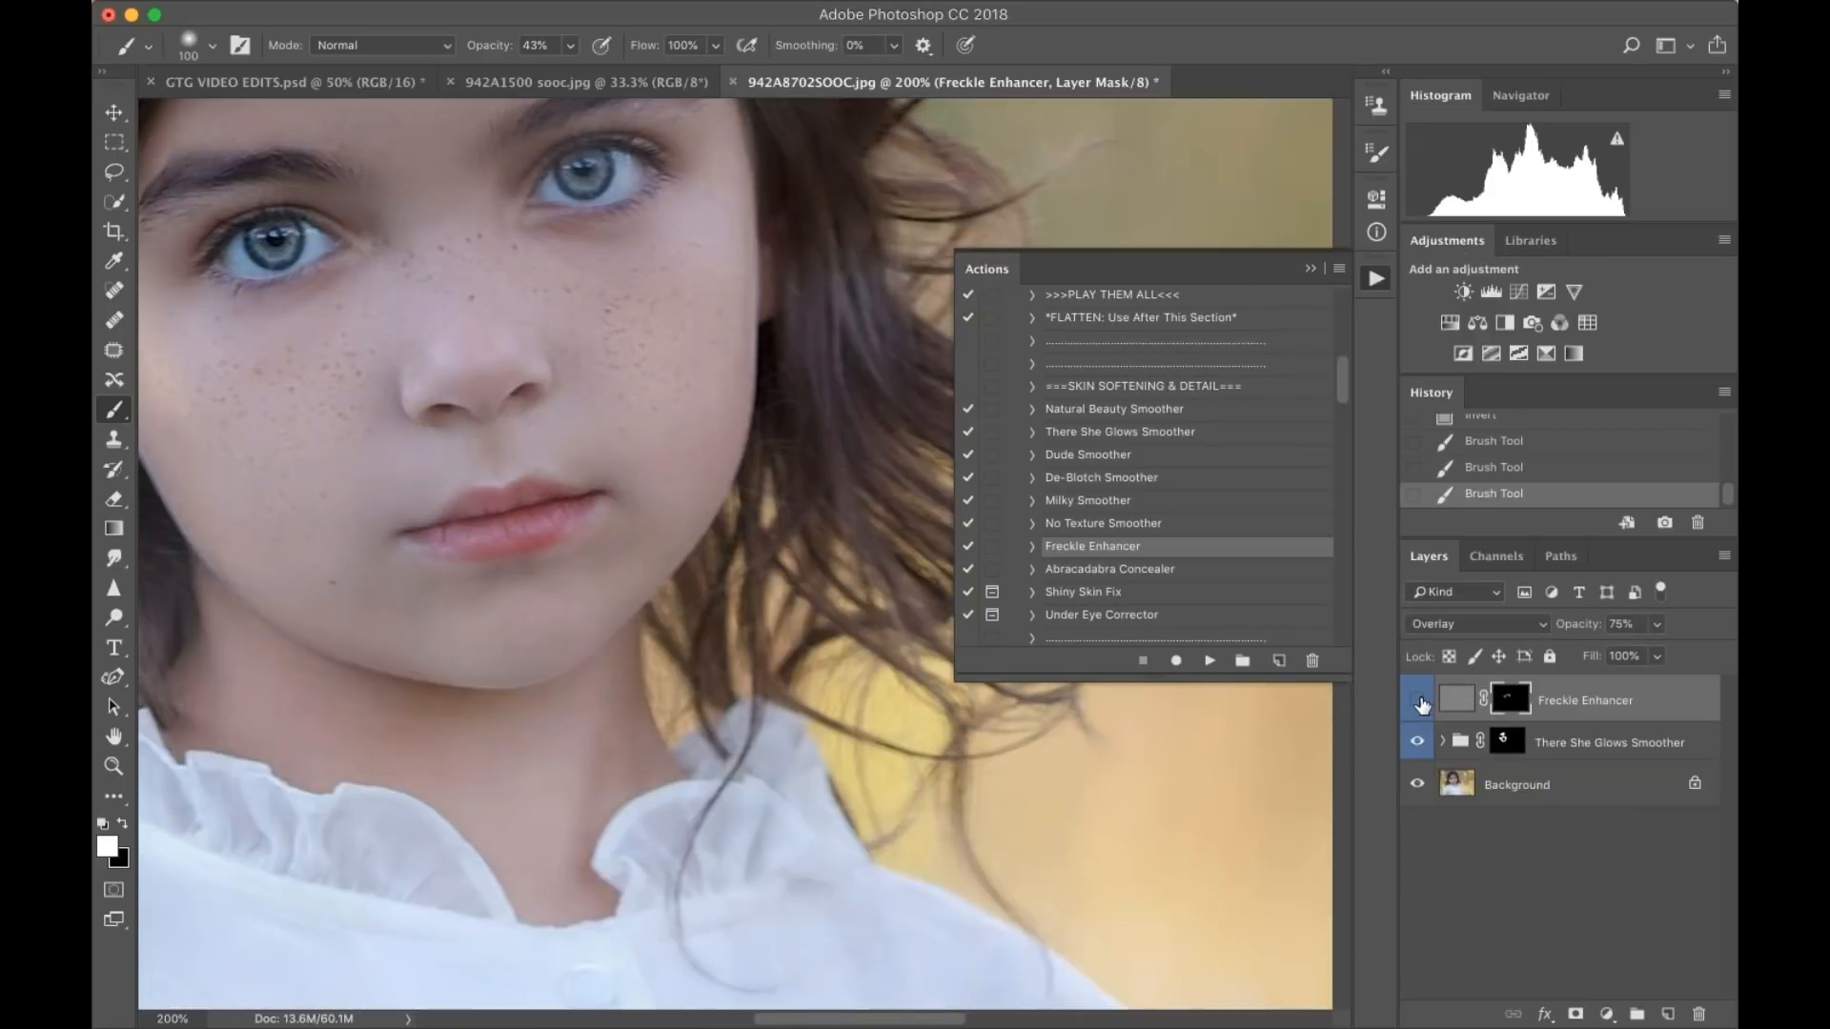
pyautogui.press('super+minus')
pyautogui.press('super+minus')
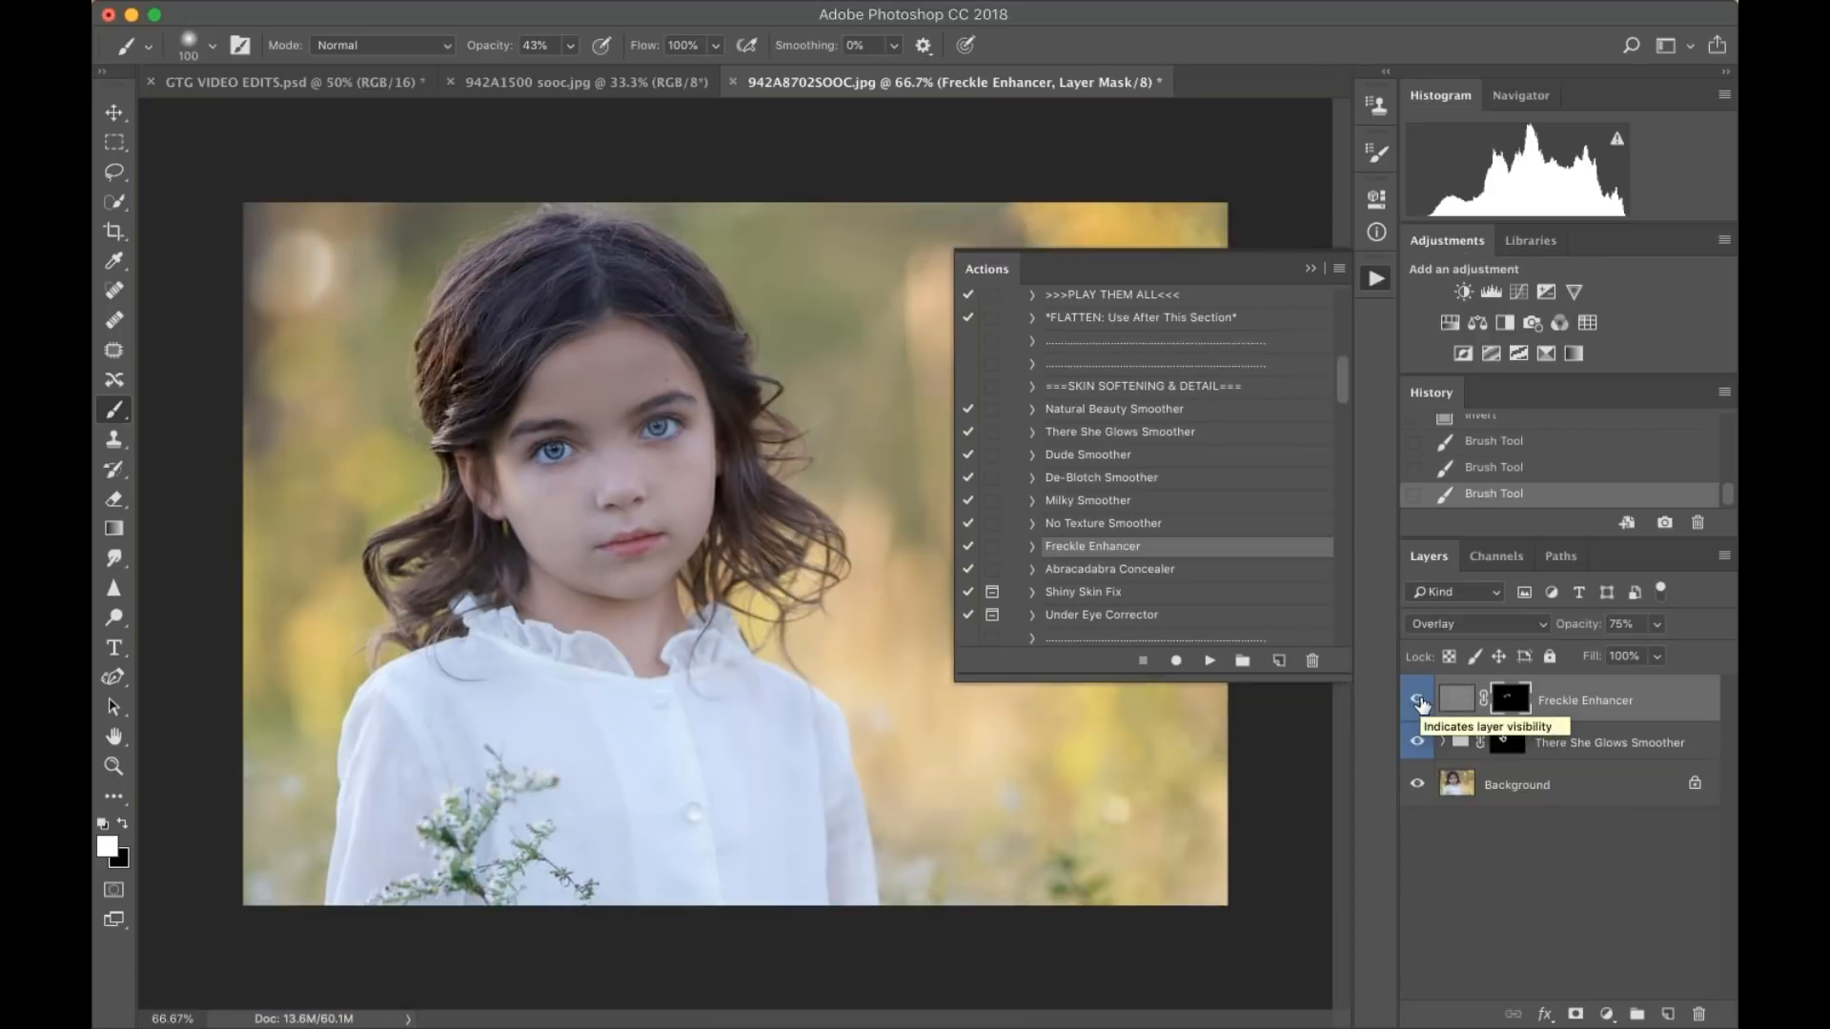
# - Flatten the image and run the Skin Tone Palette action
pyautogui.scroll(-3, 1205, 576)
pyautogui.scroll(-3, 1205, 576)
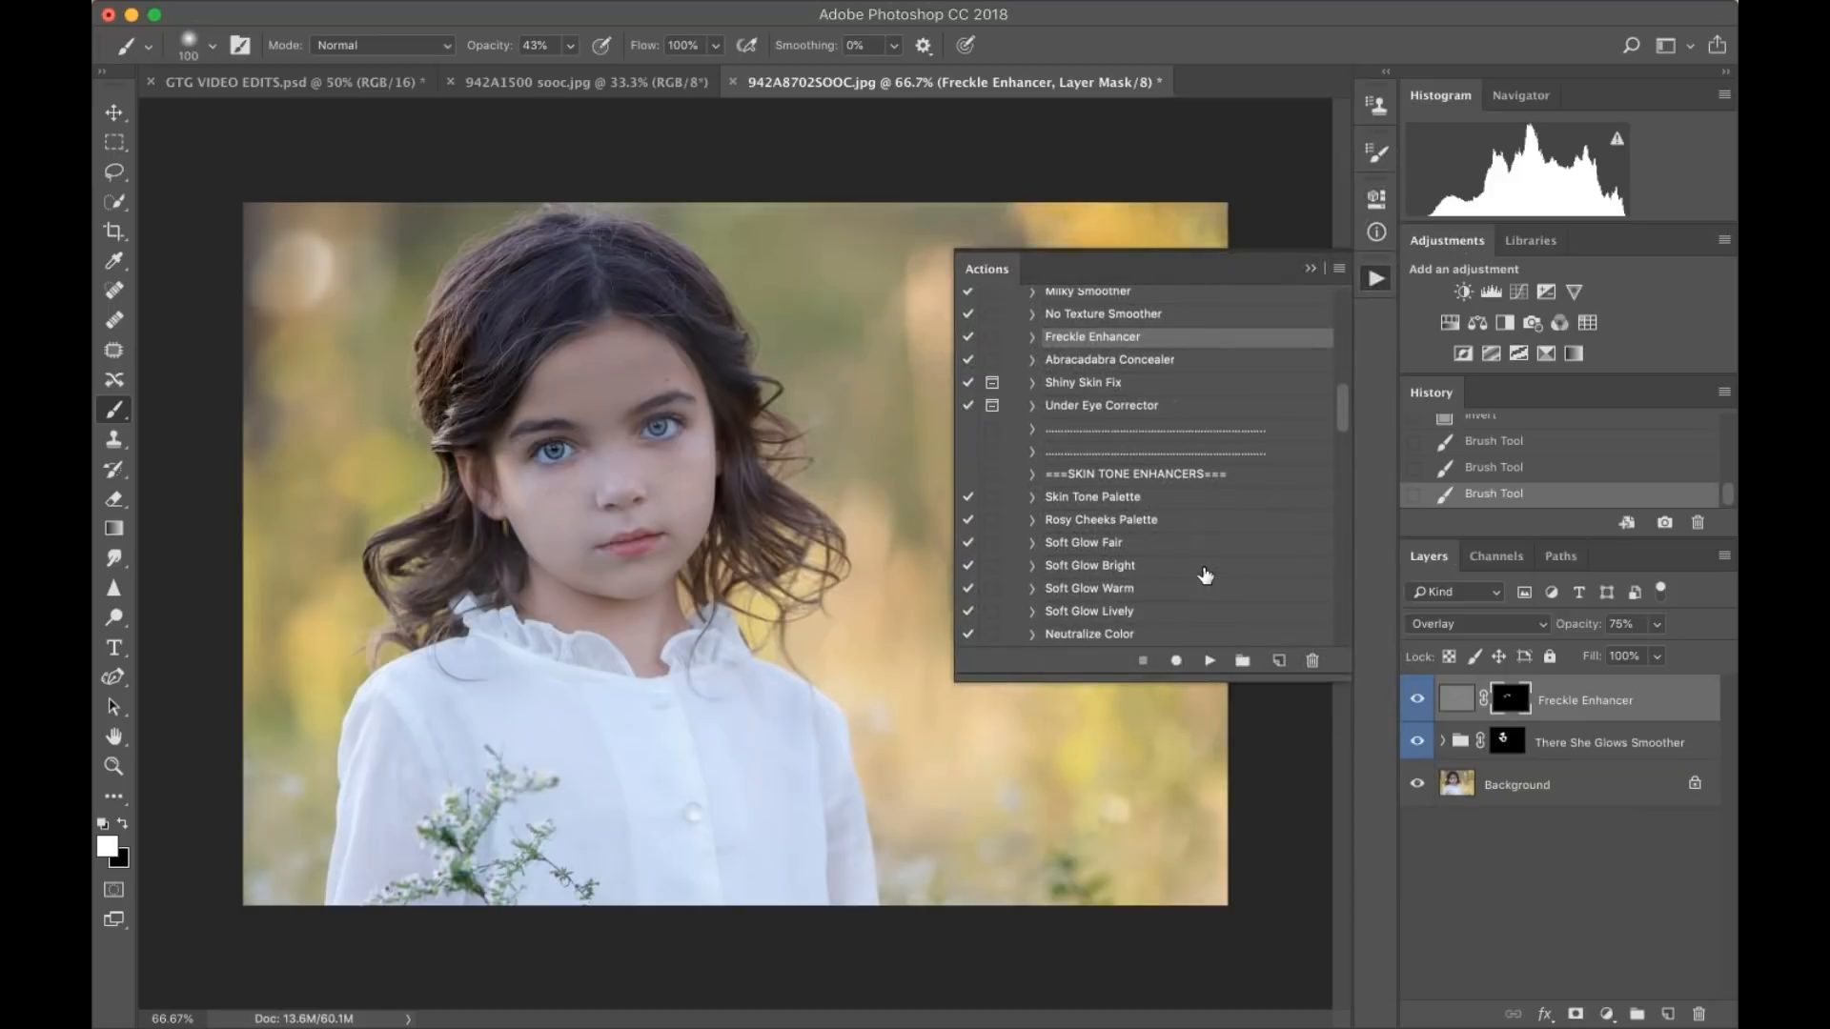
pyautogui.press('super+shift+e')
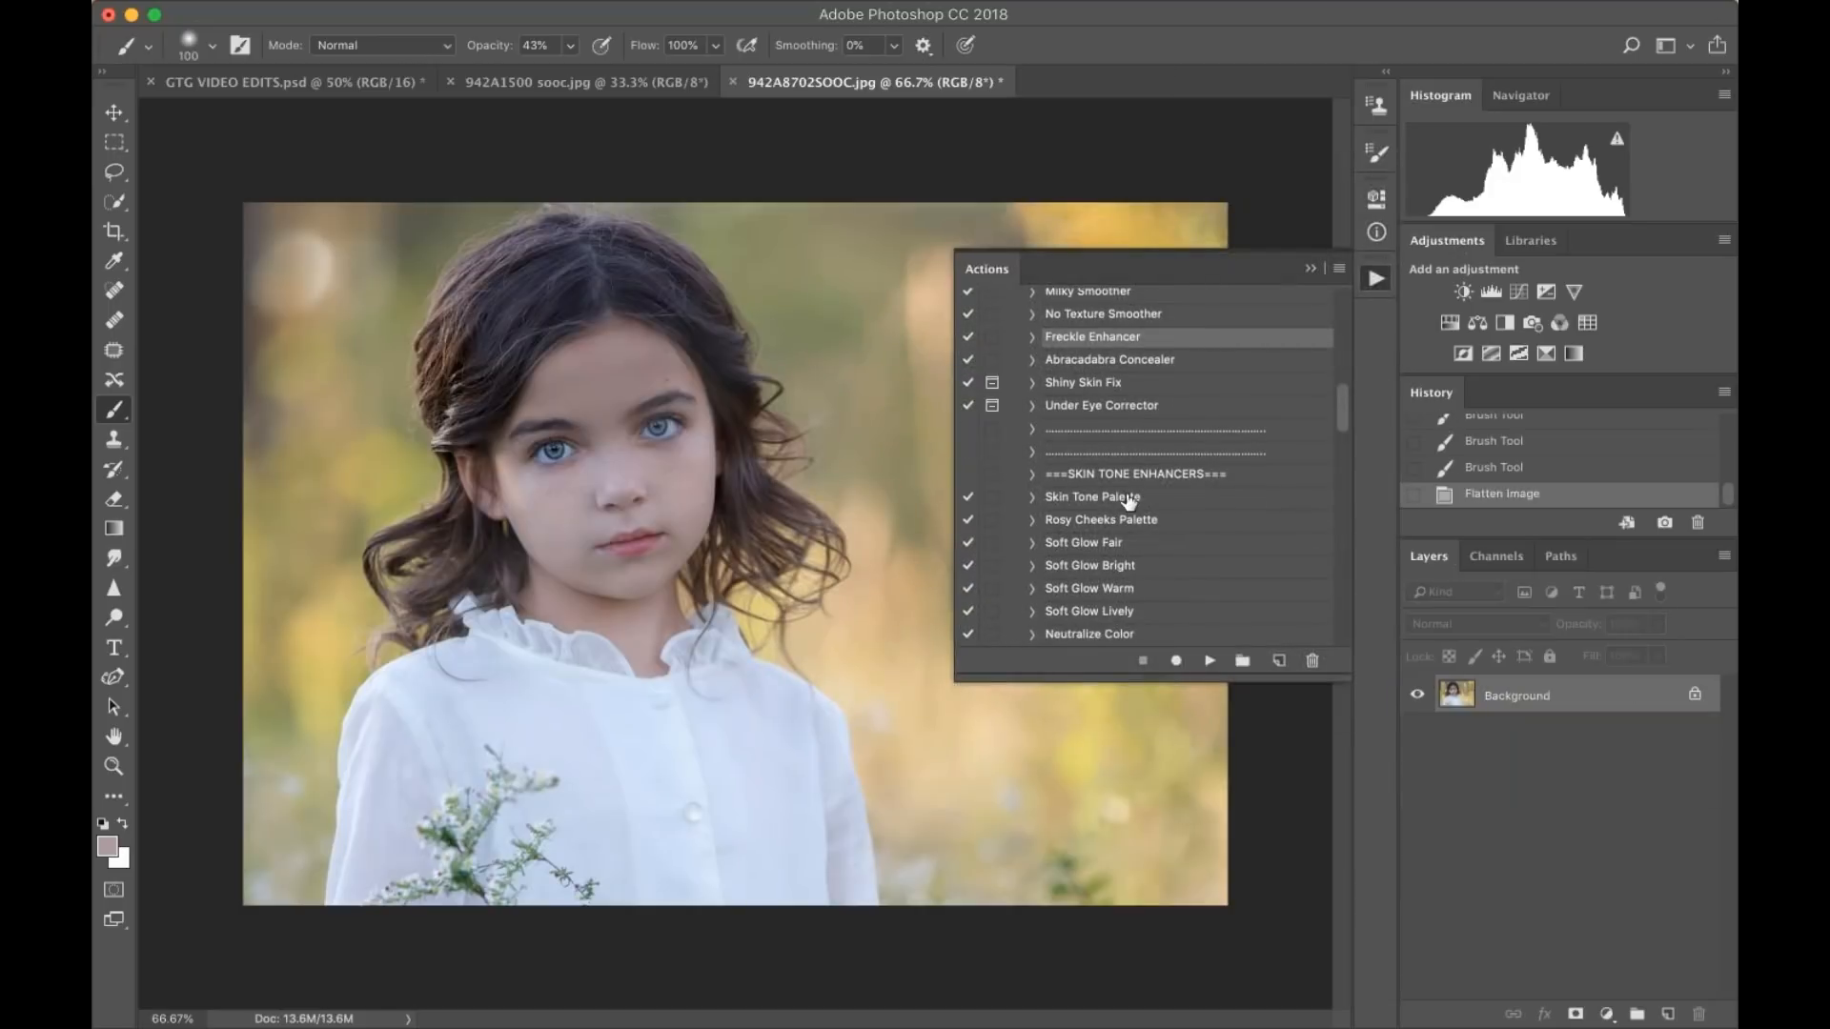
pyautogui.click(1132, 497)
pyautogui.click(1206, 659)
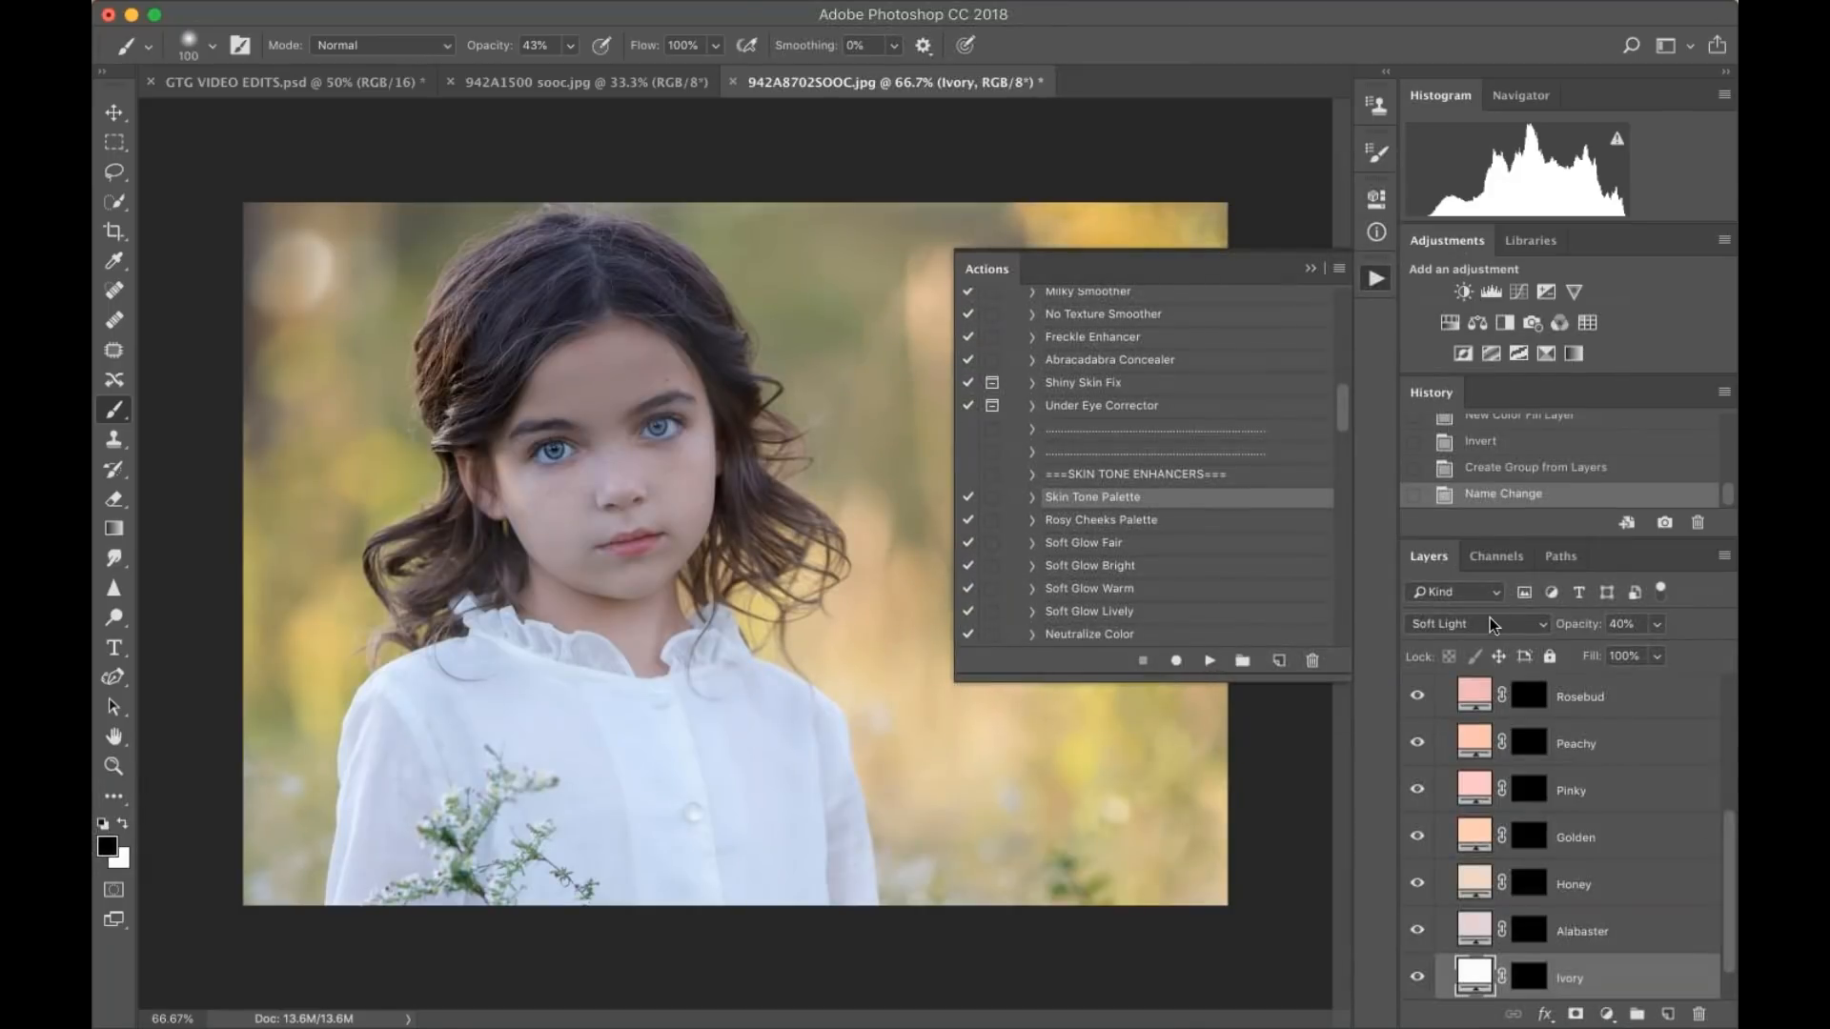
# - Set the brush opacity to 100% and paint white over the forehead and cheeks on the Golden layer's mask
pyautogui.scroll(-1, 1521, 780)
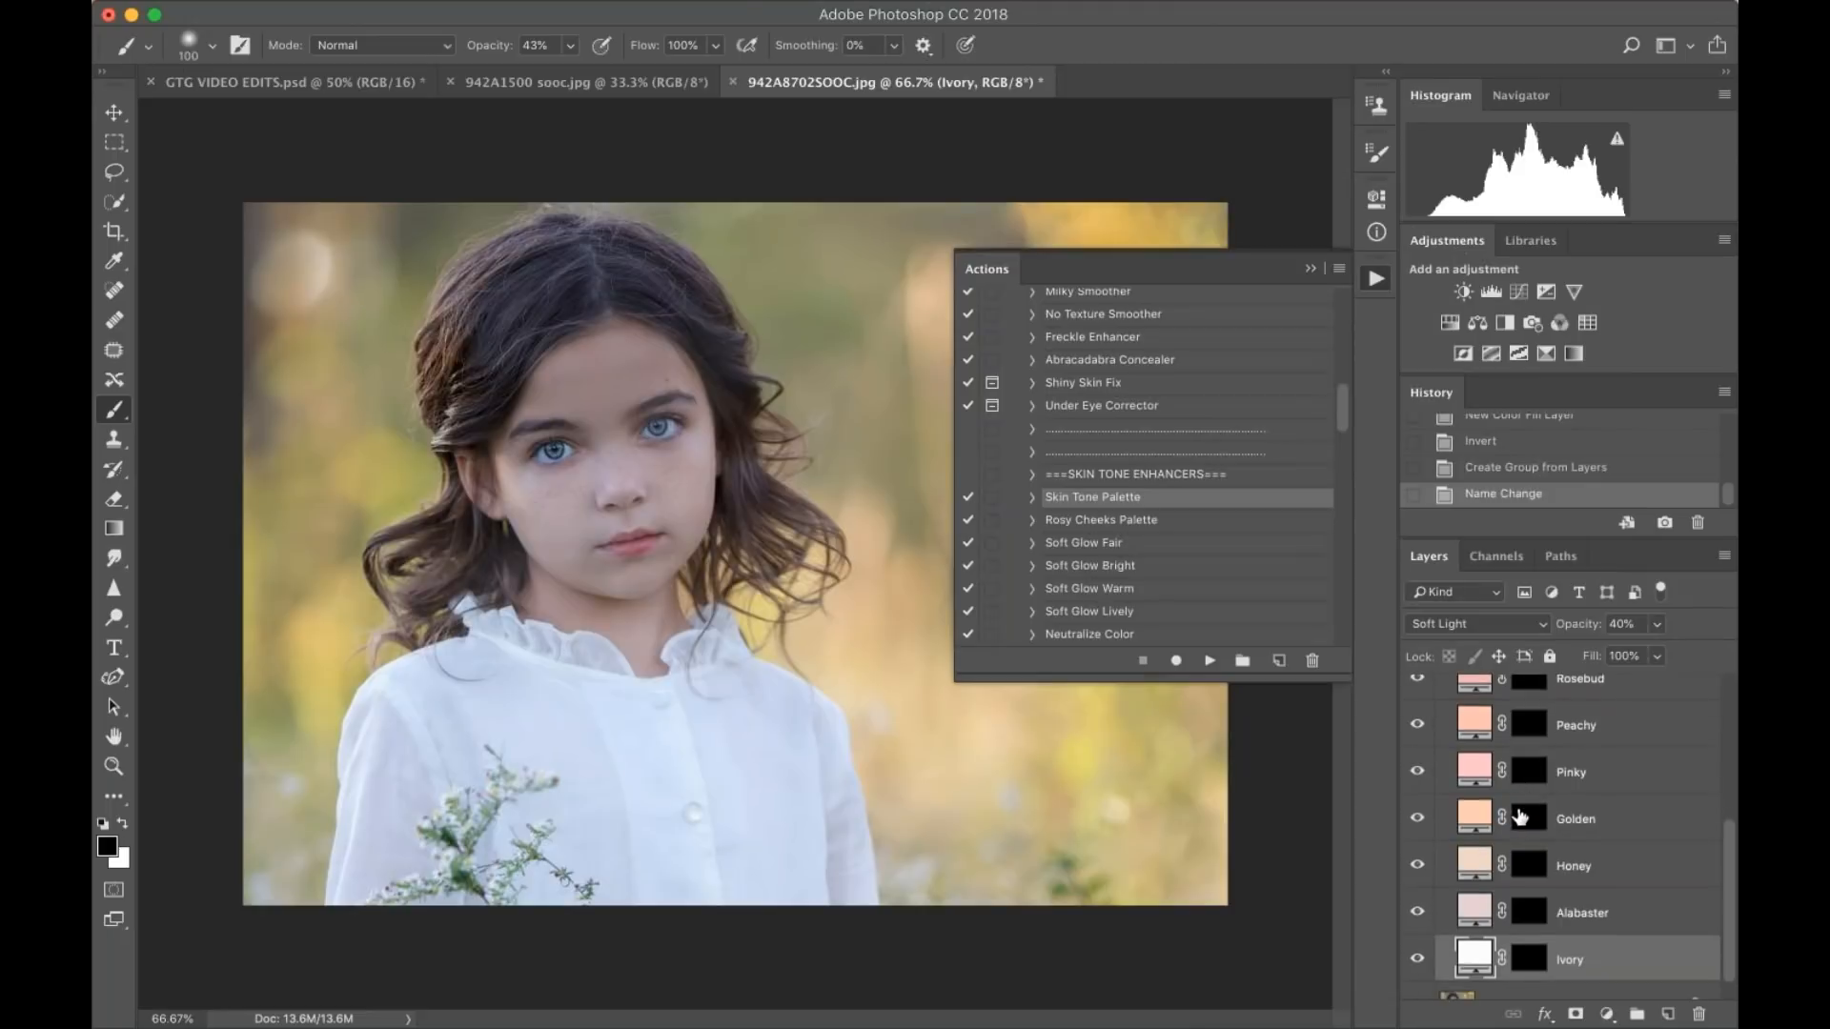
pyautogui.click(1529, 820)
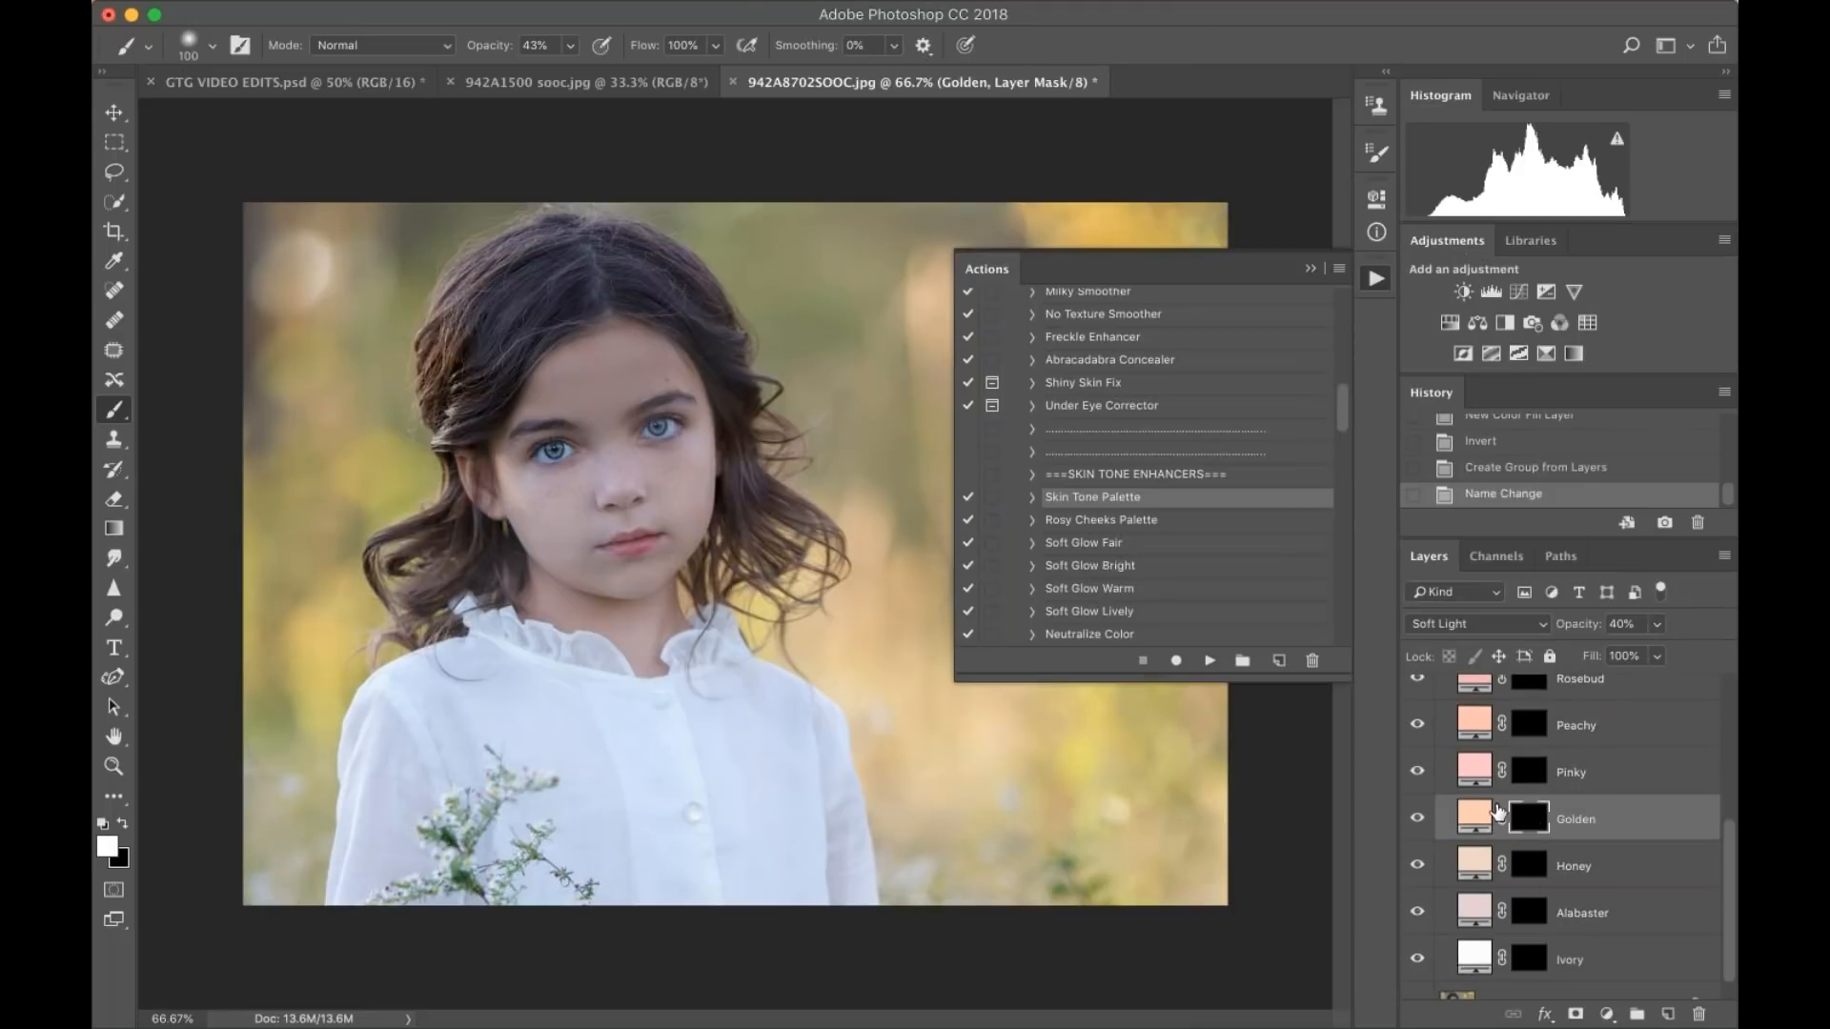
pyautogui.press(']')
pyautogui.click(569, 47)
pyautogui.moveTo(569, 68); pyautogui.dragTo(638, 68)
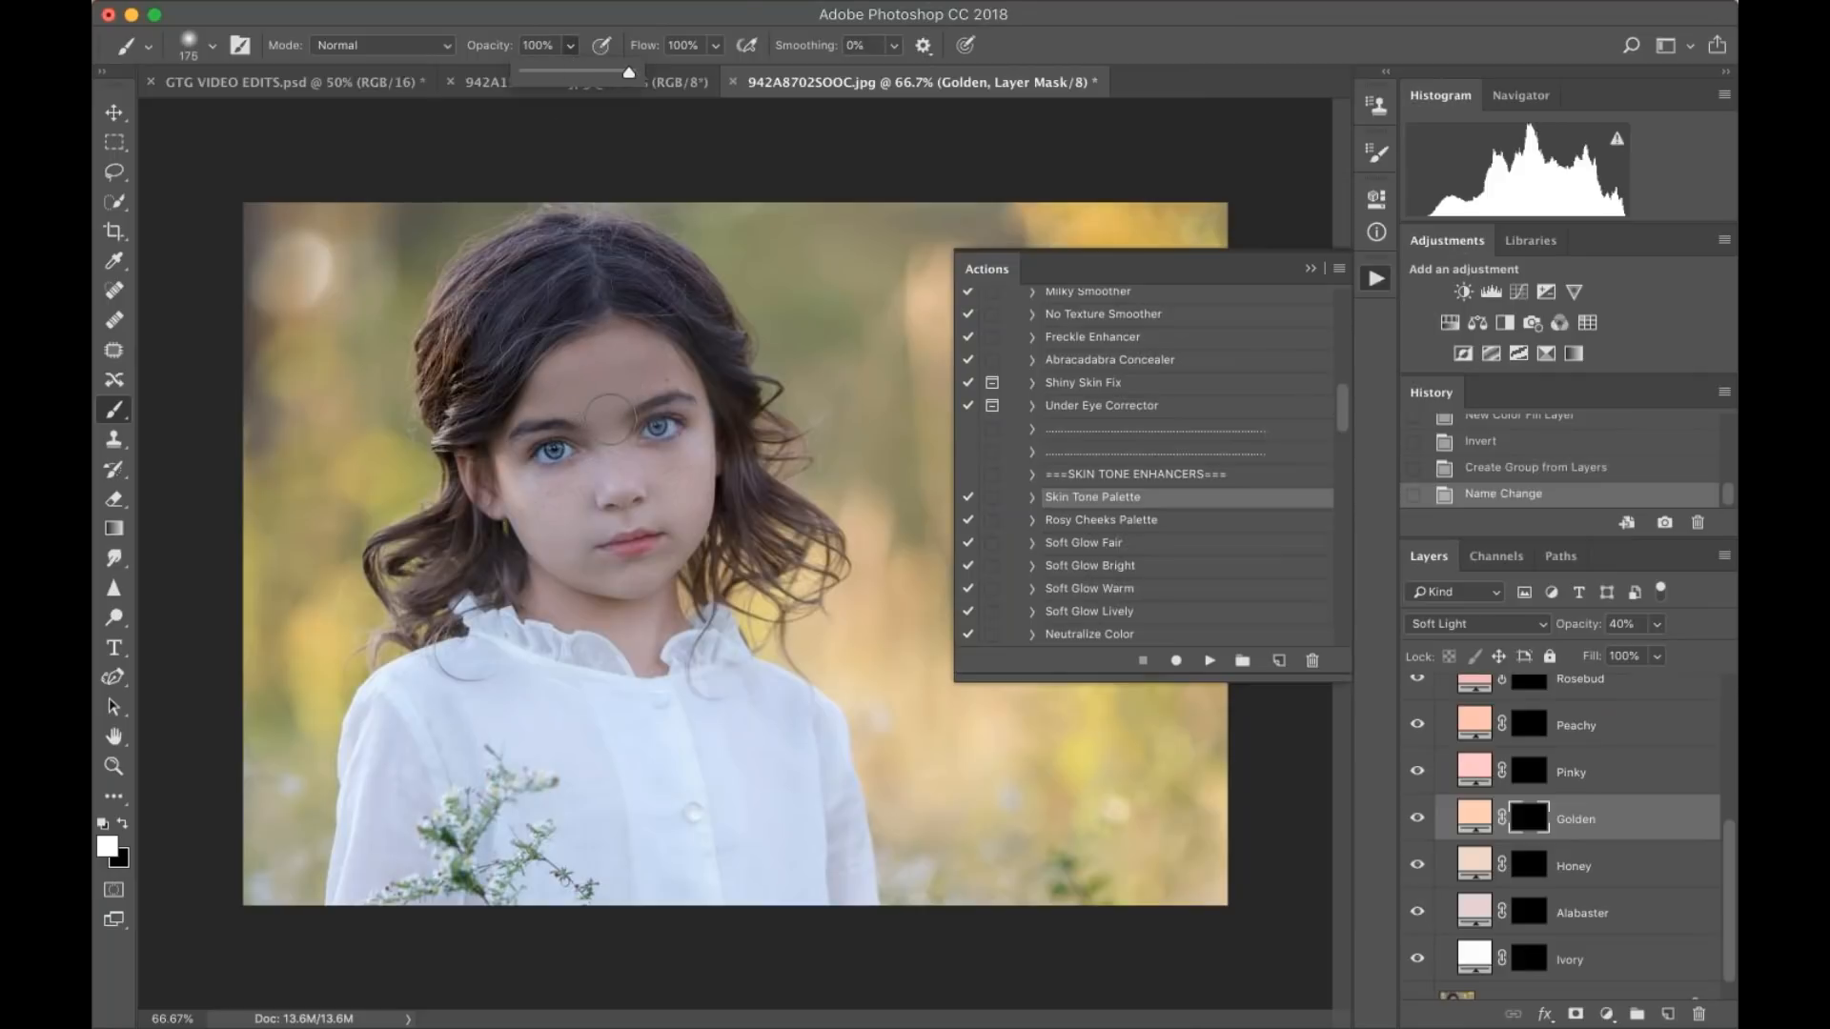
pyautogui.press('[')
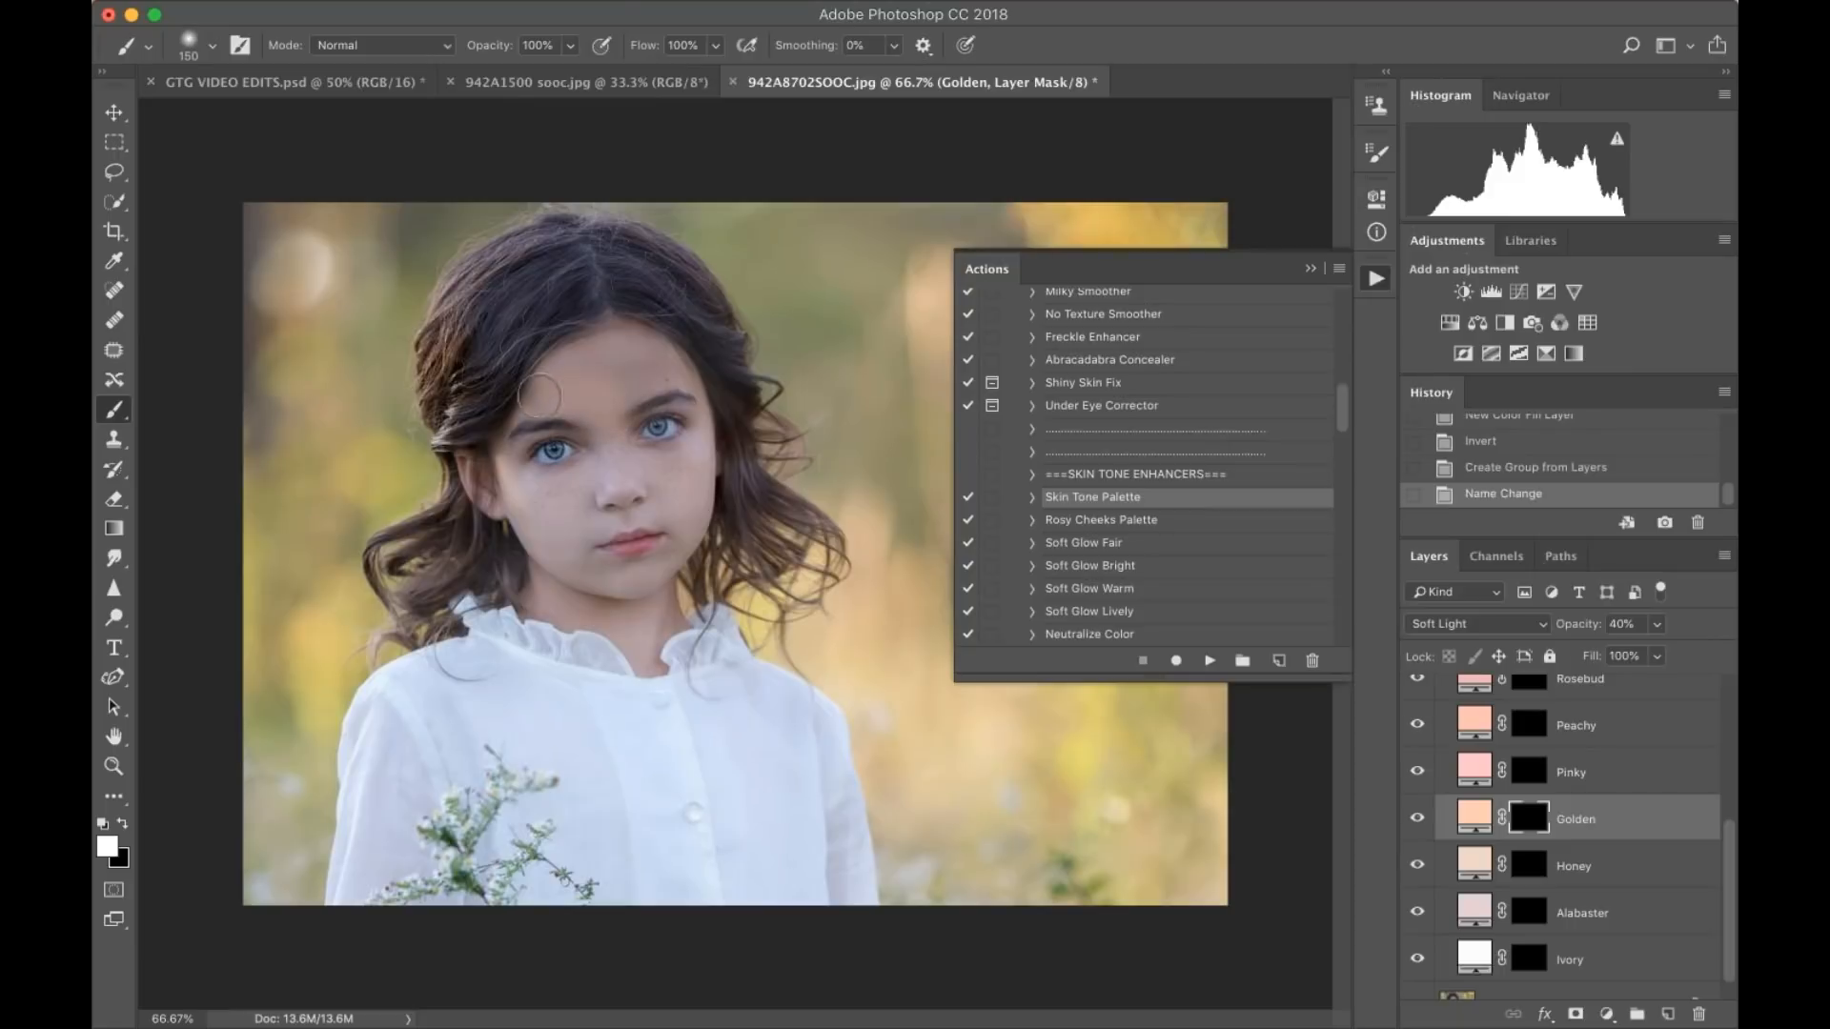
pyautogui.moveTo(569, 376); pyautogui.dragTo(670, 374)
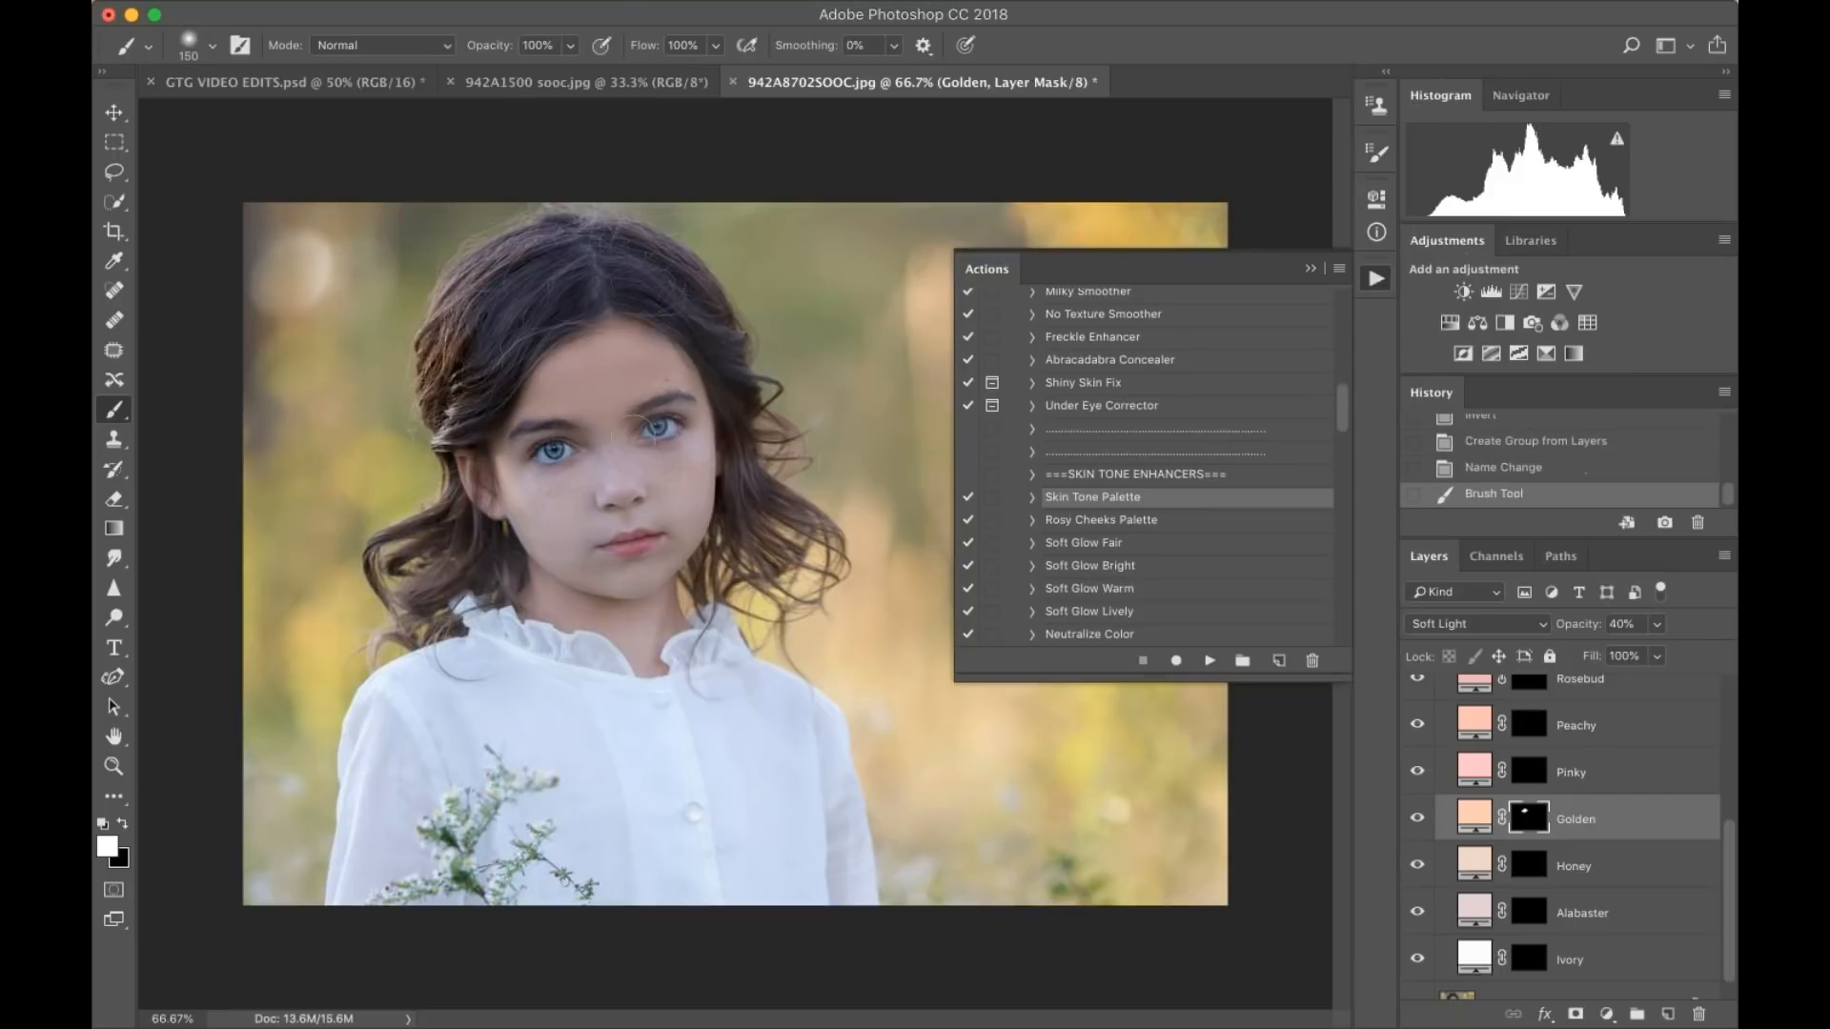
pyautogui.moveTo(615, 447)
pyautogui.mouseDown()
pyautogui.moveTo(639, 477)
pyautogui.moveTo(702, 445)
pyautogui.mouseUp()
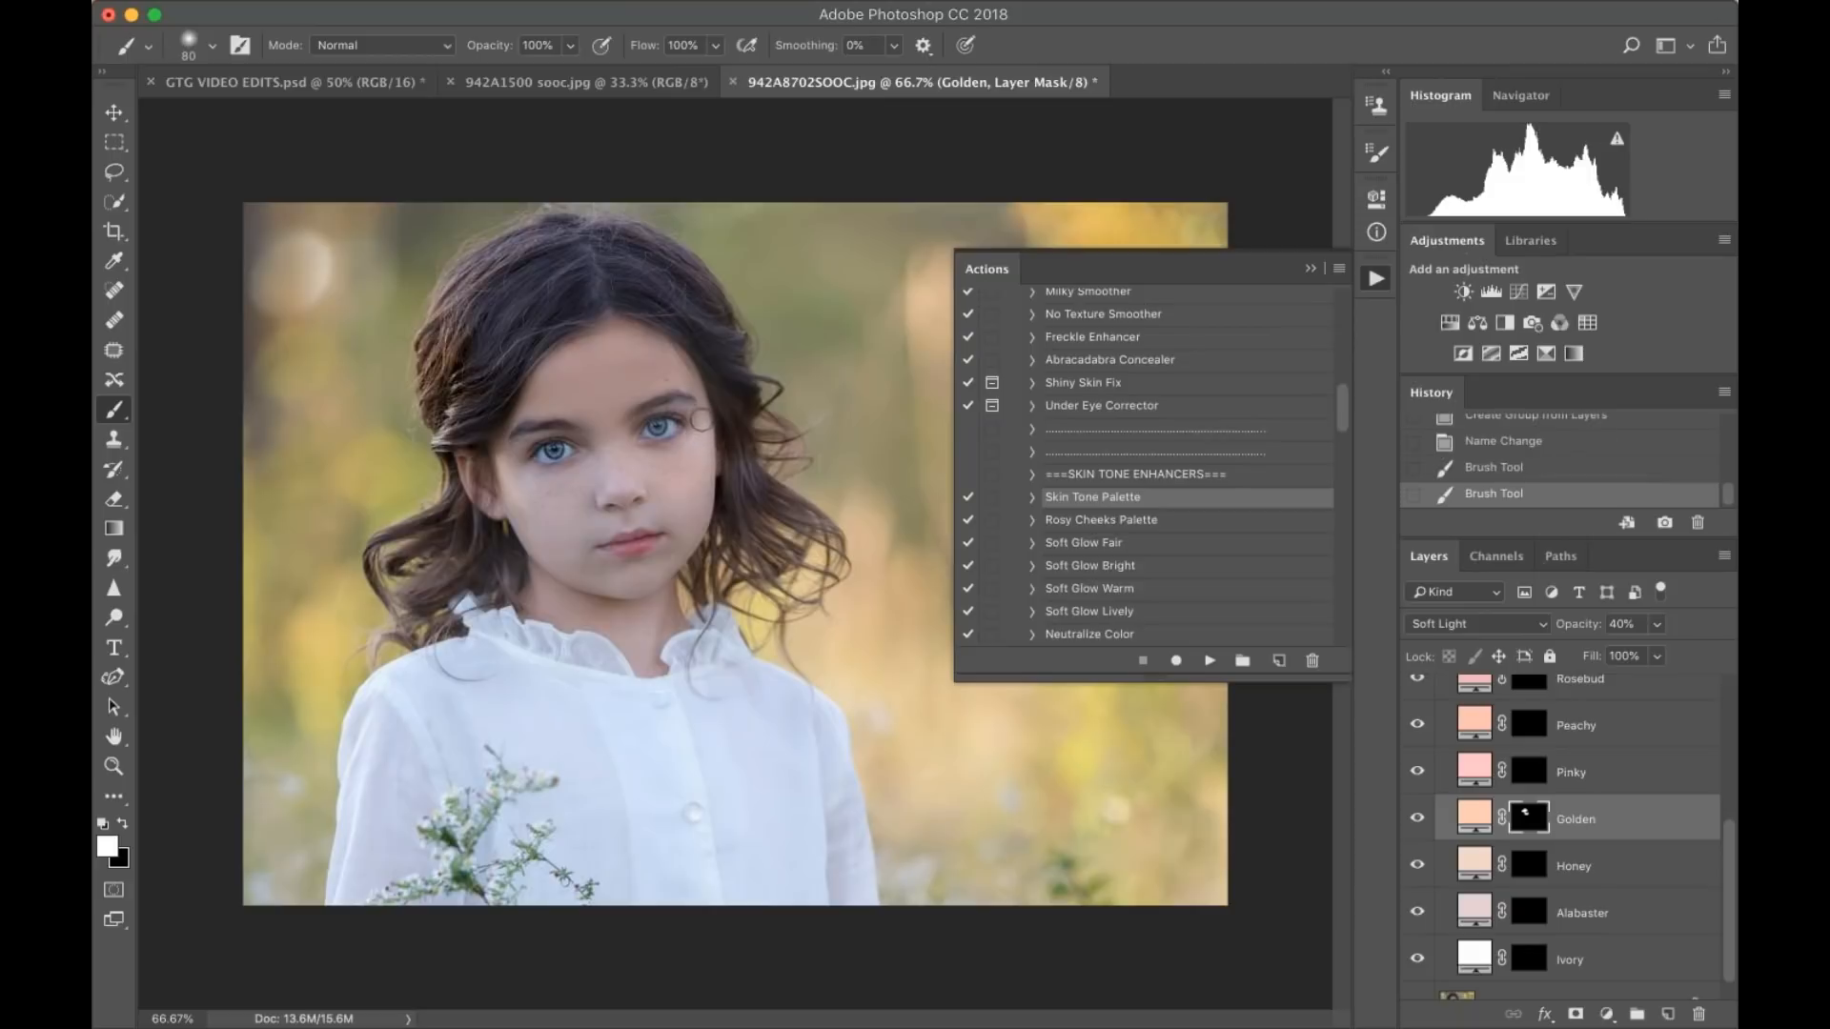
pyautogui.press(']')
pyautogui.moveTo(689, 489); pyautogui.dragTo(677, 530)
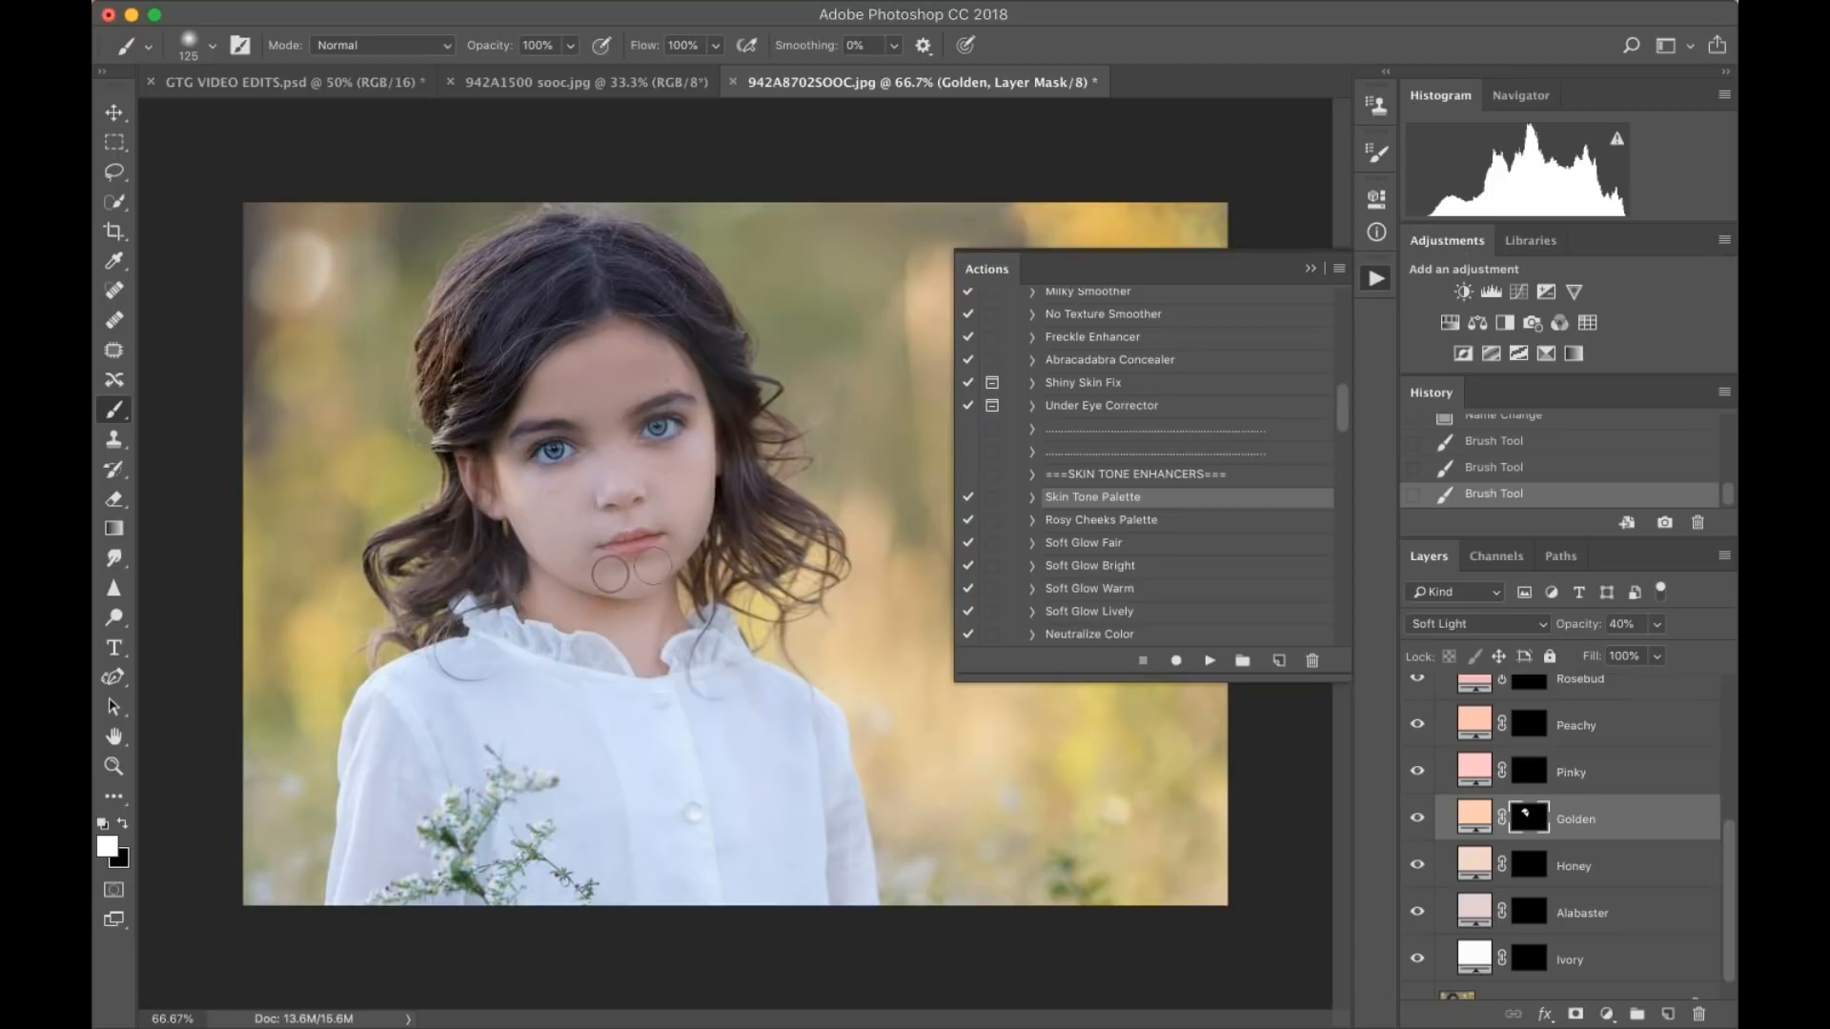
# - Refine the Golden mask on the rest of the face, reducing the brush to 35 px for the small areas
pyautogui.press('[')
pyautogui.press('super+plus')
pyautogui.scroll(2, 615, 457)
pyautogui.press('[')
pyautogui.press('[')
pyautogui.press('[')
pyautogui.press('[')
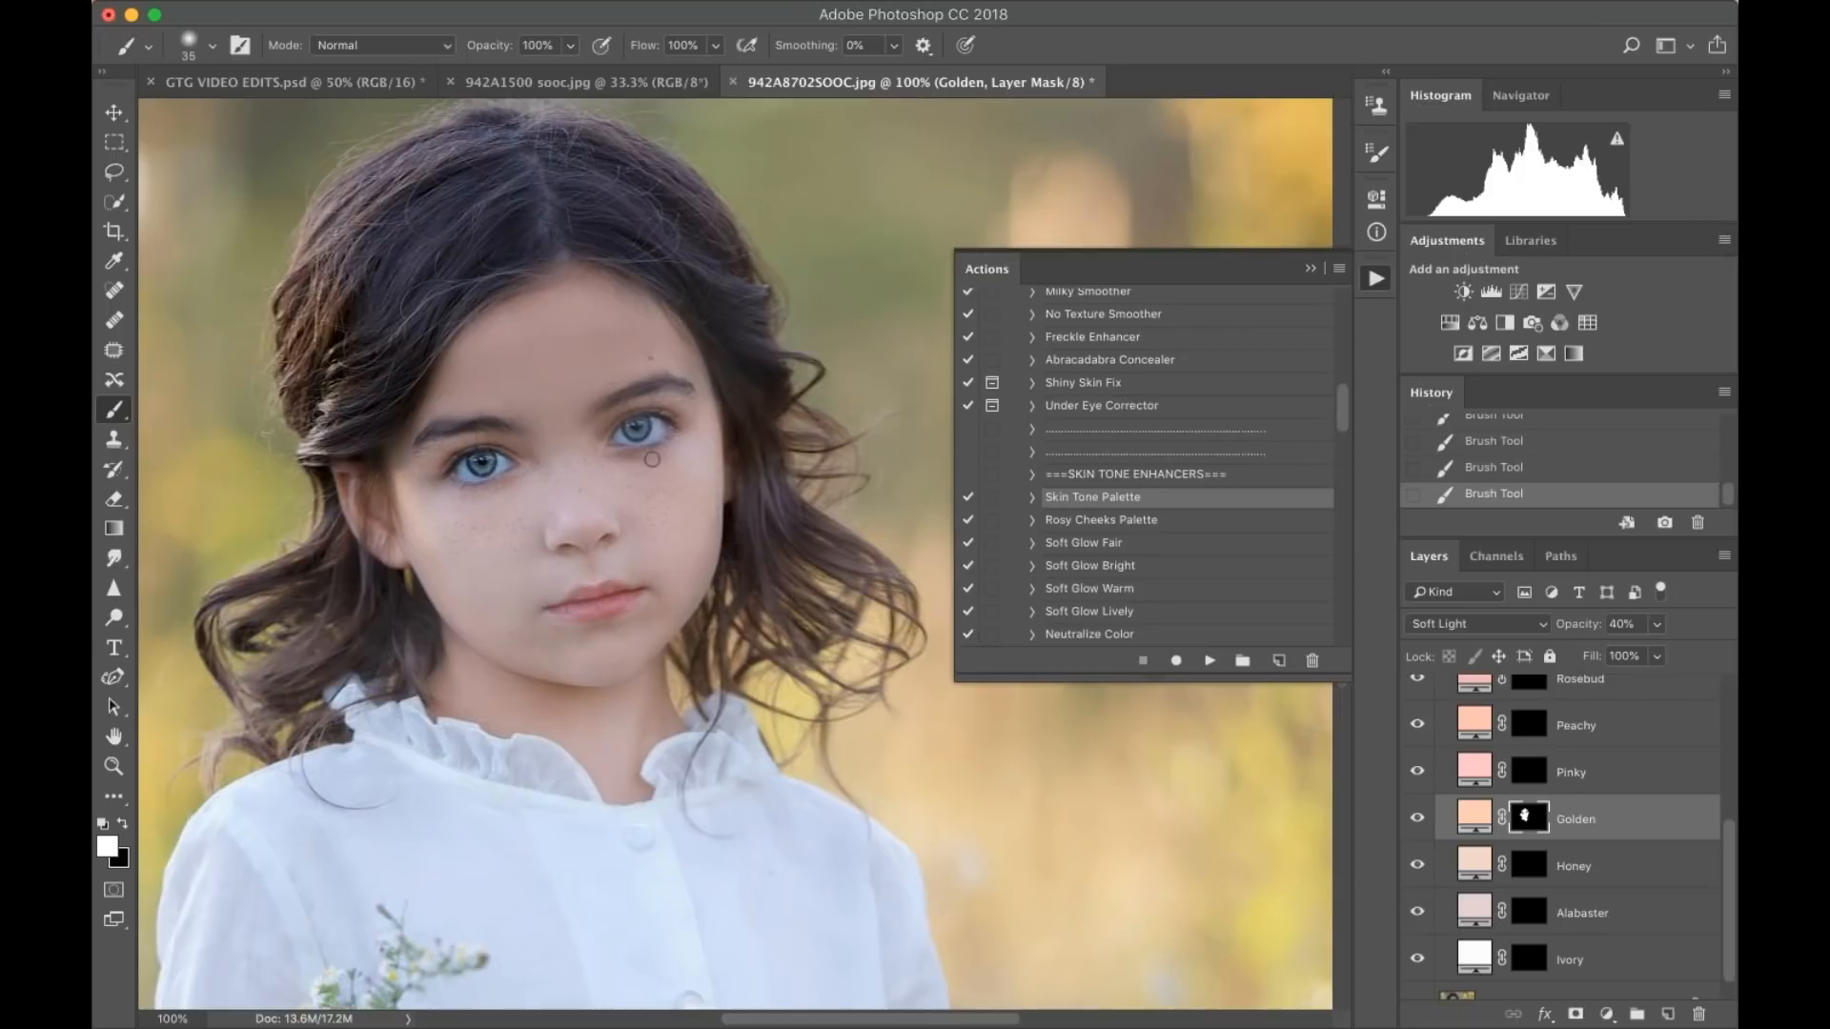
pyautogui.press('super+minus')
pyautogui.press('super+minus')
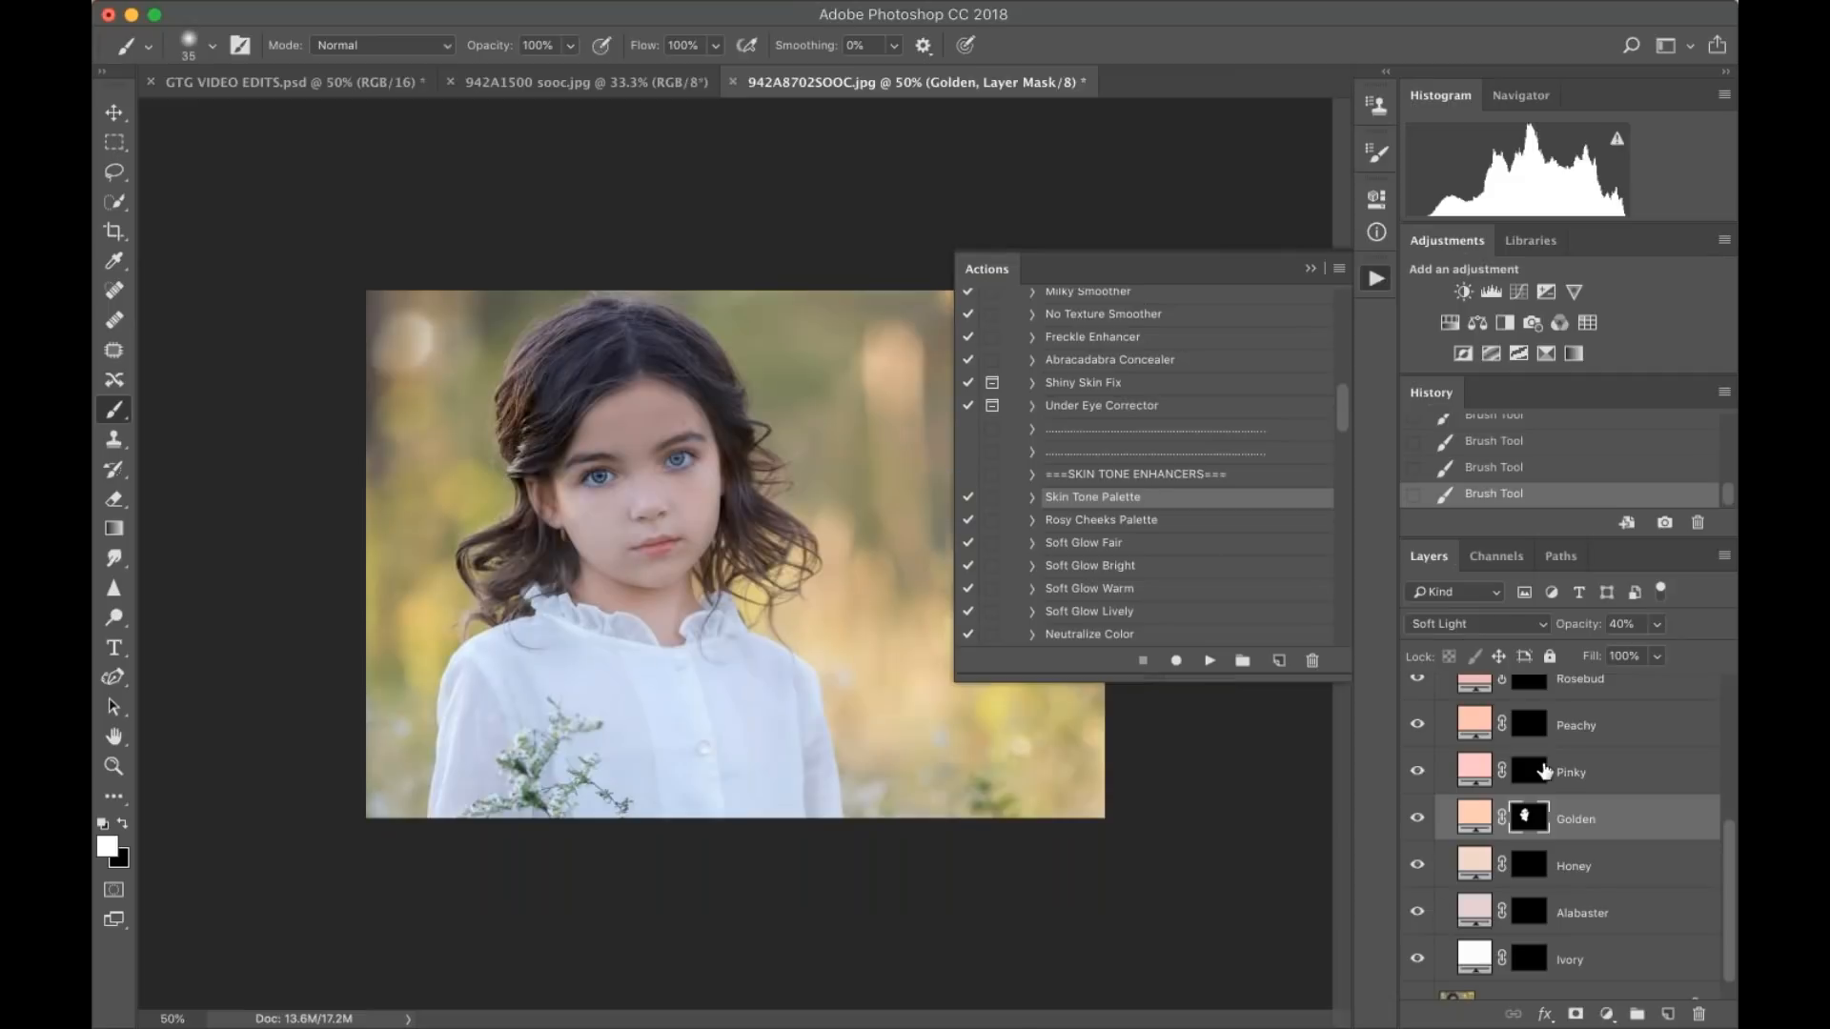
# - Compare the Golden tint by toggling its visibility and set the layer's opacity to 24%
pyautogui.click(1414, 821)
pyautogui.click(1414, 822)
pyautogui.click(1414, 821)
pyautogui.click(1414, 822)
pyautogui.moveTo(1636, 652); pyautogui.dragTo(1638, 650)
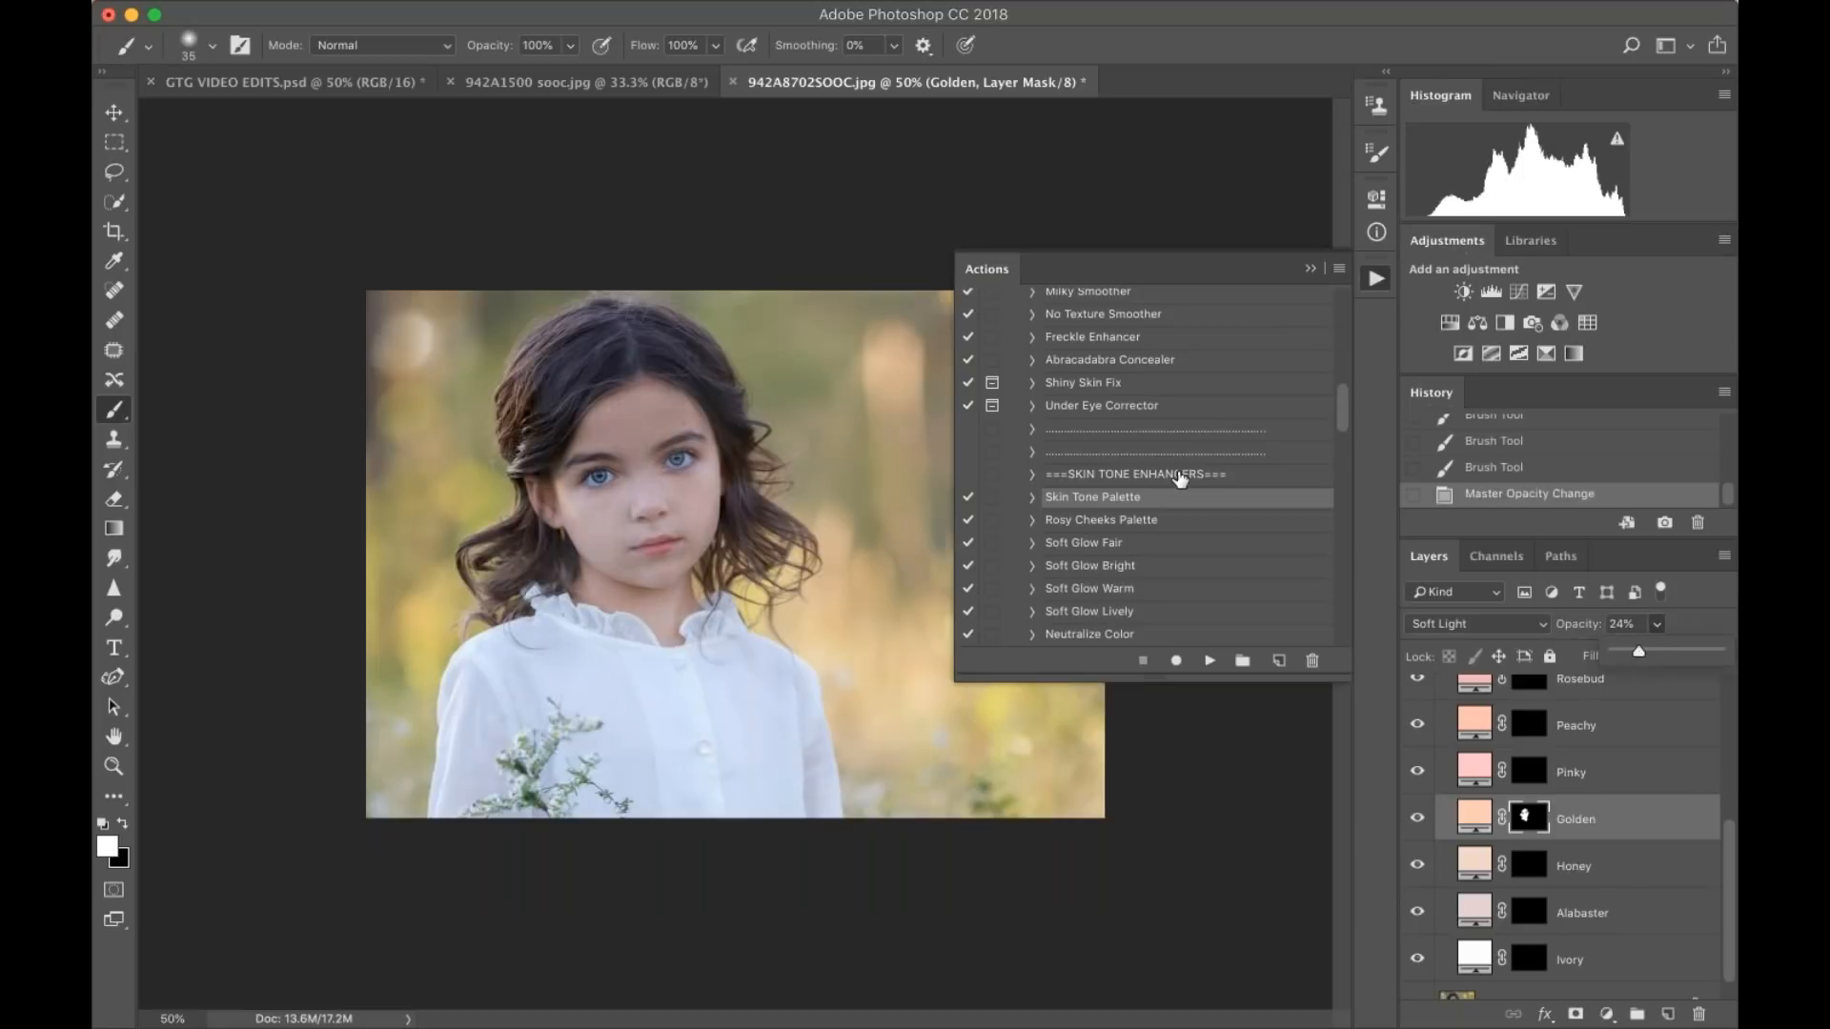
# - Run the Rosy Cheeks Palette action from the skin tone enhancers section
pyautogui.click(1105, 590)
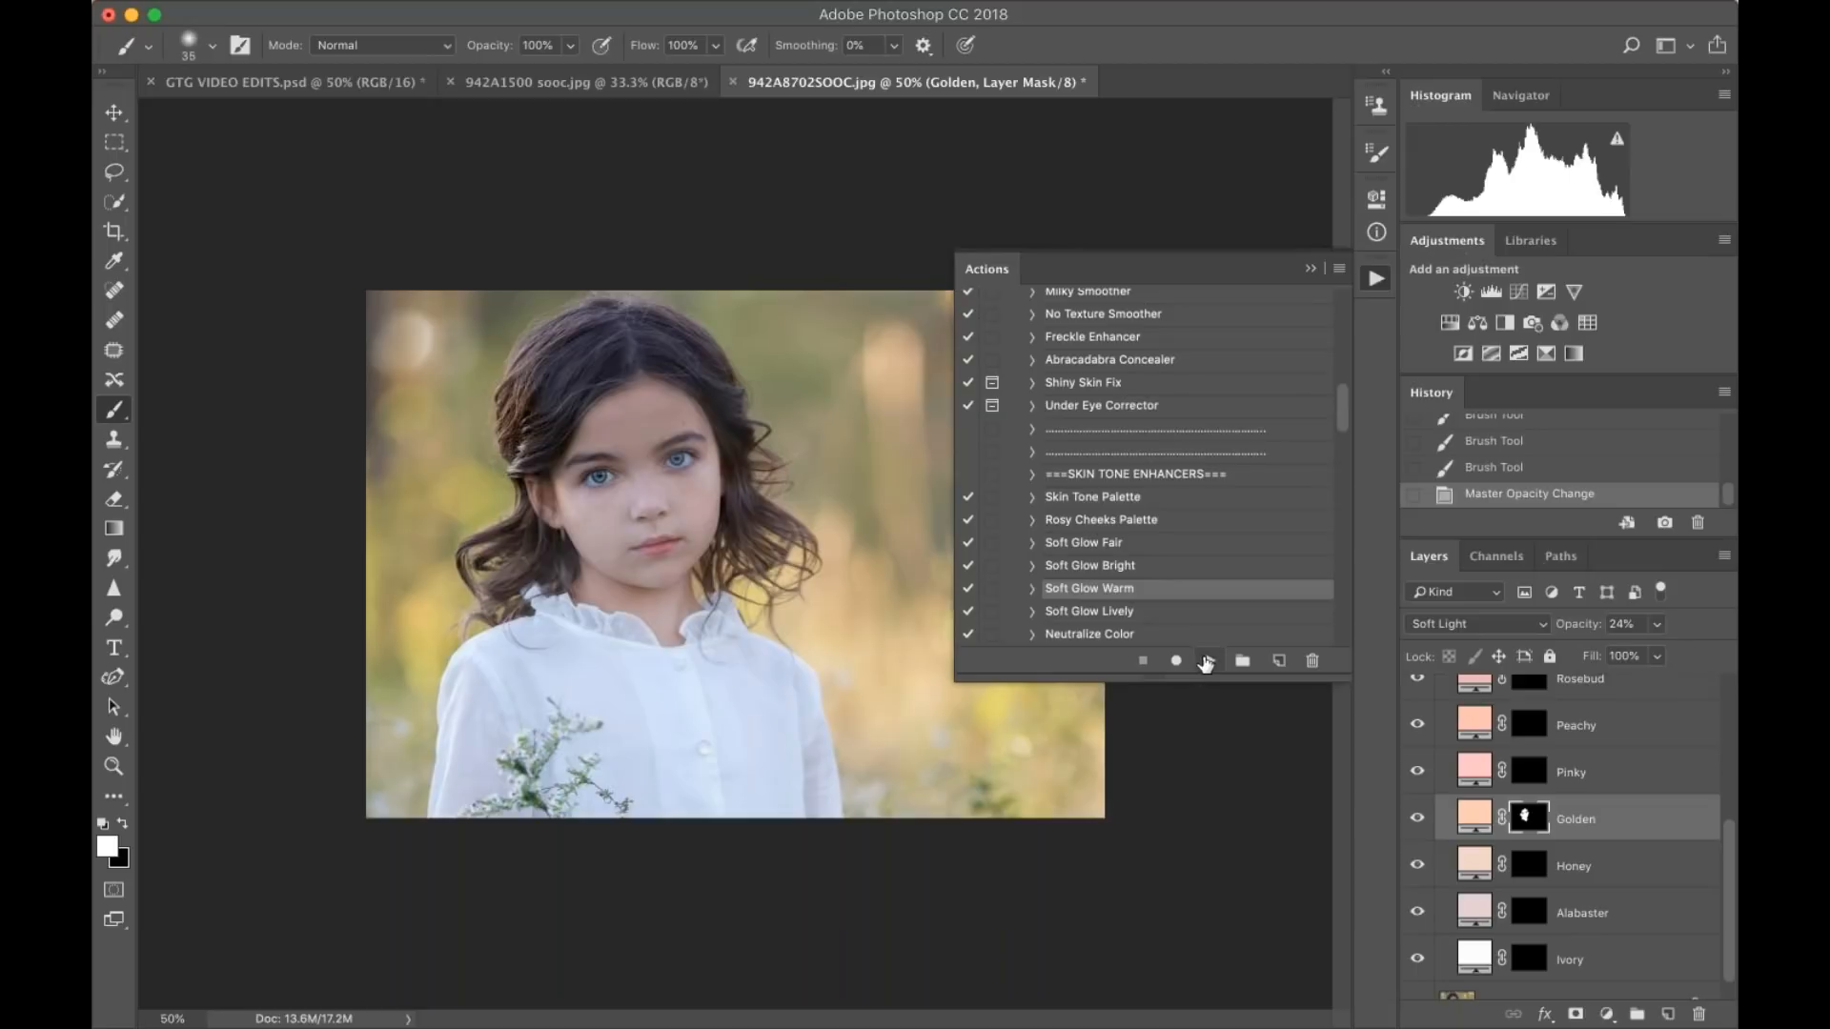
pyautogui.click(1126, 522)
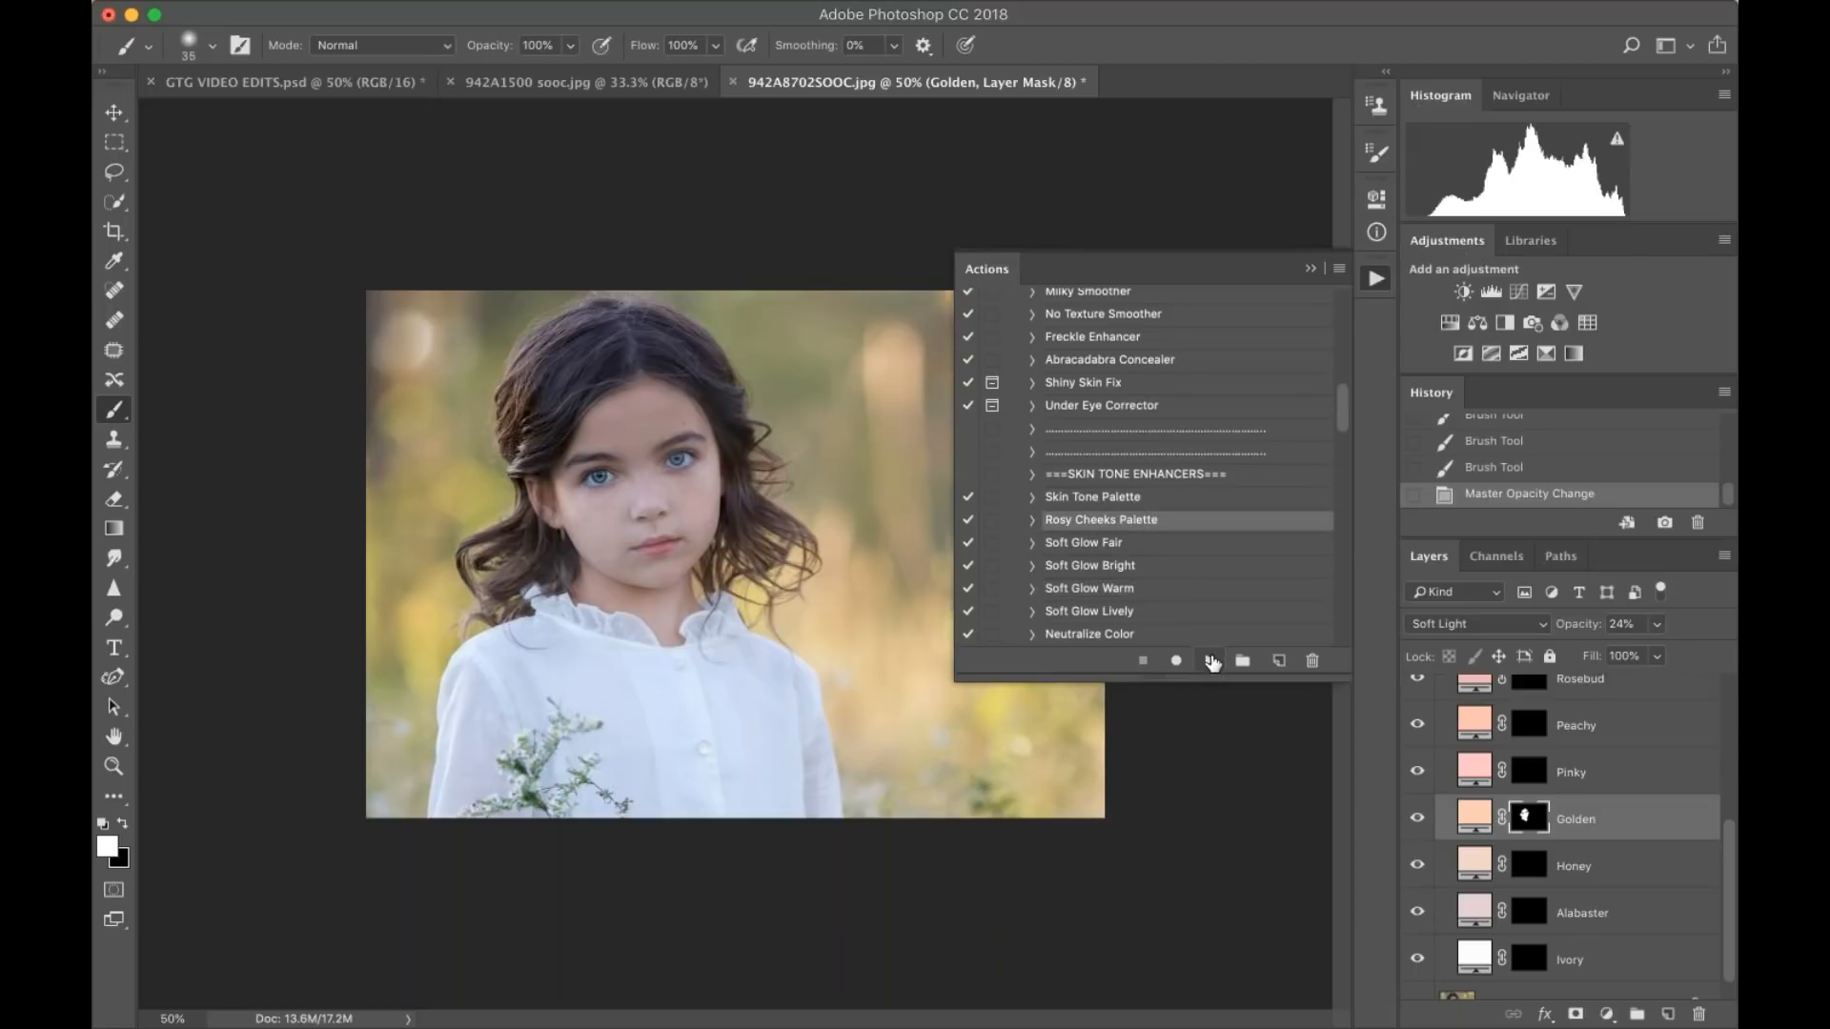
pyautogui.click(1211, 661)
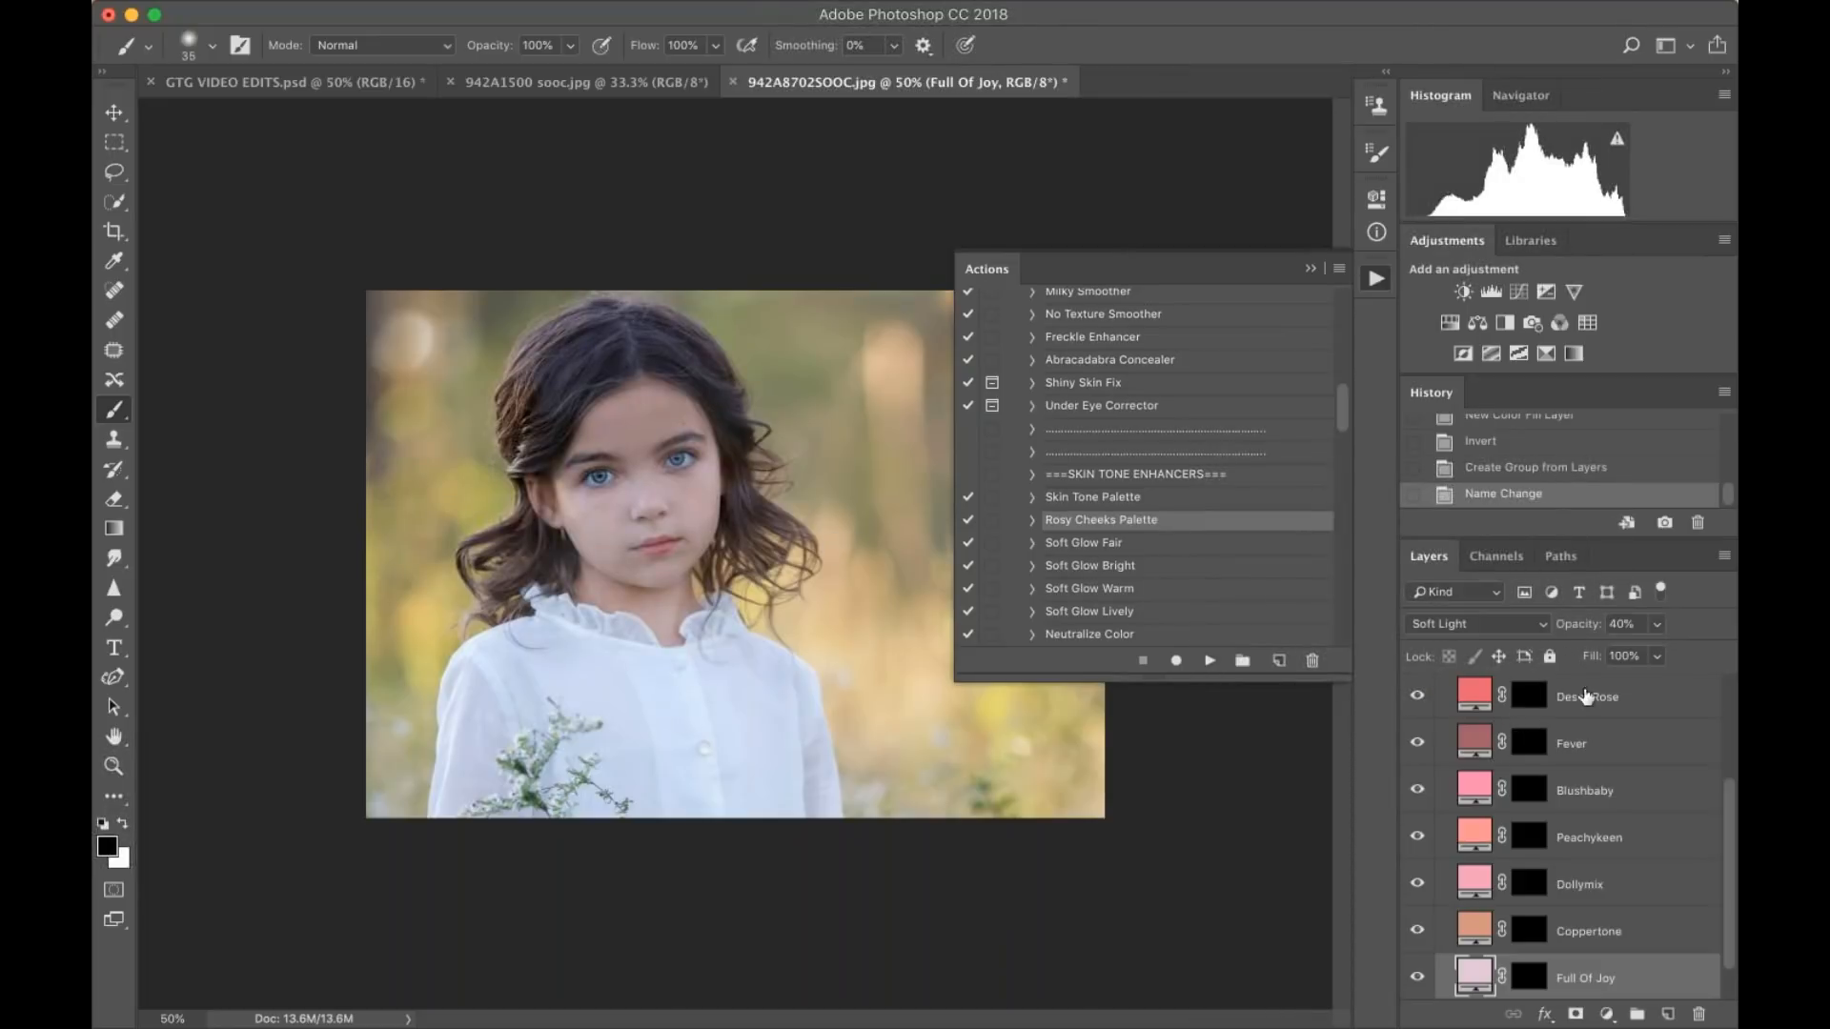
# - Paint white over both cheeks on the Deset Rose layer's mask with a 175 px brush
pyautogui.scroll(2, 1526, 857)
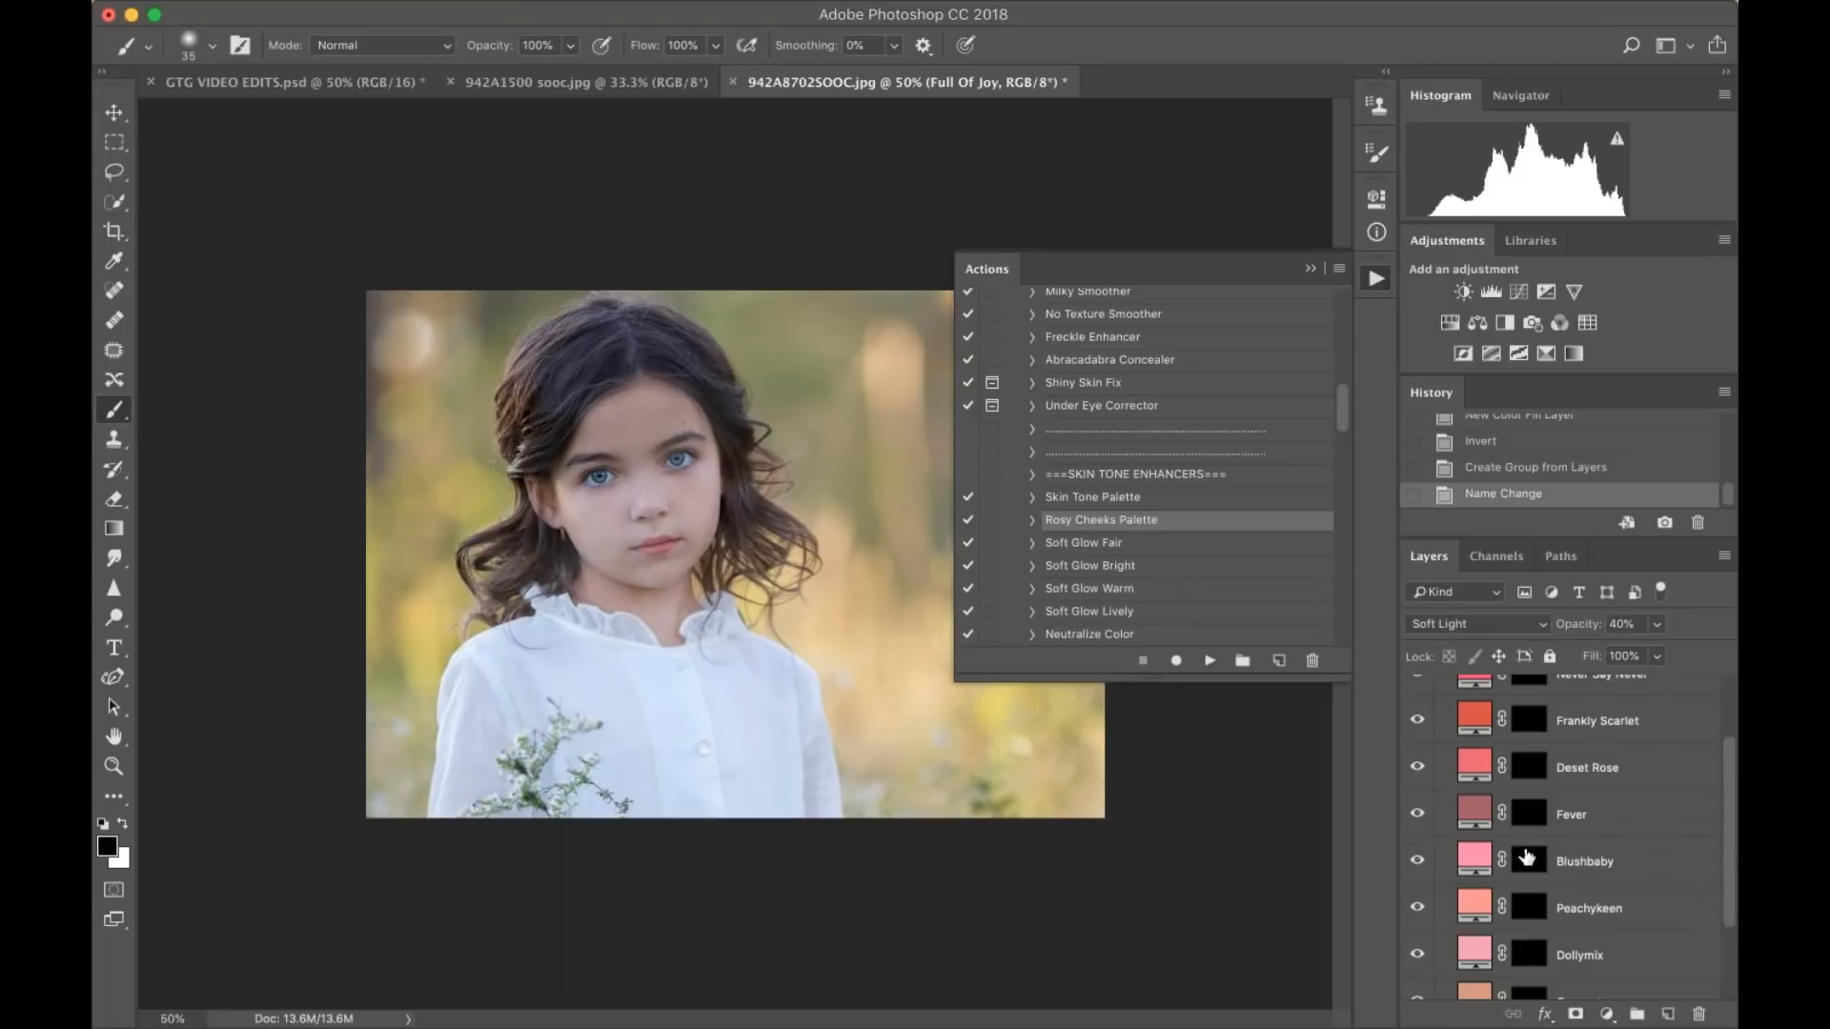
pyautogui.click(1529, 769)
pyautogui.press('super+equal')
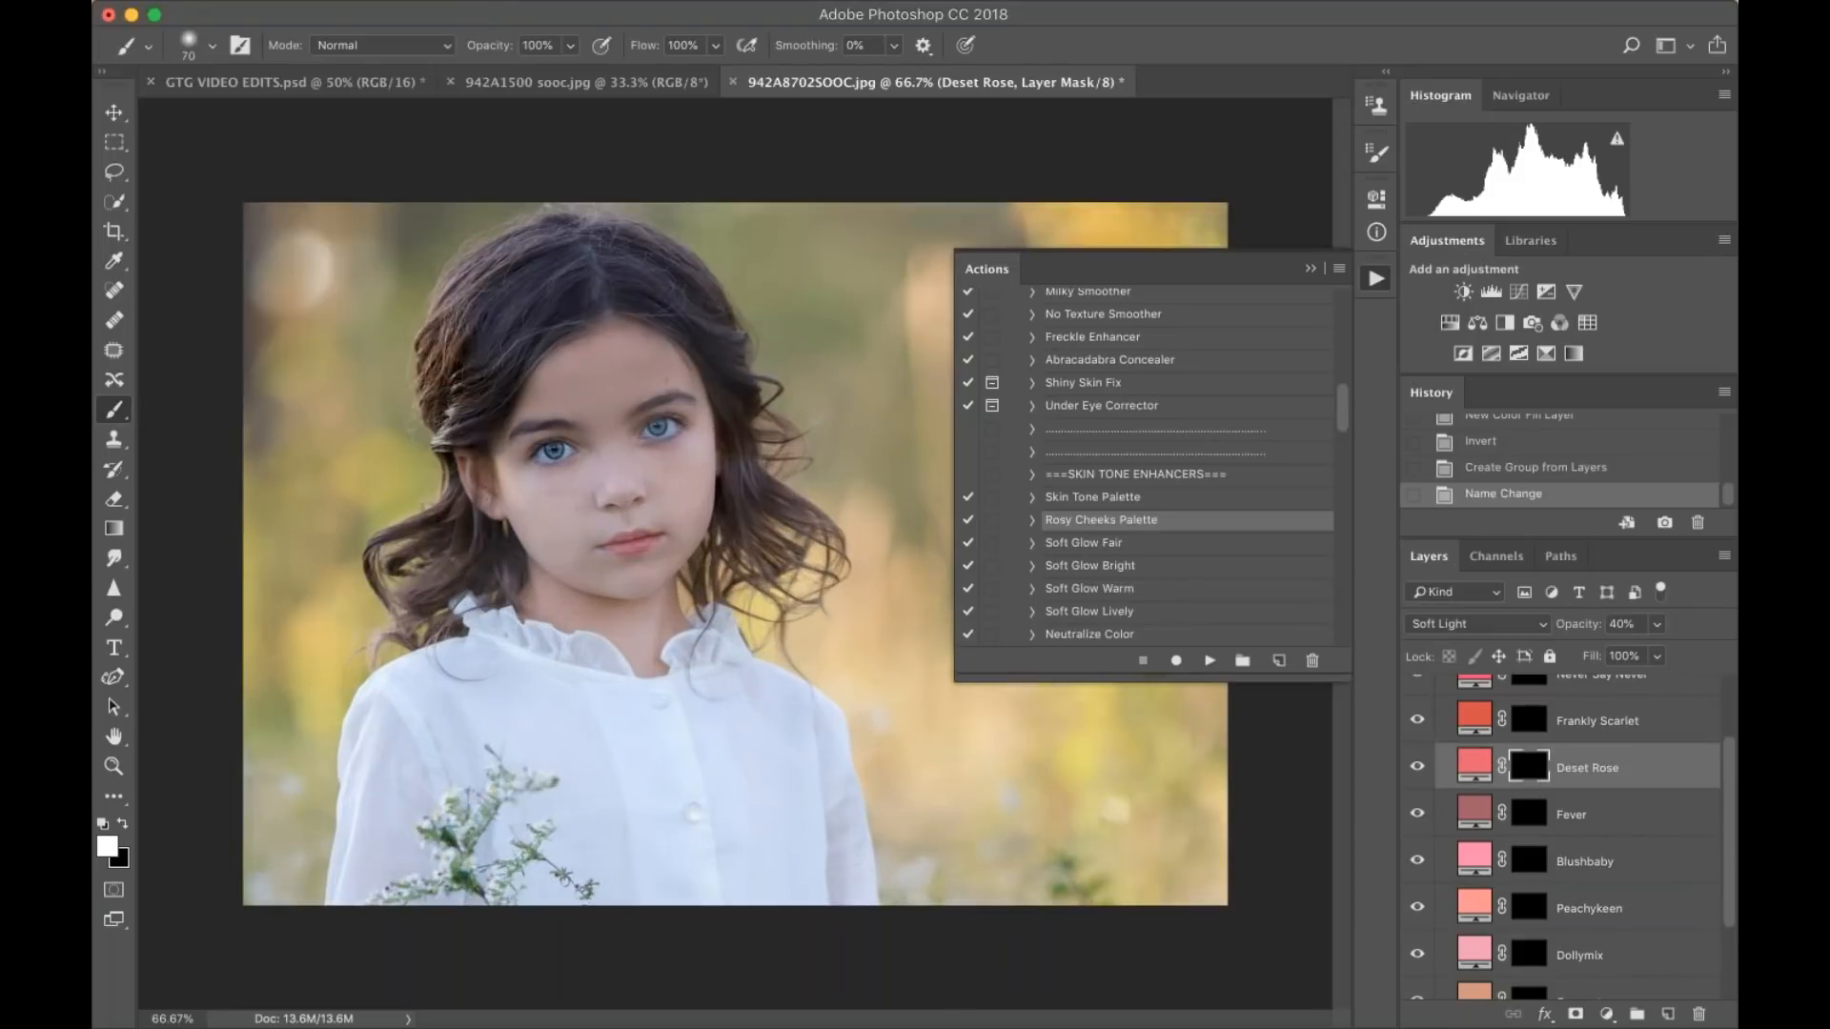
pyautogui.press(']')
pyautogui.press(']')
pyautogui.moveTo(544, 519)
pyautogui.mouseDown()
pyautogui.moveTo(527, 506)
pyautogui.moveTo(556, 518)
pyautogui.moveTo(541, 502)
pyautogui.mouseUp()
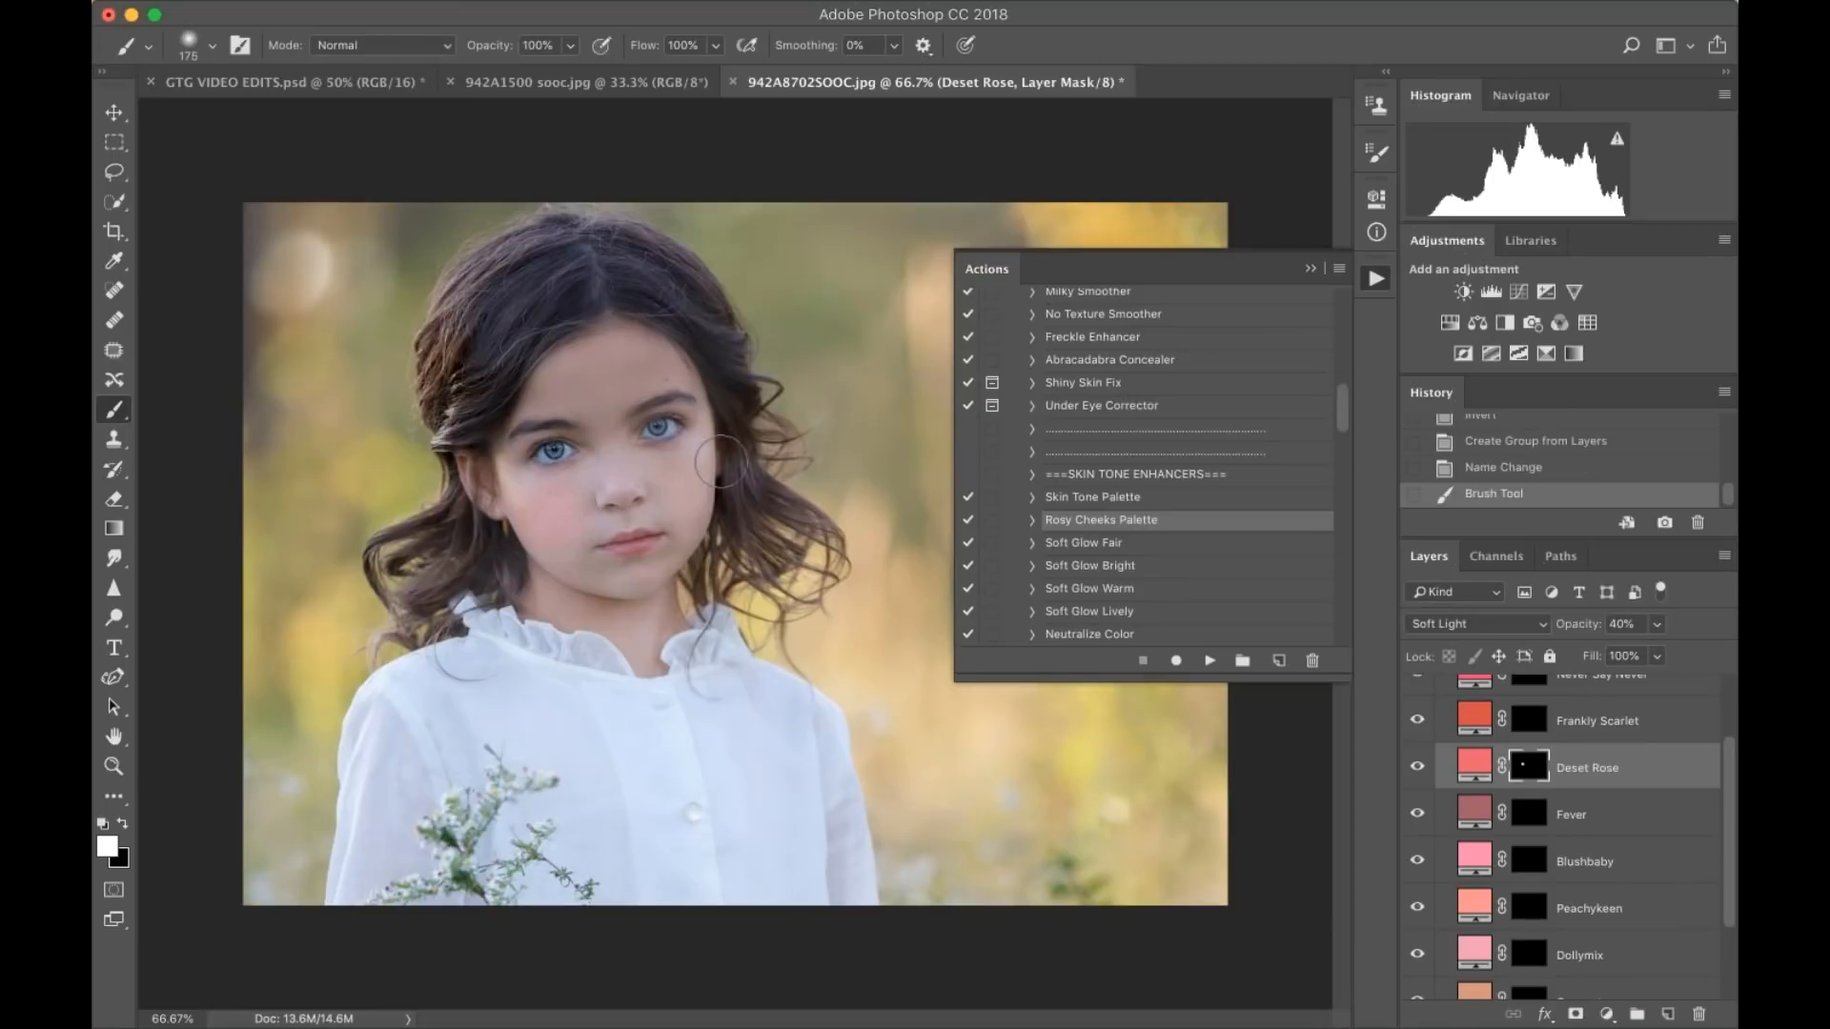
pyautogui.moveTo(685, 490); pyautogui.dragTo(682, 486)
# - Set the Deset Rose layer's opacity to 16% and compare the cheeks with and without it
pyautogui.moveTo(1656, 624); pyautogui.dragTo(1629, 644)
pyautogui.click(1418, 768)
pyautogui.click(1418, 768)
pyautogui.click(1418, 768)
pyautogui.click(1417, 768)
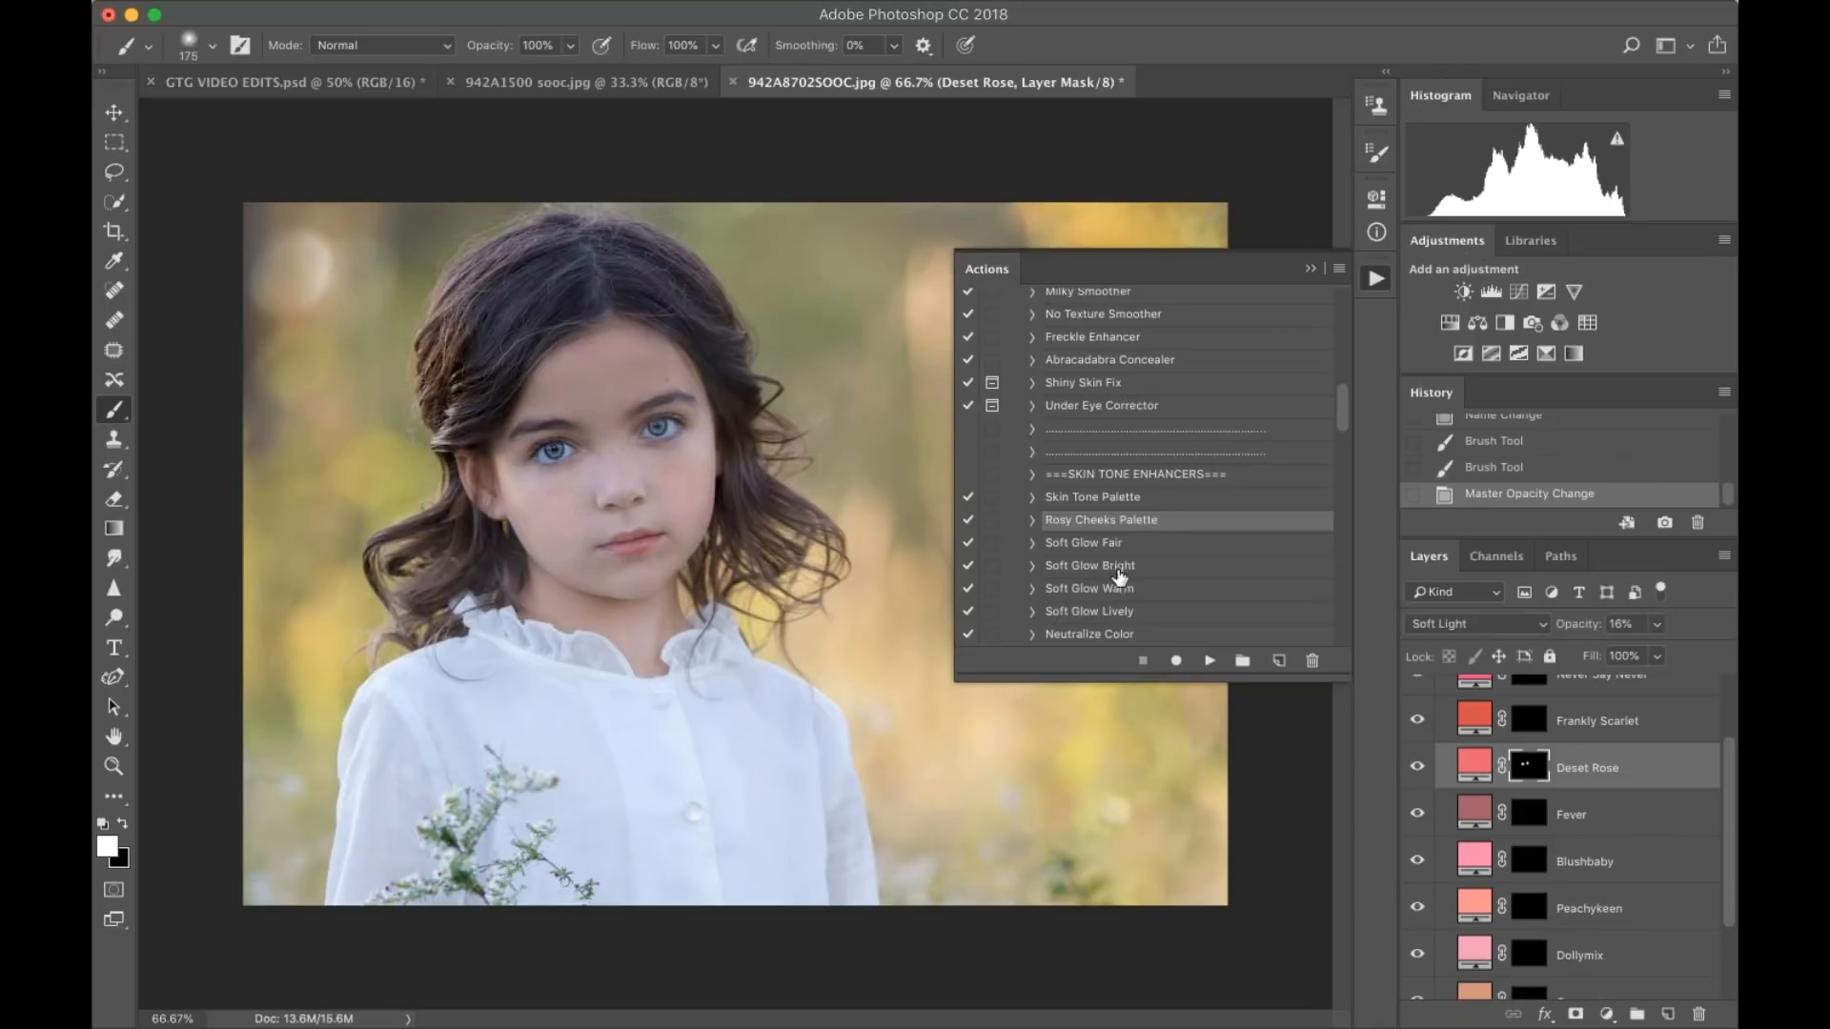
# - Run the Soft Glow Warm action and paint its mask white over the face with a 400 px brush
pyautogui.click(1120, 591)
pyautogui.click(1210, 660)
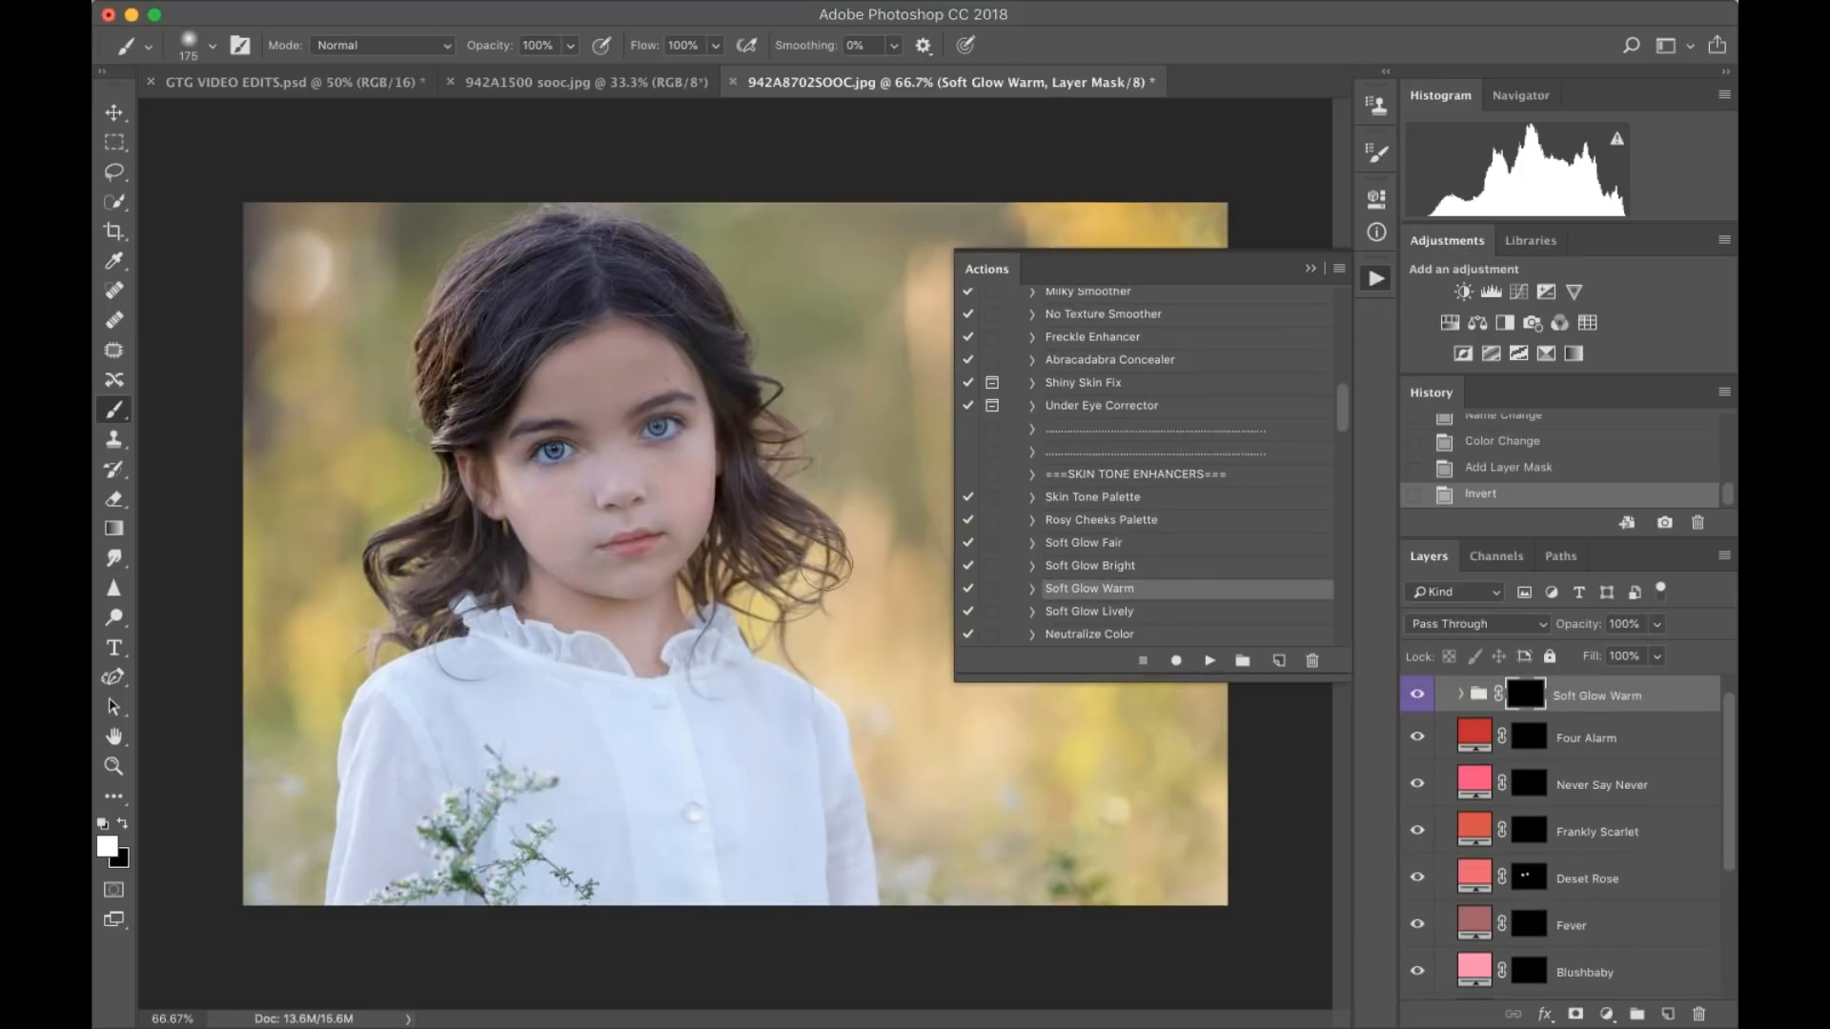
pyautogui.press(']')
pyautogui.press(']')
pyautogui.press(']')
pyautogui.press(']')
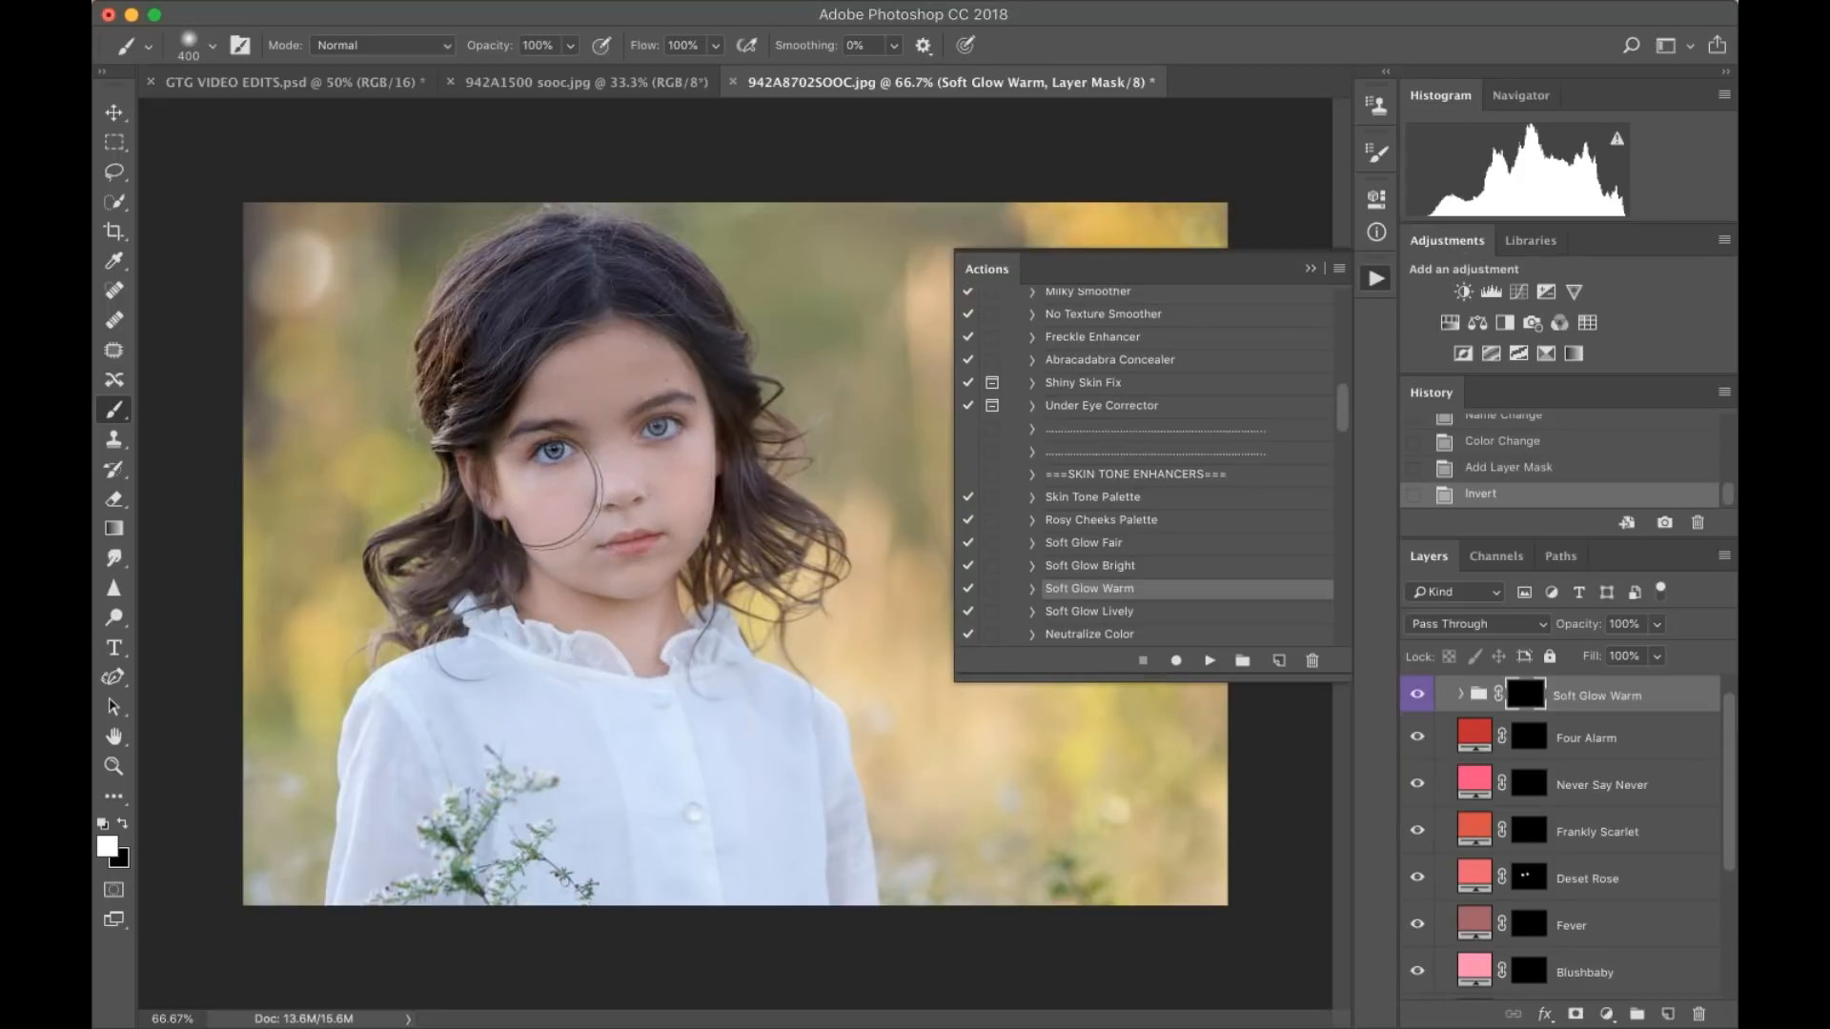
pyautogui.moveTo(657, 486)
pyautogui.mouseDown()
pyautogui.moveTo(656, 428)
pyautogui.moveTo(610, 405)
pyautogui.mouseUp()
# - Compare the face with and without the Soft Glow Warm group by toggling its visibility
pyautogui.click(1414, 698)
pyautogui.click(1414, 698)
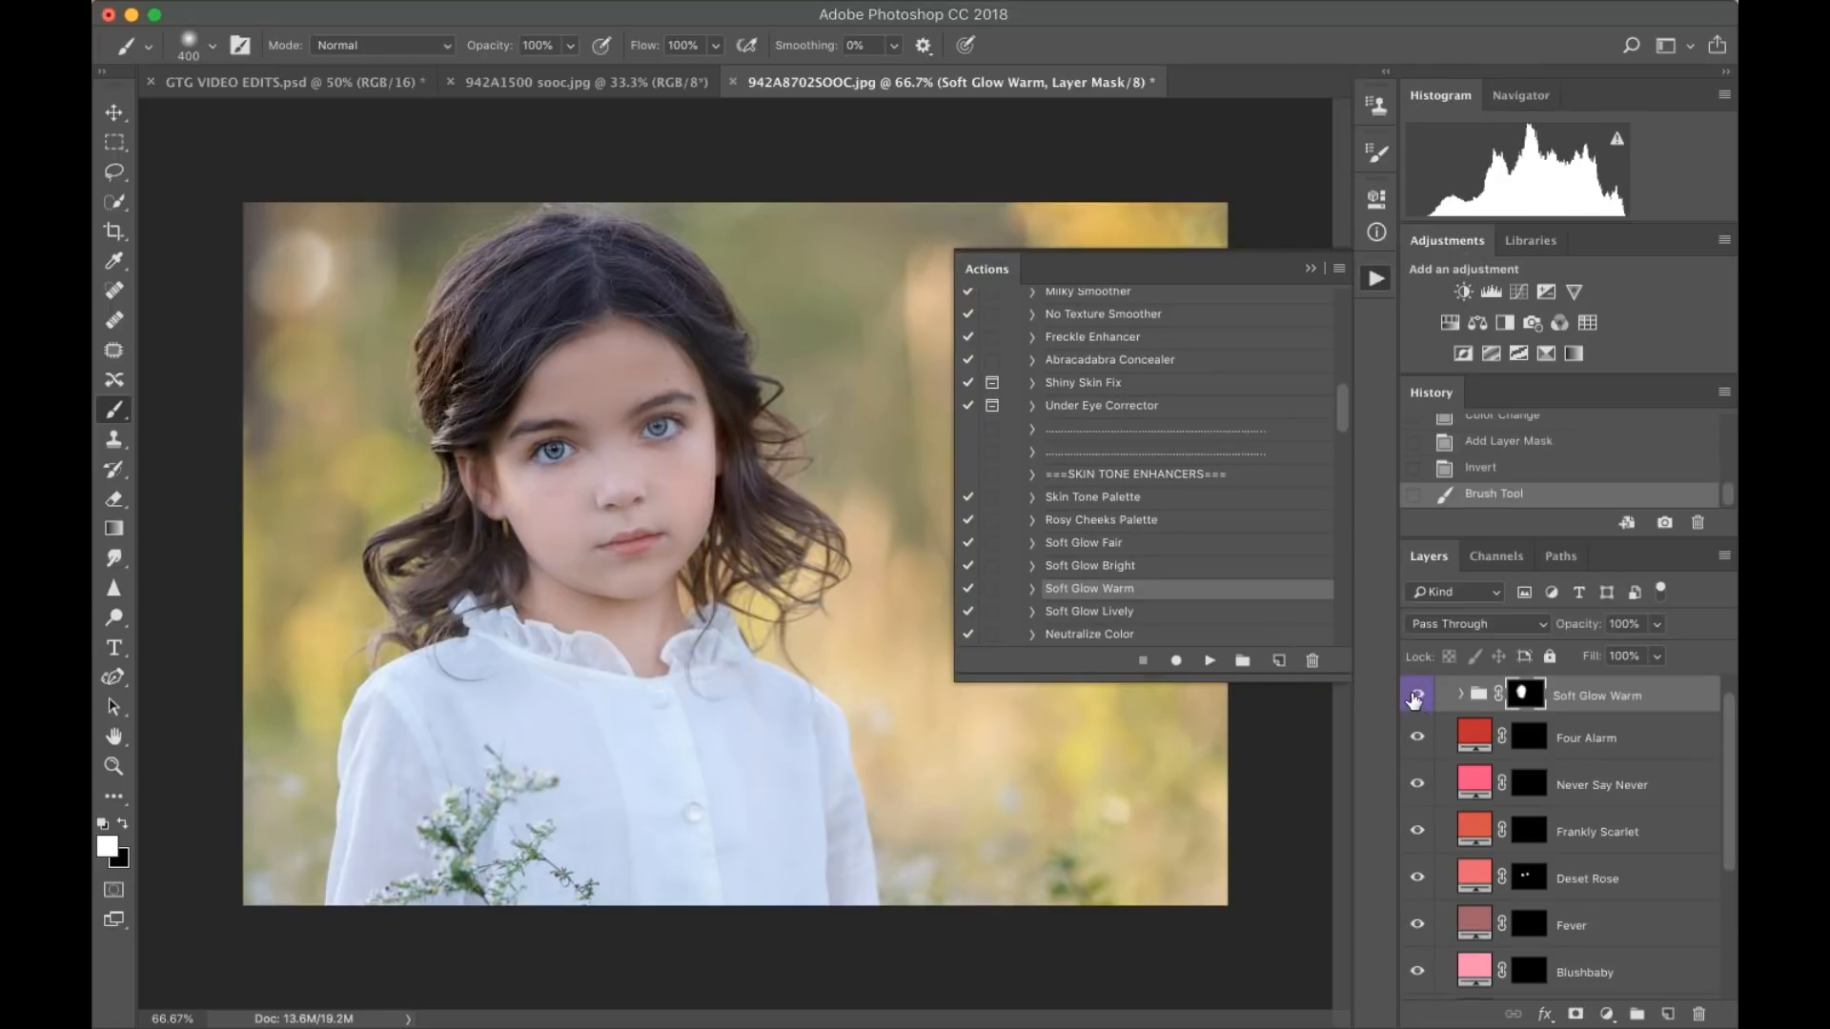
pyautogui.click(1414, 699)
pyautogui.click(1414, 699)
# - Run the All Over Eye Foundation action from the eye enhancers section
pyautogui.scroll(-5, 1178, 588)
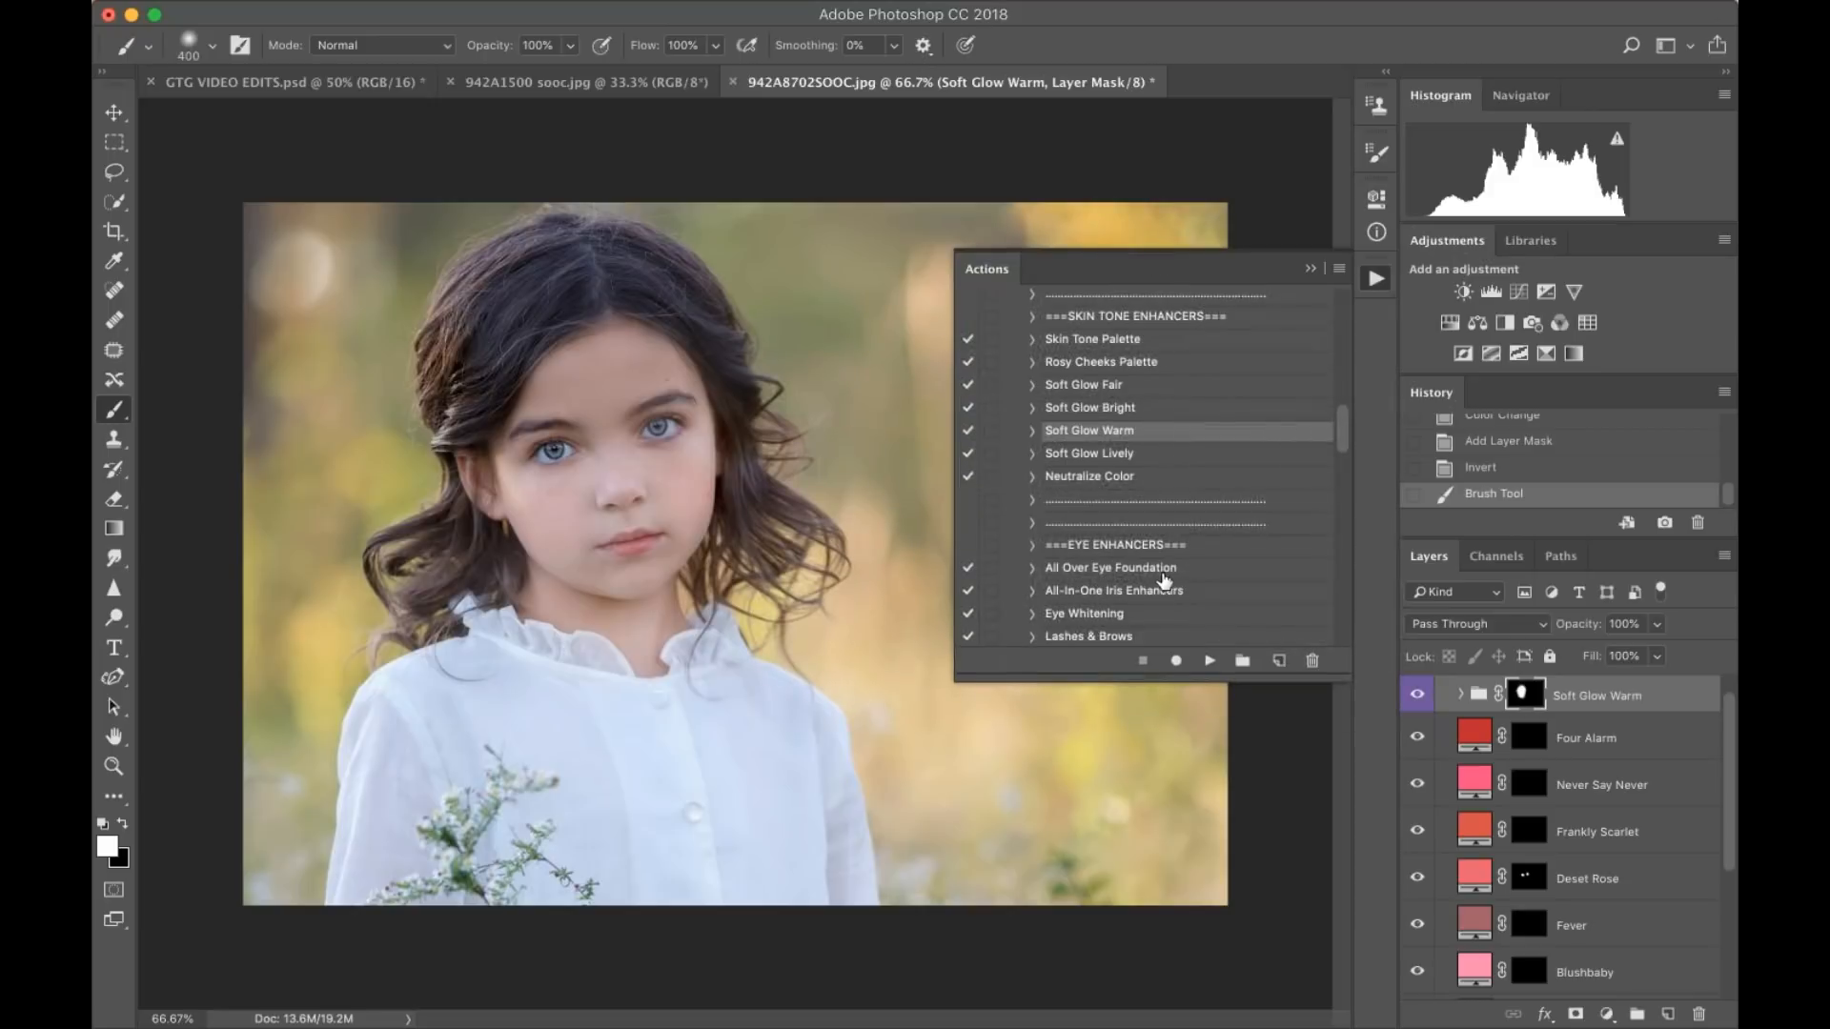
pyautogui.click(1165, 569)
pyautogui.click(1209, 661)
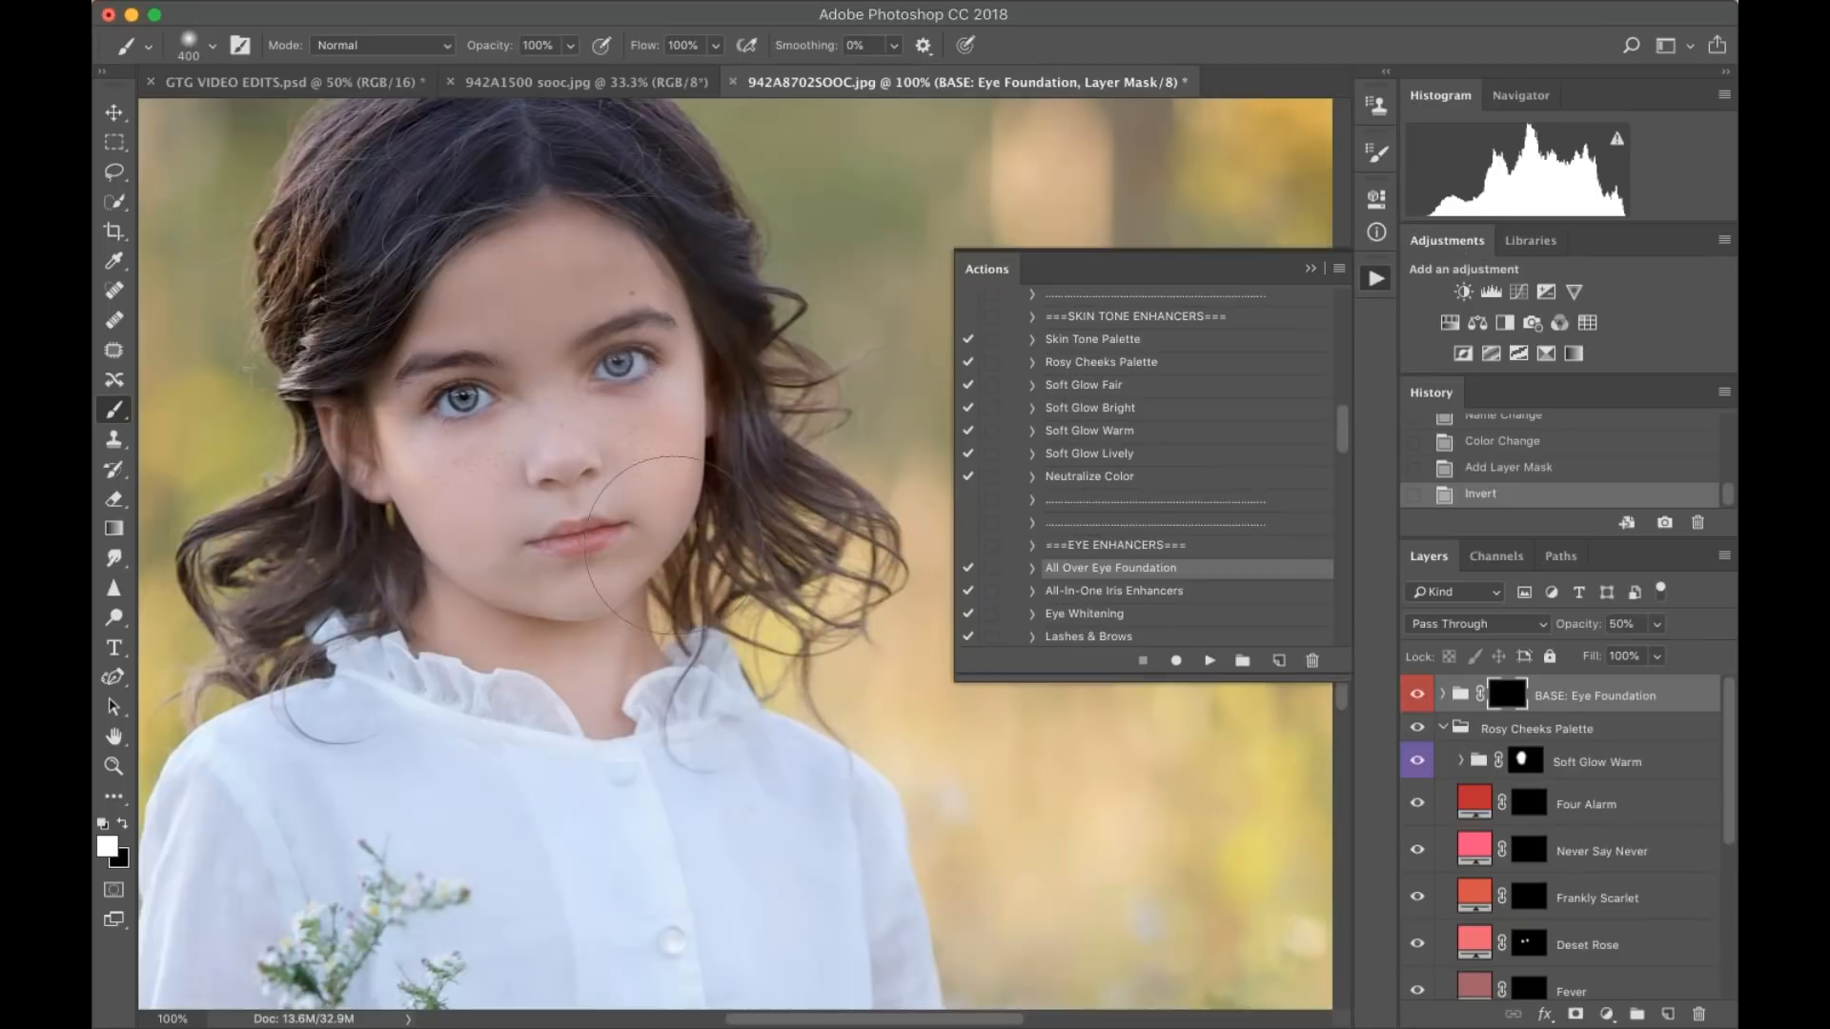
# - Paint both irises on the Eye Foundation mask with a 35 px brush and set the group's opacity to 30%
pyautogui.press('[')
pyautogui.press('[')
pyautogui.press('[')
pyautogui.press('[')
pyautogui.press('[')
pyautogui.press('[')
pyautogui.press('[')
pyautogui.press('[')
pyautogui.press('[')
pyautogui.press('[')
pyautogui.press('[')
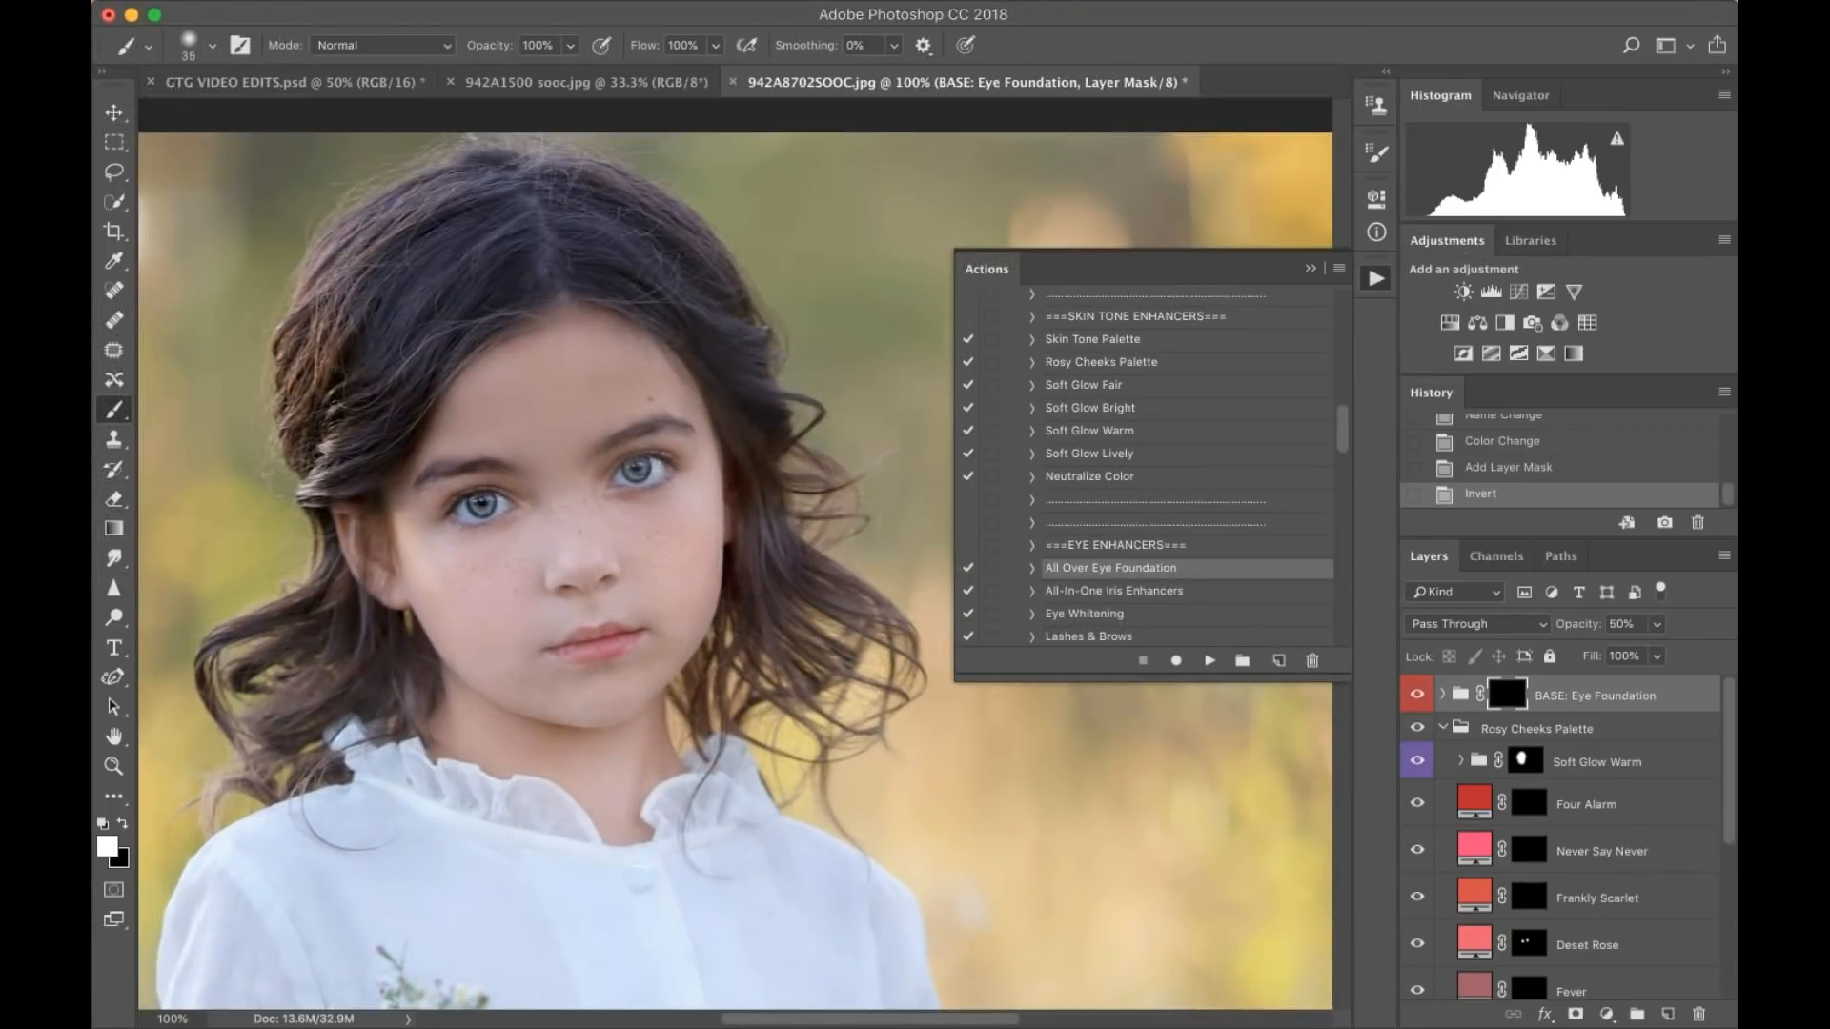
pyautogui.moveTo(628, 478); pyautogui.dragTo(652, 475)
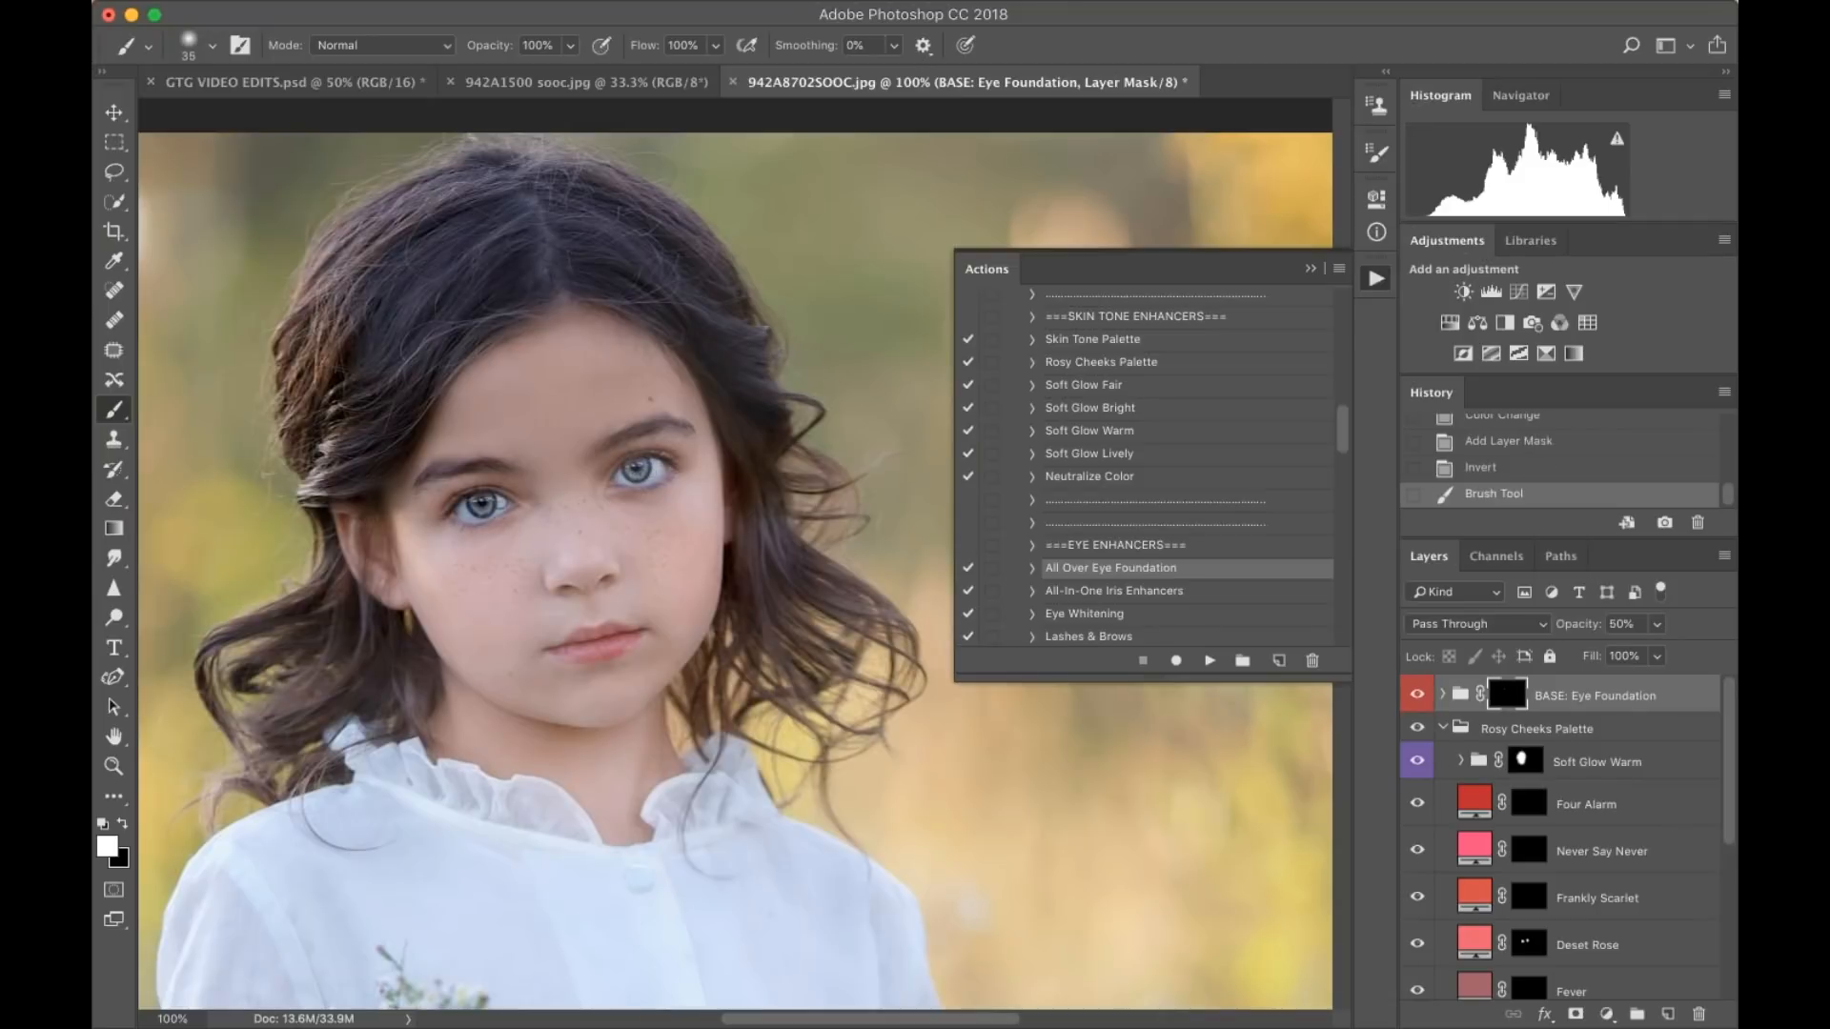
pyautogui.click(490, 506)
pyautogui.moveTo(1656, 624); pyautogui.dragTo(1636, 655)
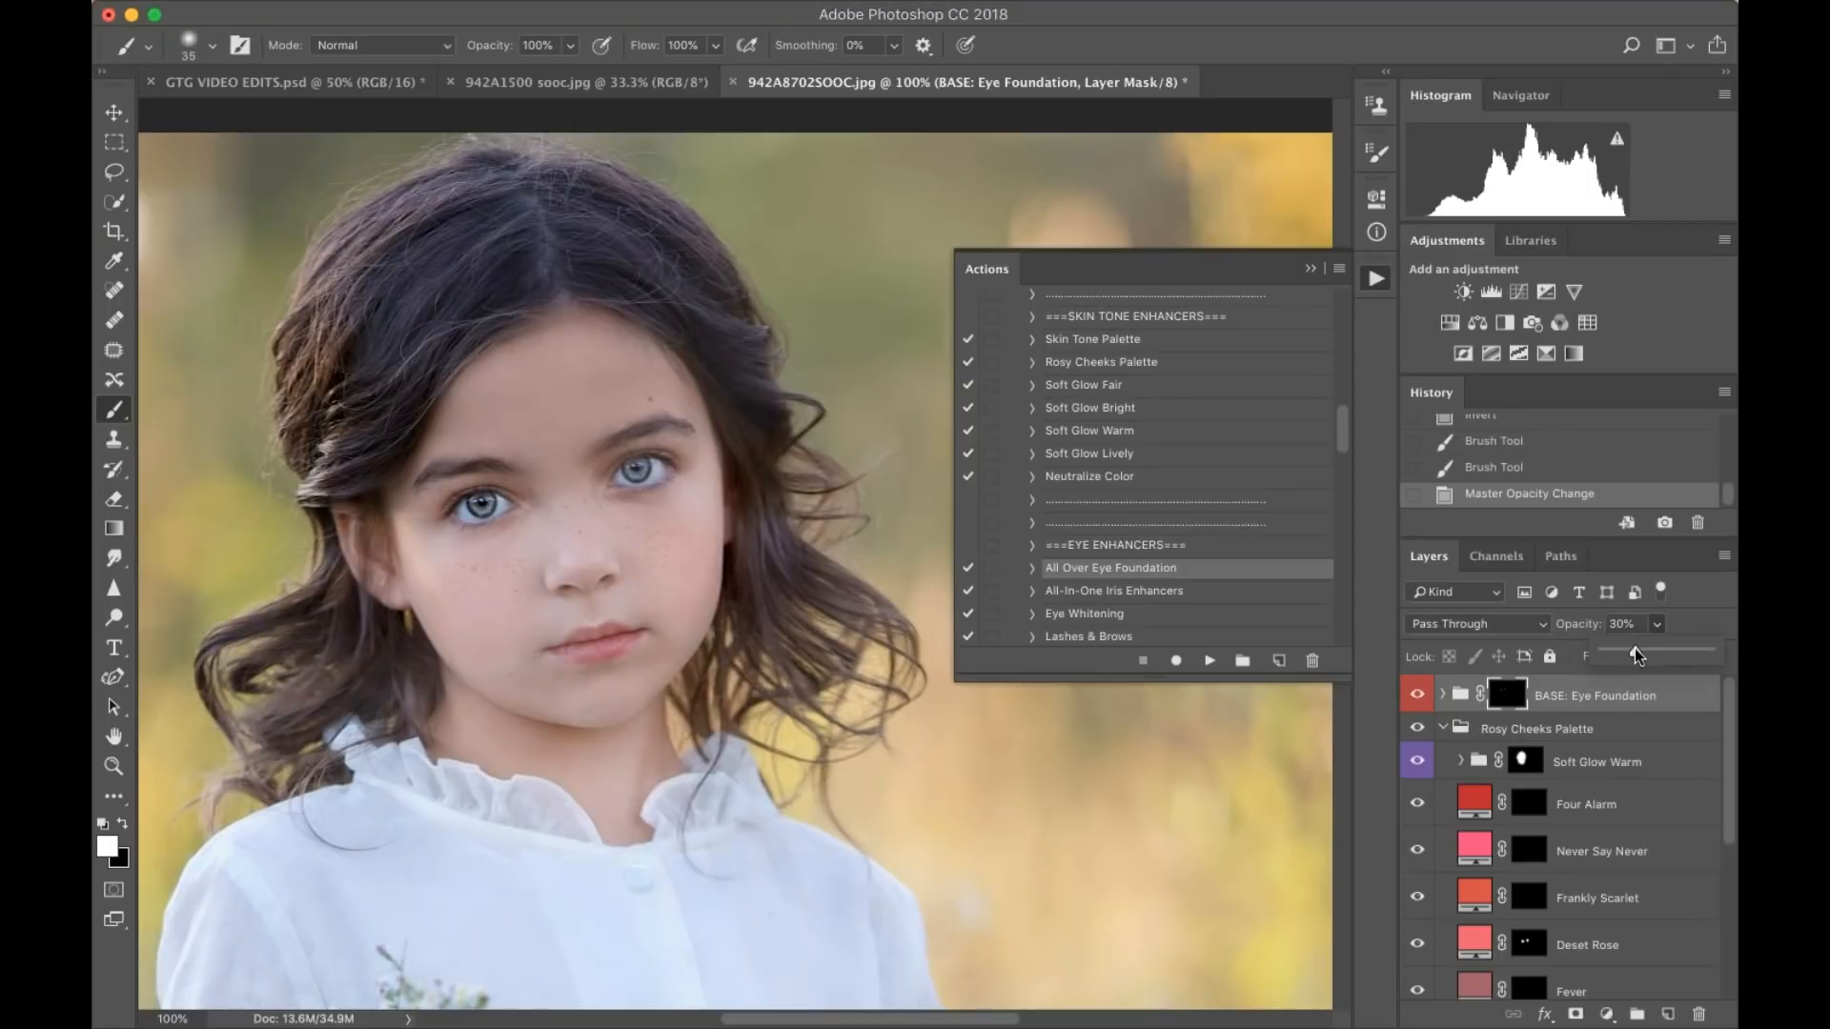
# - Run the Define the Eyes action and paint its mask white over both eyes with a 90 px brush
pyautogui.click(1151, 594)
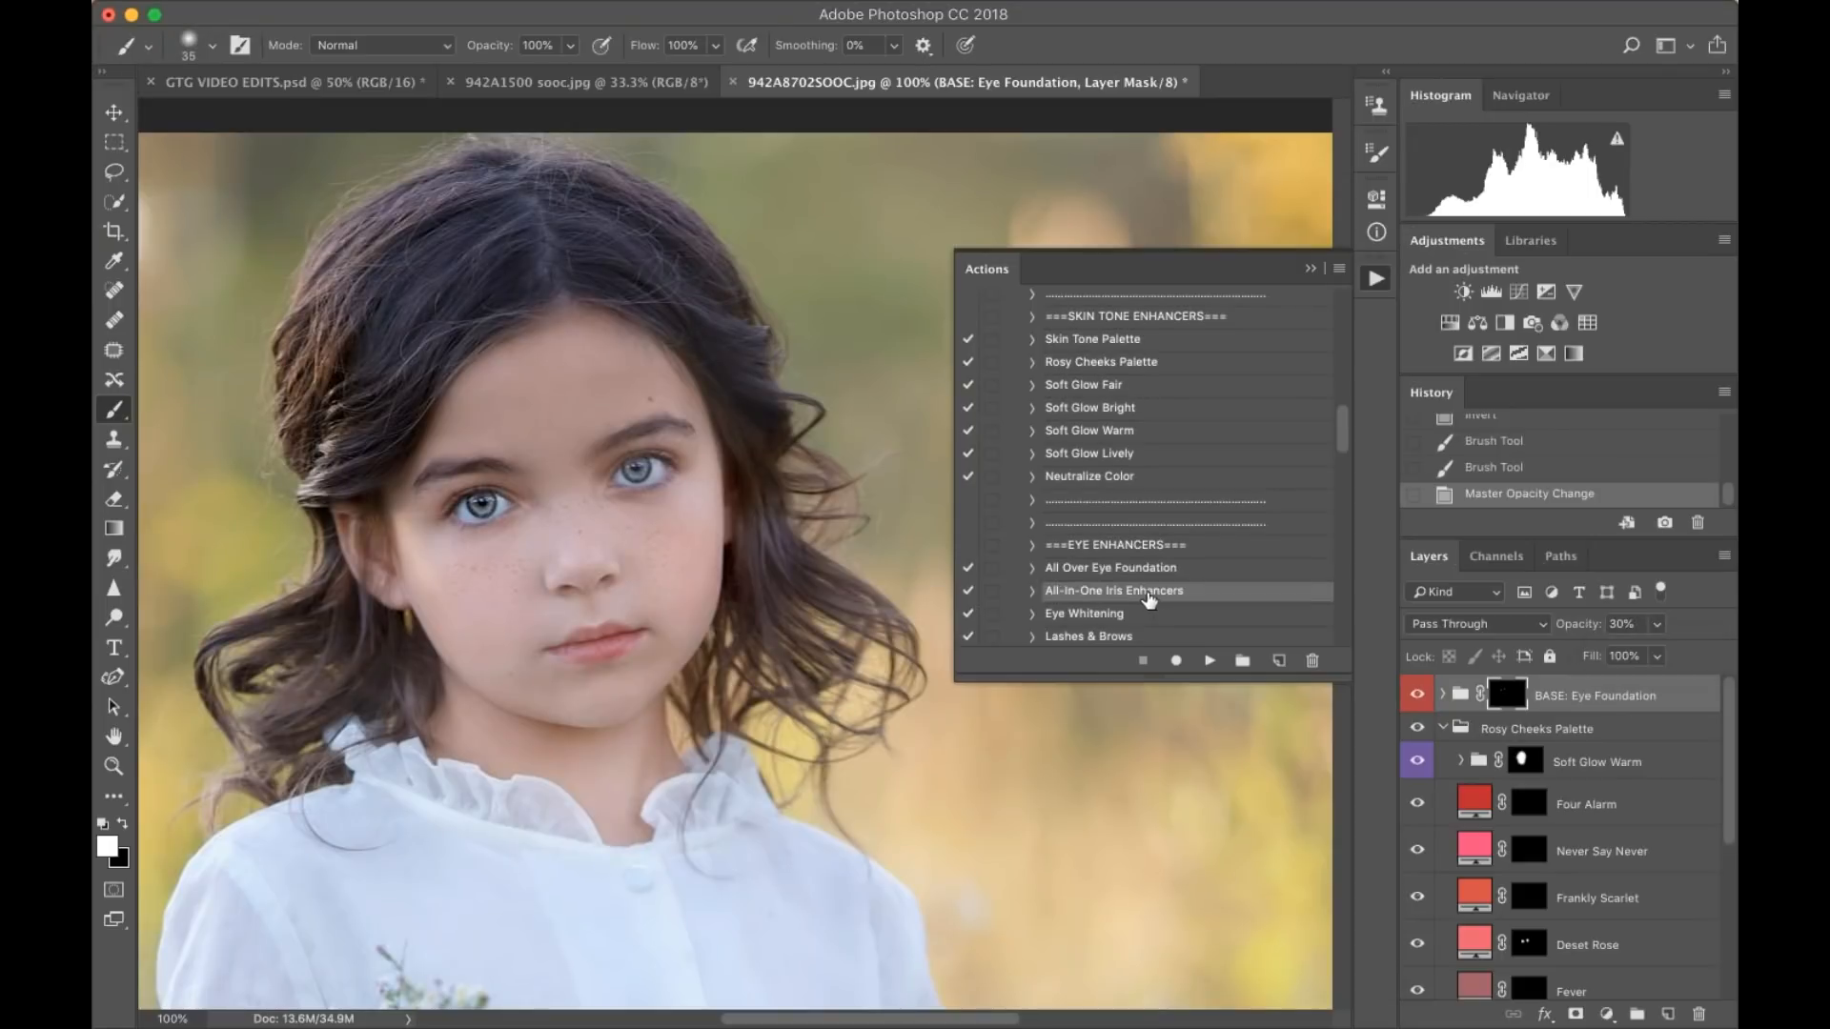
pyautogui.click(1105, 636)
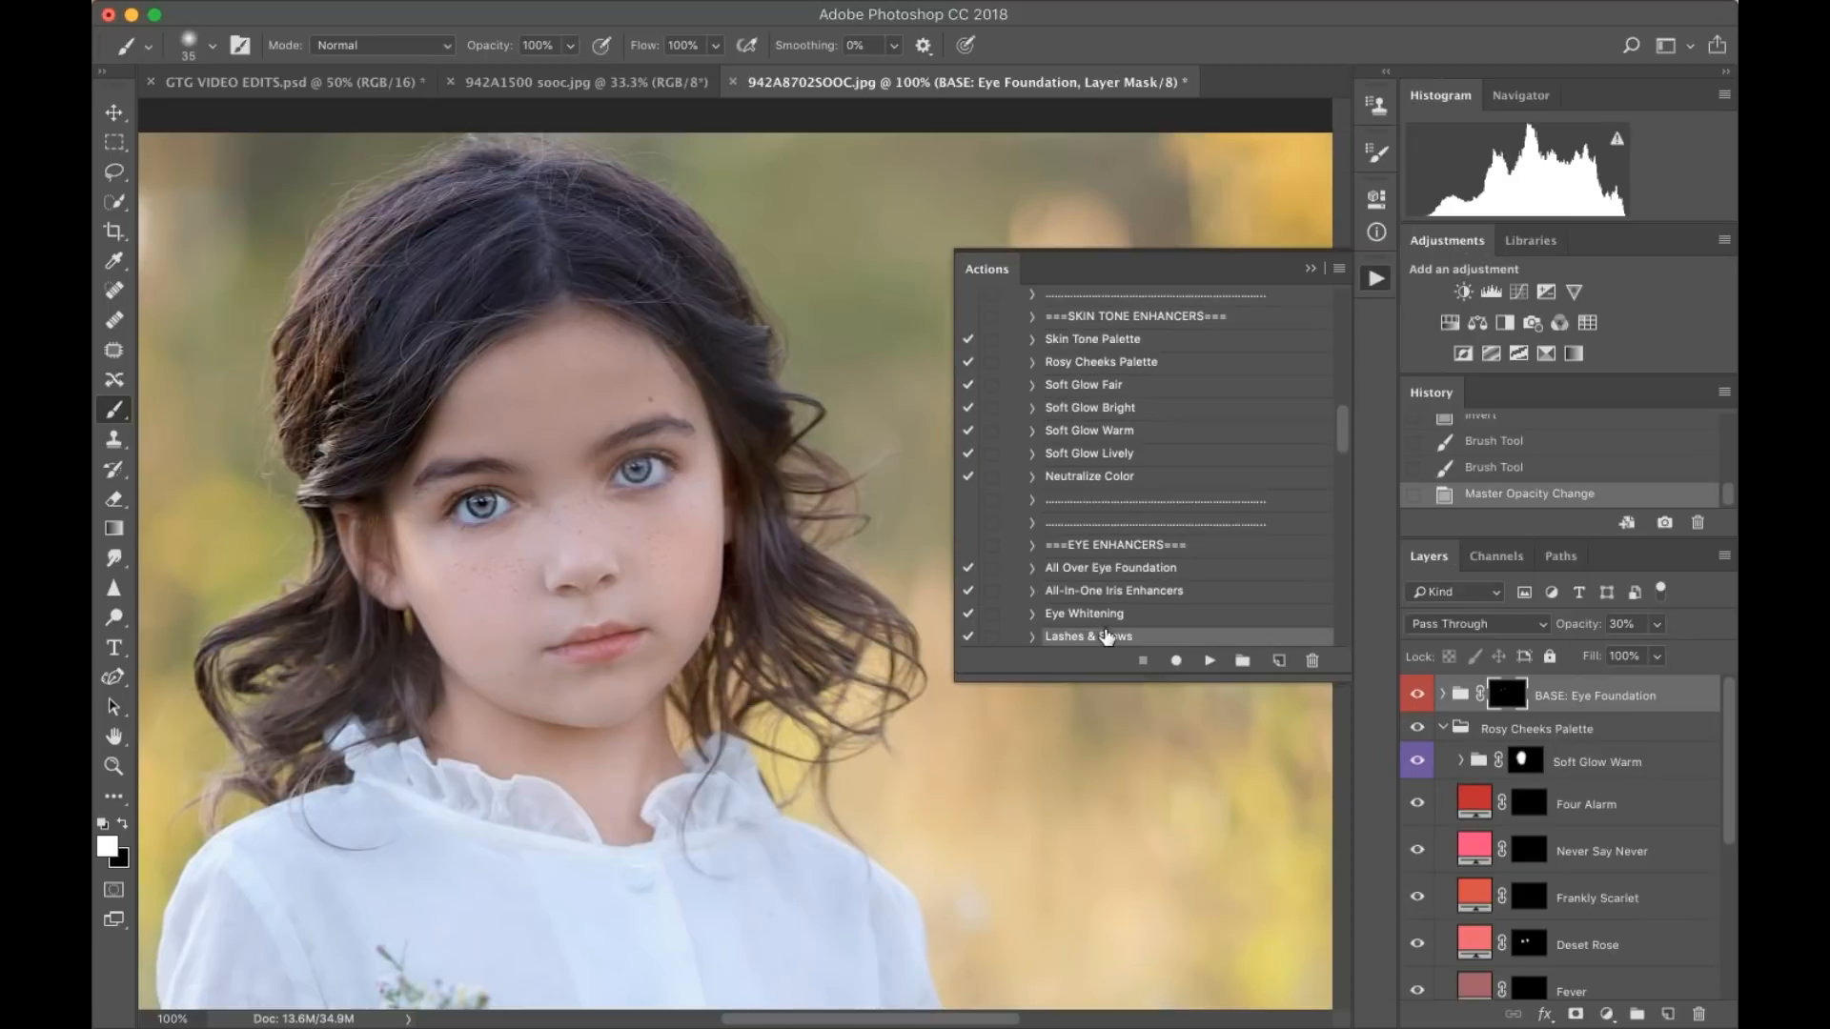
pyautogui.scroll(-1, 1101, 629)
pyautogui.click(1095, 620)
pyautogui.click(1209, 660)
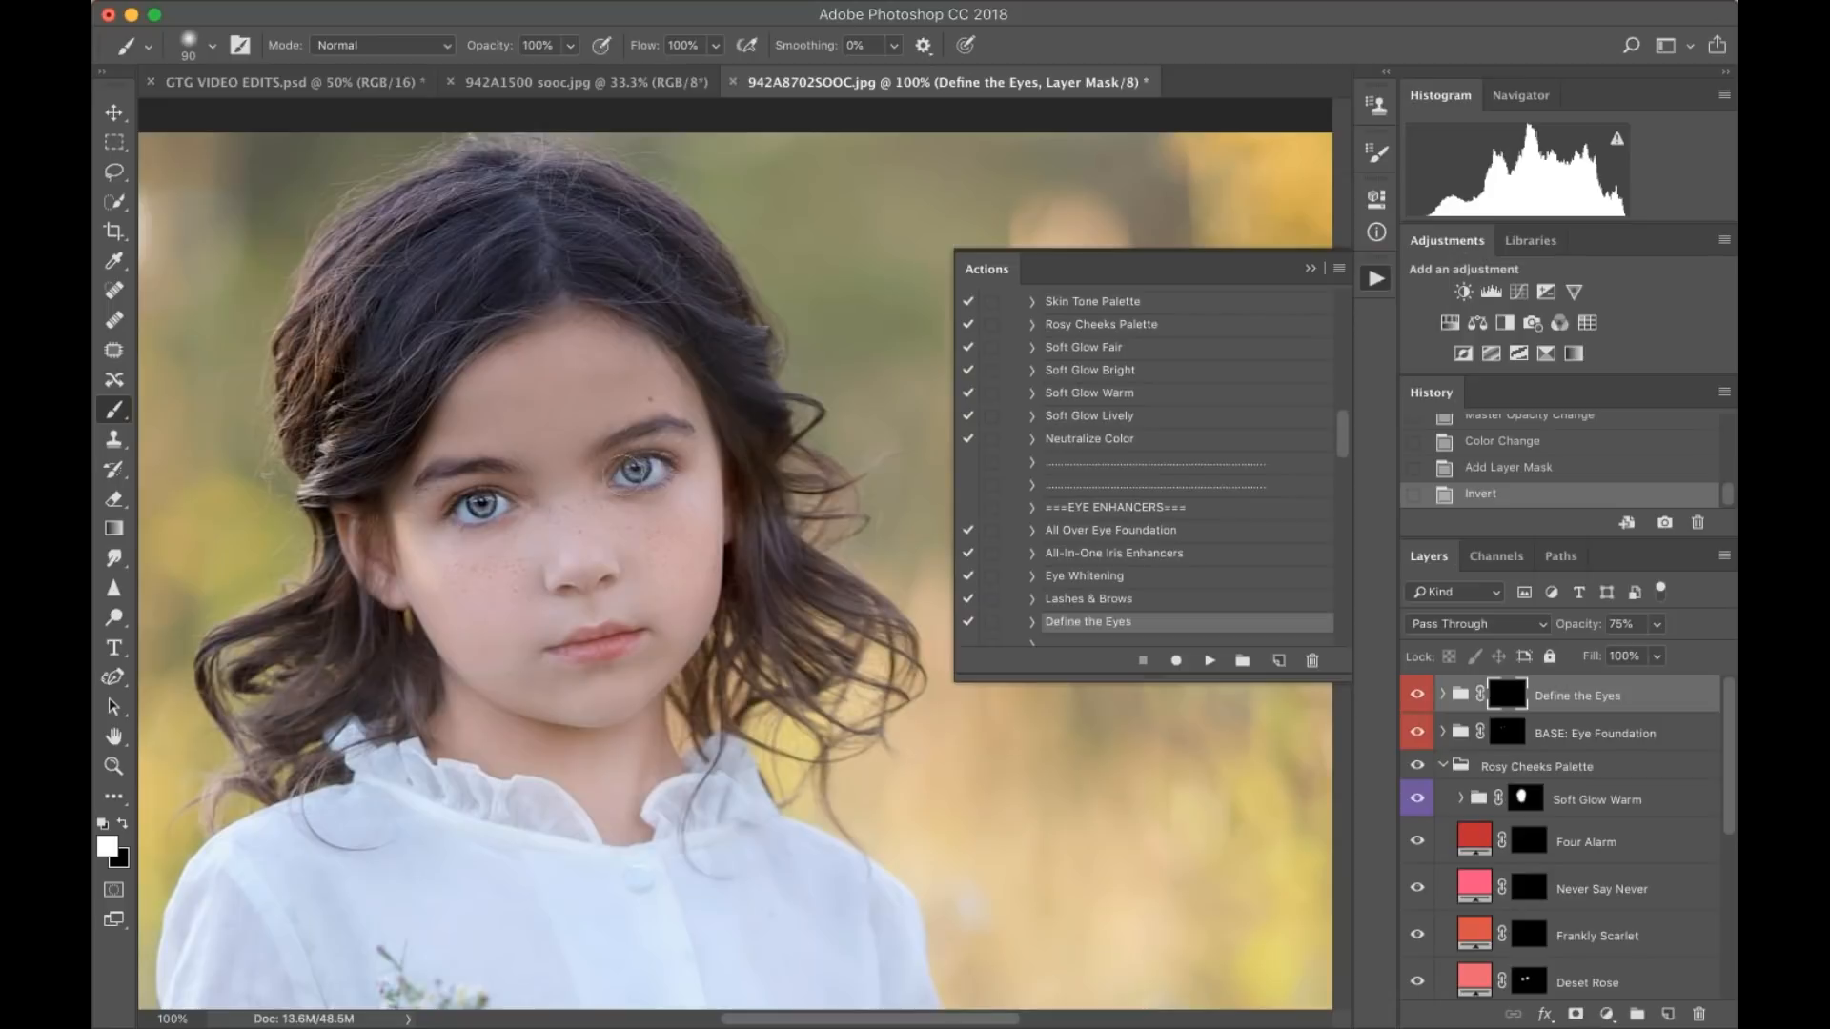
pyautogui.moveTo(667, 469); pyautogui.dragTo(631, 467)
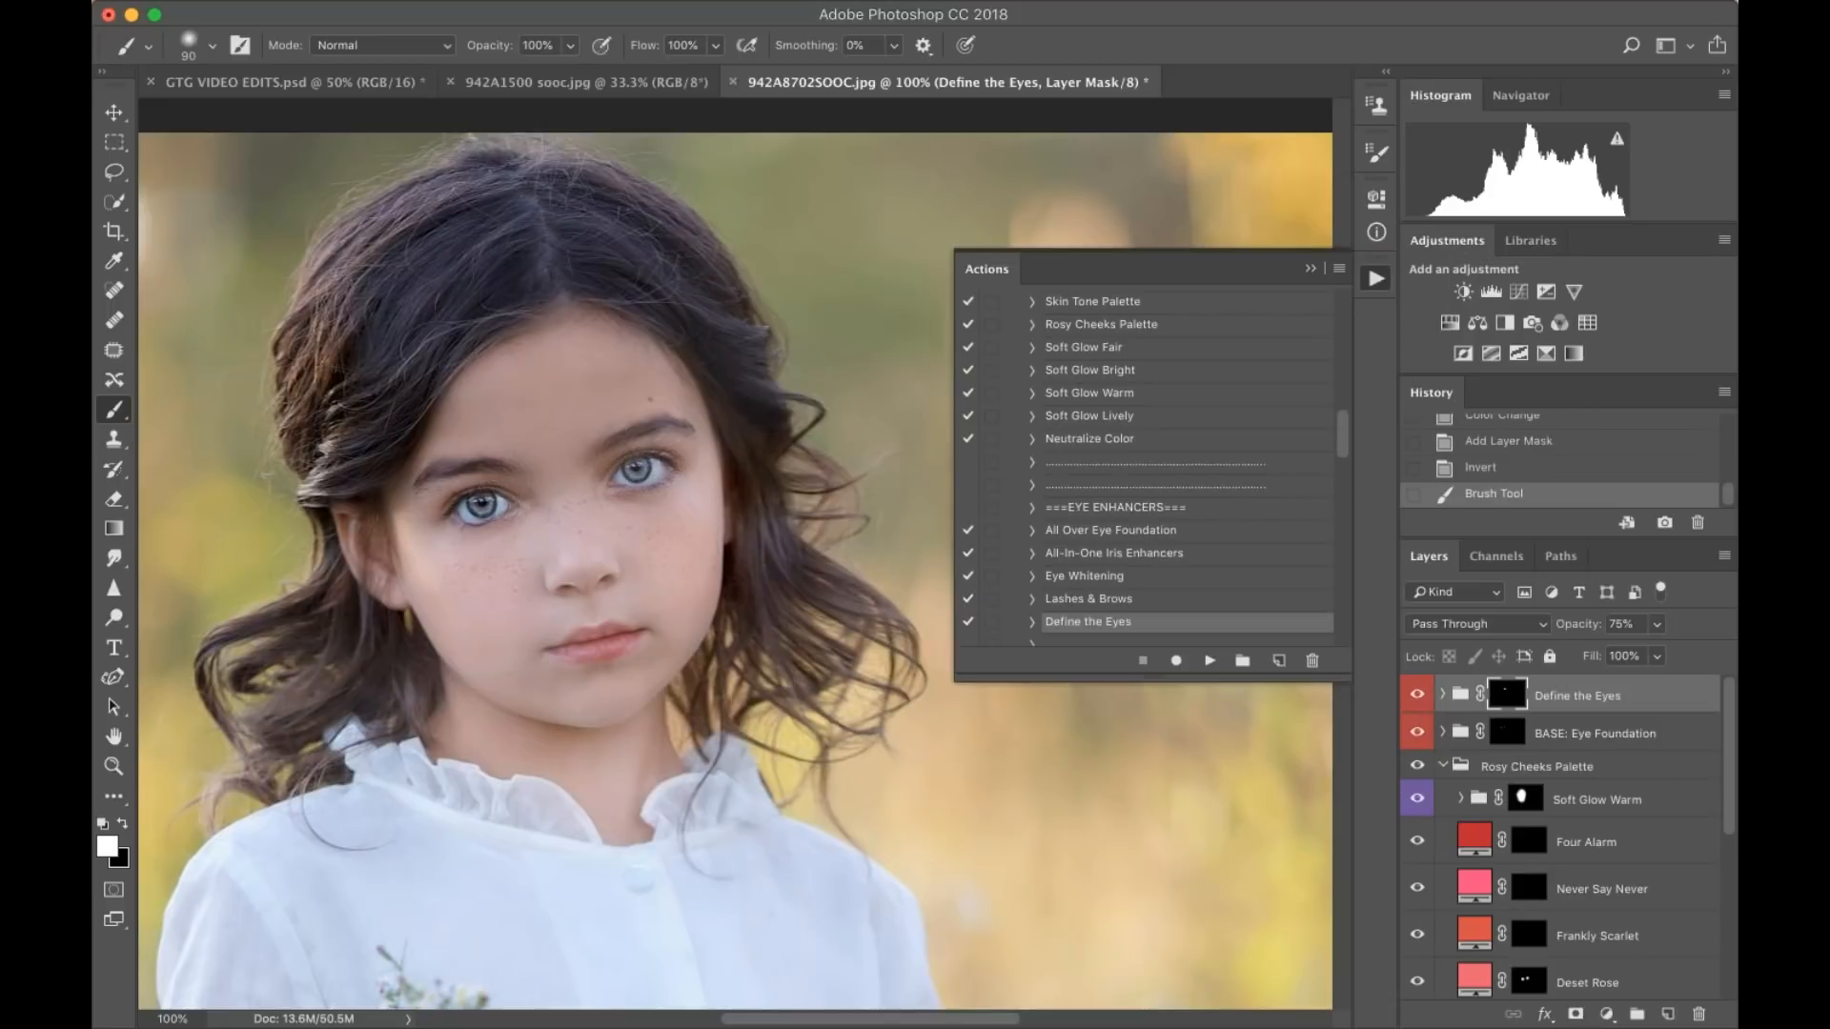
pyautogui.moveTo(498, 505); pyautogui.dragTo(514, 500)
# - Merge the visible layers and run the Luscious Lips Palette action from the mouth enhancers section
pyautogui.scroll(-4, 1180, 574)
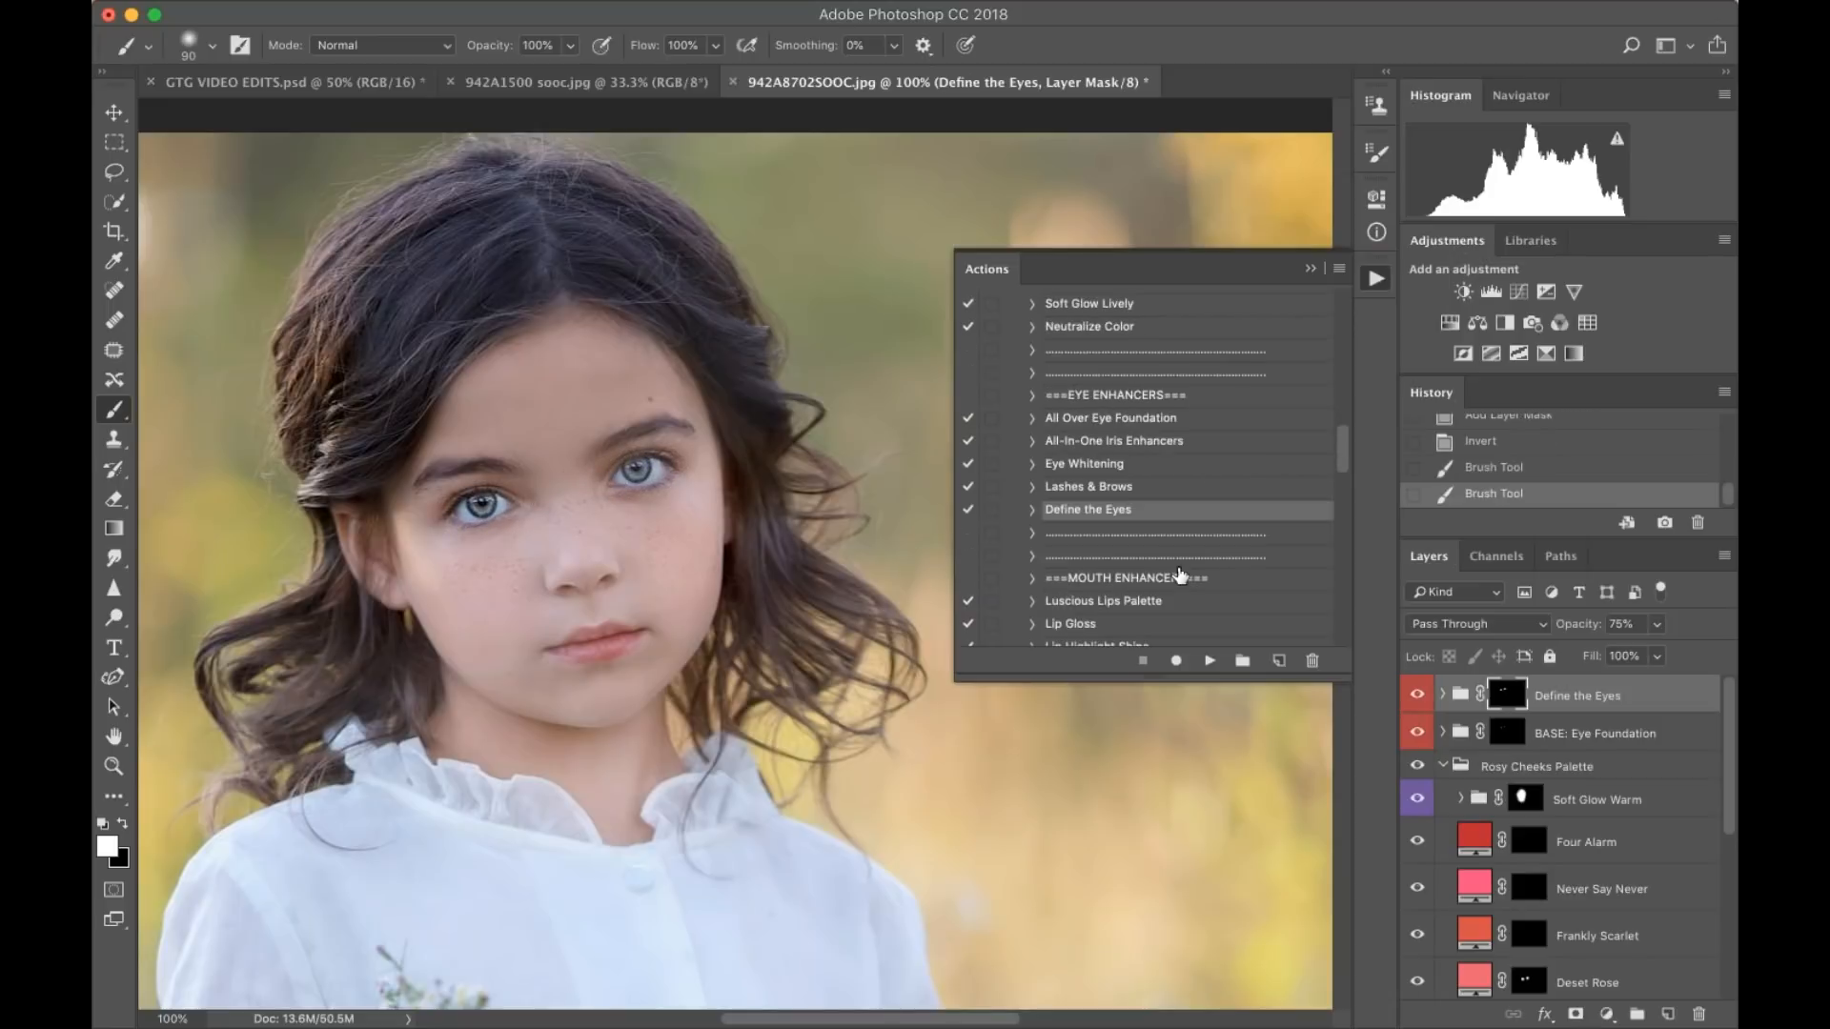
pyautogui.scroll(-1, 1180, 573)
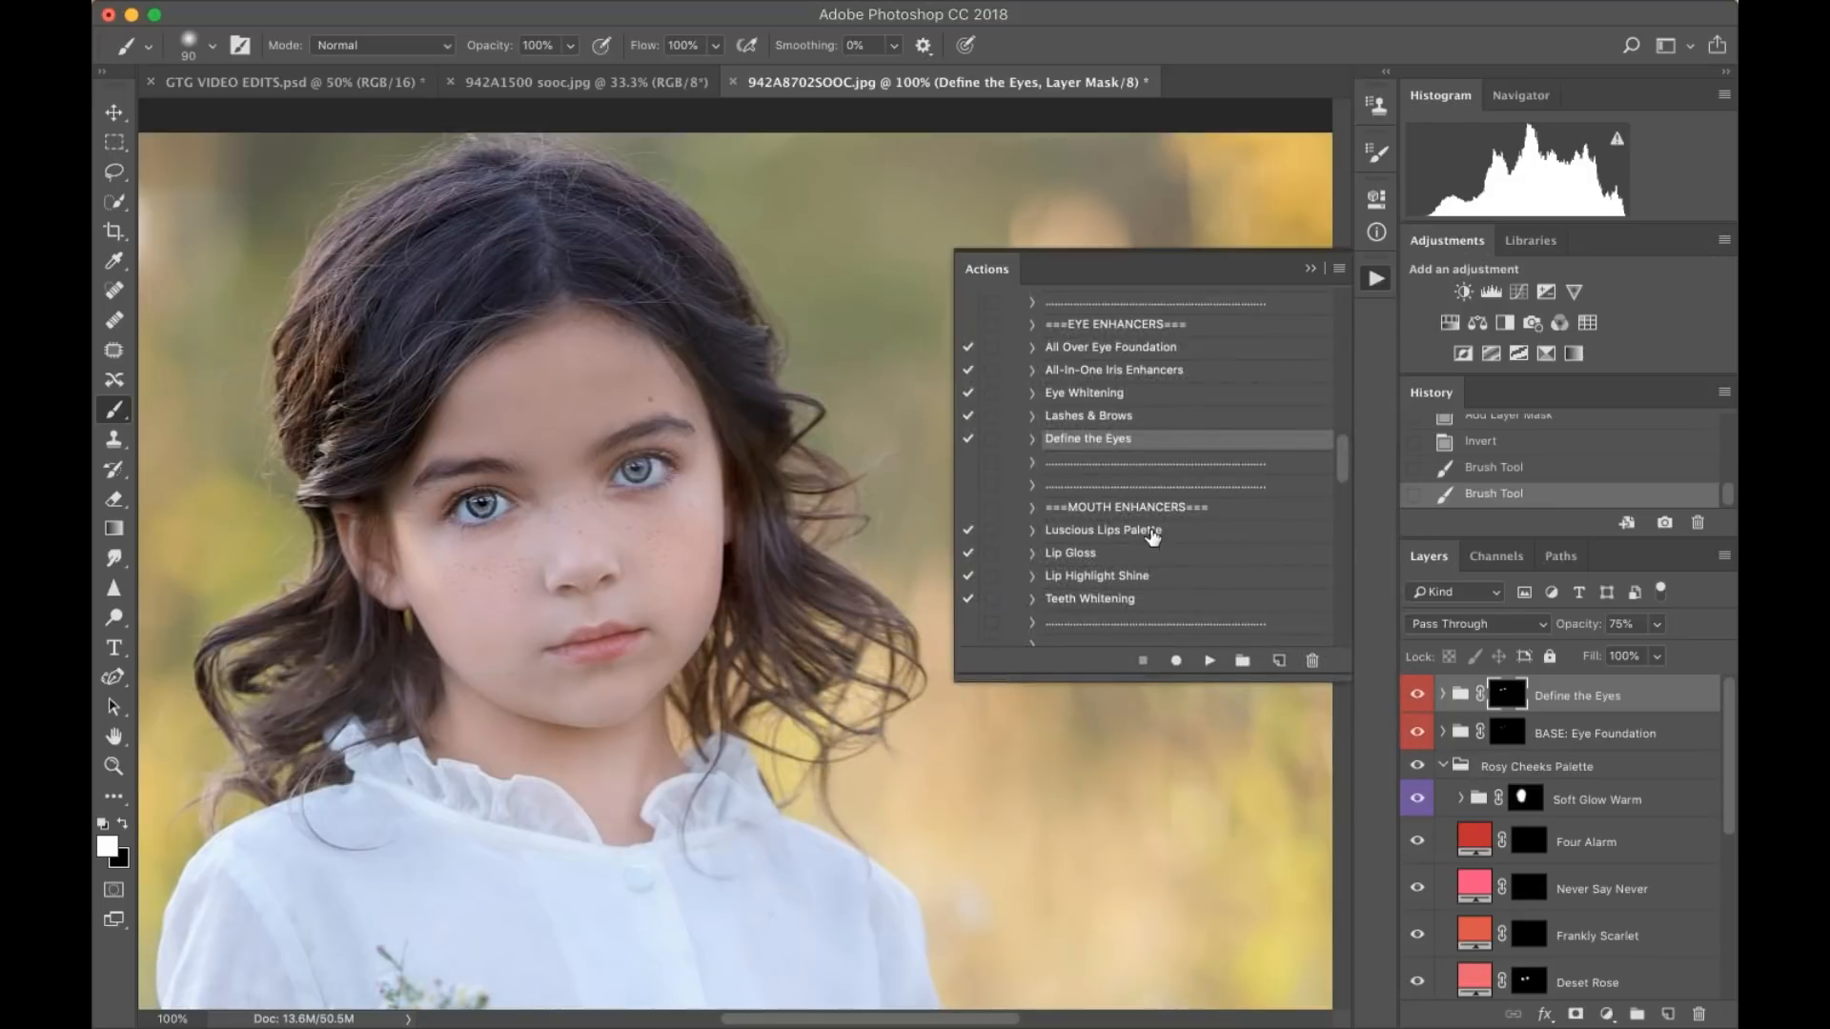
pyautogui.click(1153, 534)
pyautogui.press('super+shift+e')
pyautogui.click(1209, 661)
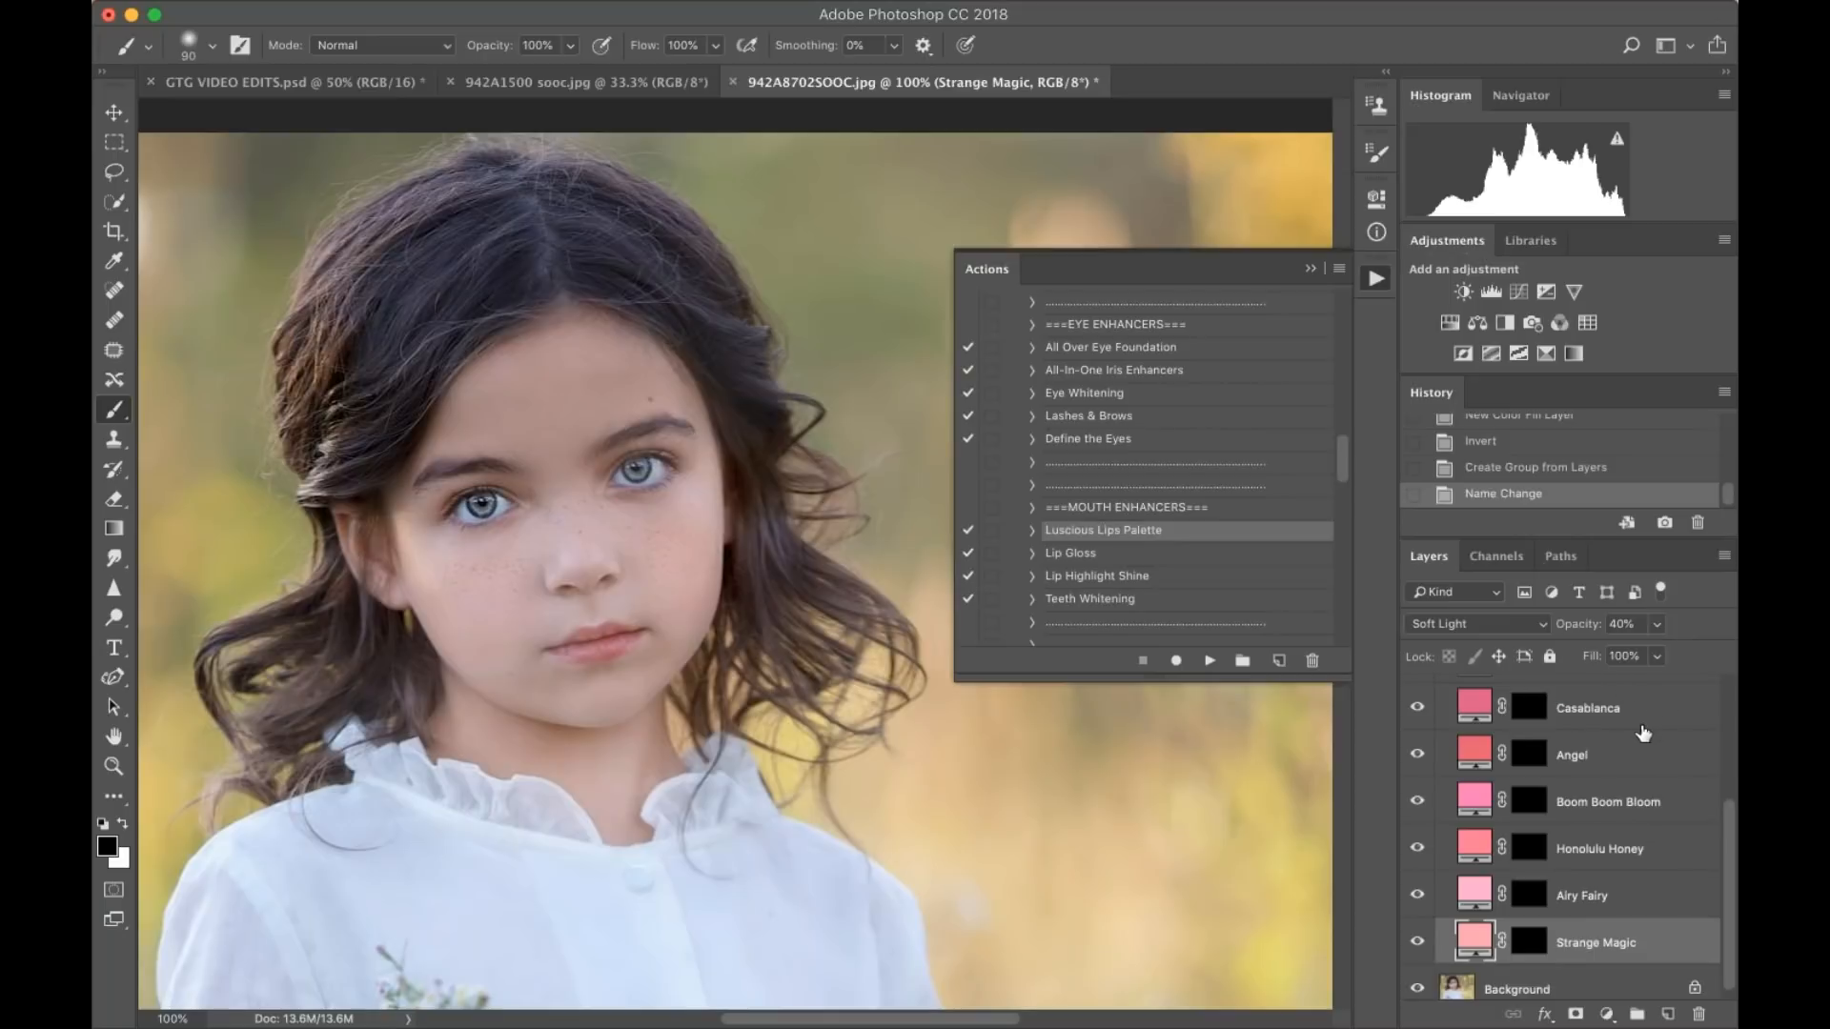
# - Paint white over the upper and lower lips on the Casablanca layer's mask with a small brush
pyautogui.scroll(2, 1579, 809)
pyautogui.click(1529, 783)
pyautogui.press('x')
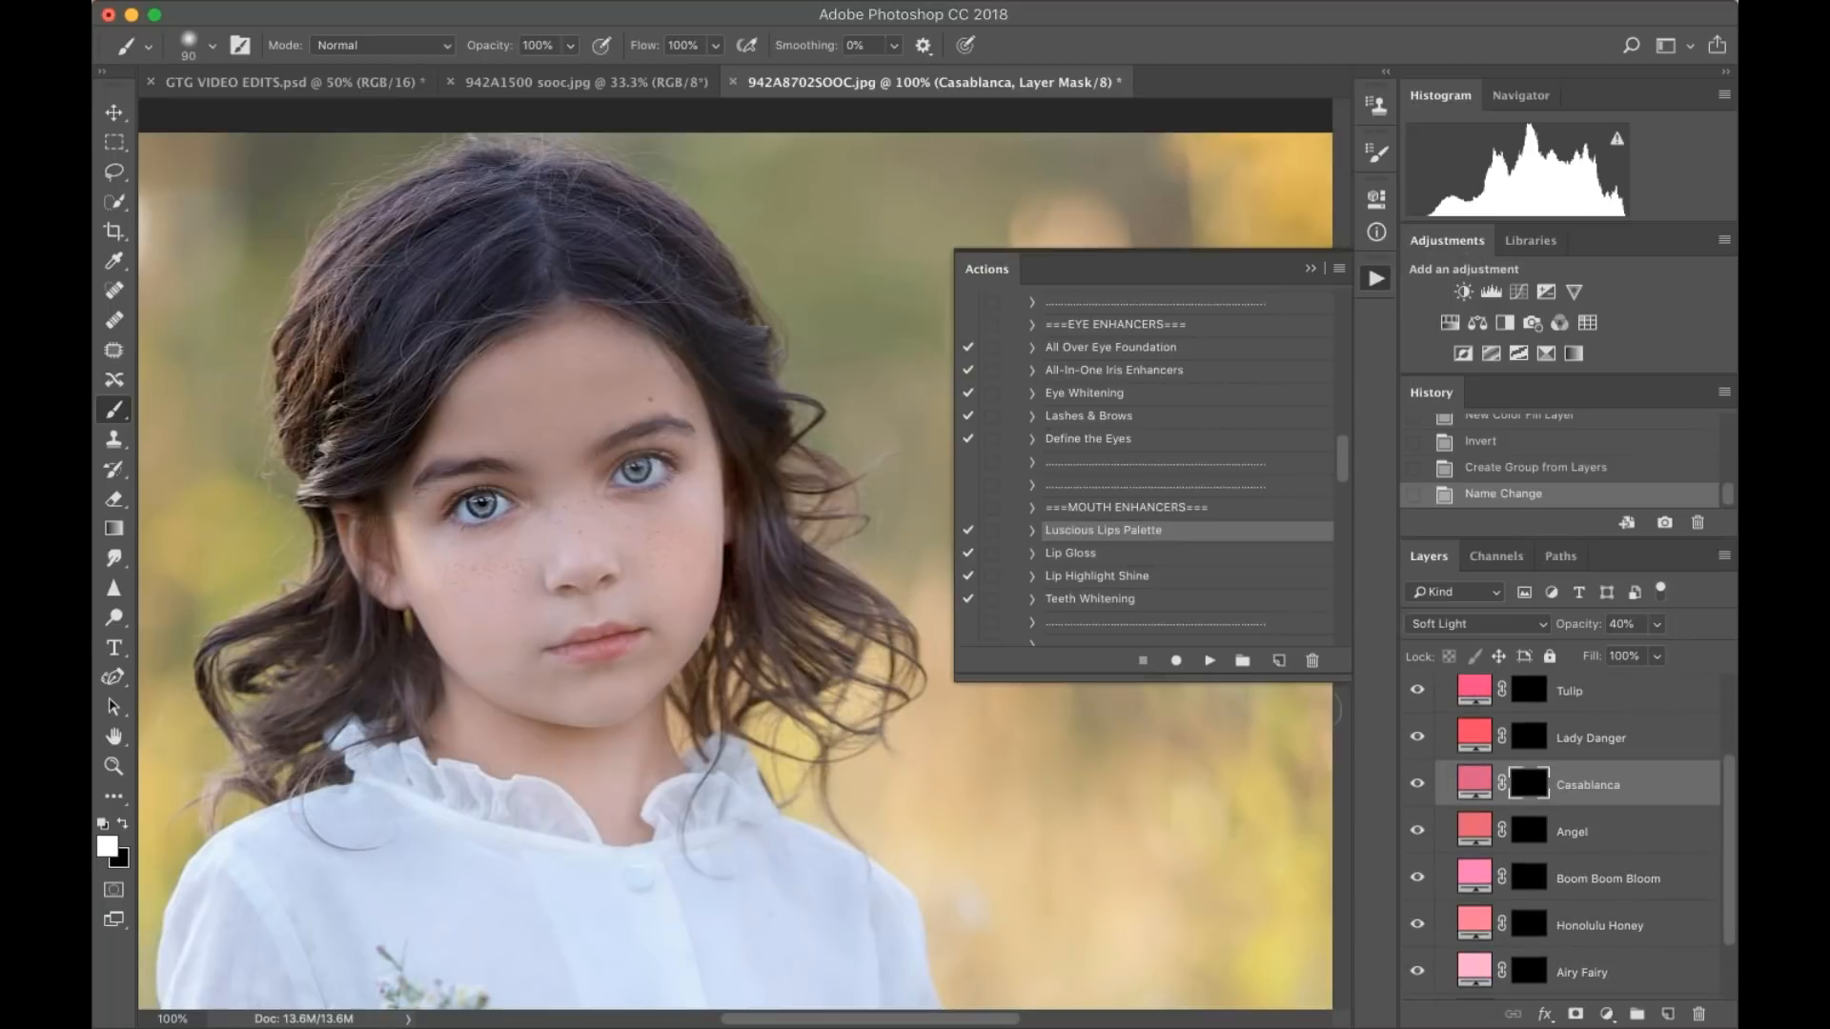
pyautogui.press('super+plus')
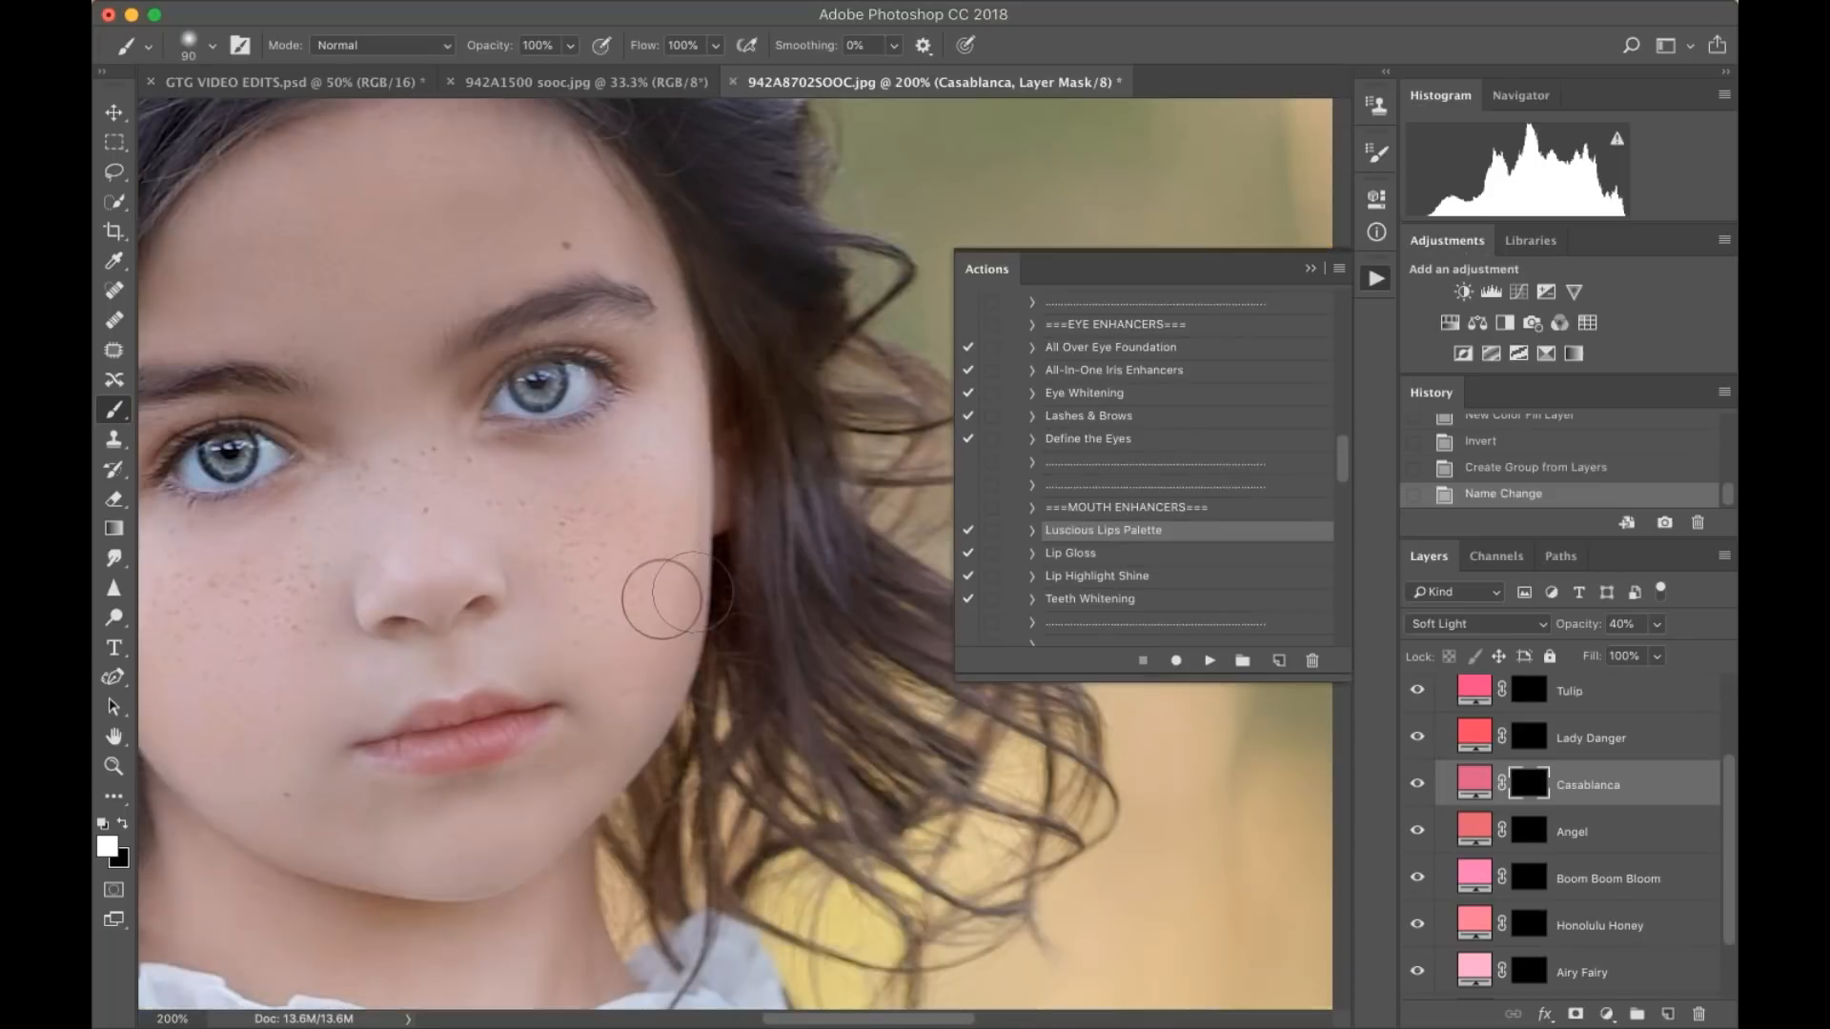
pyautogui.scroll(-4, 667, 595)
pyautogui.press('[')
pyautogui.press('[')
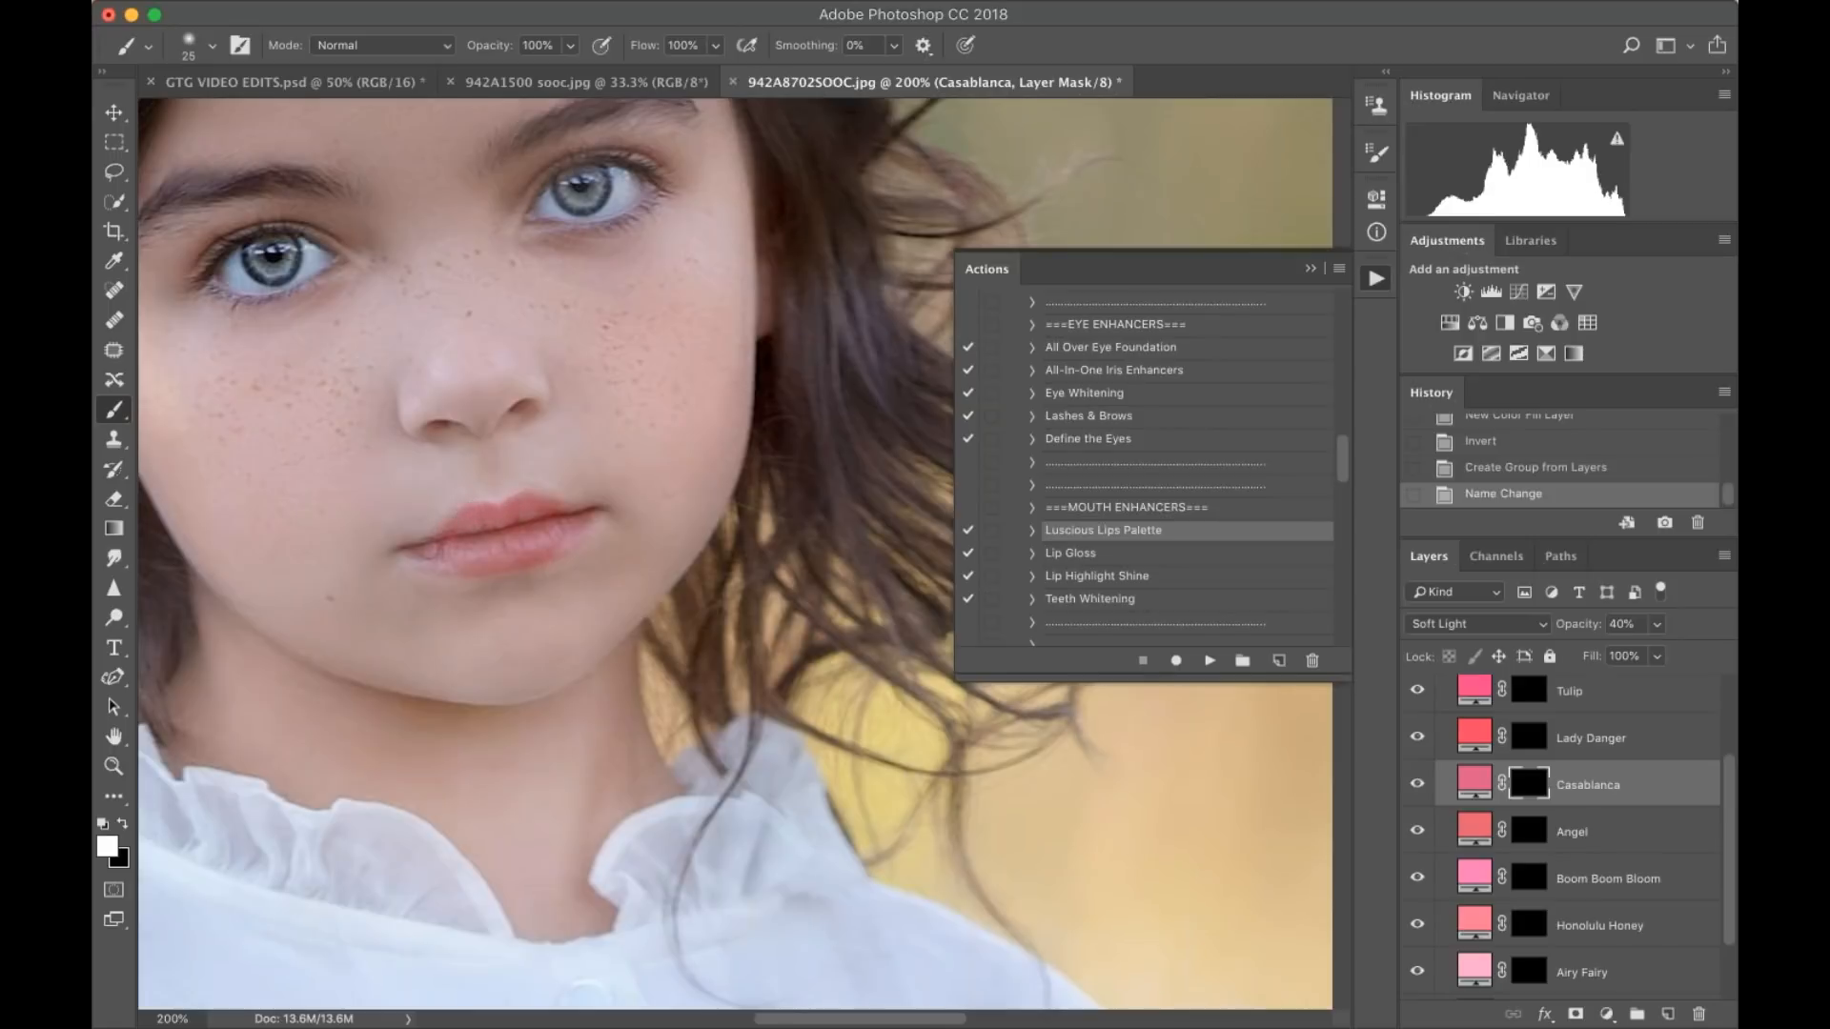
pyautogui.moveTo(417, 553); pyautogui.dragTo(573, 526)
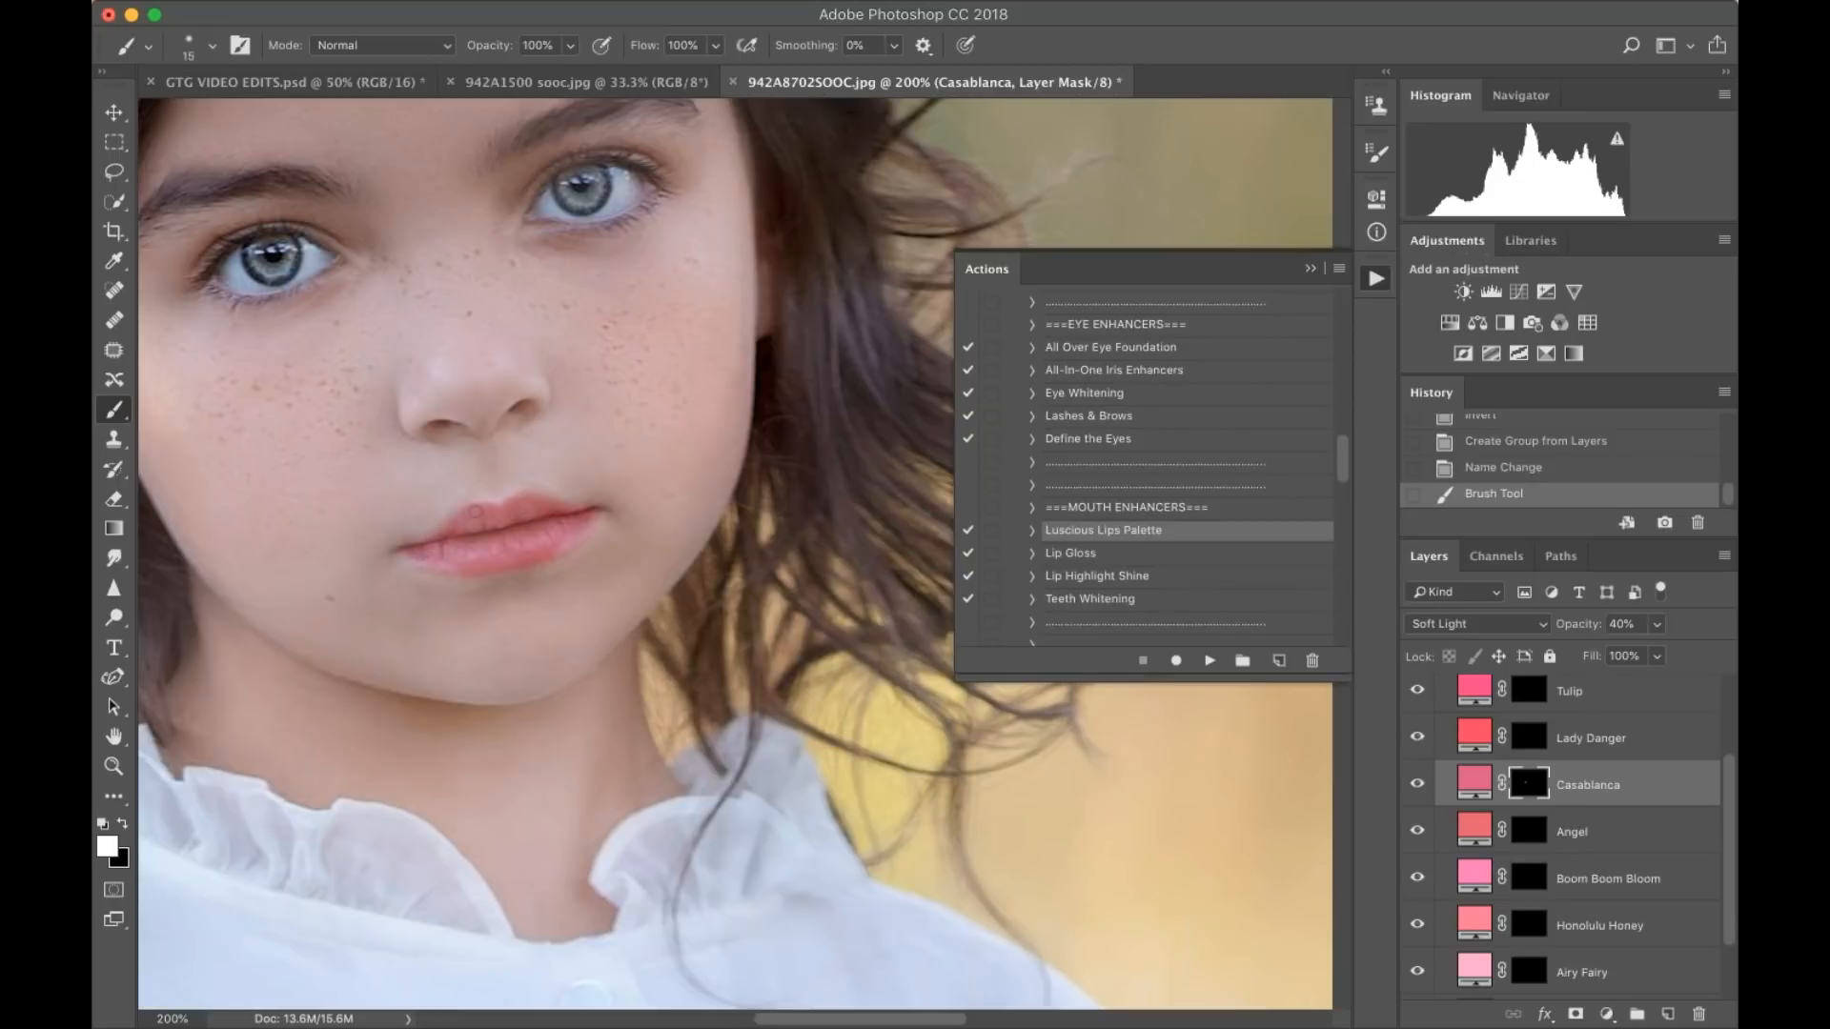
pyautogui.moveTo(509, 540); pyautogui.dragTo(513, 541)
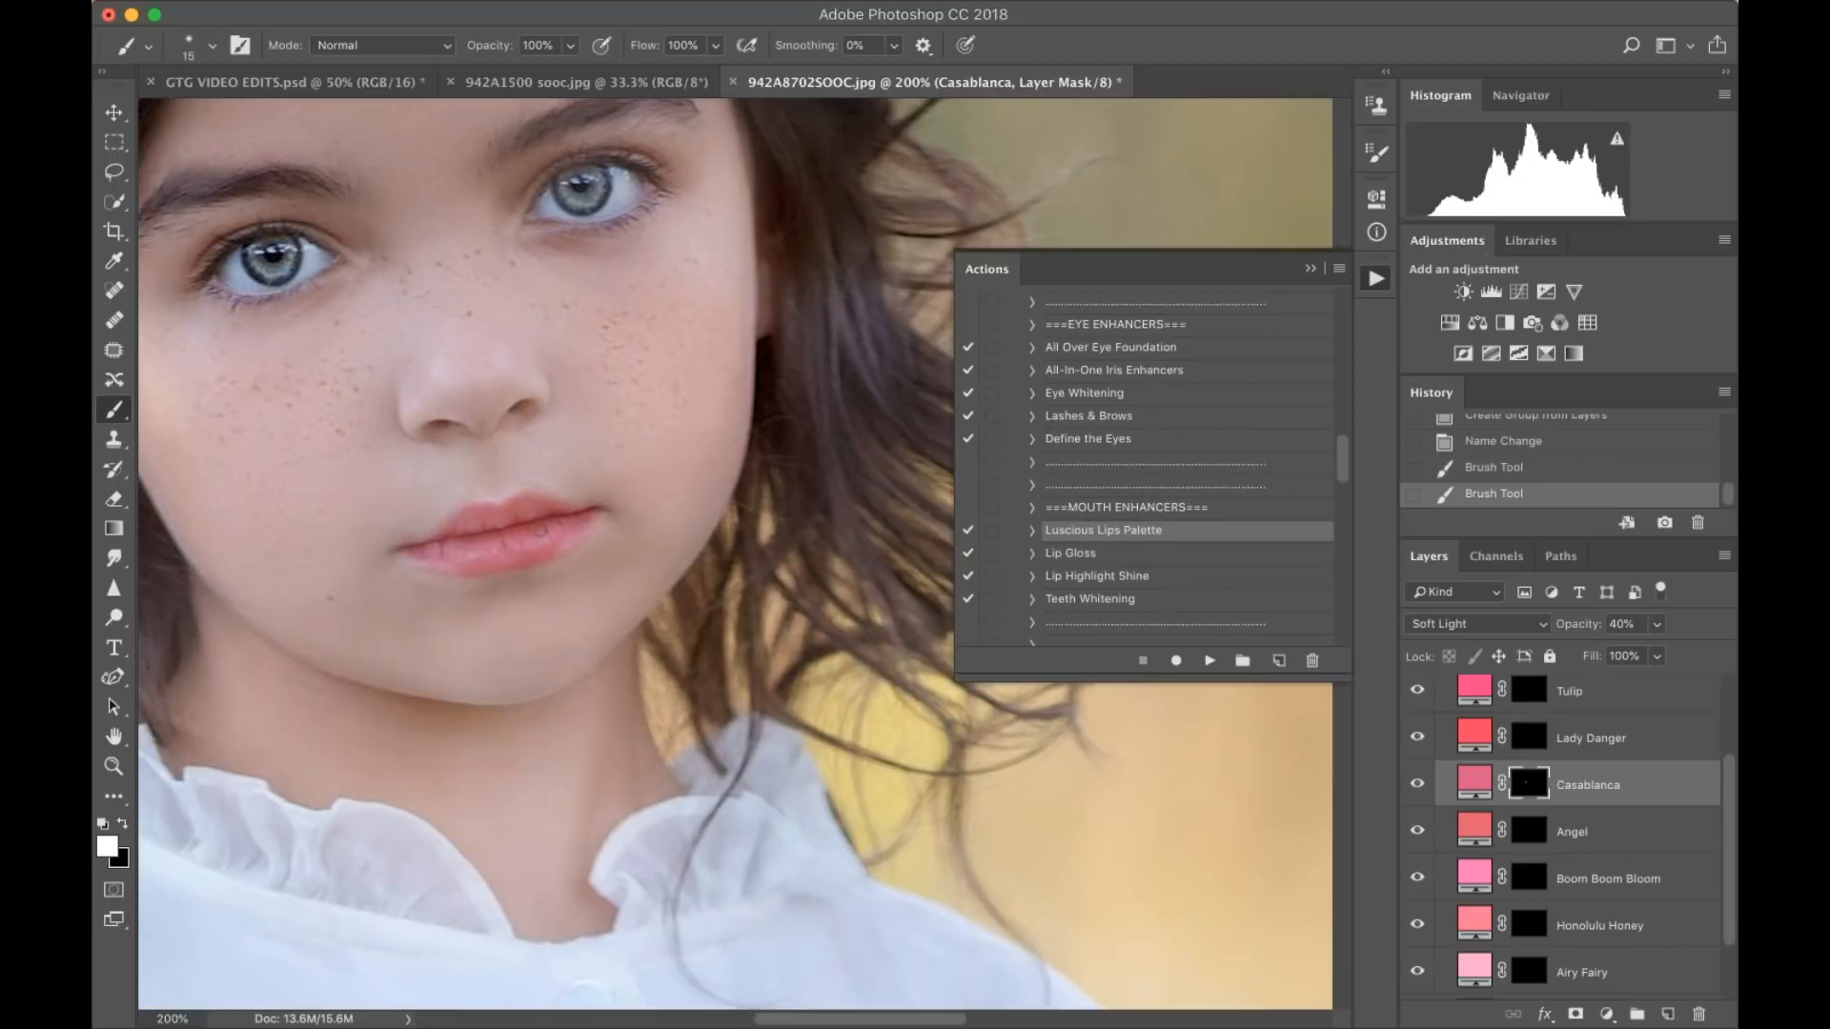
# - Set the Casablanca layer's opacity to 15% and check the lip color by toggling the layer's visibility
pyautogui.press('super+minus')
pyautogui.press('super+minus')
pyautogui.click(1656, 623)
pyautogui.click(1633, 653)
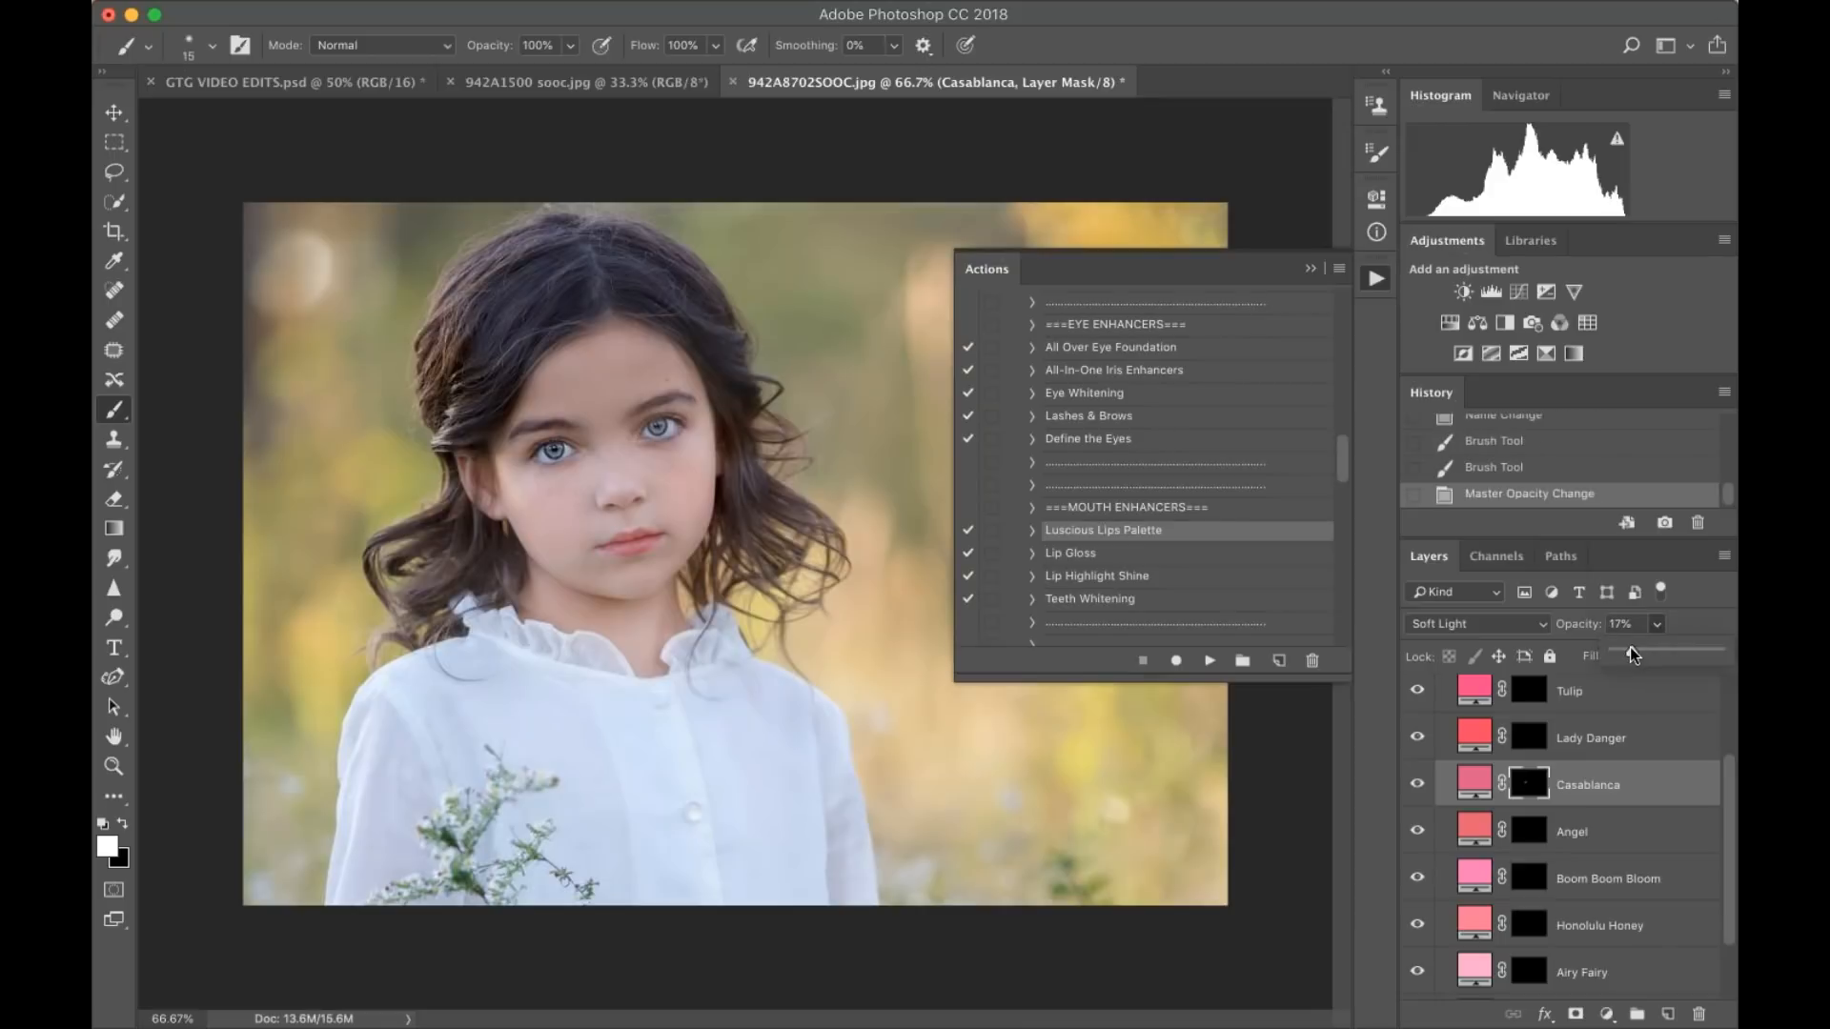
pyautogui.click(1420, 785)
# - Run the Lip Highlight Shine action and paint its mask white along the lower lip
pyautogui.click(1134, 575)
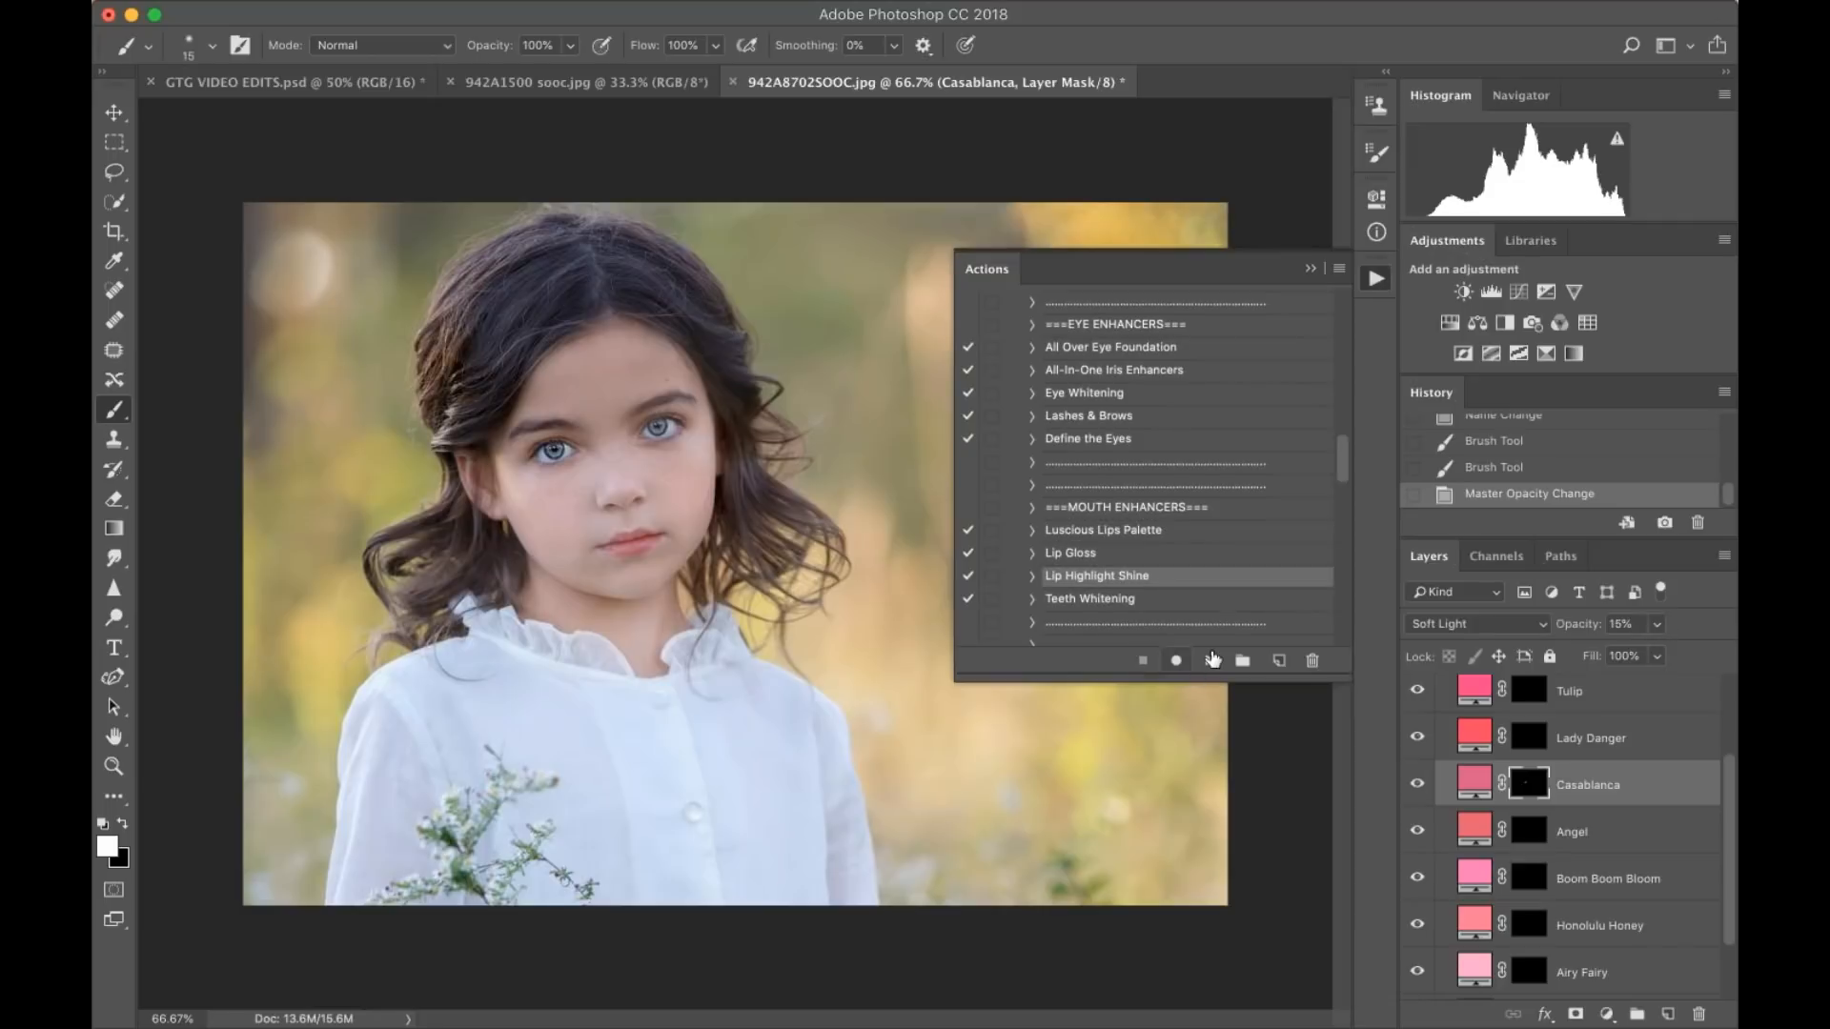
pyautogui.click(1209, 660)
pyautogui.press('super+plus')
pyautogui.press('super+plus')
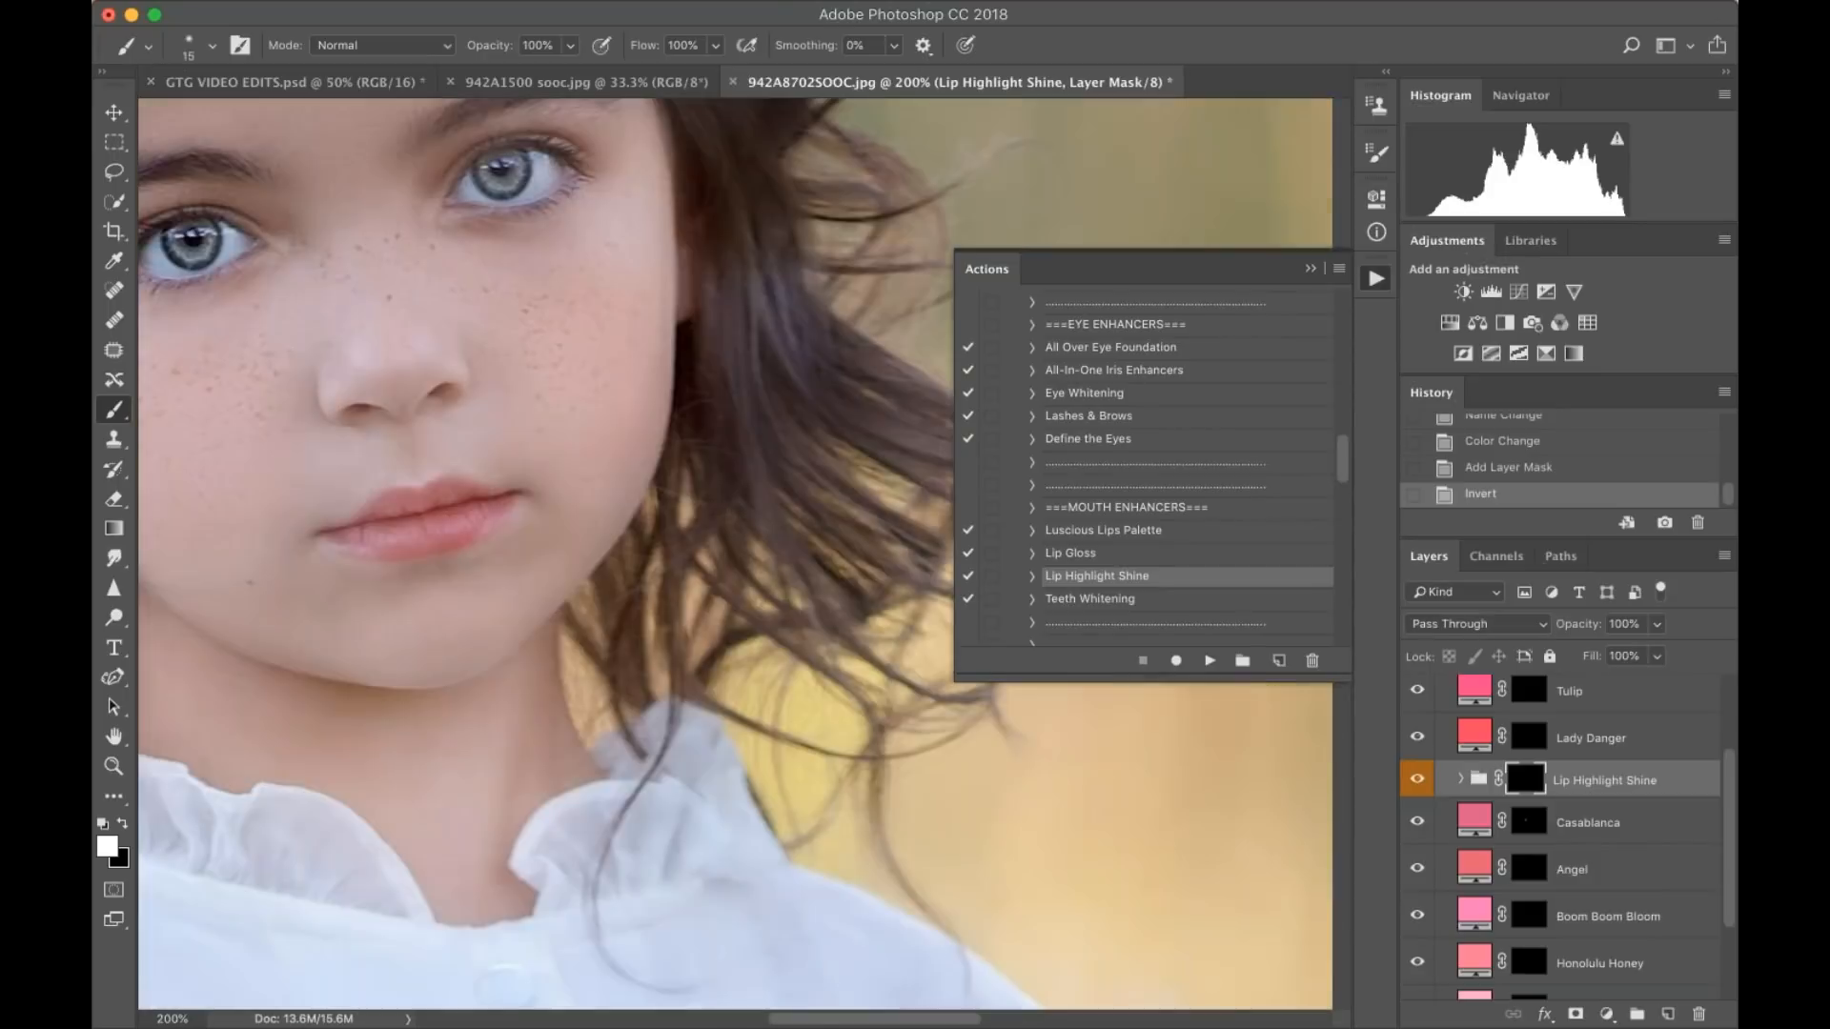
pyautogui.moveTo(401, 534)
pyautogui.mouseDown()
pyautogui.moveTo(372, 533)
pyautogui.moveTo(444, 521)
pyautogui.mouseUp()
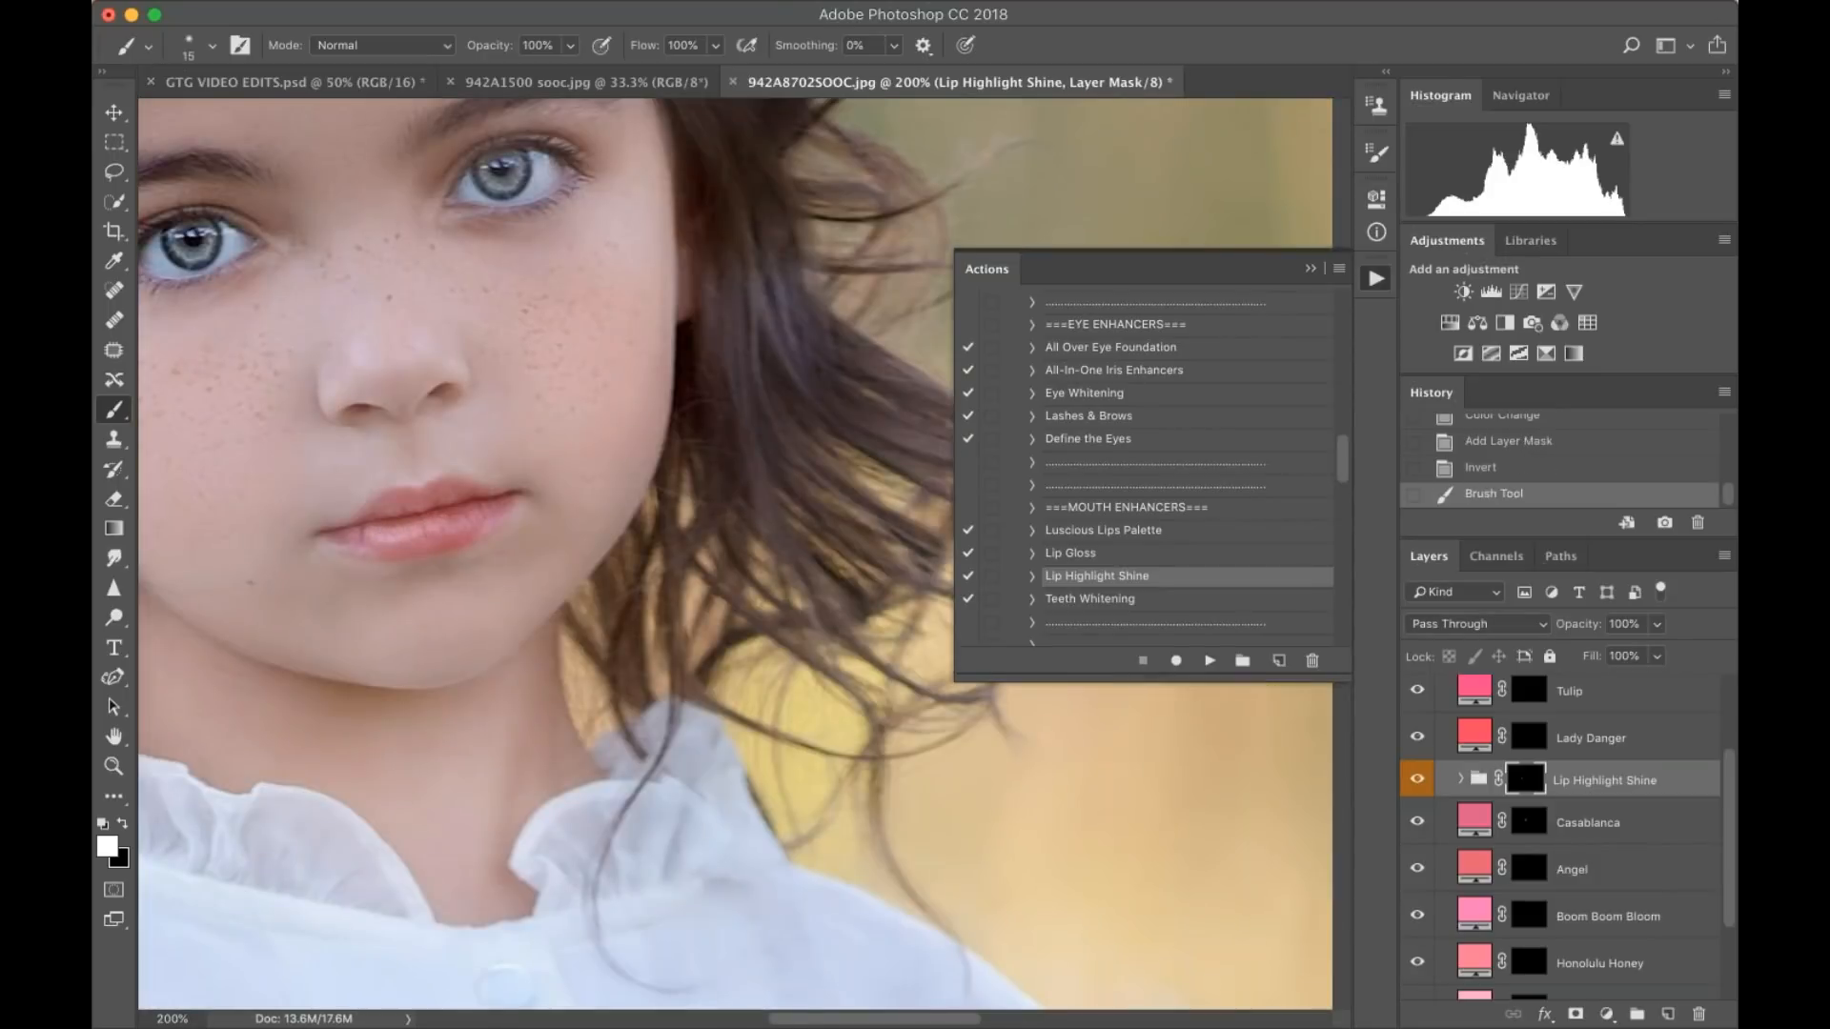
# - Set the Lip Highlight Shine group's opacity to 32% and paint extra highlights on the lower and upper lips
pyautogui.click(1656, 623)
pyautogui.moveTo(1661, 649); pyautogui.dragTo(1582, 649)
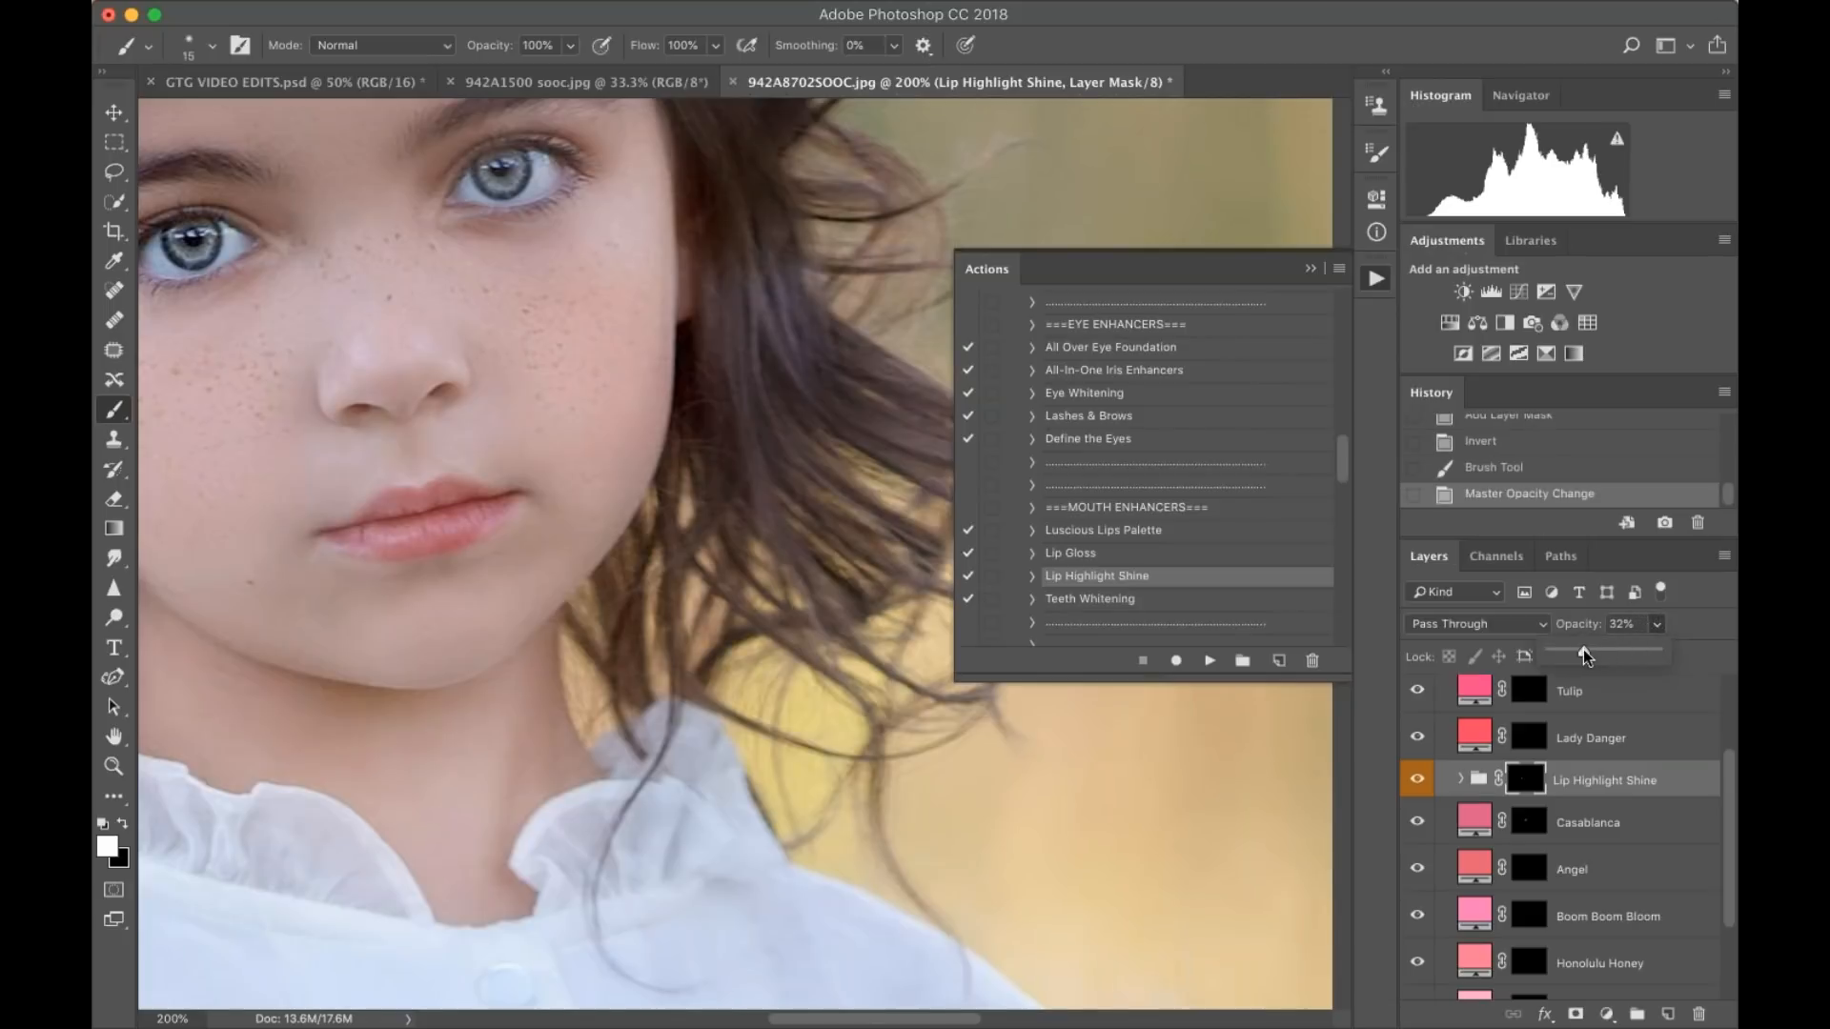
pyautogui.click(1416, 782)
pyautogui.moveTo(454, 527); pyautogui.dragTo(470, 517)
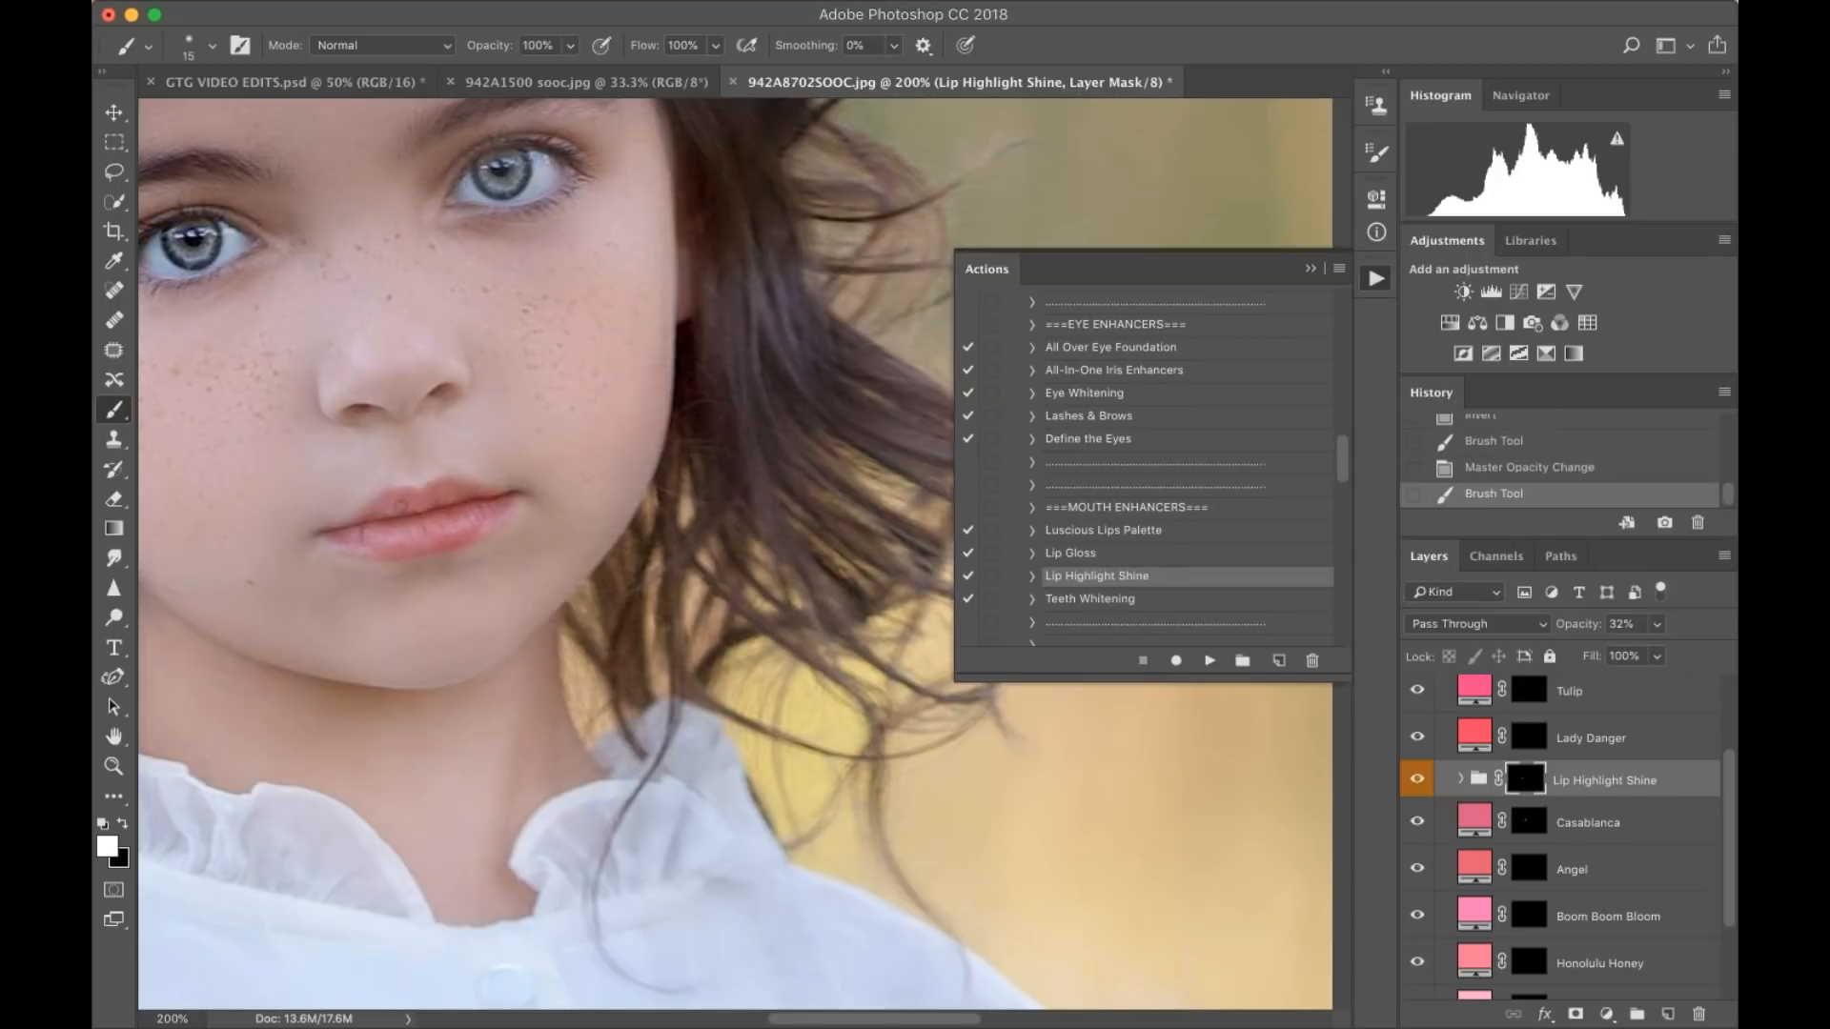
pyautogui.click(400, 507)
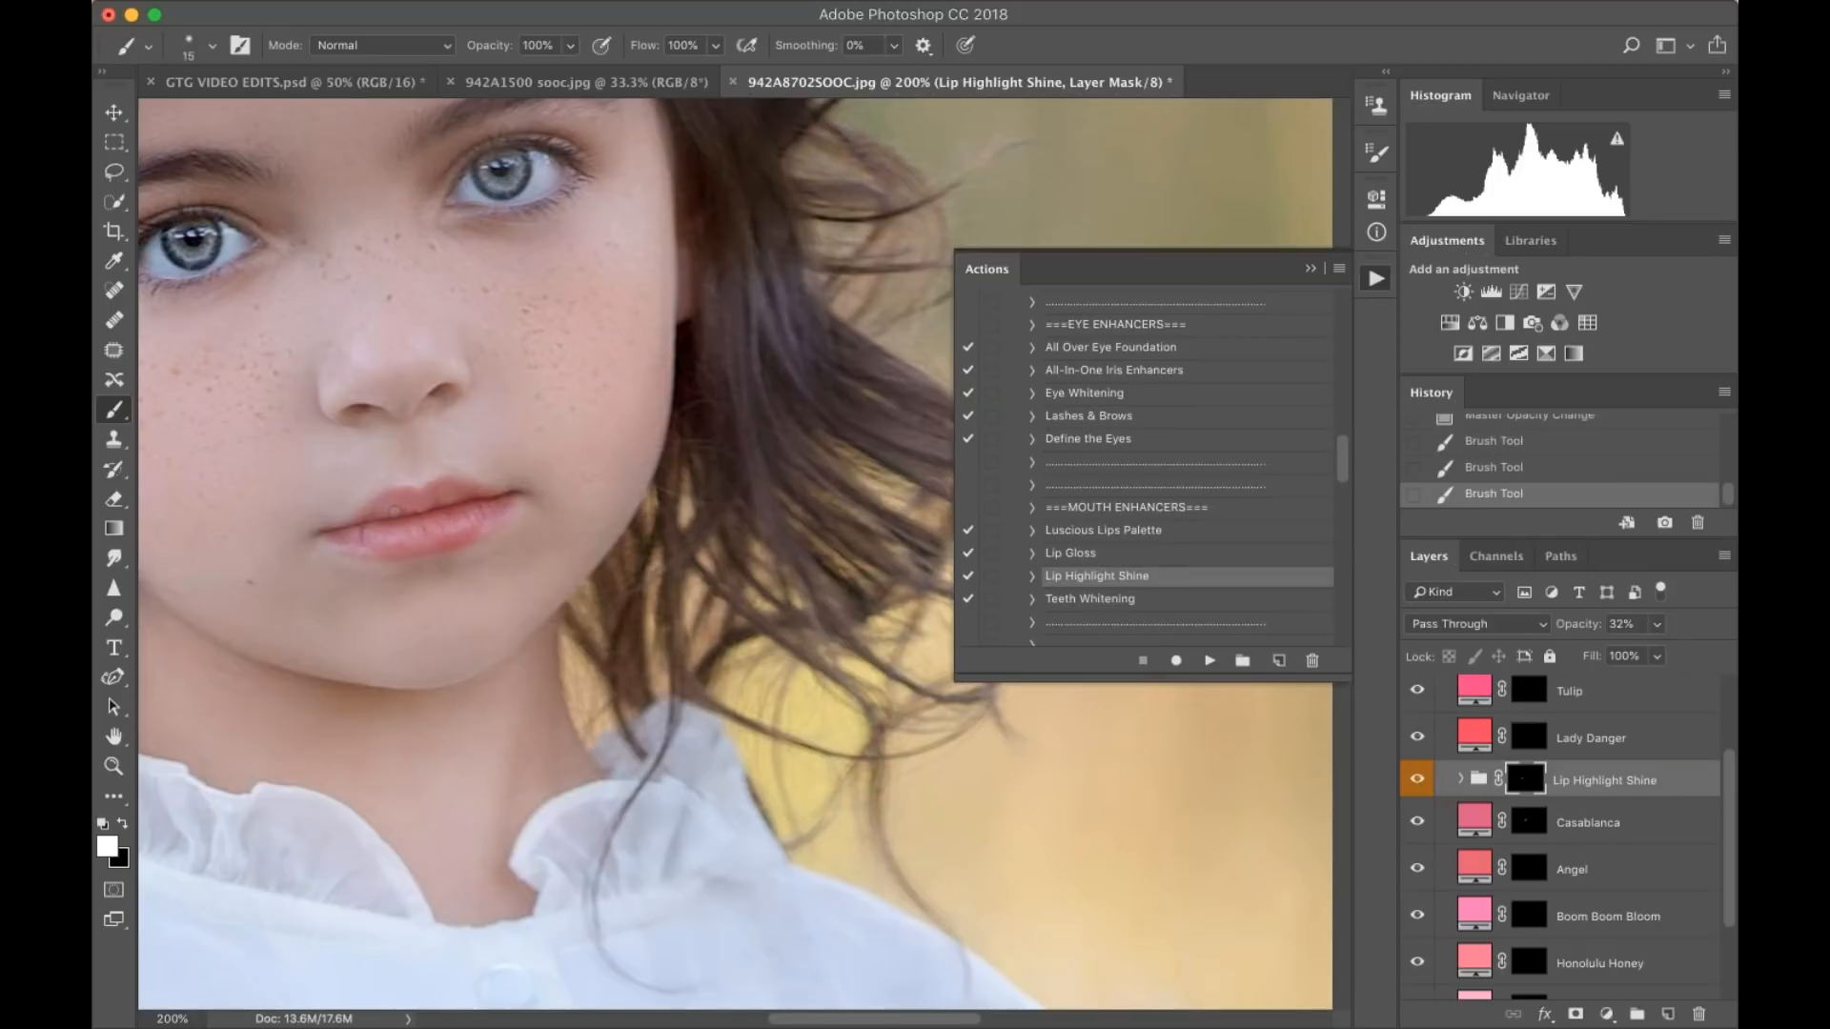
# - Set the Lip Highlight Shine group's opacity to 25%
pyautogui.click(1656, 624)
pyautogui.moveTo(1649, 655); pyautogui.dragTo(1641, 654)
pyautogui.press('super+1')
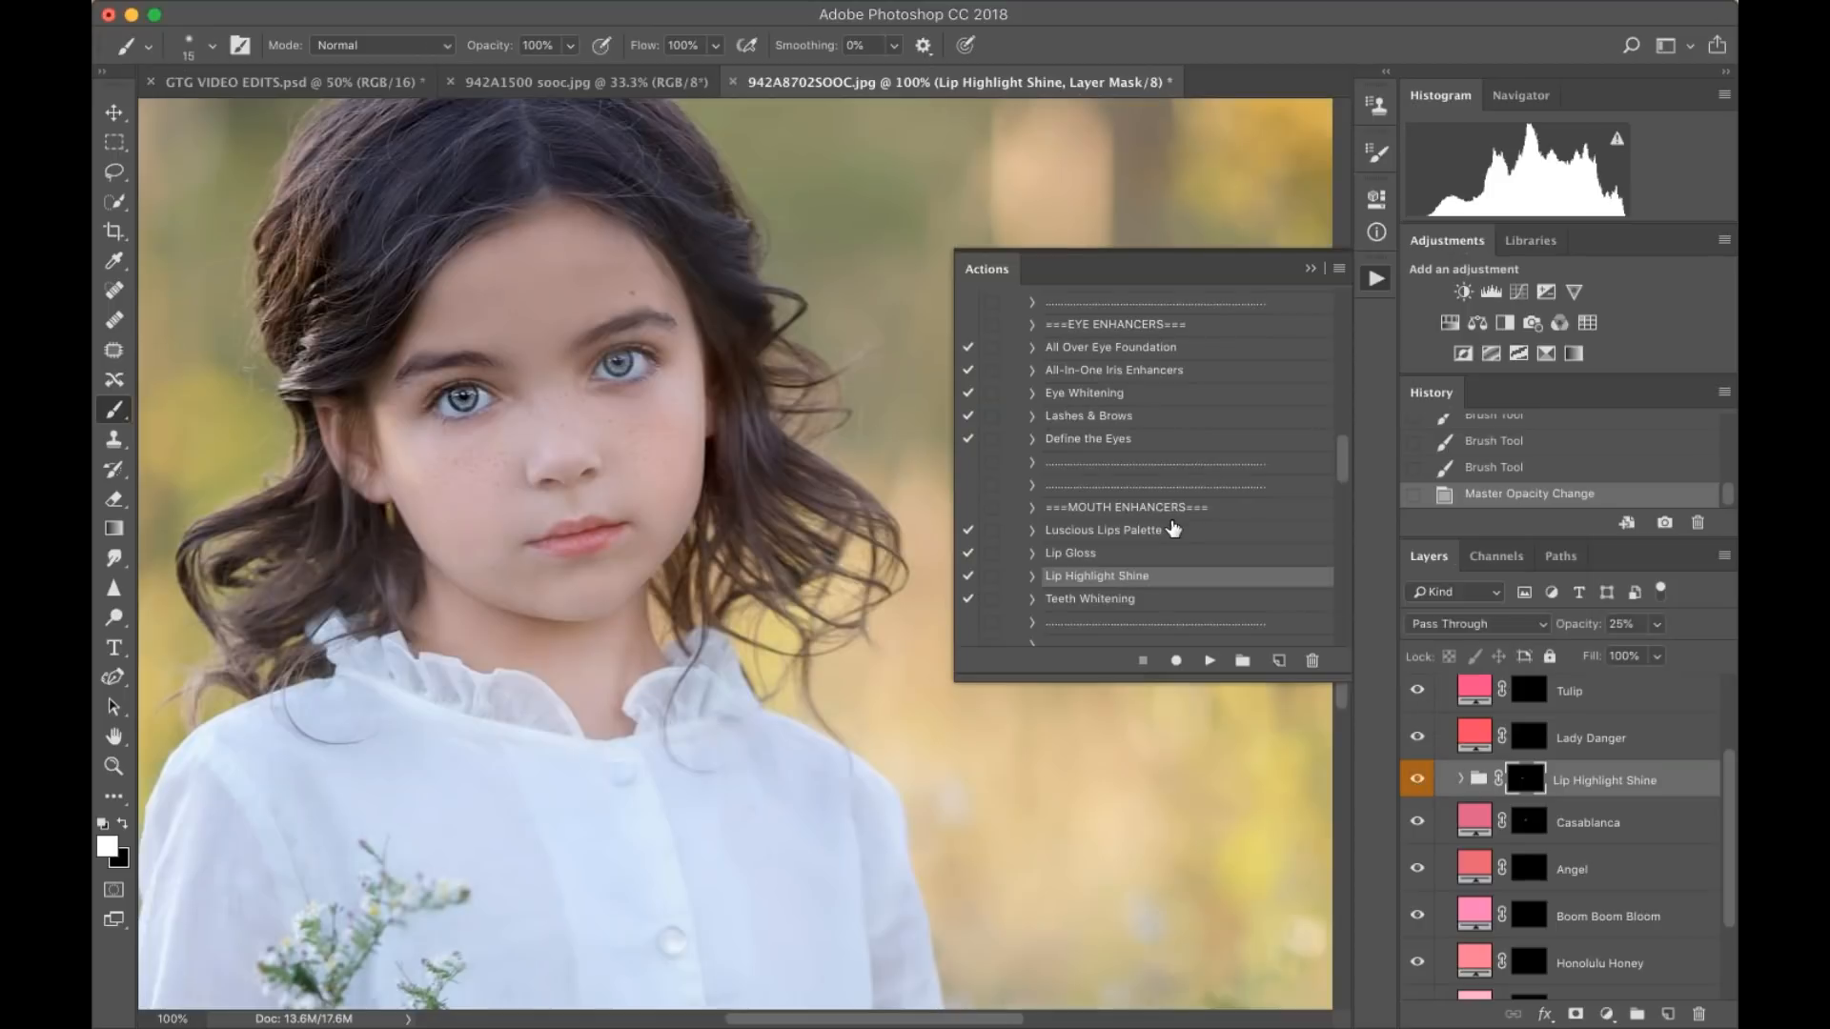
# - Run the Hair So Healthy It Shines action from the hair enhancers section, allowing it to flatten the image
pyautogui.scroll(-5, 1172, 529)
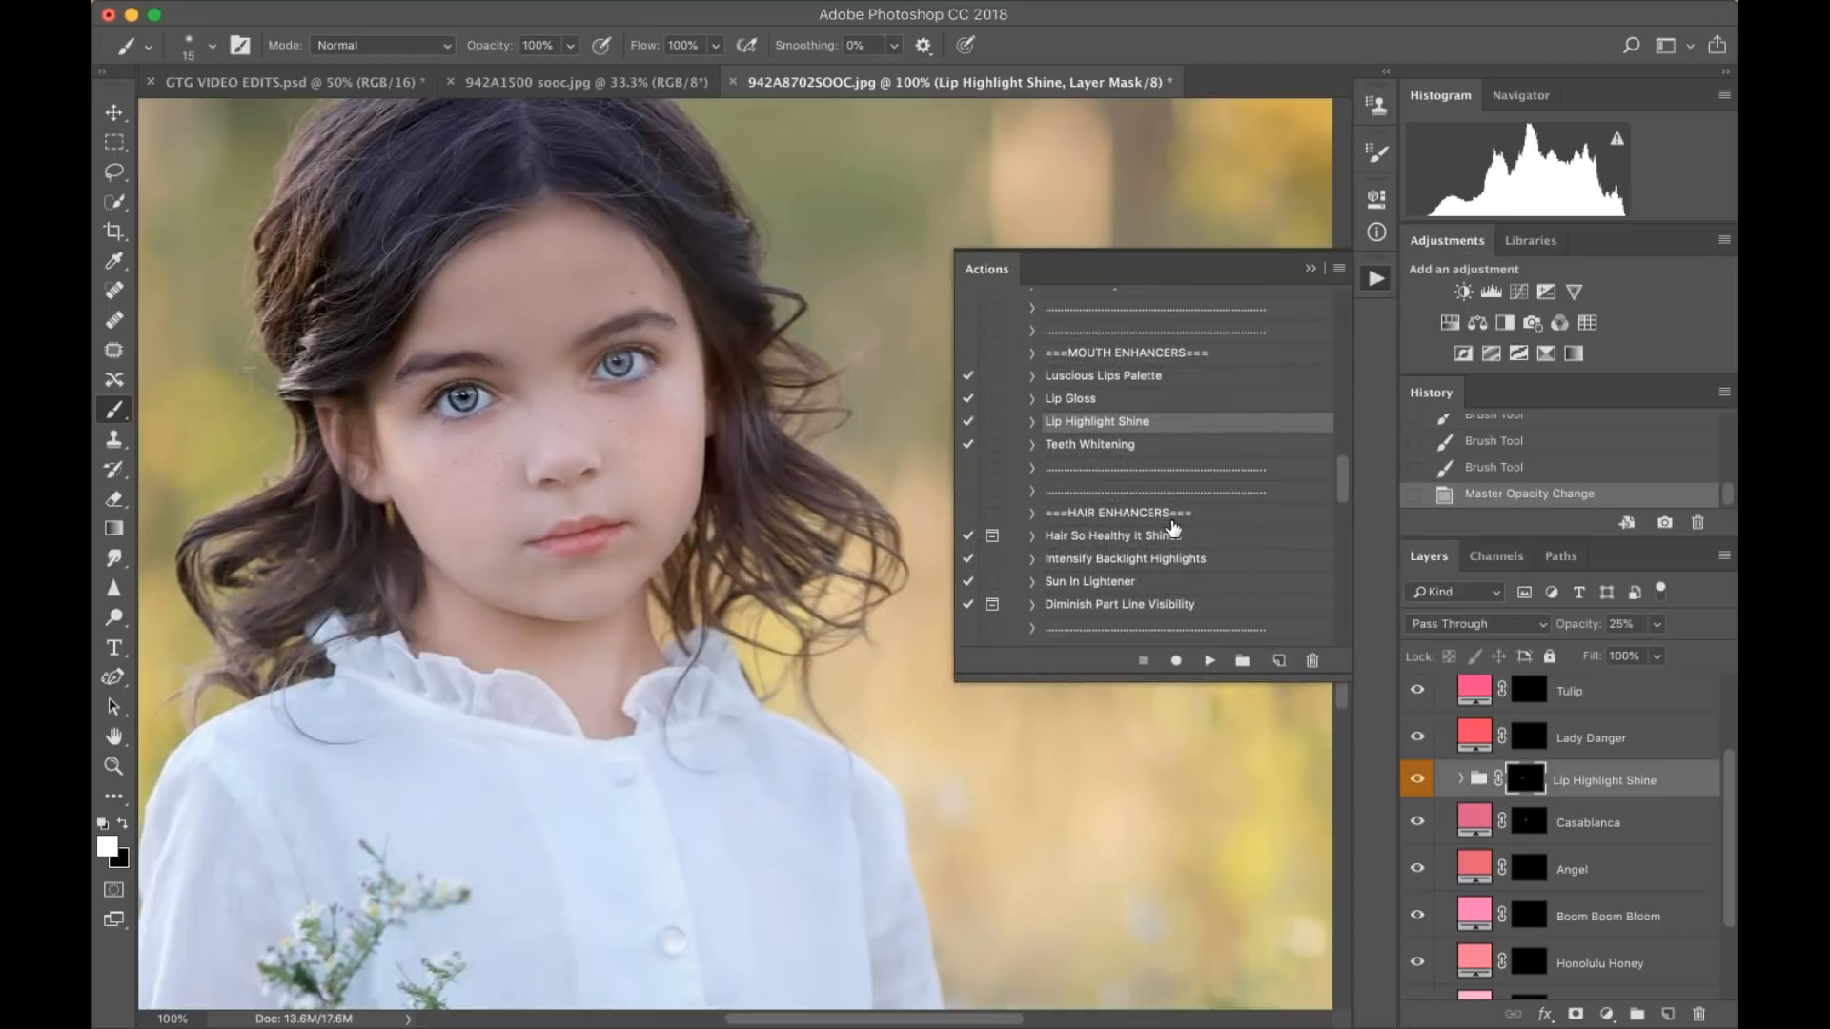
pyautogui.click(1120, 538)
pyautogui.click(1208, 659)
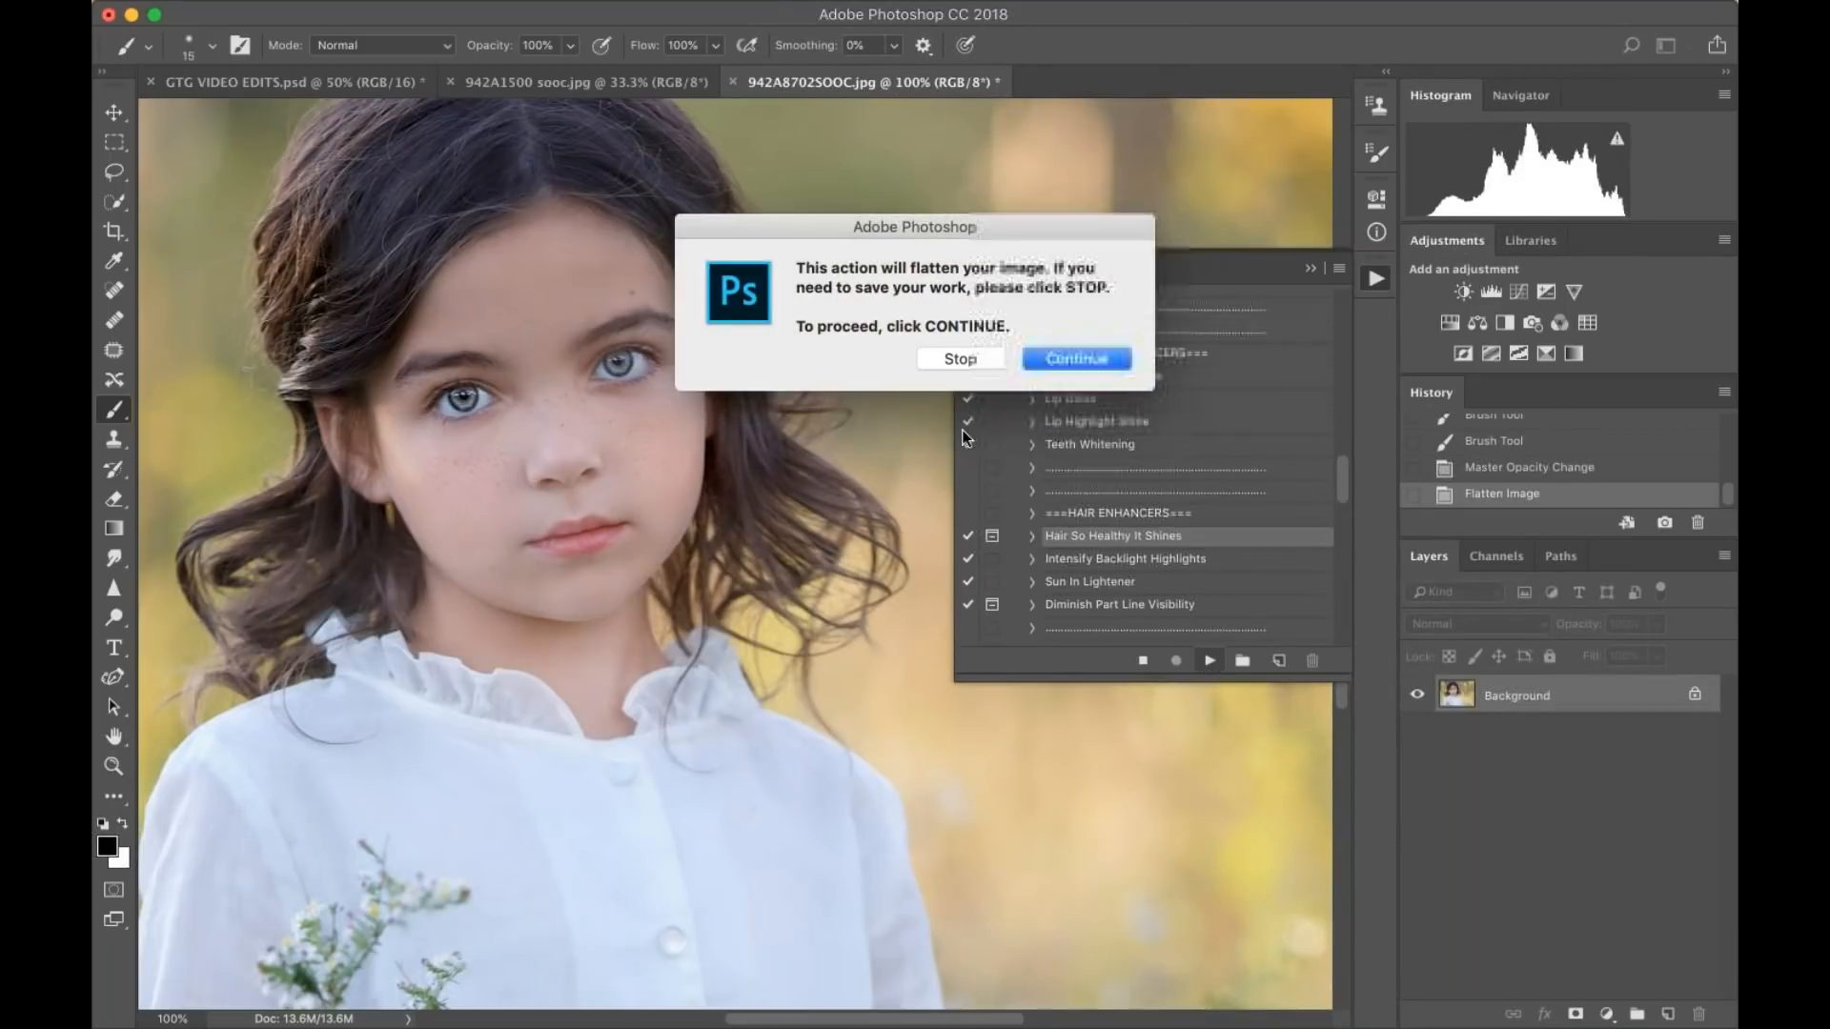
pyautogui.click(1052, 359)
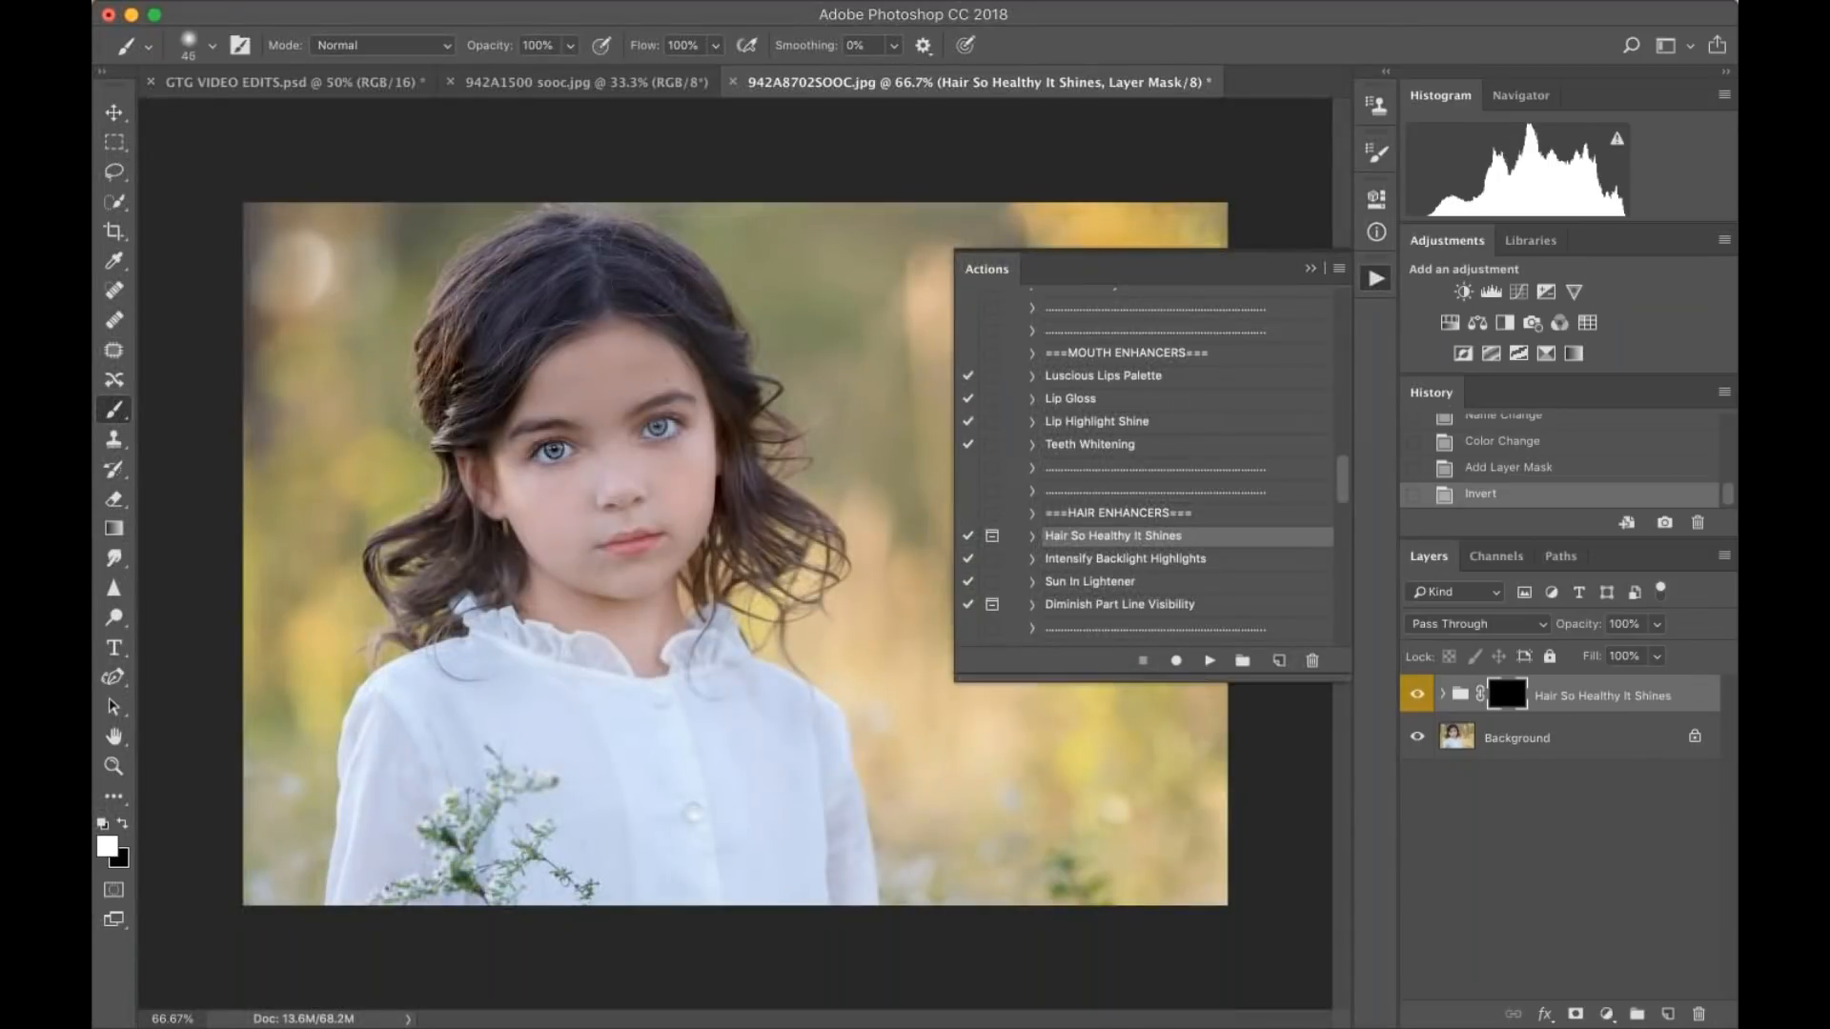
# - Paint white on the Hair So Healthy It Shines mask over the hair on both sides and the crown, using a 175-pixel brush
pyautogui.press(']')
pyautogui.press(']')
pyautogui.press(']')
pyautogui.press(']')
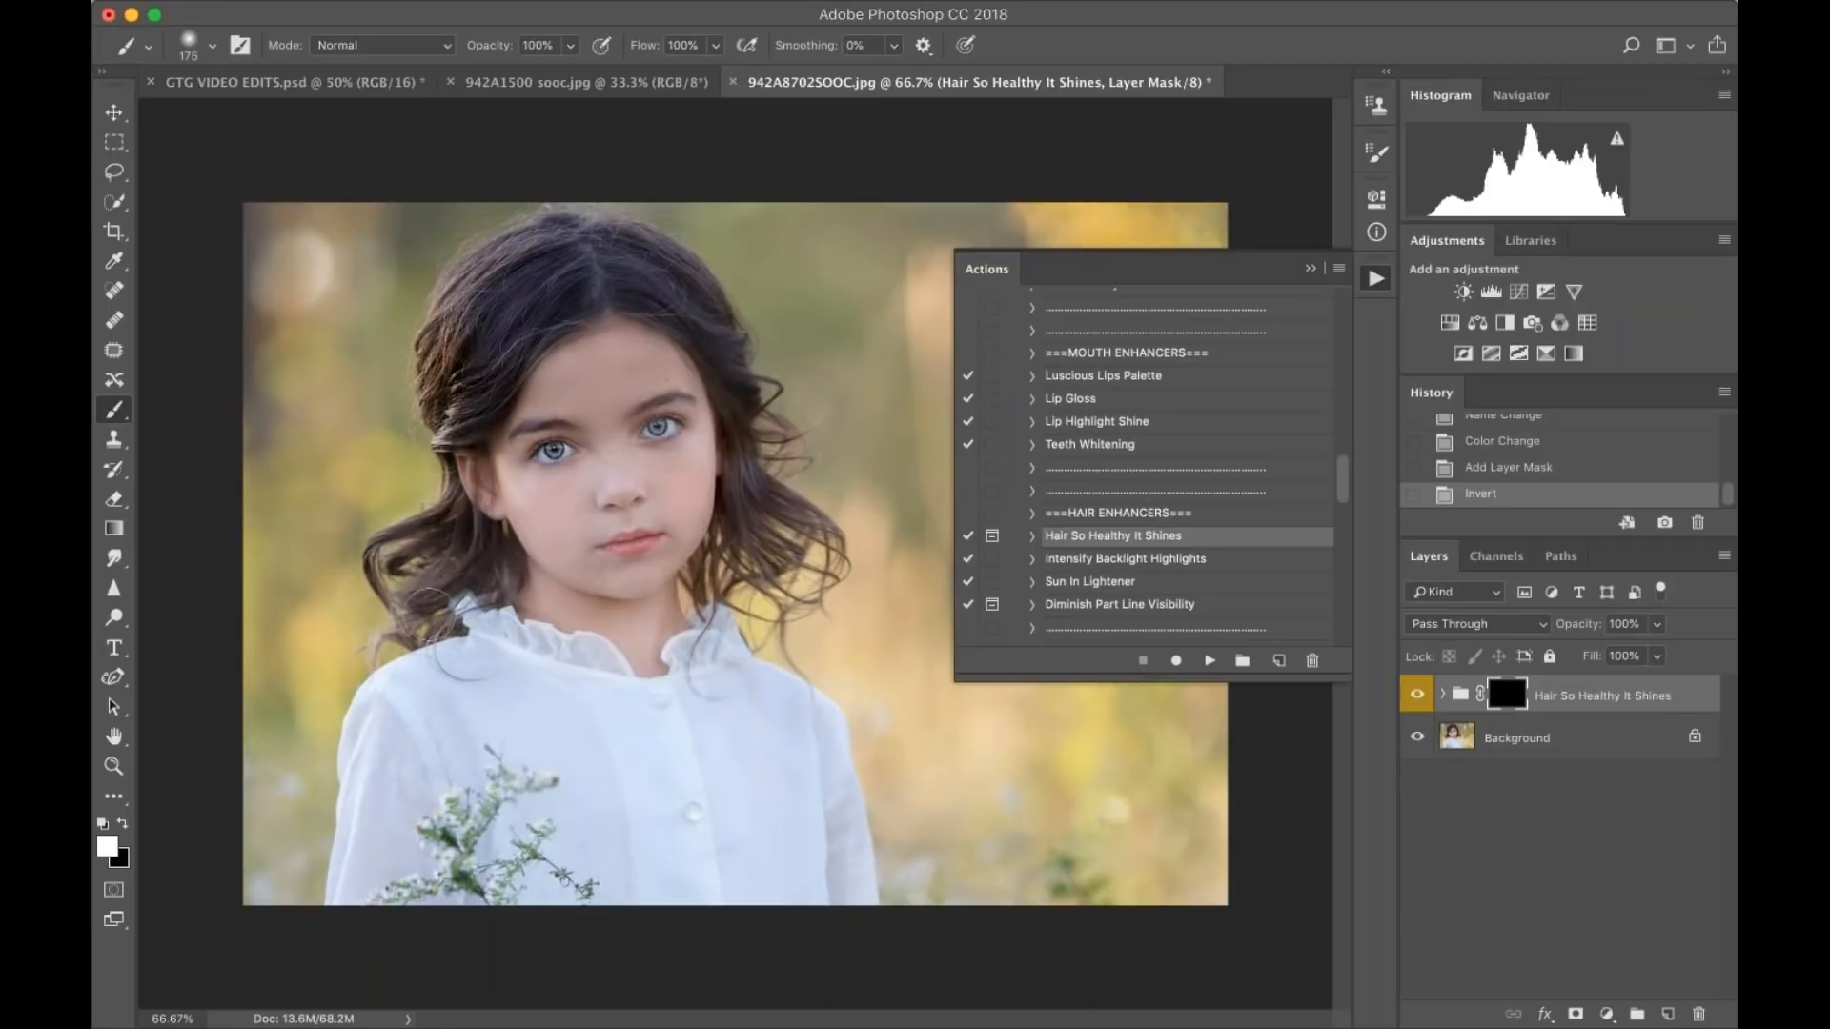
pyautogui.moveTo(431, 505); pyautogui.dragTo(416, 575)
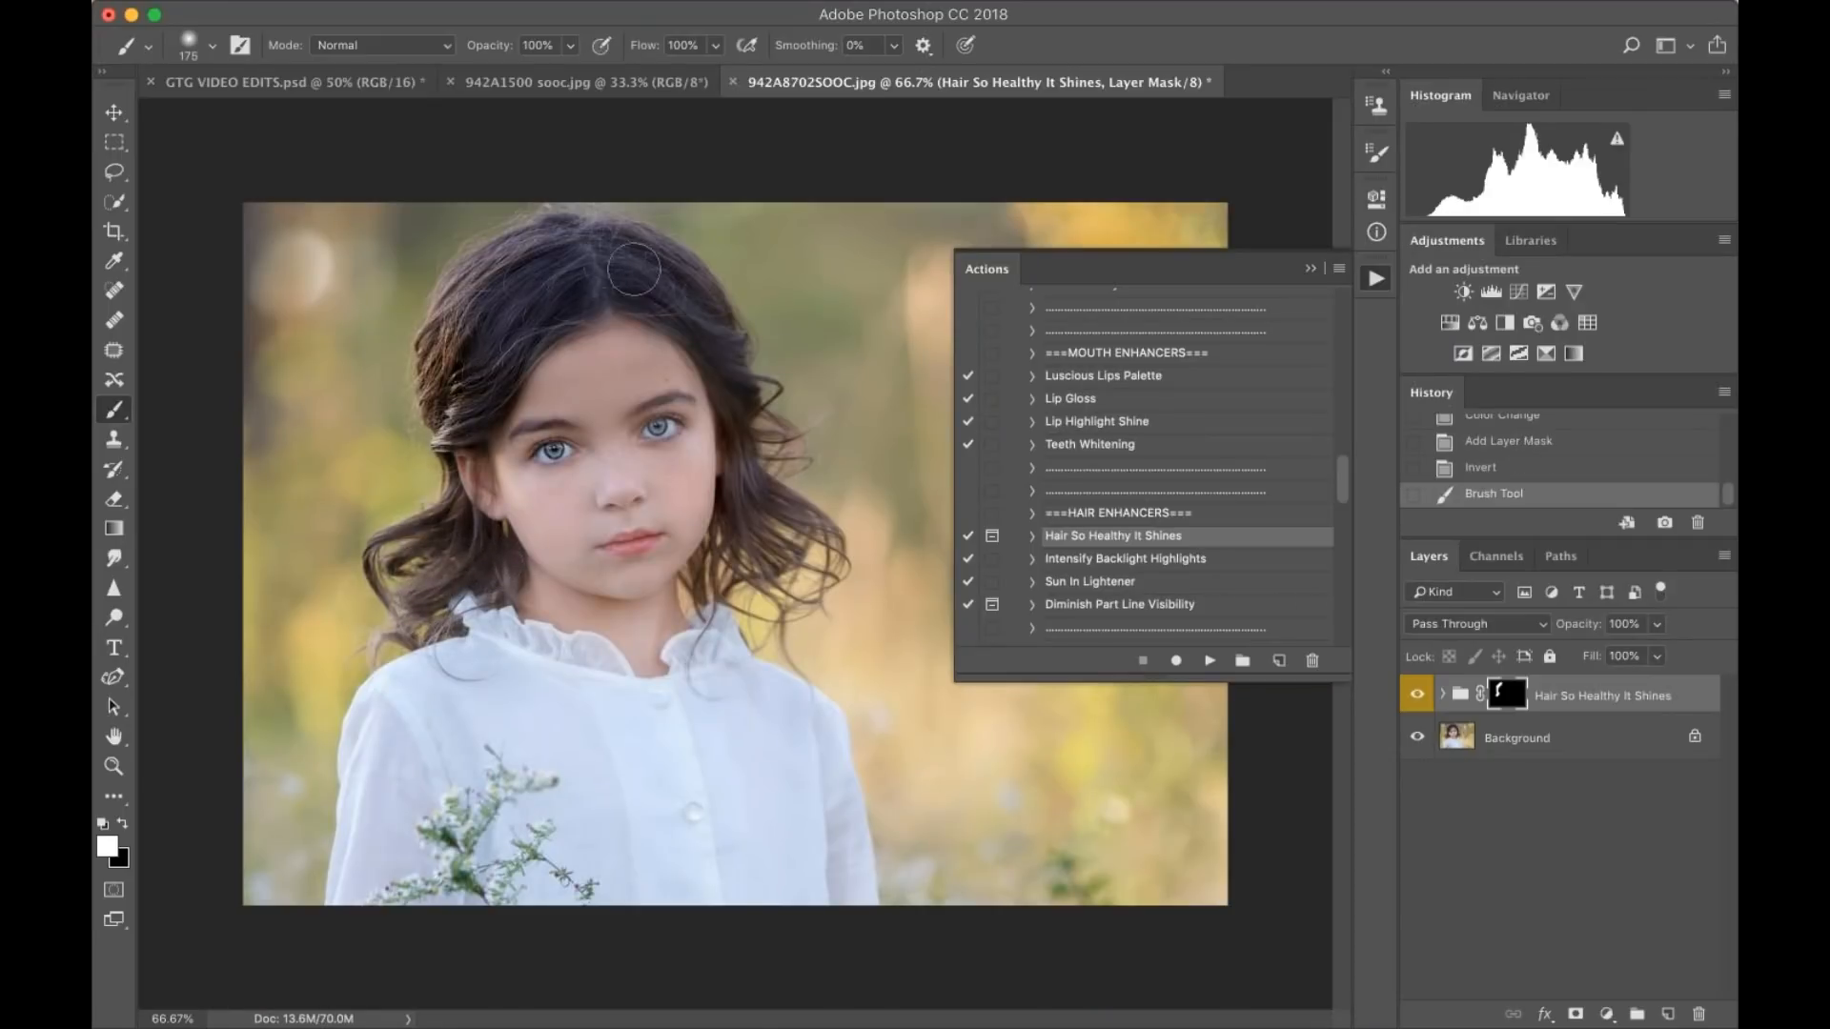
pyautogui.moveTo(758, 582)
pyautogui.mouseDown()
pyautogui.moveTo(760, 600)
pyautogui.moveTo(759, 562)
pyautogui.moveTo(796, 558)
pyautogui.moveTo(772, 553)
pyautogui.mouseUp()
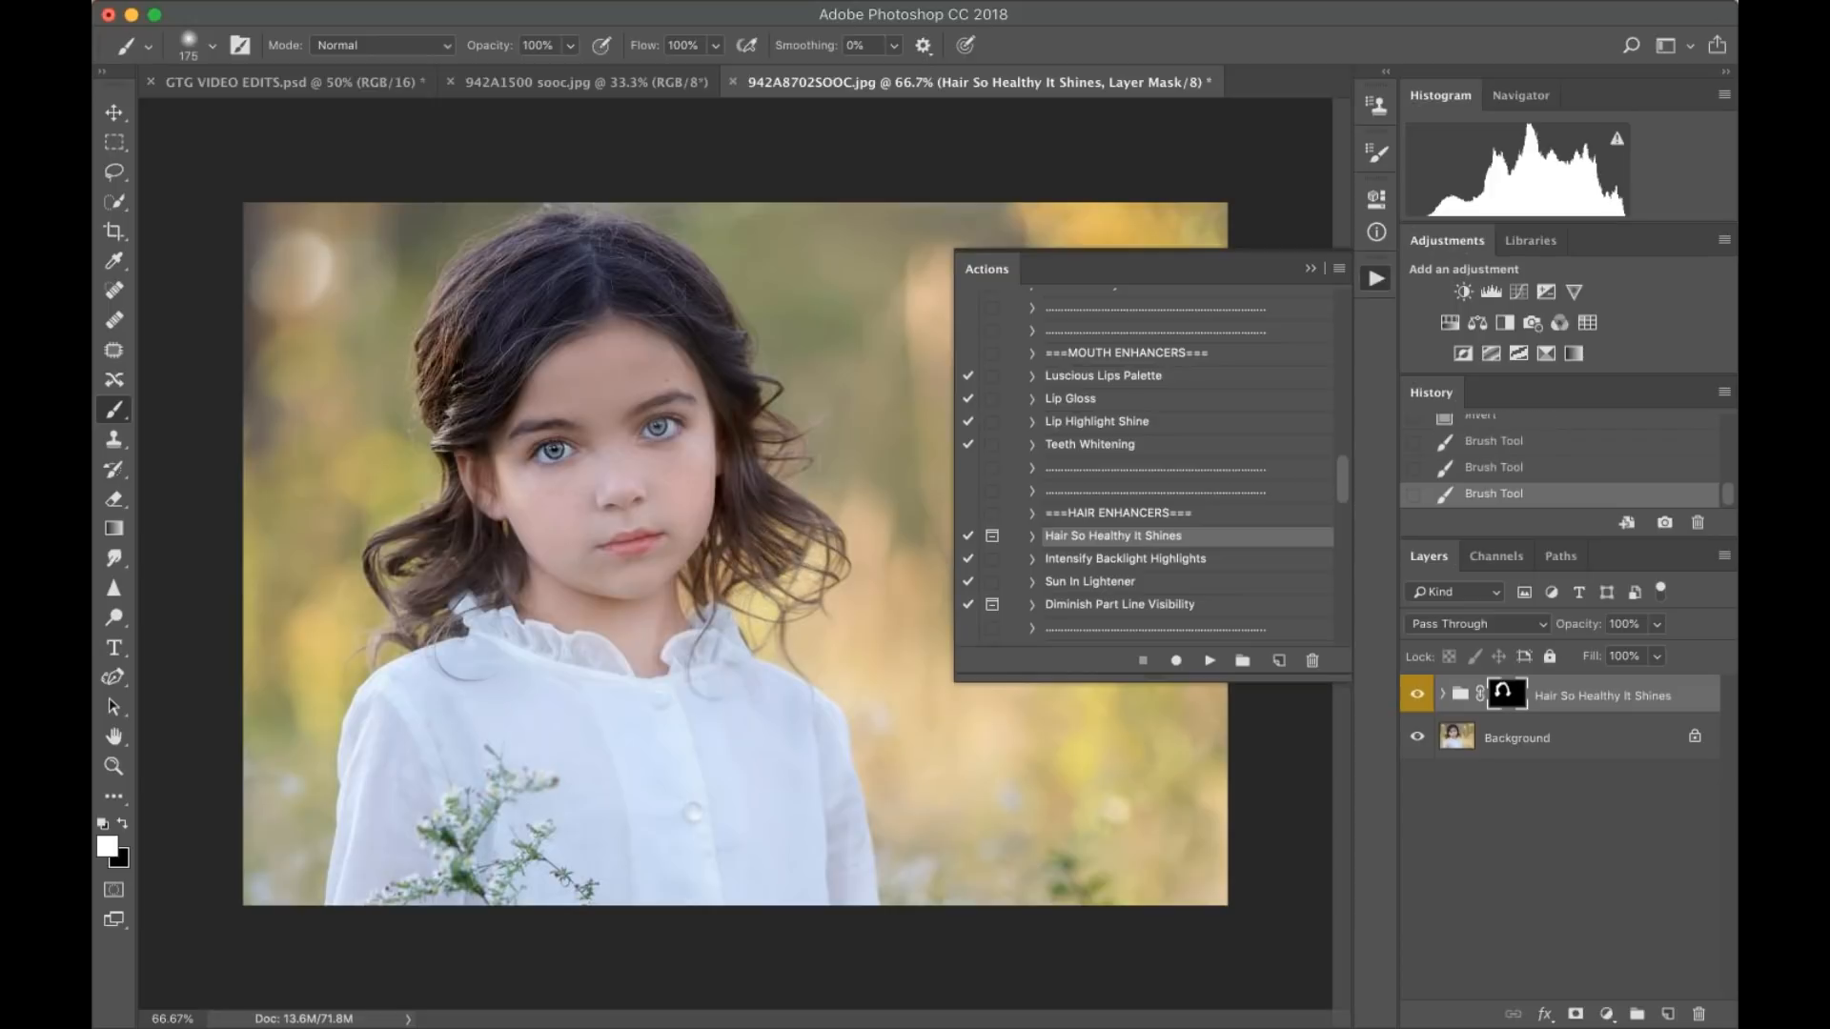
# - Set the Hair So Healthy It Shines group's opacity to 70% and compare the hair with and without the effect
pyautogui.click(1415, 695)
pyautogui.click(1415, 696)
pyautogui.click(1415, 696)
pyautogui.click(1415, 697)
pyautogui.click(1415, 697)
pyautogui.click(1657, 624)
pyautogui.moveTo(1662, 649); pyautogui.dragTo(1624, 649)
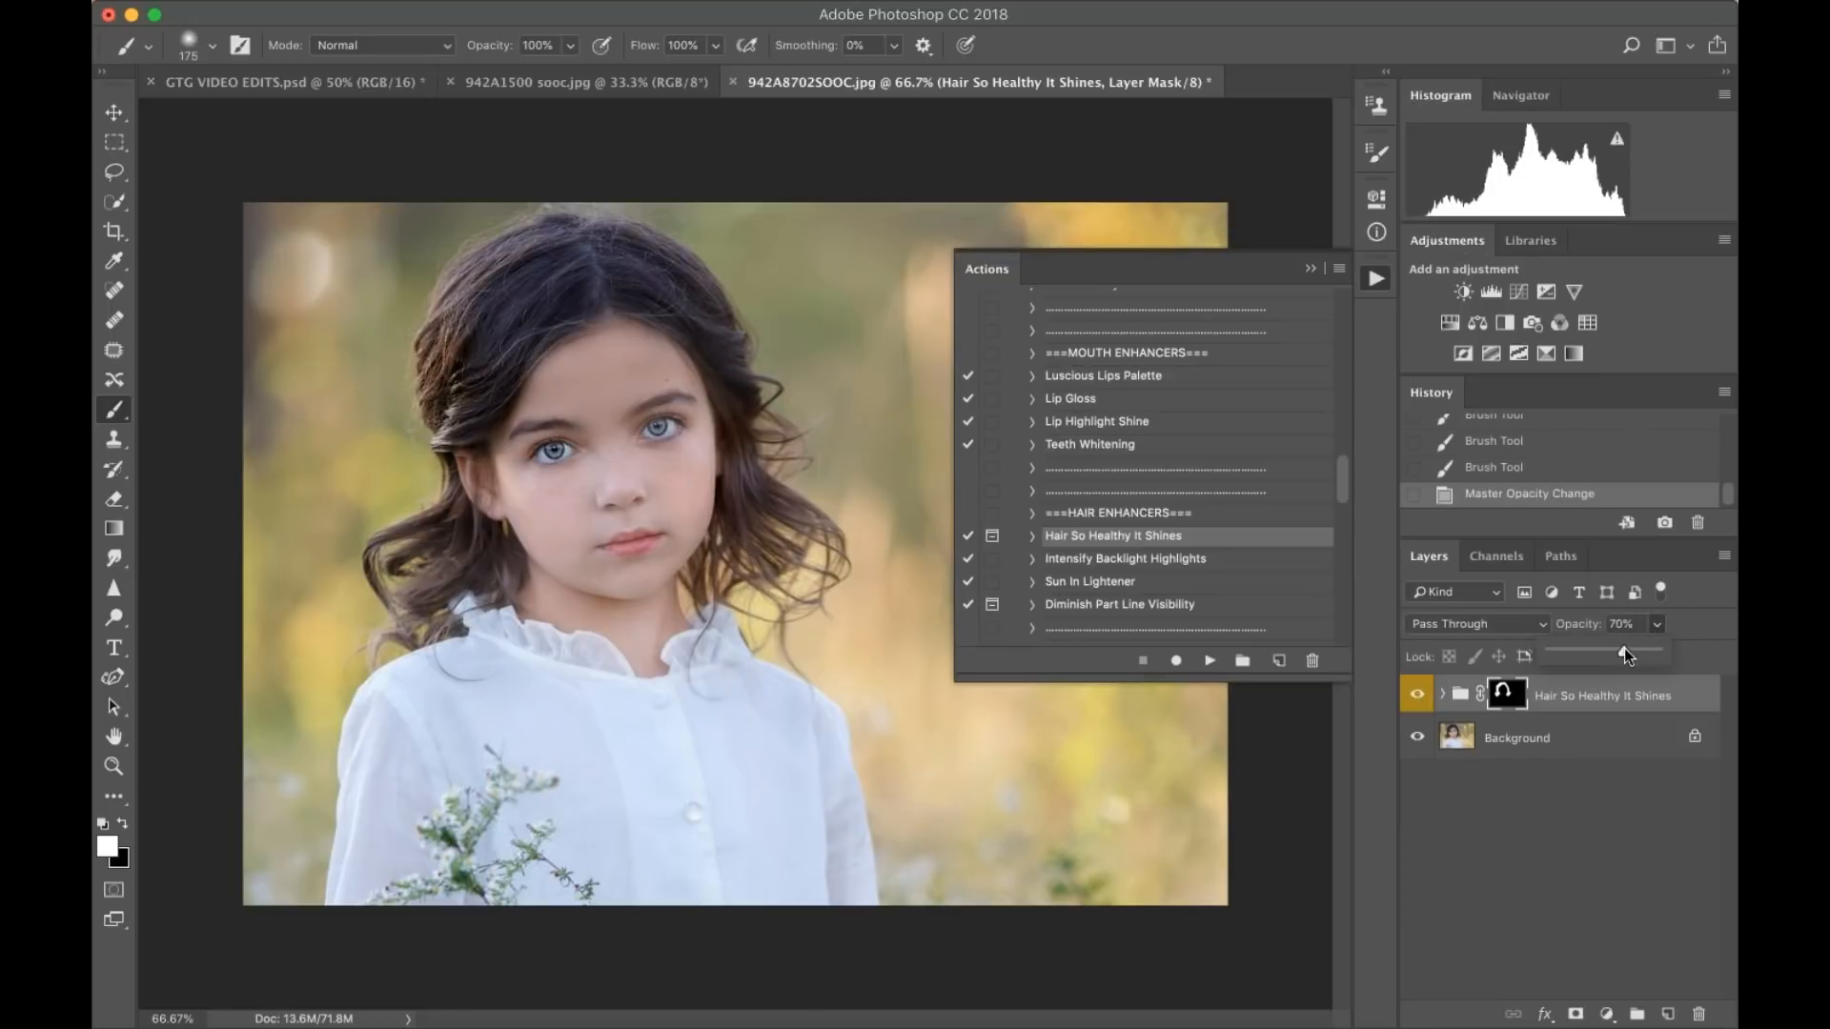
pyautogui.click(1416, 697)
pyautogui.click(1415, 696)
pyautogui.click(1415, 697)
# - Run the Paint Me Pretty action from the All The Things section
pyautogui.scroll(-3, 1157, 572)
pyautogui.scroll(-7, 1158, 572)
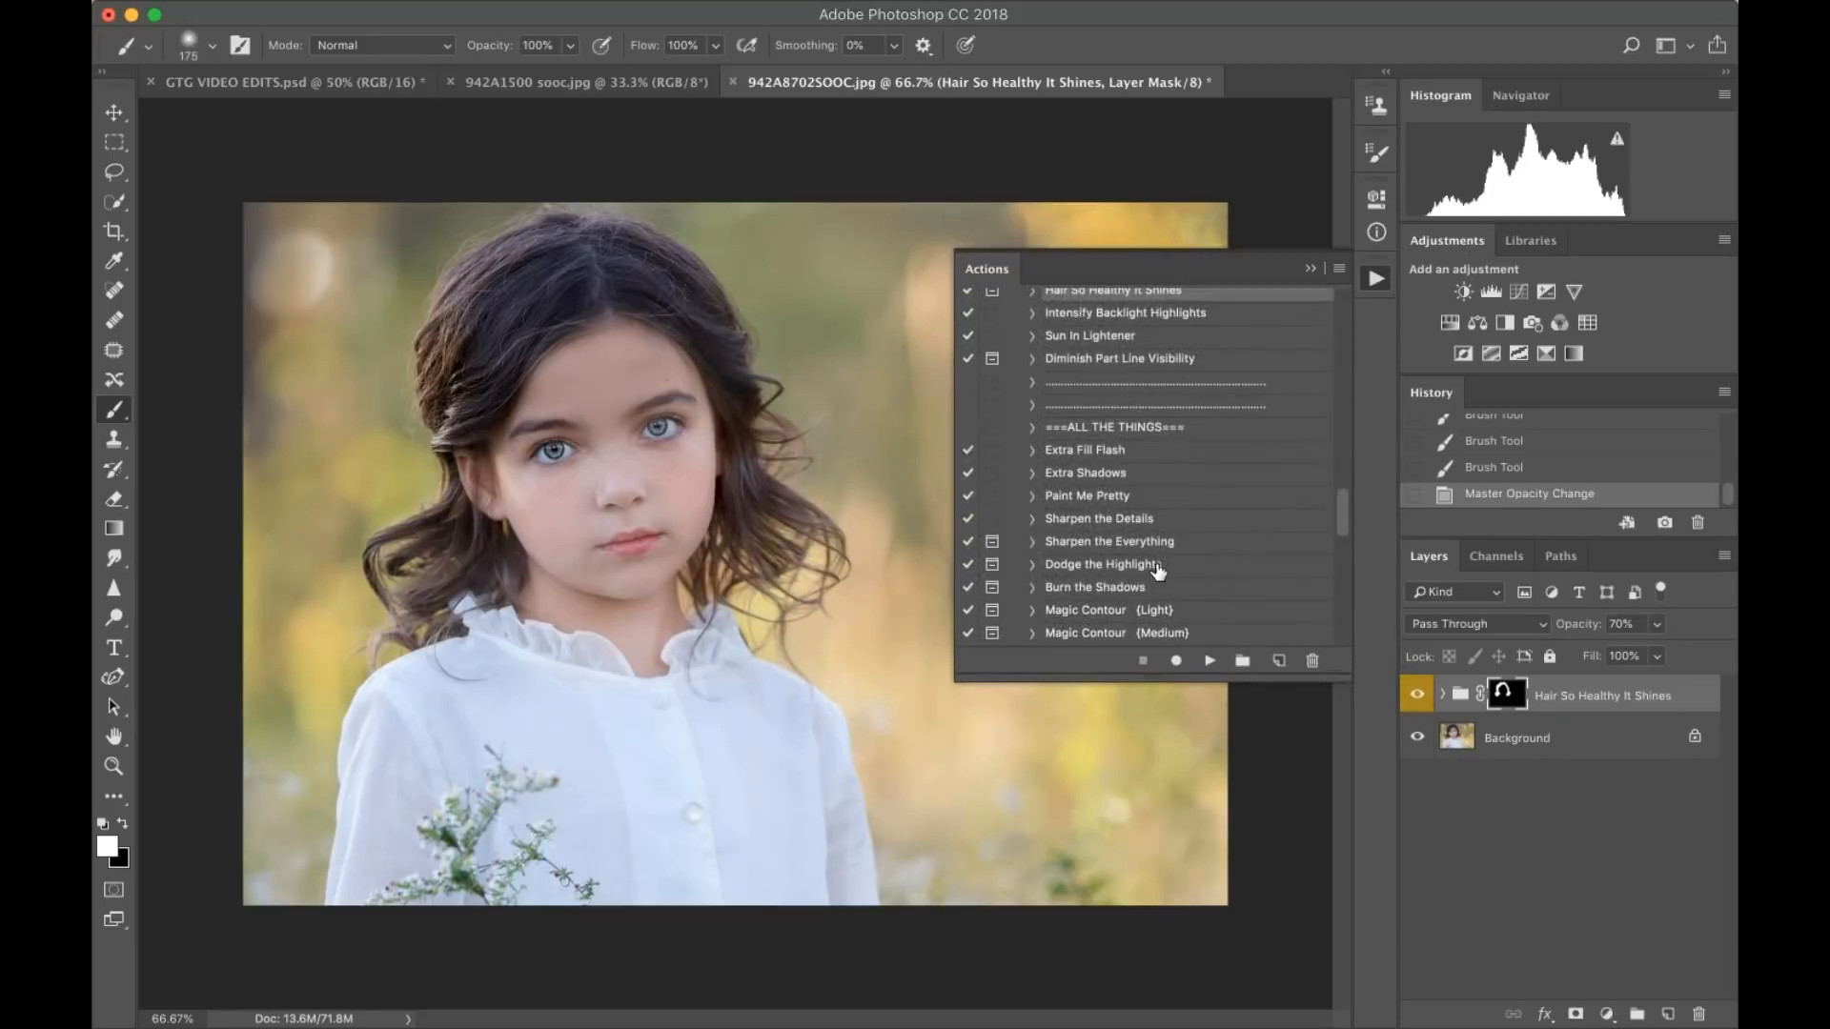
pyautogui.click(1079, 502)
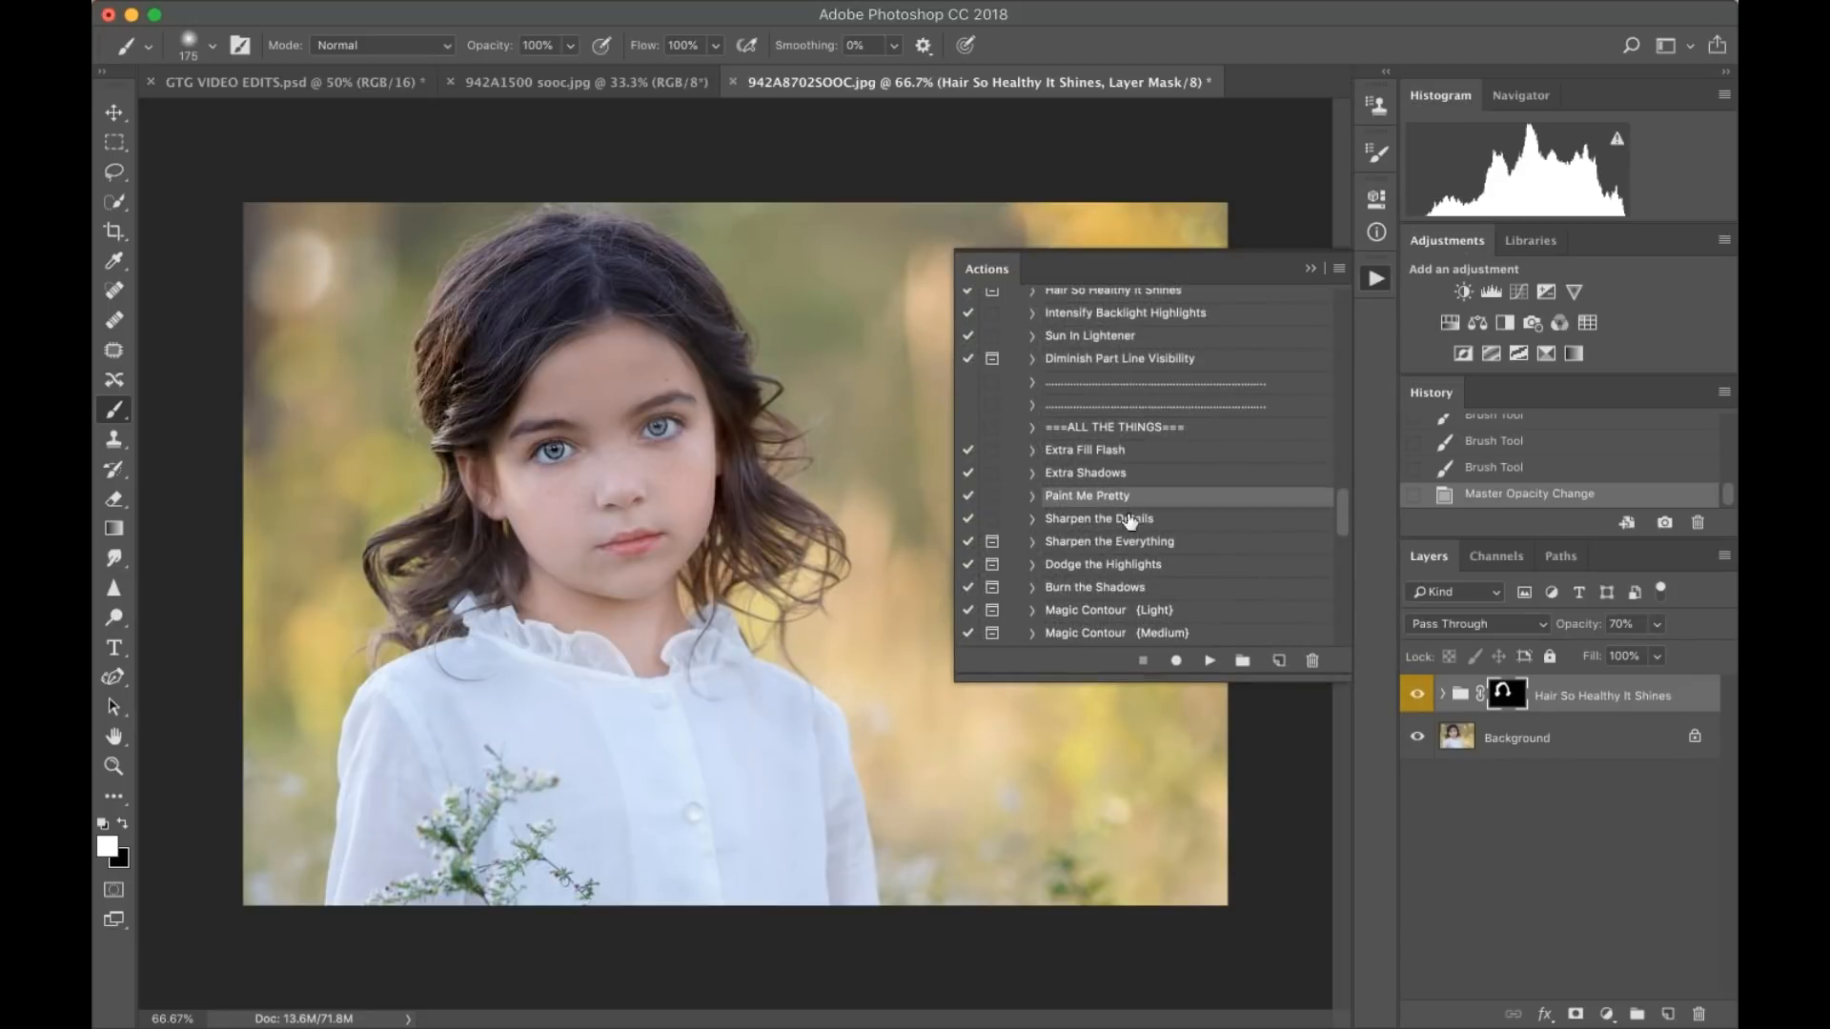
pyautogui.click(1209, 661)
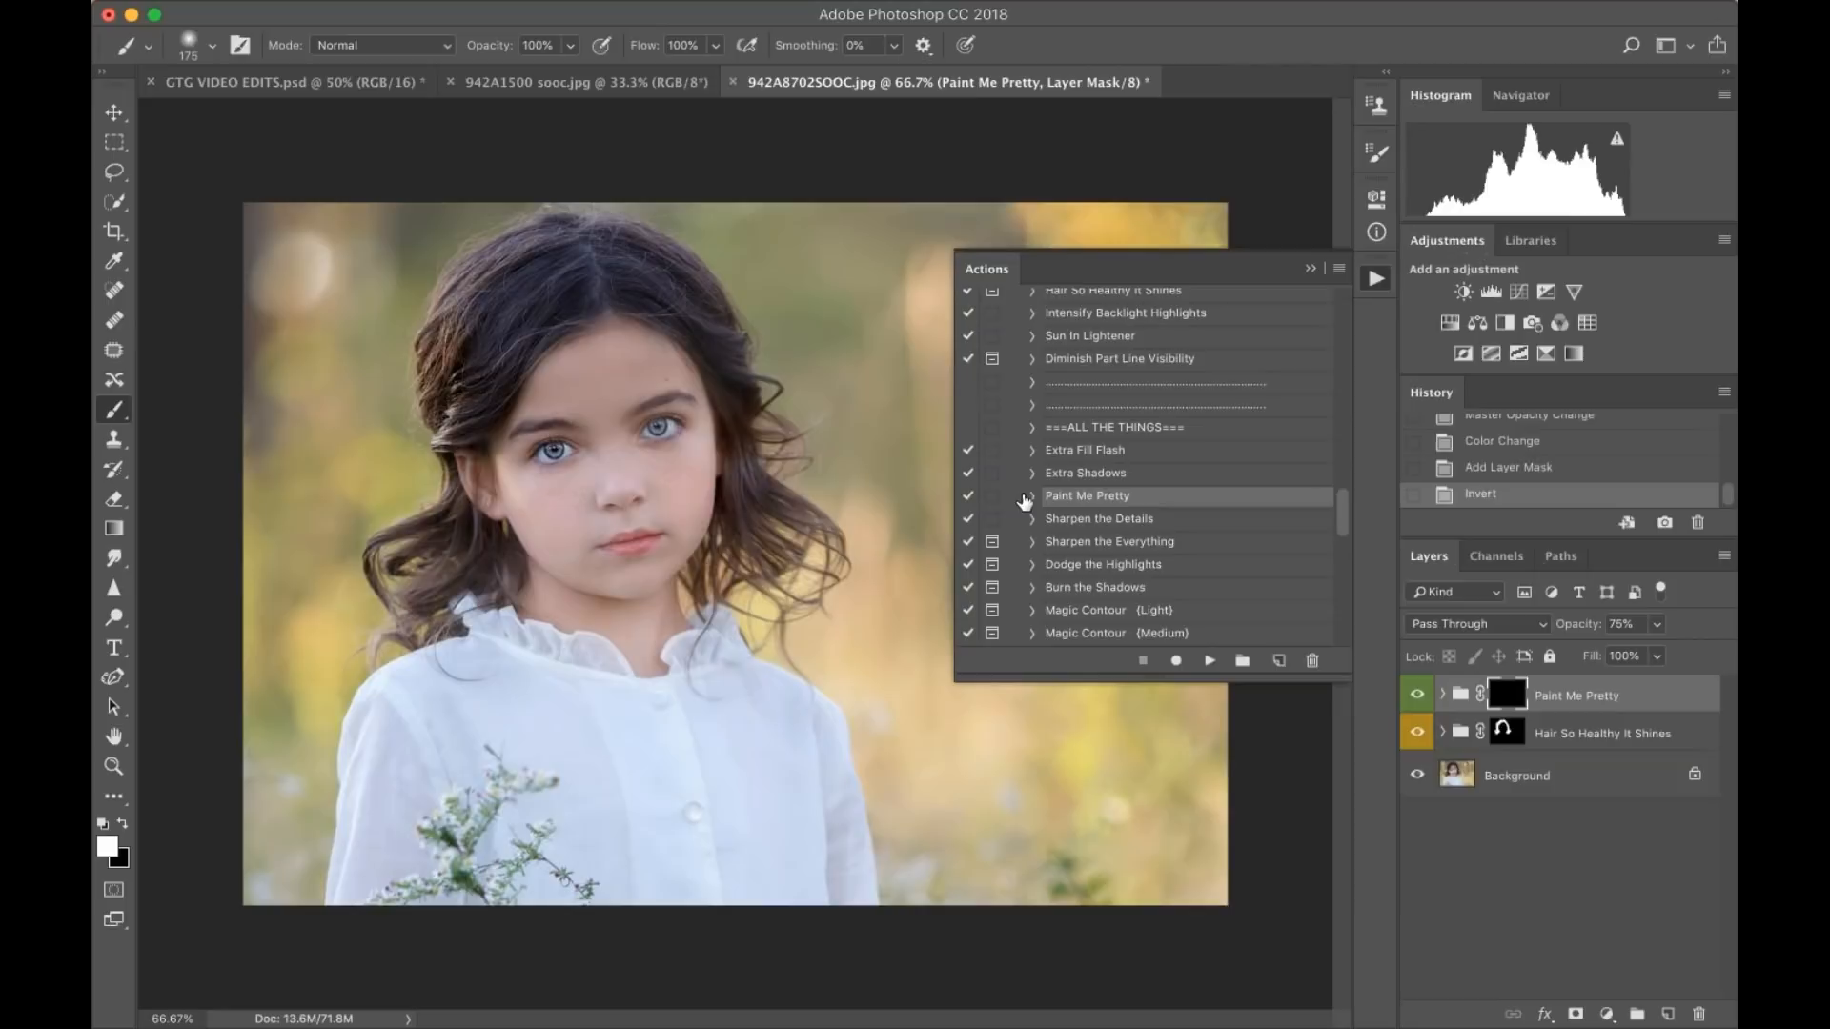
# - Paint white on the Paint Me Pretty mask over the face, blouse and hair with a 500-pixel brush, comparing before and after
pyautogui.press(']')
pyautogui.press(']')
pyautogui.press(']')
pyautogui.press(']')
pyautogui.press(']')
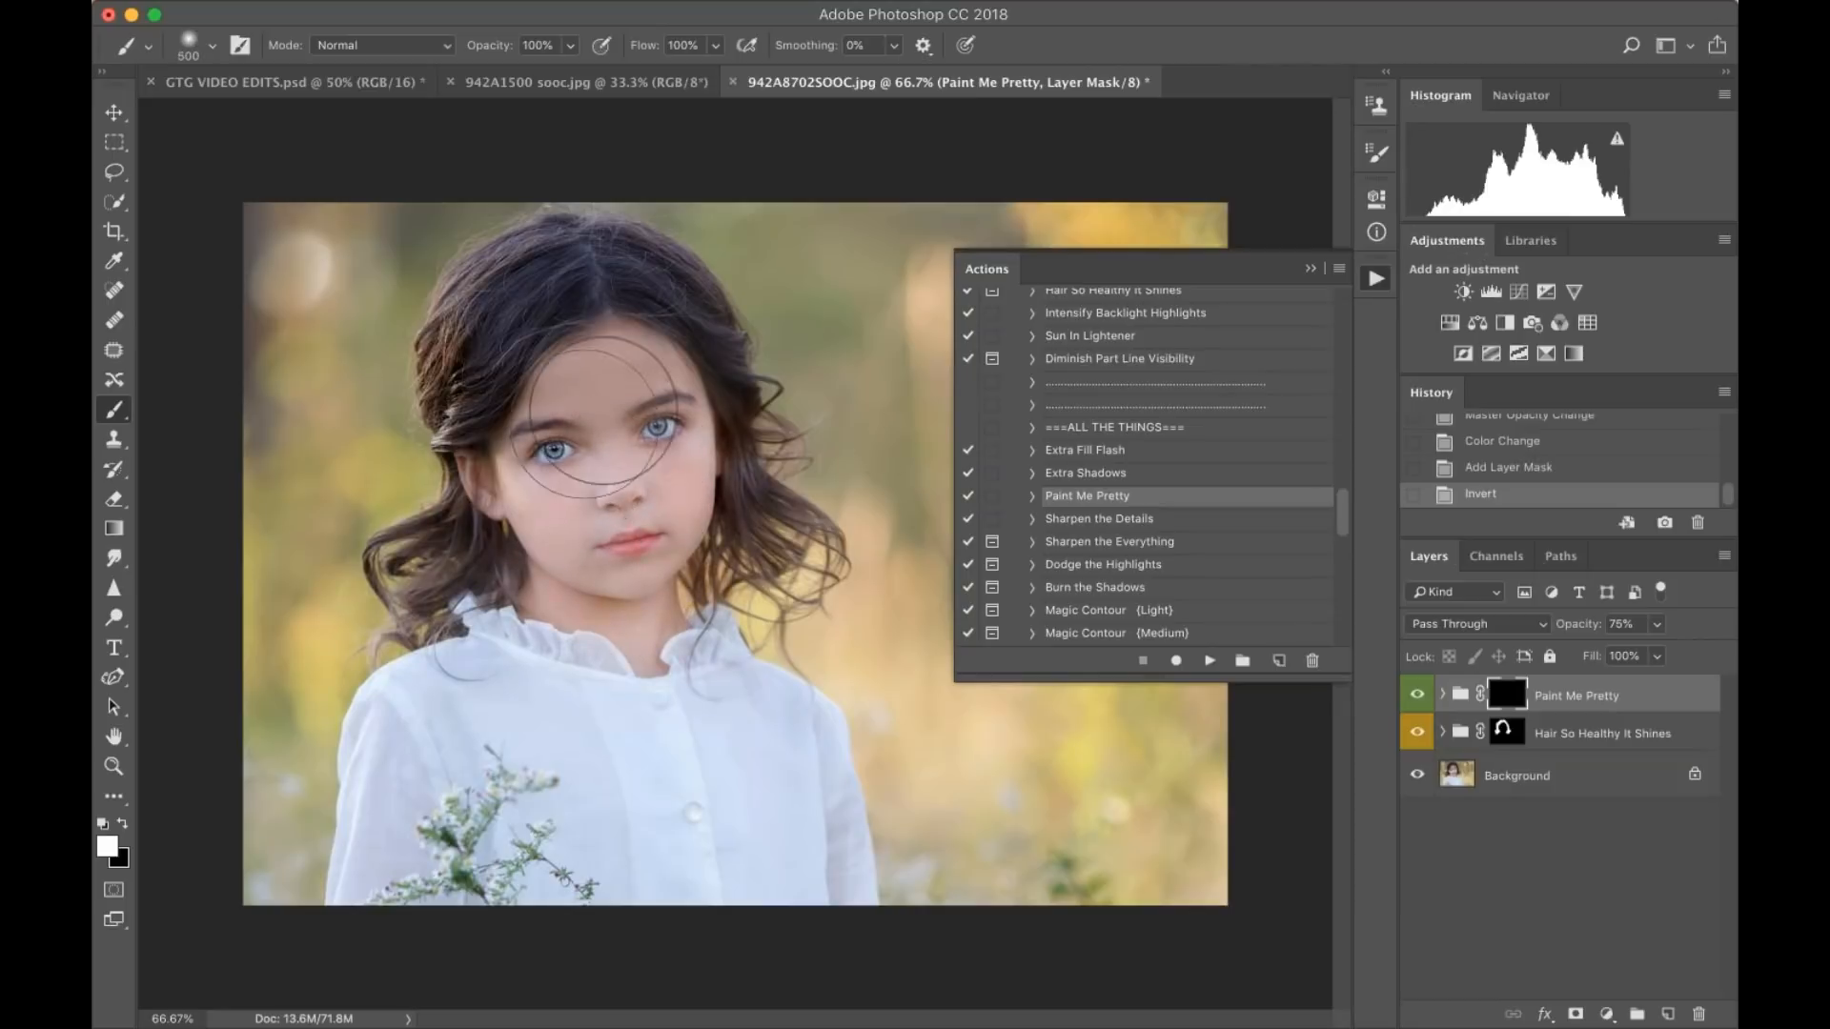
pyautogui.moveTo(629, 538)
pyautogui.mouseDown()
pyautogui.moveTo(633, 514)
pyautogui.moveTo(615, 548)
pyautogui.mouseUp()
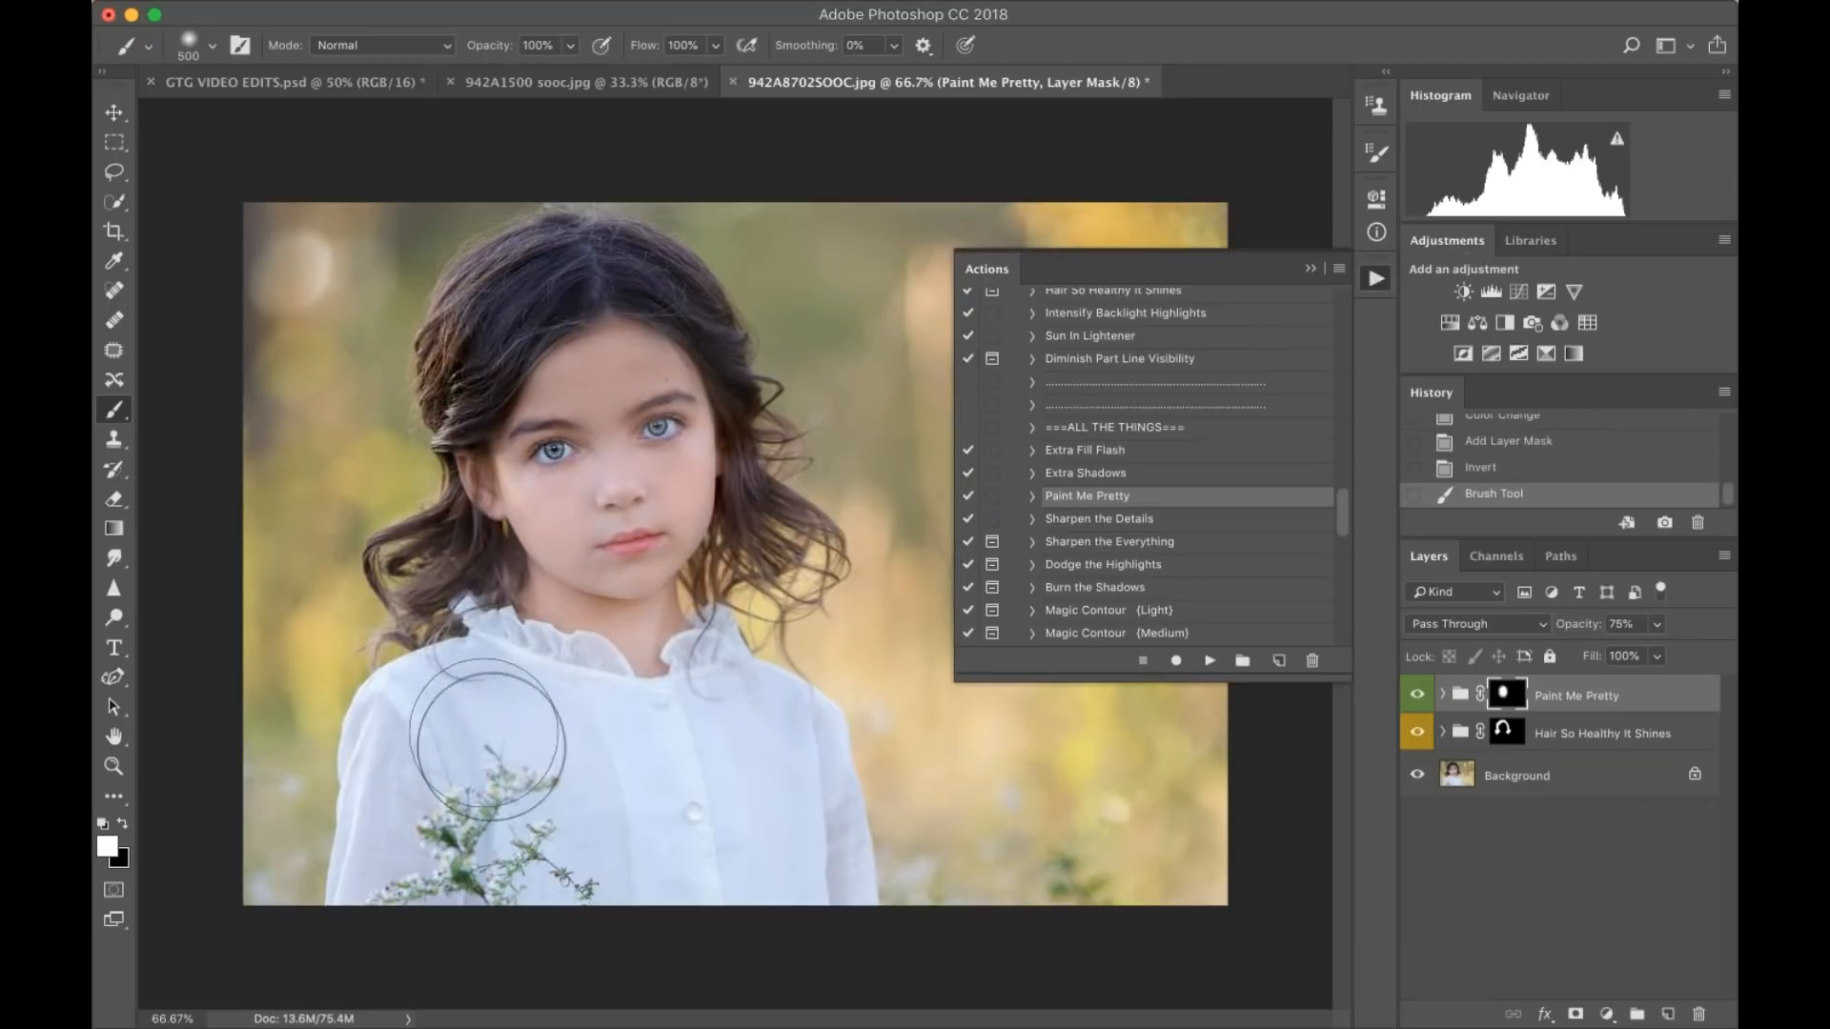
pyautogui.moveTo(447, 726)
pyautogui.mouseDown()
pyautogui.moveTo(584, 881)
pyautogui.moveTo(712, 858)
pyautogui.moveTo(789, 909)
pyautogui.moveTo(534, 582)
pyautogui.mouseUp()
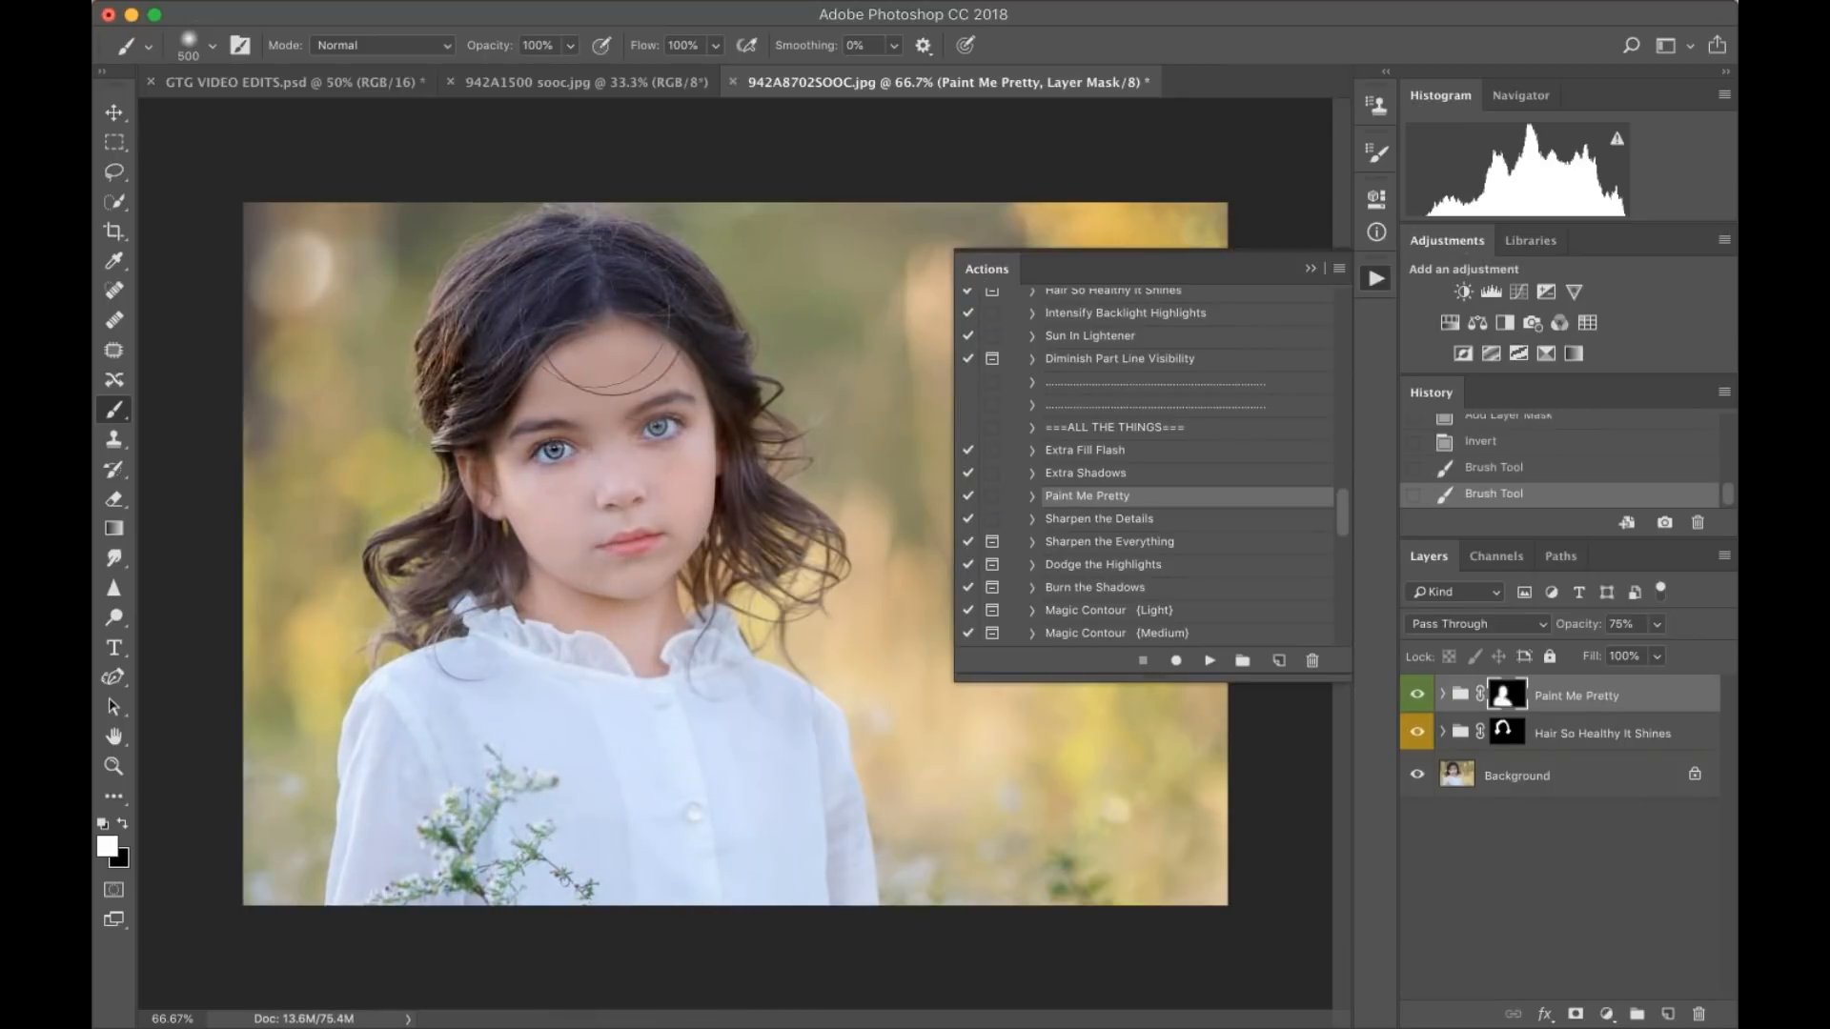
pyautogui.moveTo(683, 533)
pyautogui.mouseDown()
pyautogui.moveTo(632, 407)
pyautogui.moveTo(617, 630)
pyautogui.mouseUp()
pyautogui.click(1416, 695)
pyautogui.click(1416, 695)
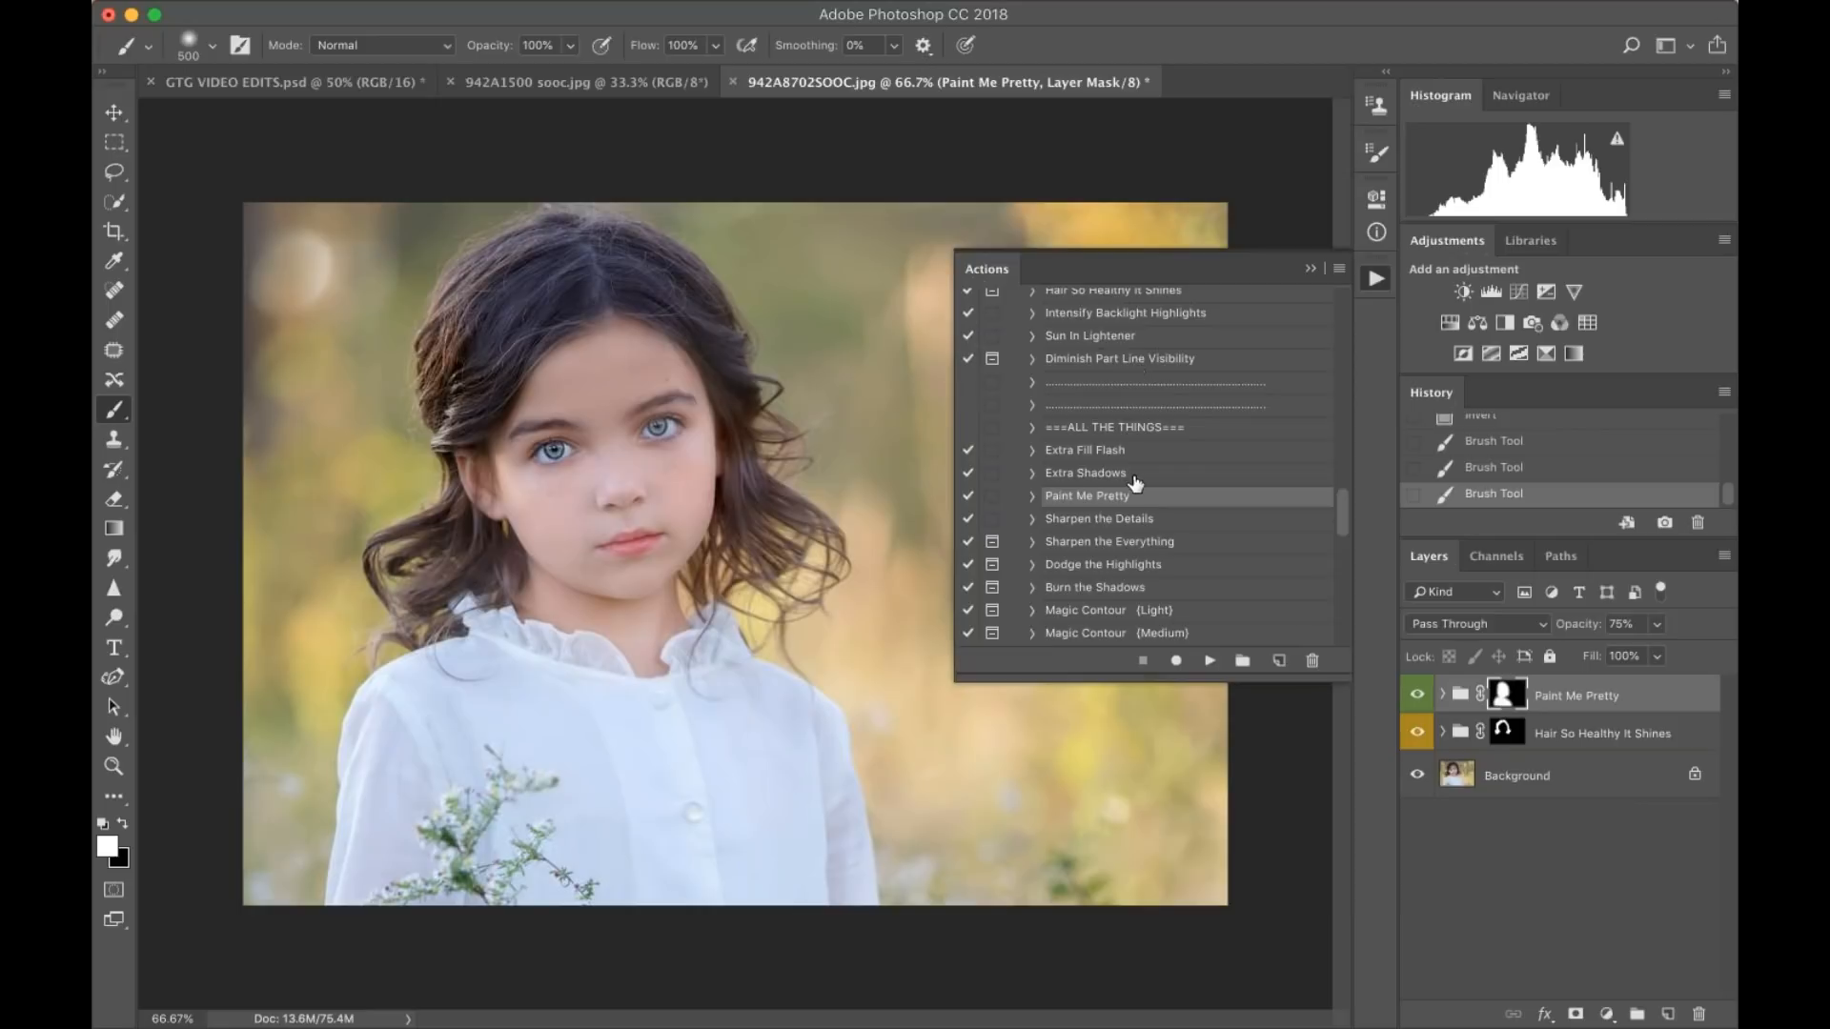
# - Run the Sharpen the Everything action, allowing it to flatten the image
pyautogui.scroll(-1, 1134, 483)
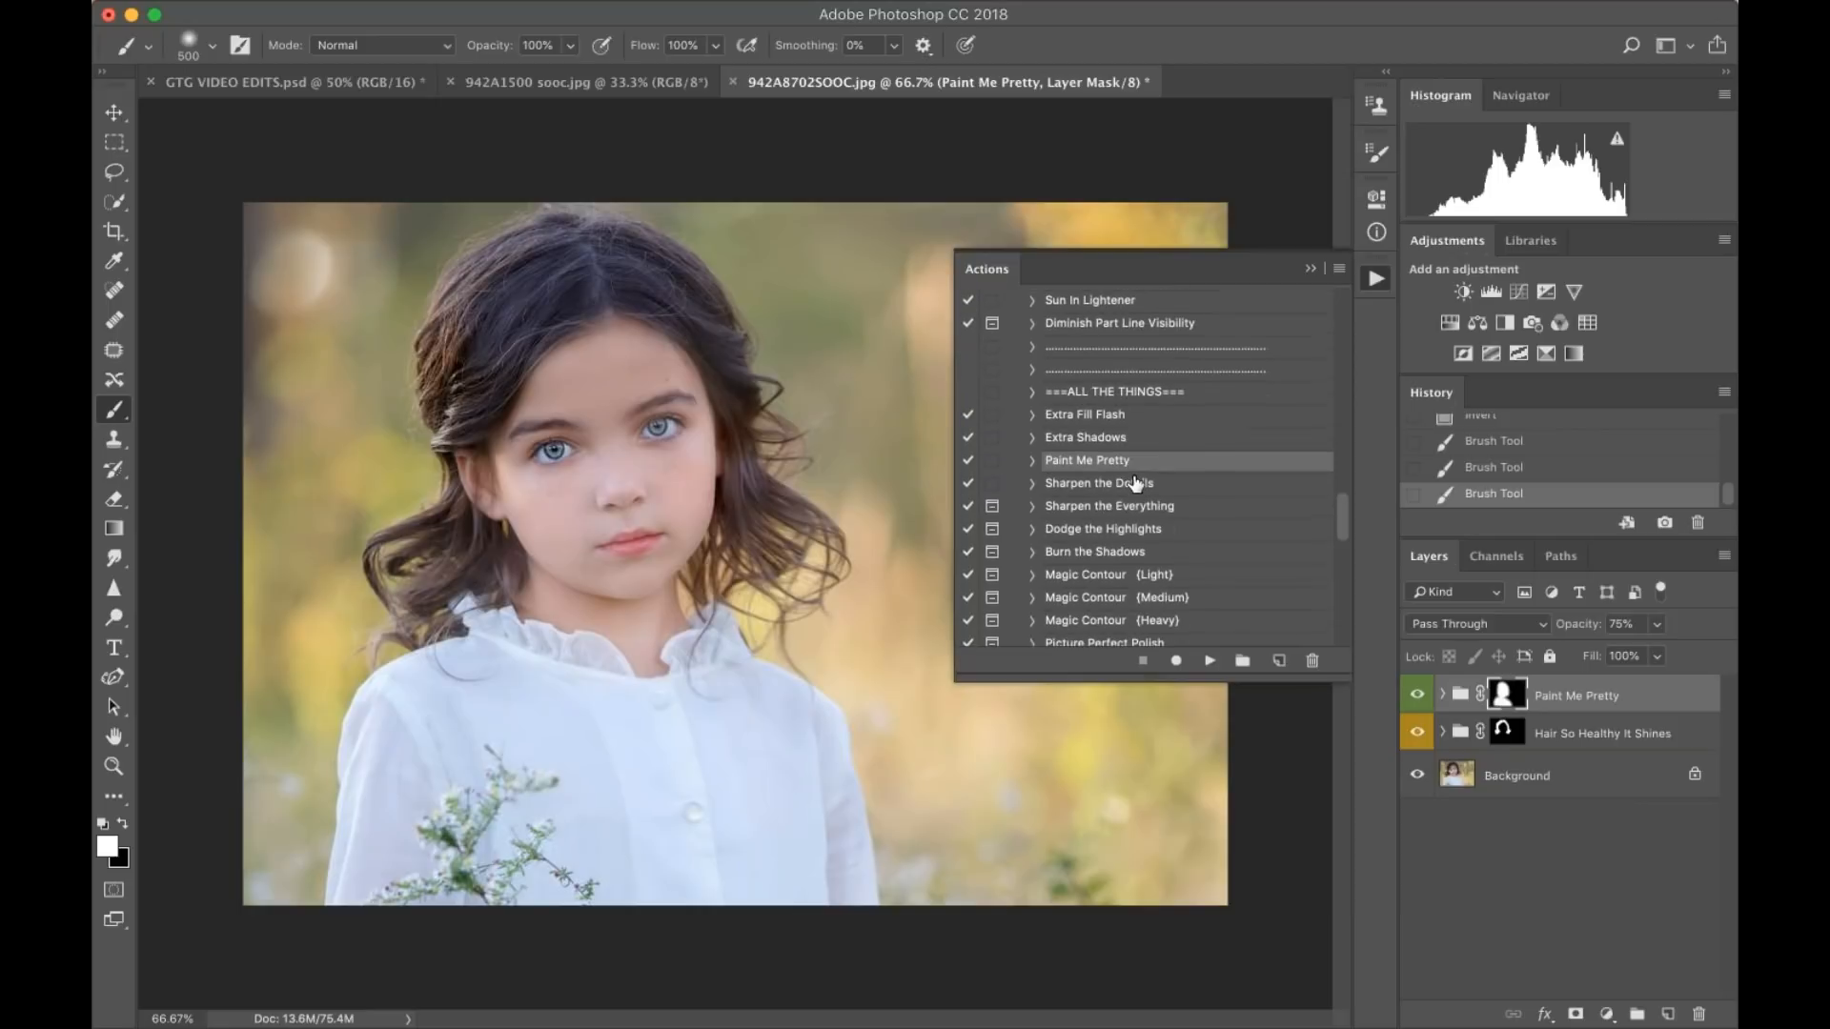
pyautogui.click(1095, 510)
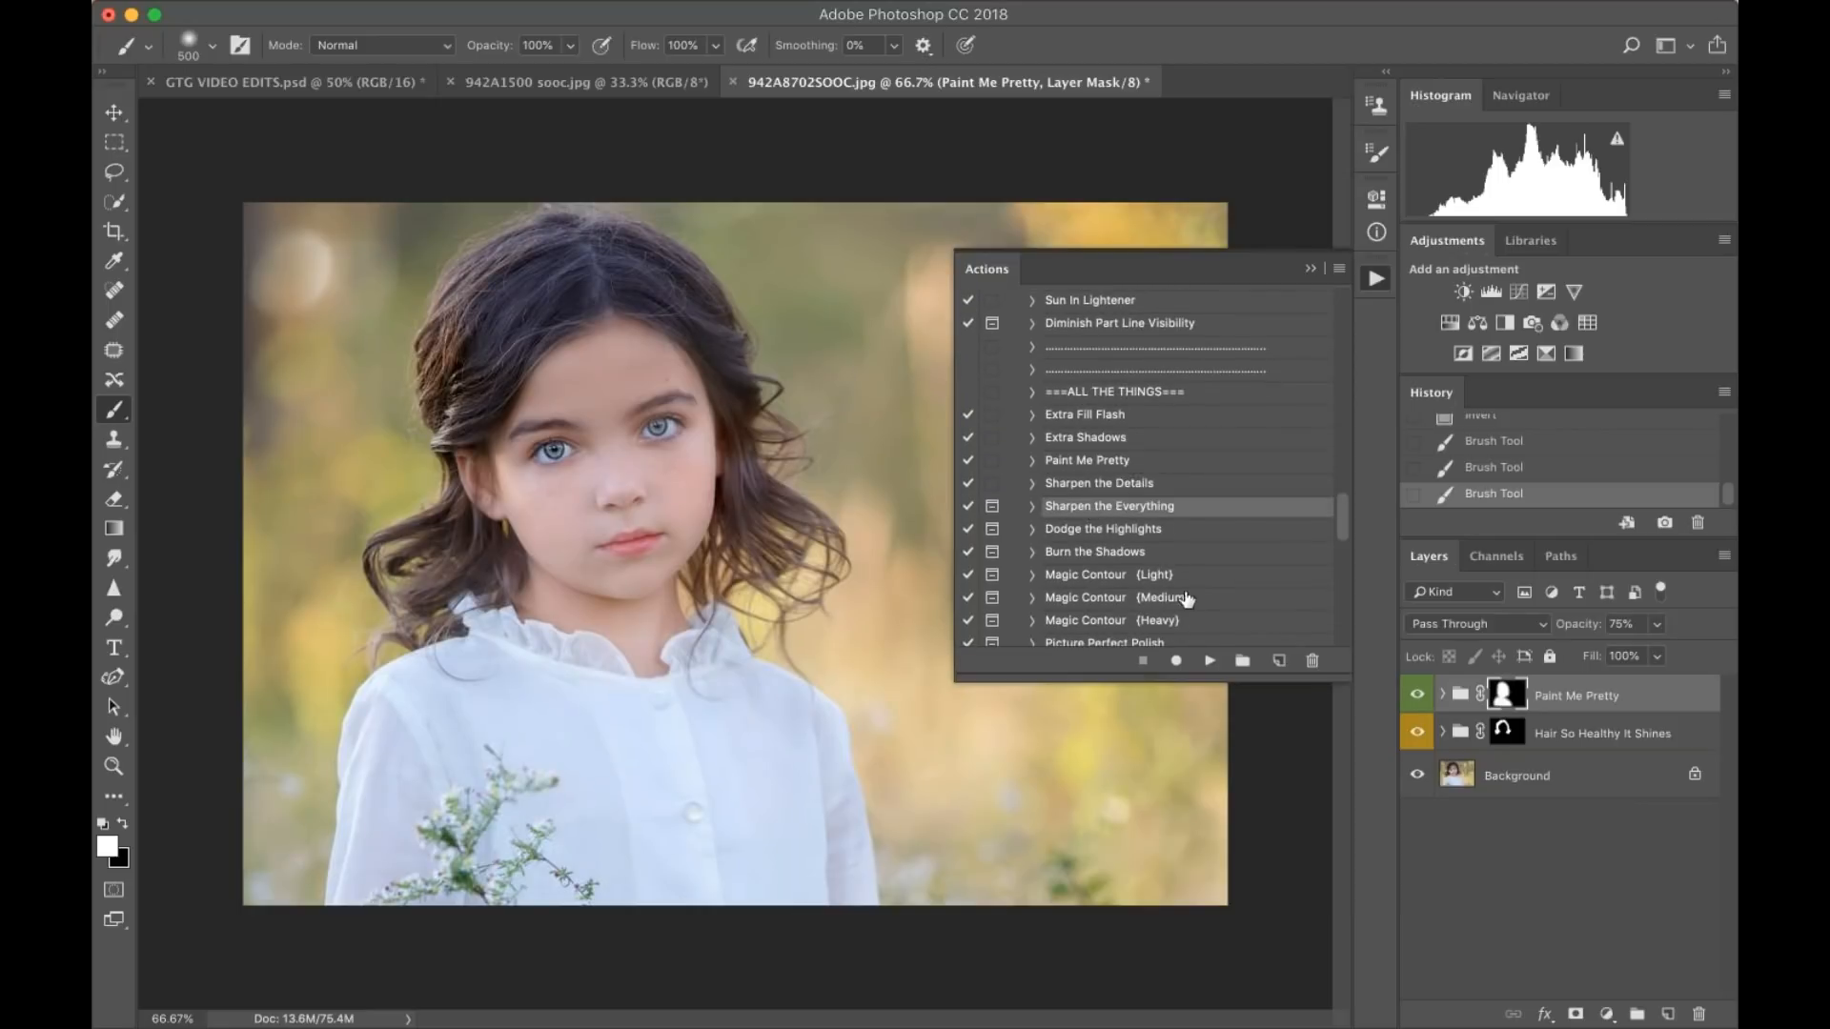
pyautogui.click(1208, 659)
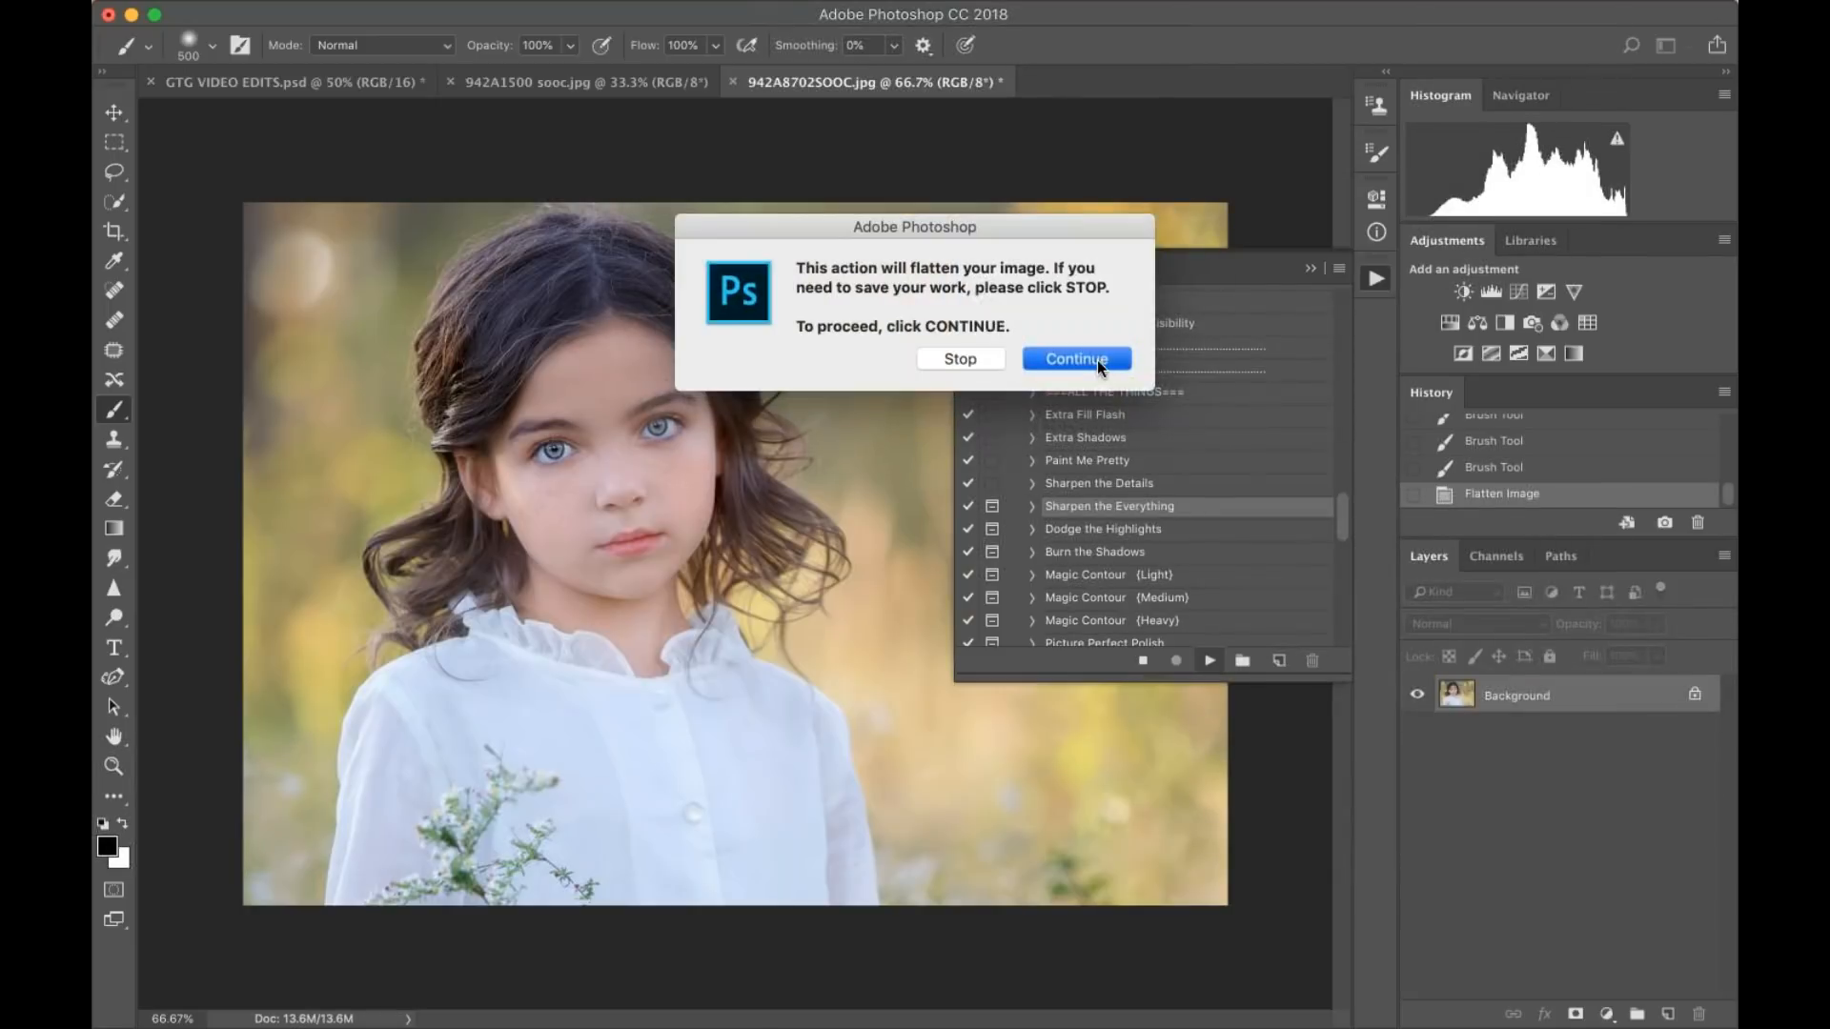
pyautogui.click(1096, 360)
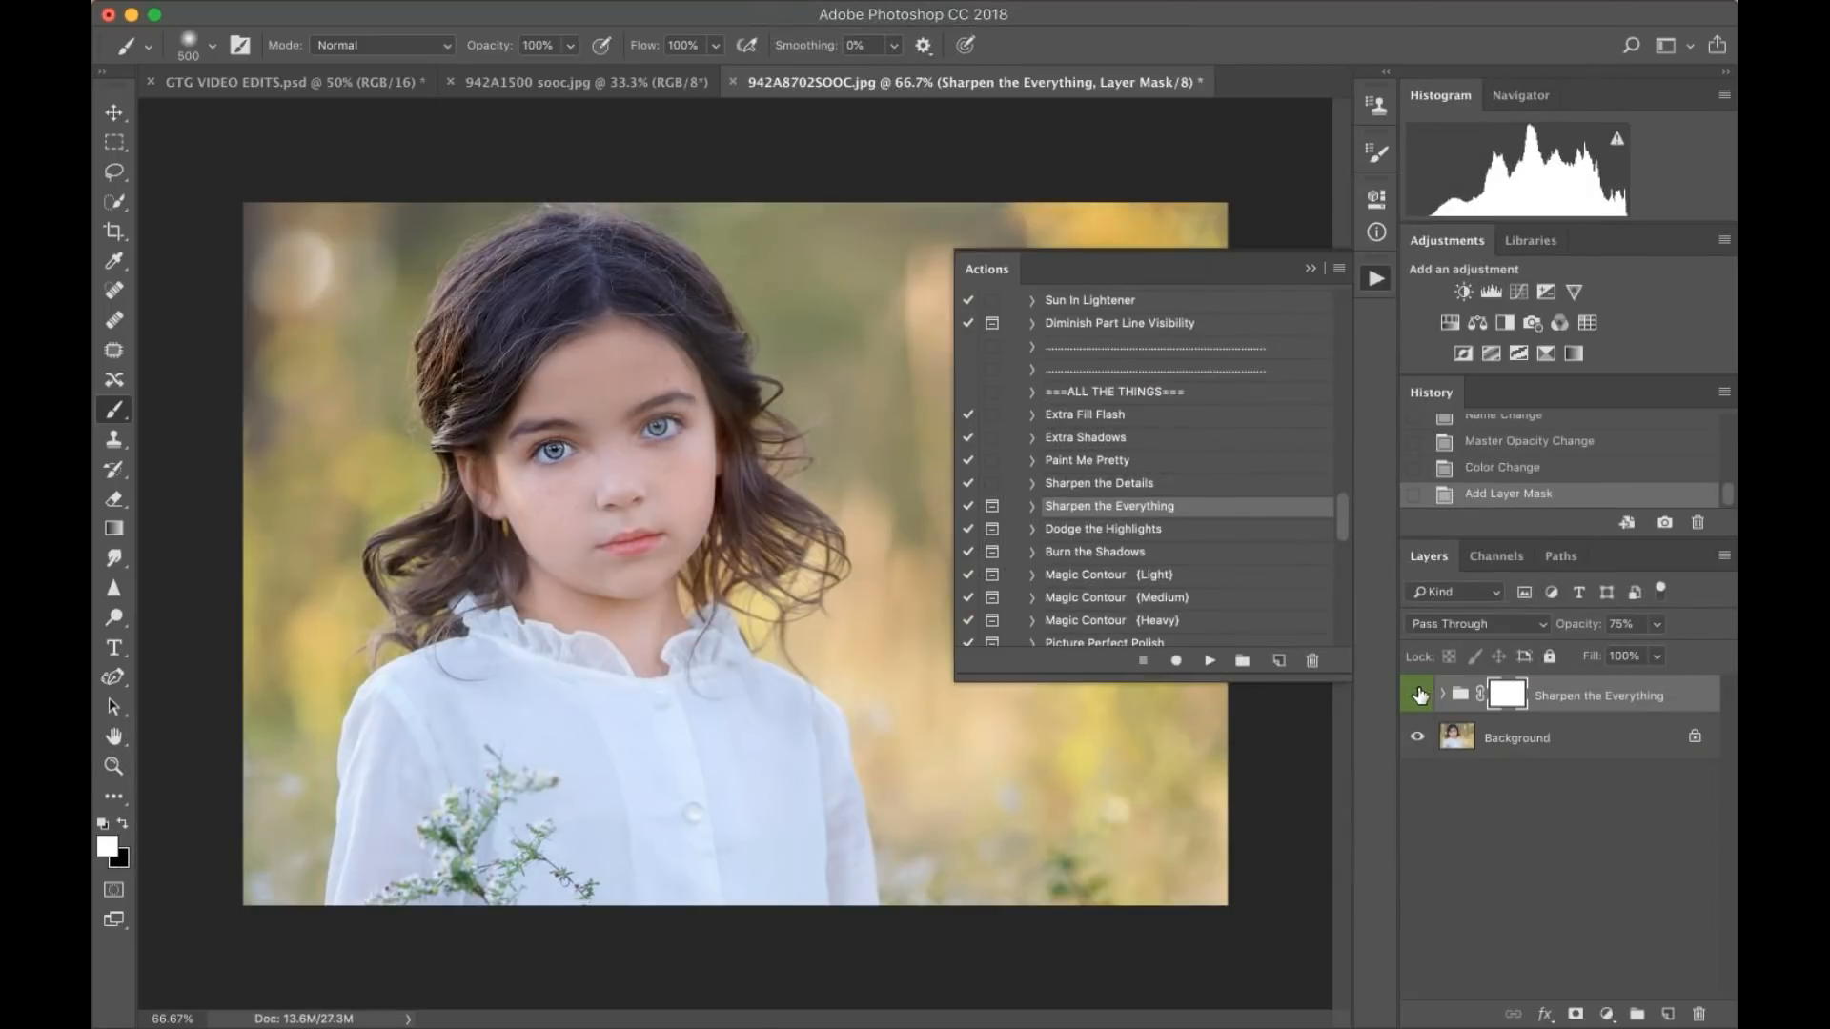
# - Set the Sharpen the Everything group's opacity to 52%, compare before and after, and flatten the image
pyautogui.click(1658, 625)
pyautogui.moveTo(1634, 654); pyautogui.dragTo(1632, 654)
pyautogui.click(1418, 696)
pyautogui.click(1417, 696)
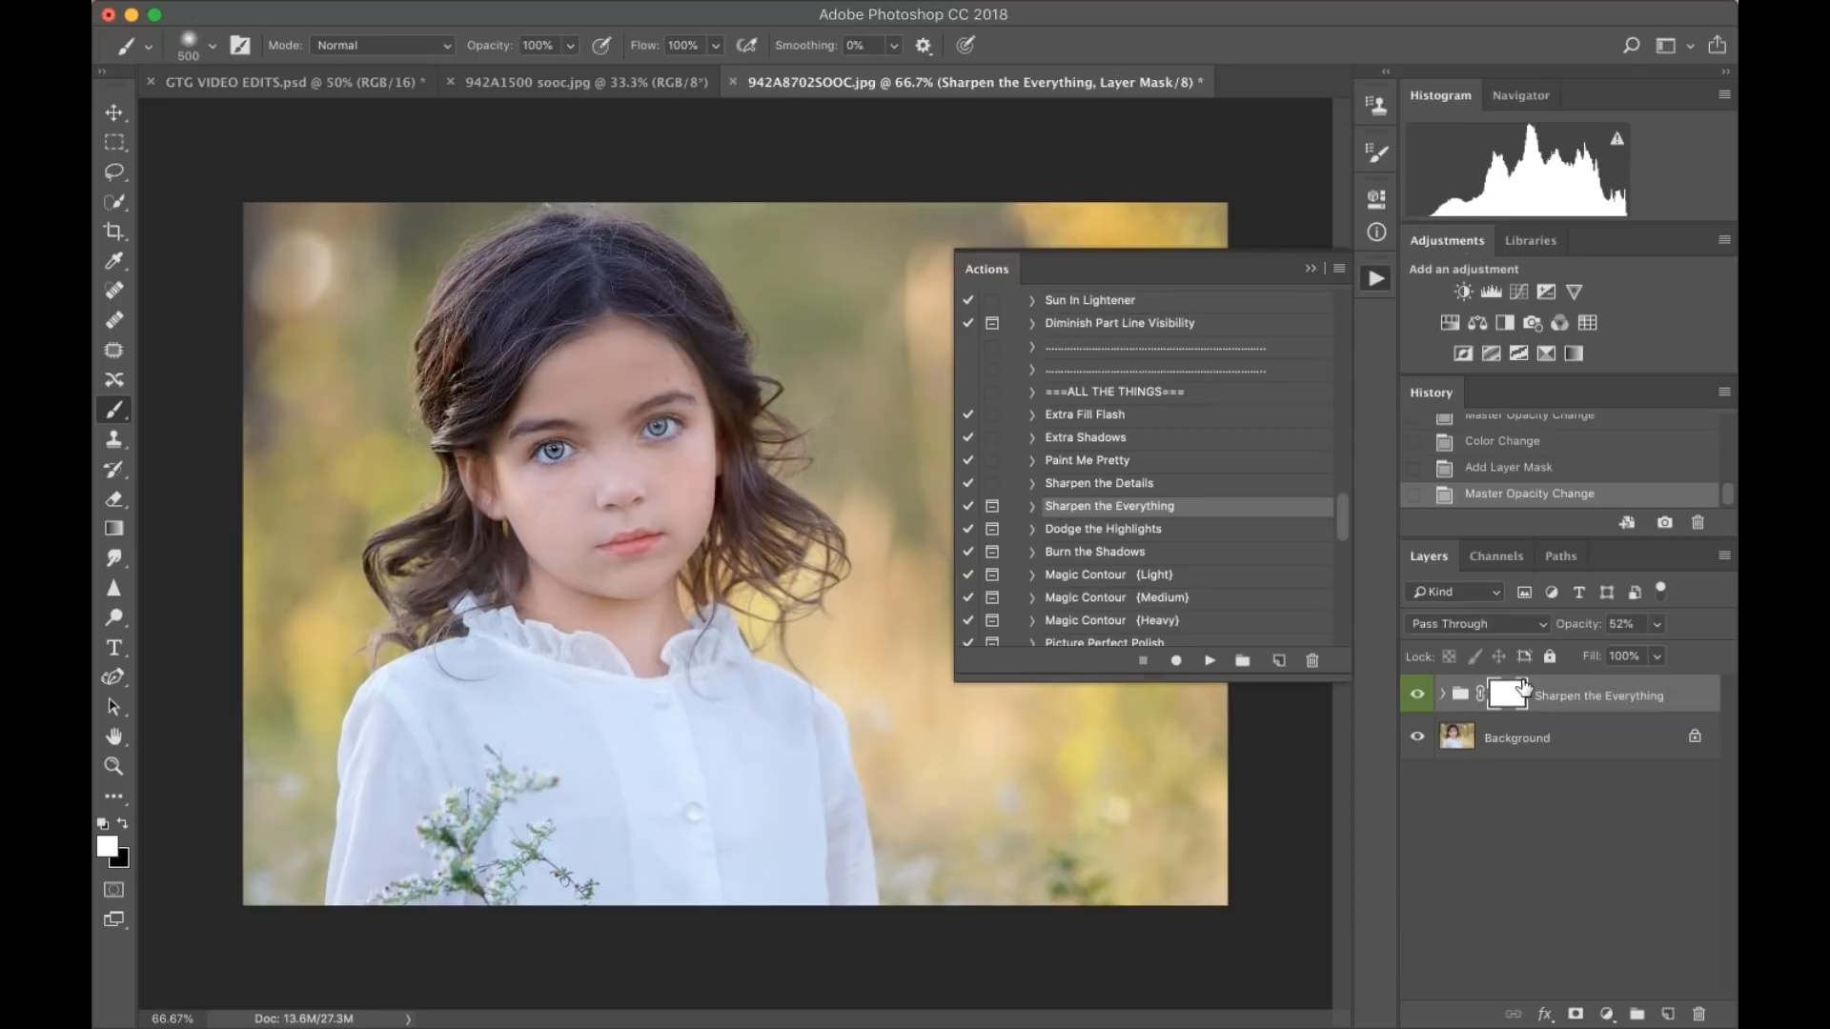
pyautogui.press('super+shift+e')
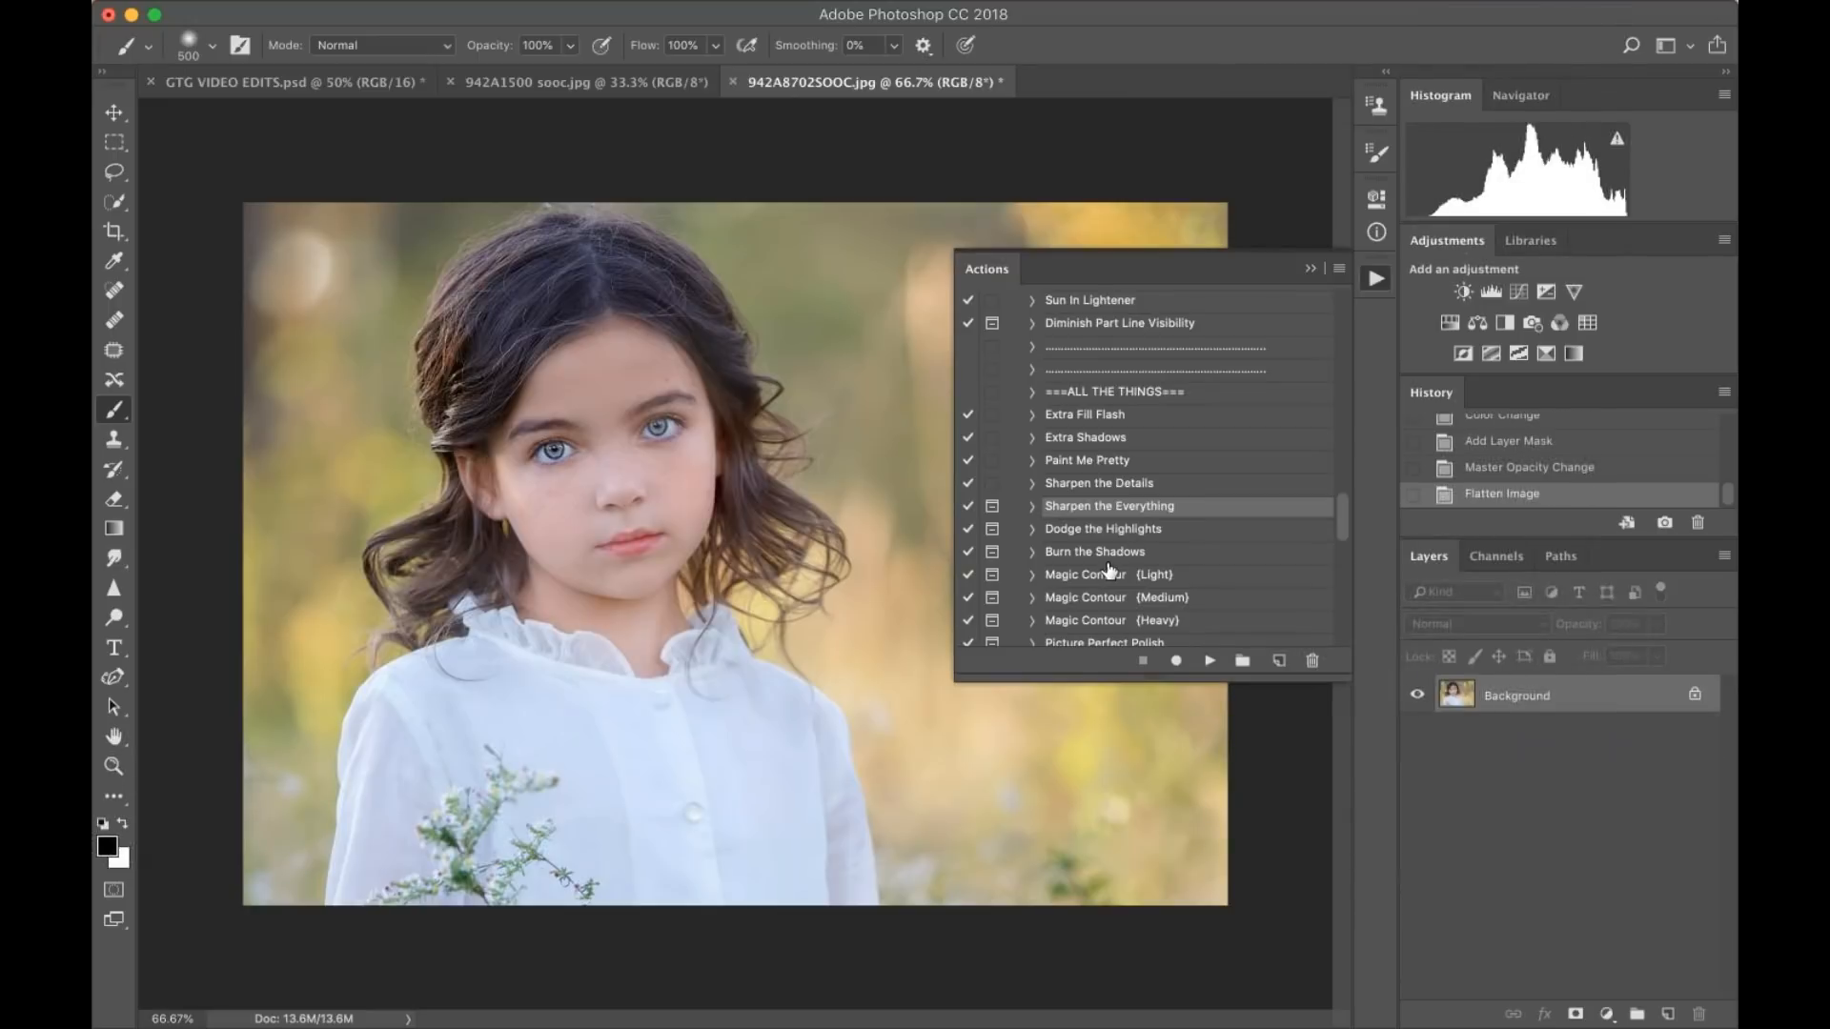
# - Run the Magic Contour (Heavy) action, allowing flattening, and paint its mask white over the face
pyautogui.scroll(-1, 1108, 571)
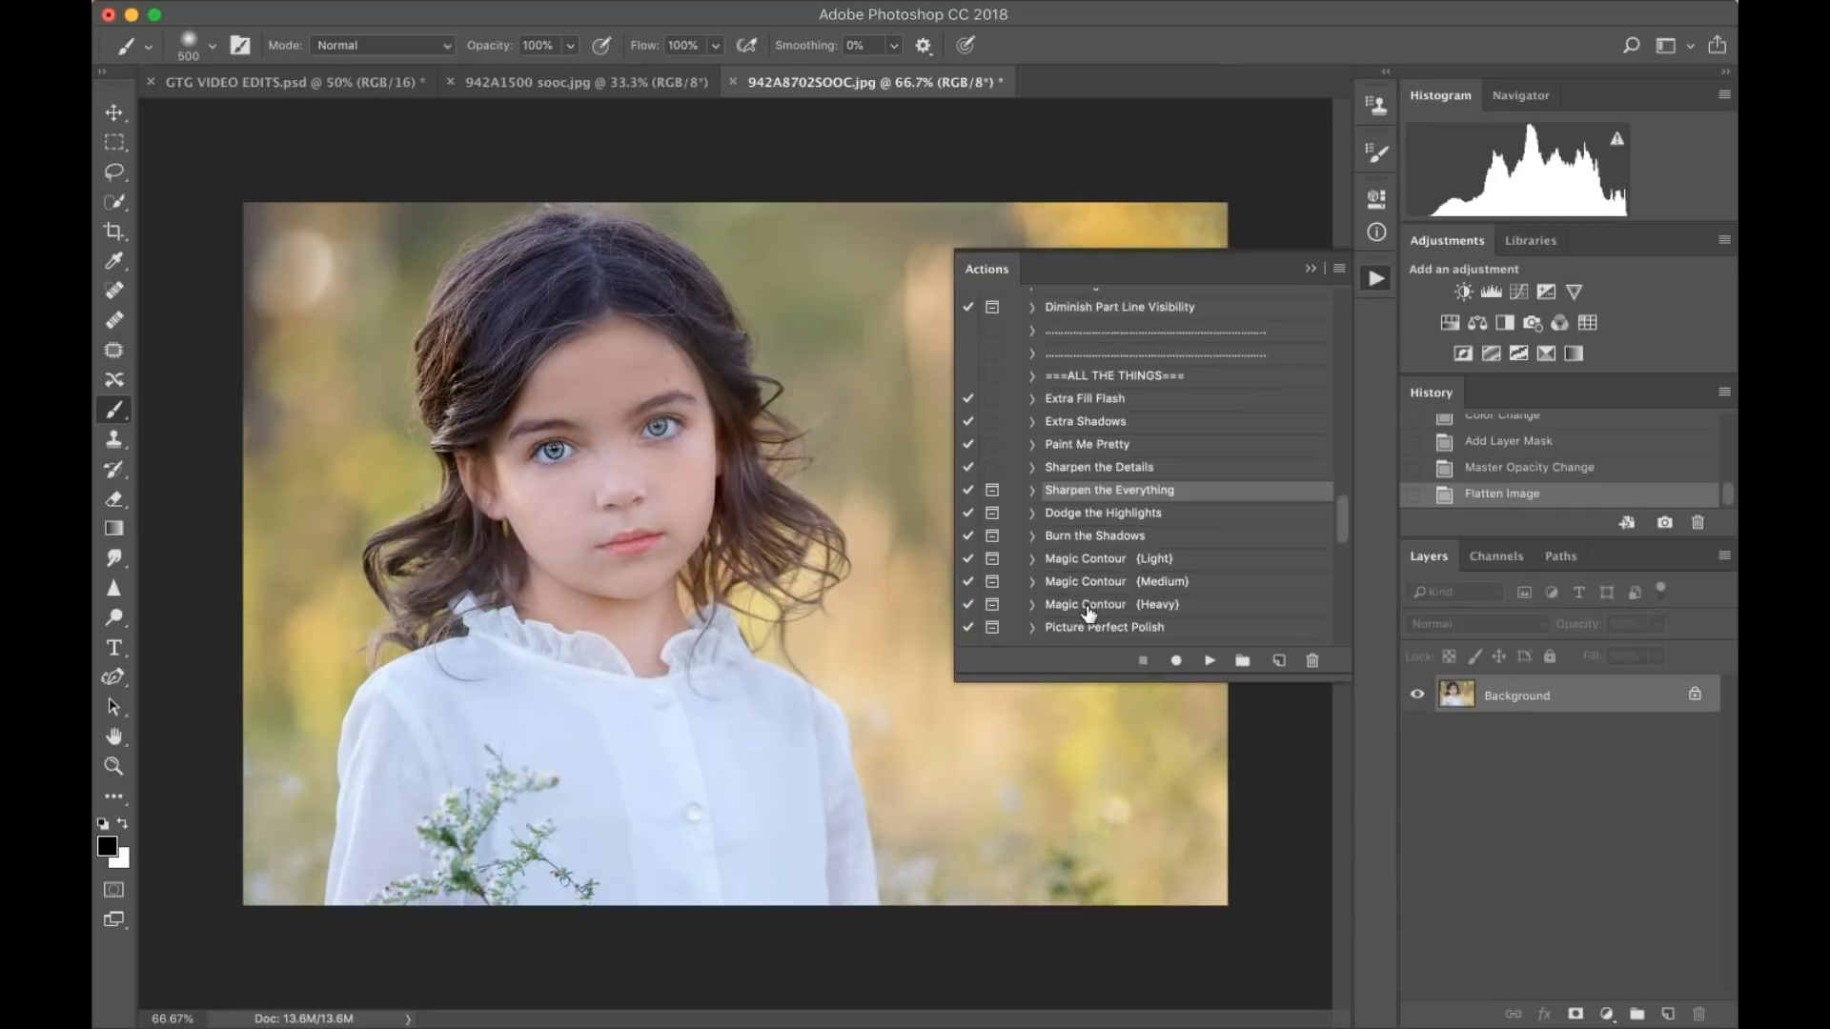
pyautogui.click(1088, 606)
pyautogui.click(1209, 660)
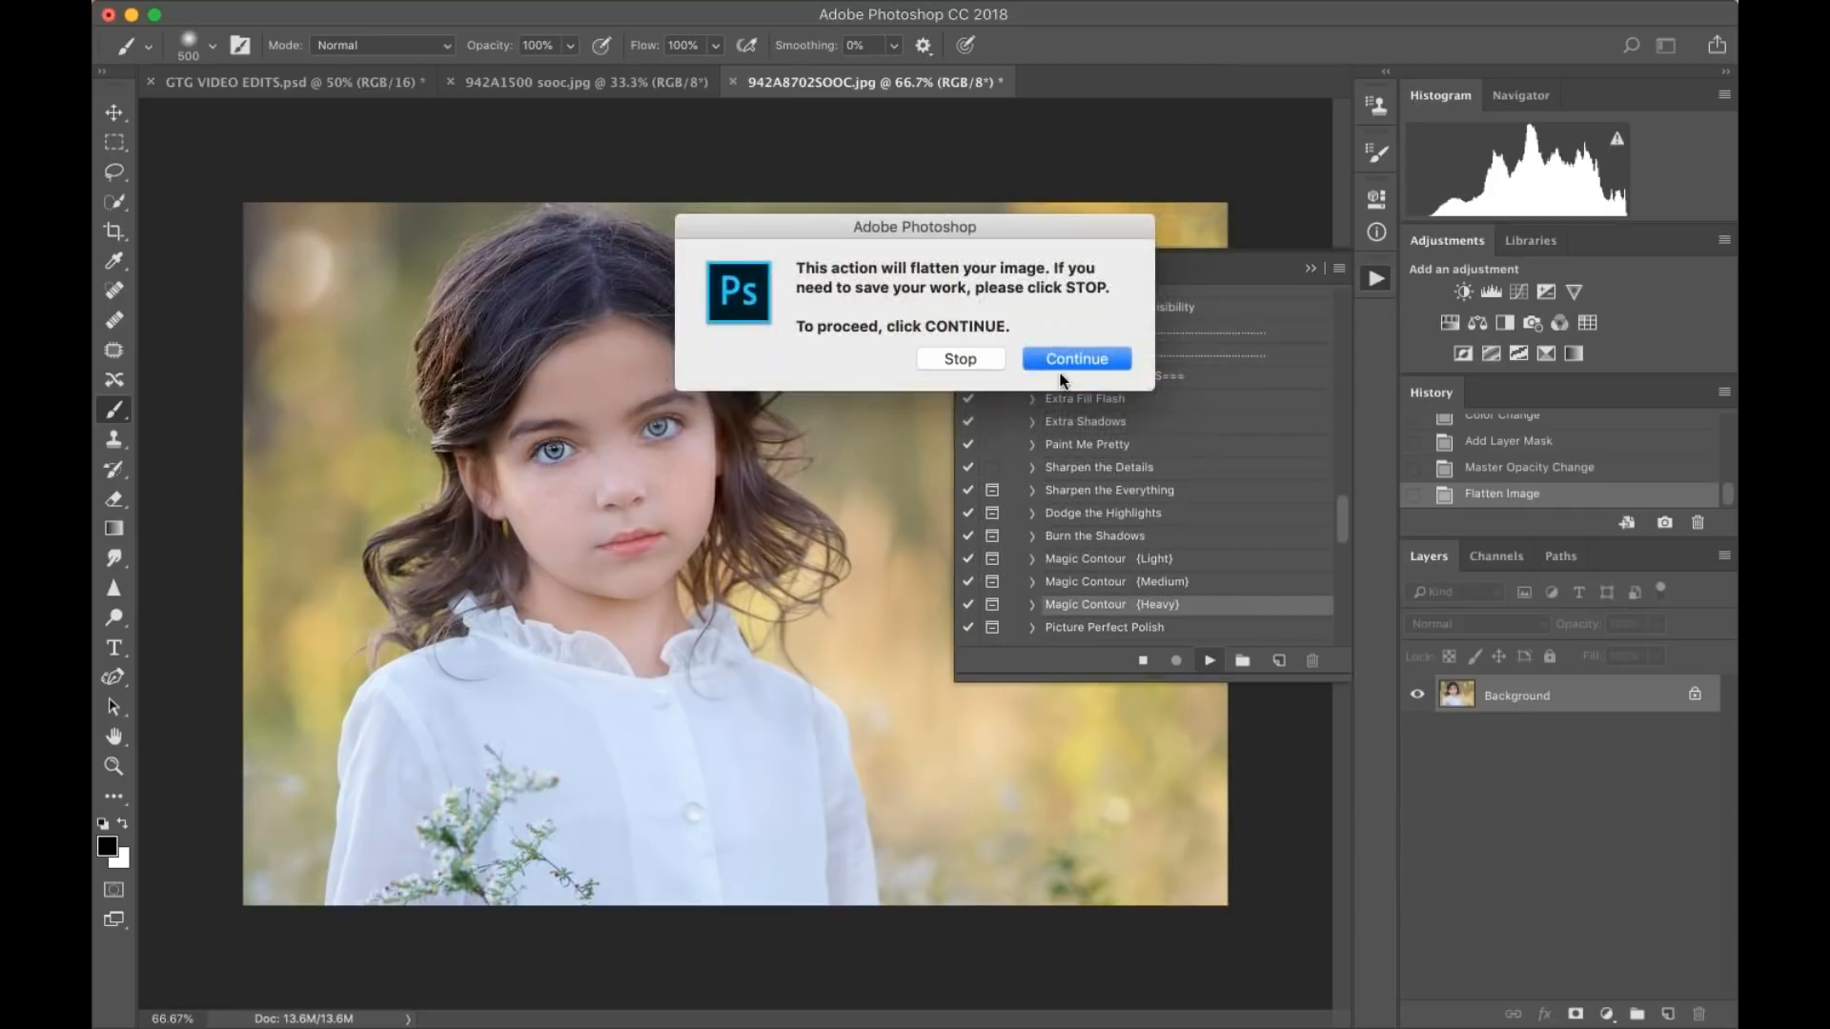
pyautogui.click(1074, 358)
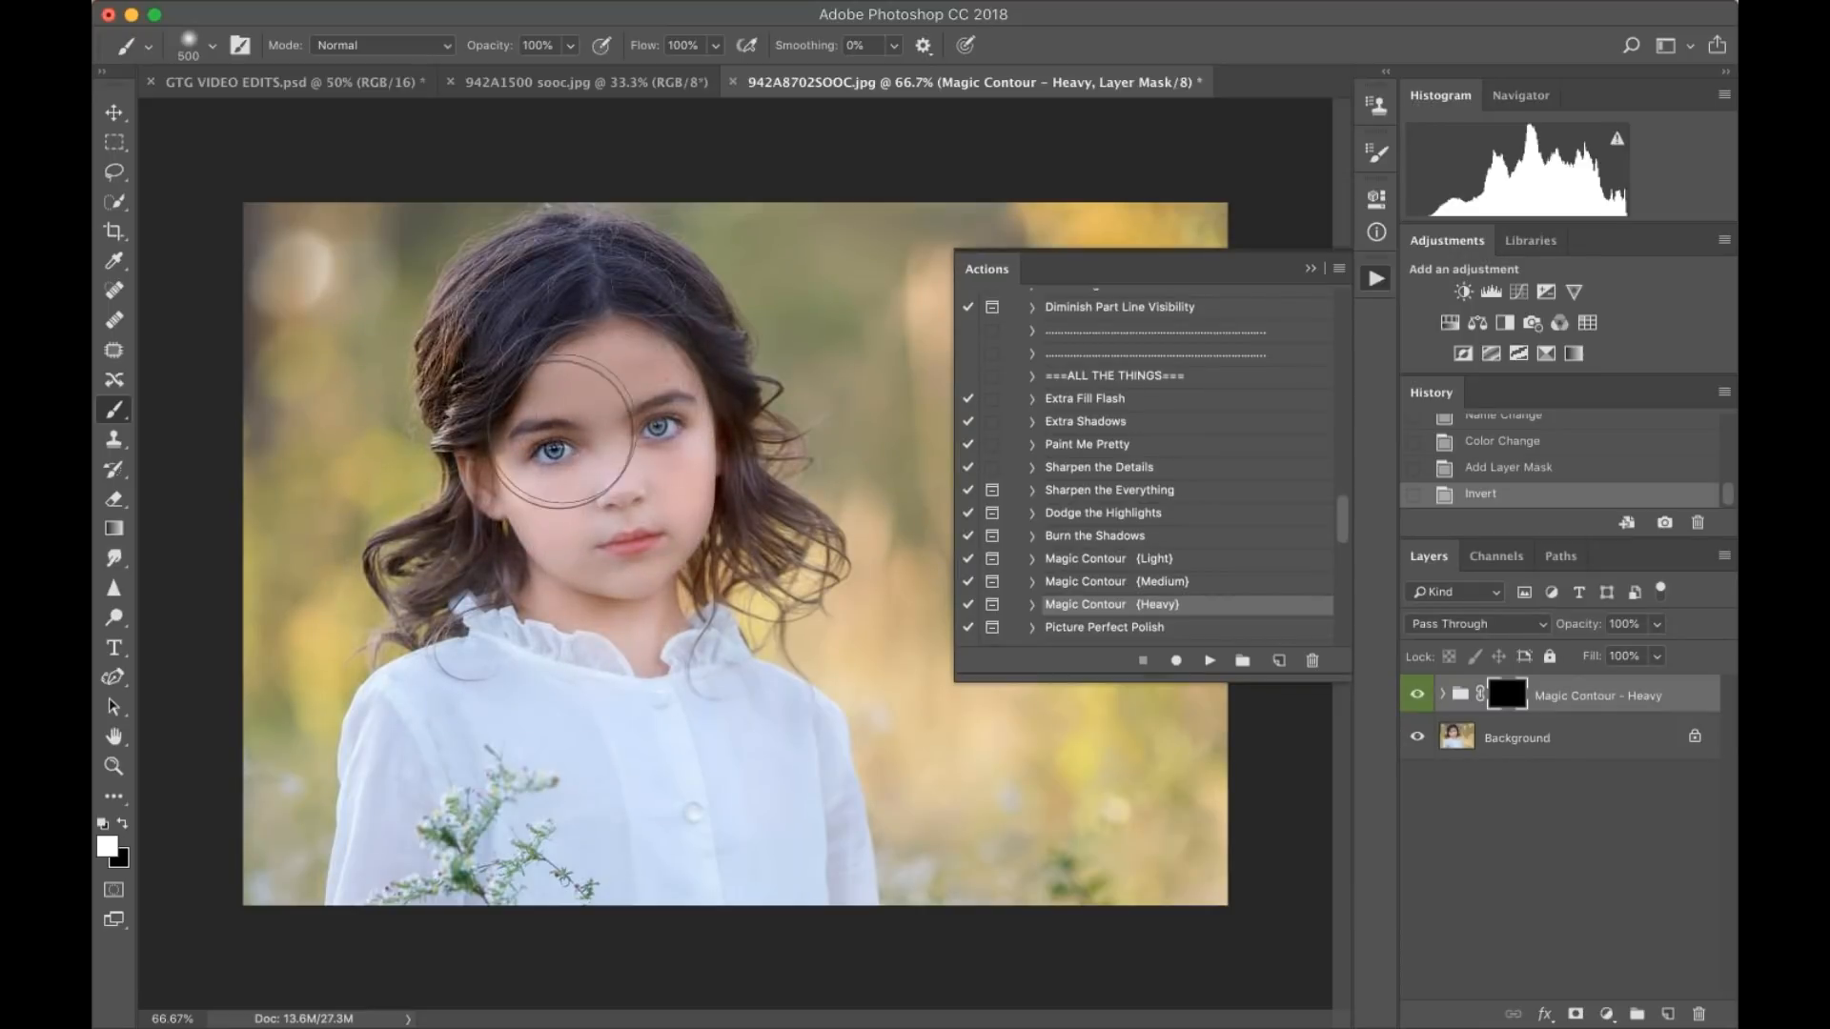
pyautogui.moveTo(624, 391)
pyautogui.mouseDown()
pyautogui.moveTo(600, 381)
pyautogui.moveTo(629, 448)
pyautogui.moveTo(624, 534)
pyautogui.mouseUp()
# - Paint black on the Magic Contour mask along the hair around the face with a 150-pixel brush, comparing before and after
pyautogui.press('x')
pyautogui.press('[')
pyautogui.press('[')
pyautogui.press('[')
pyautogui.press('[')
pyautogui.press('[')
pyautogui.press('[')
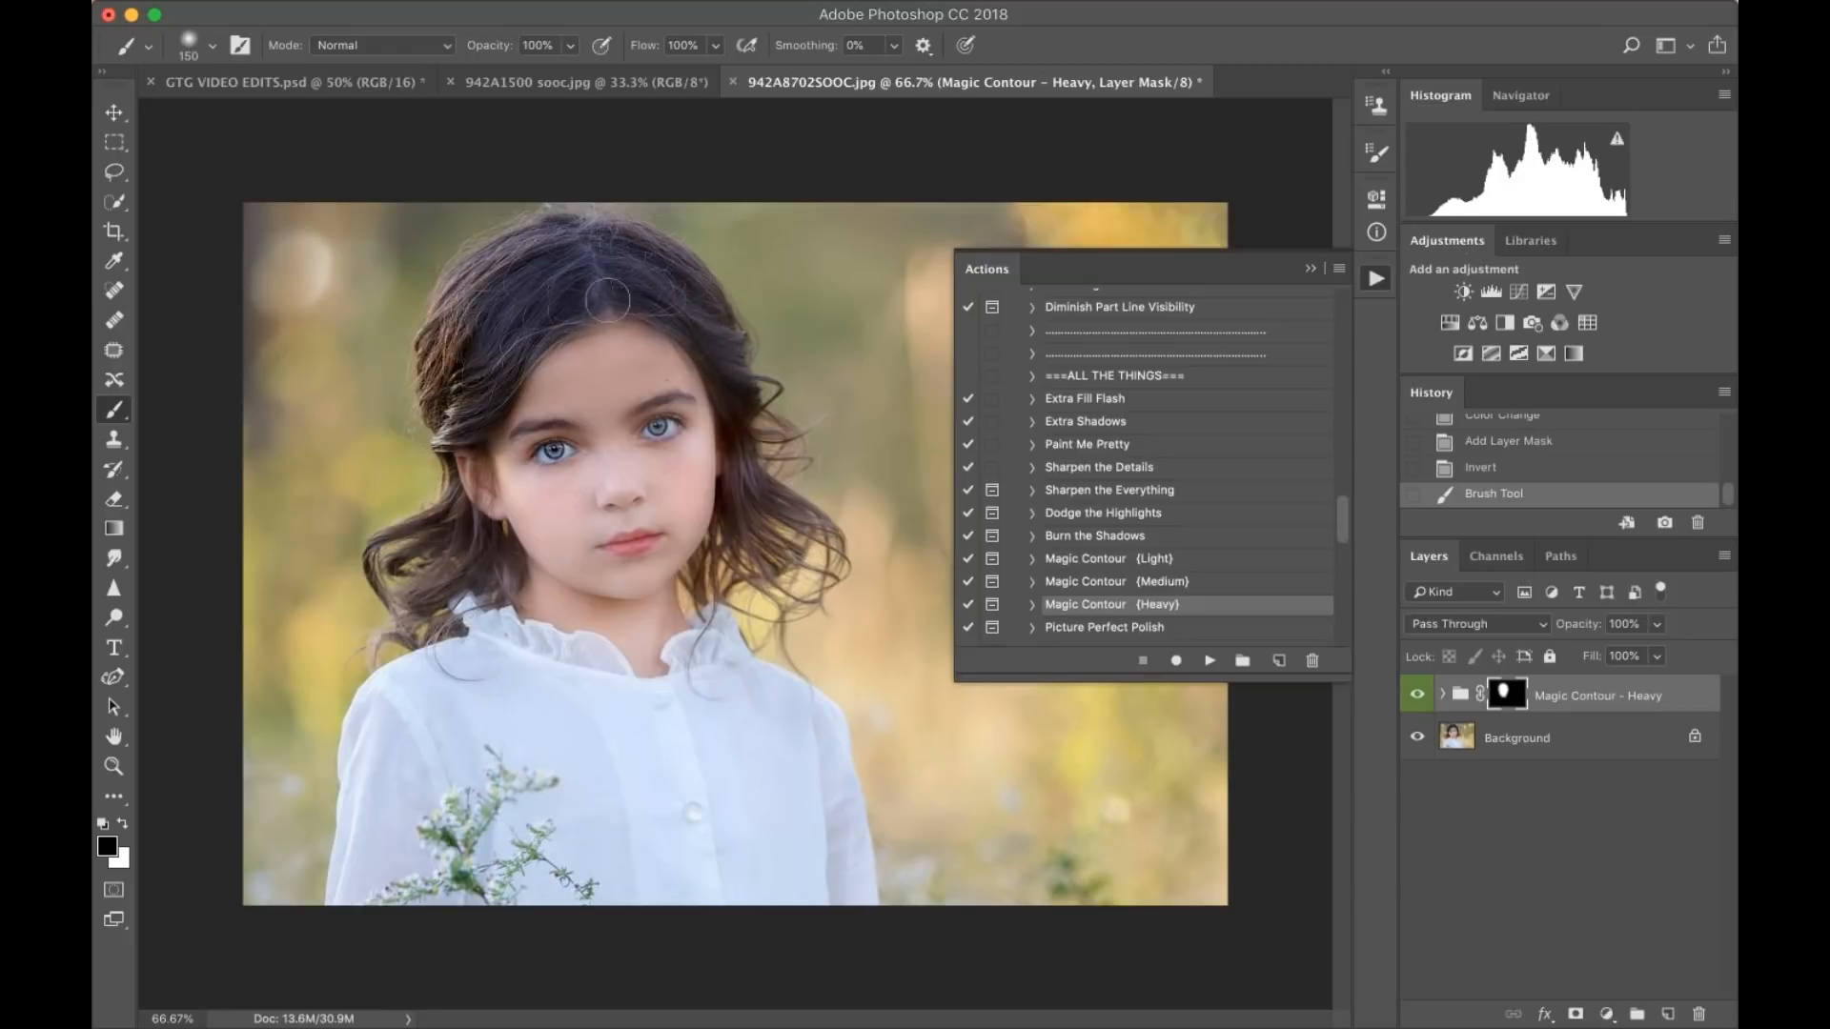
pyautogui.moveTo(477, 403)
pyautogui.mouseDown()
pyautogui.moveTo(482, 422)
pyautogui.moveTo(566, 278)
pyautogui.moveTo(627, 274)
pyautogui.mouseUp()
pyautogui.click(1417, 695)
pyautogui.click(1417, 695)
pyautogui.click(1418, 696)
pyautogui.click(1417, 696)
# - Paint black with an 80-pixel brush to remove the Magic Contour effect from the eyes, comparing before and after
pyautogui.press('x')
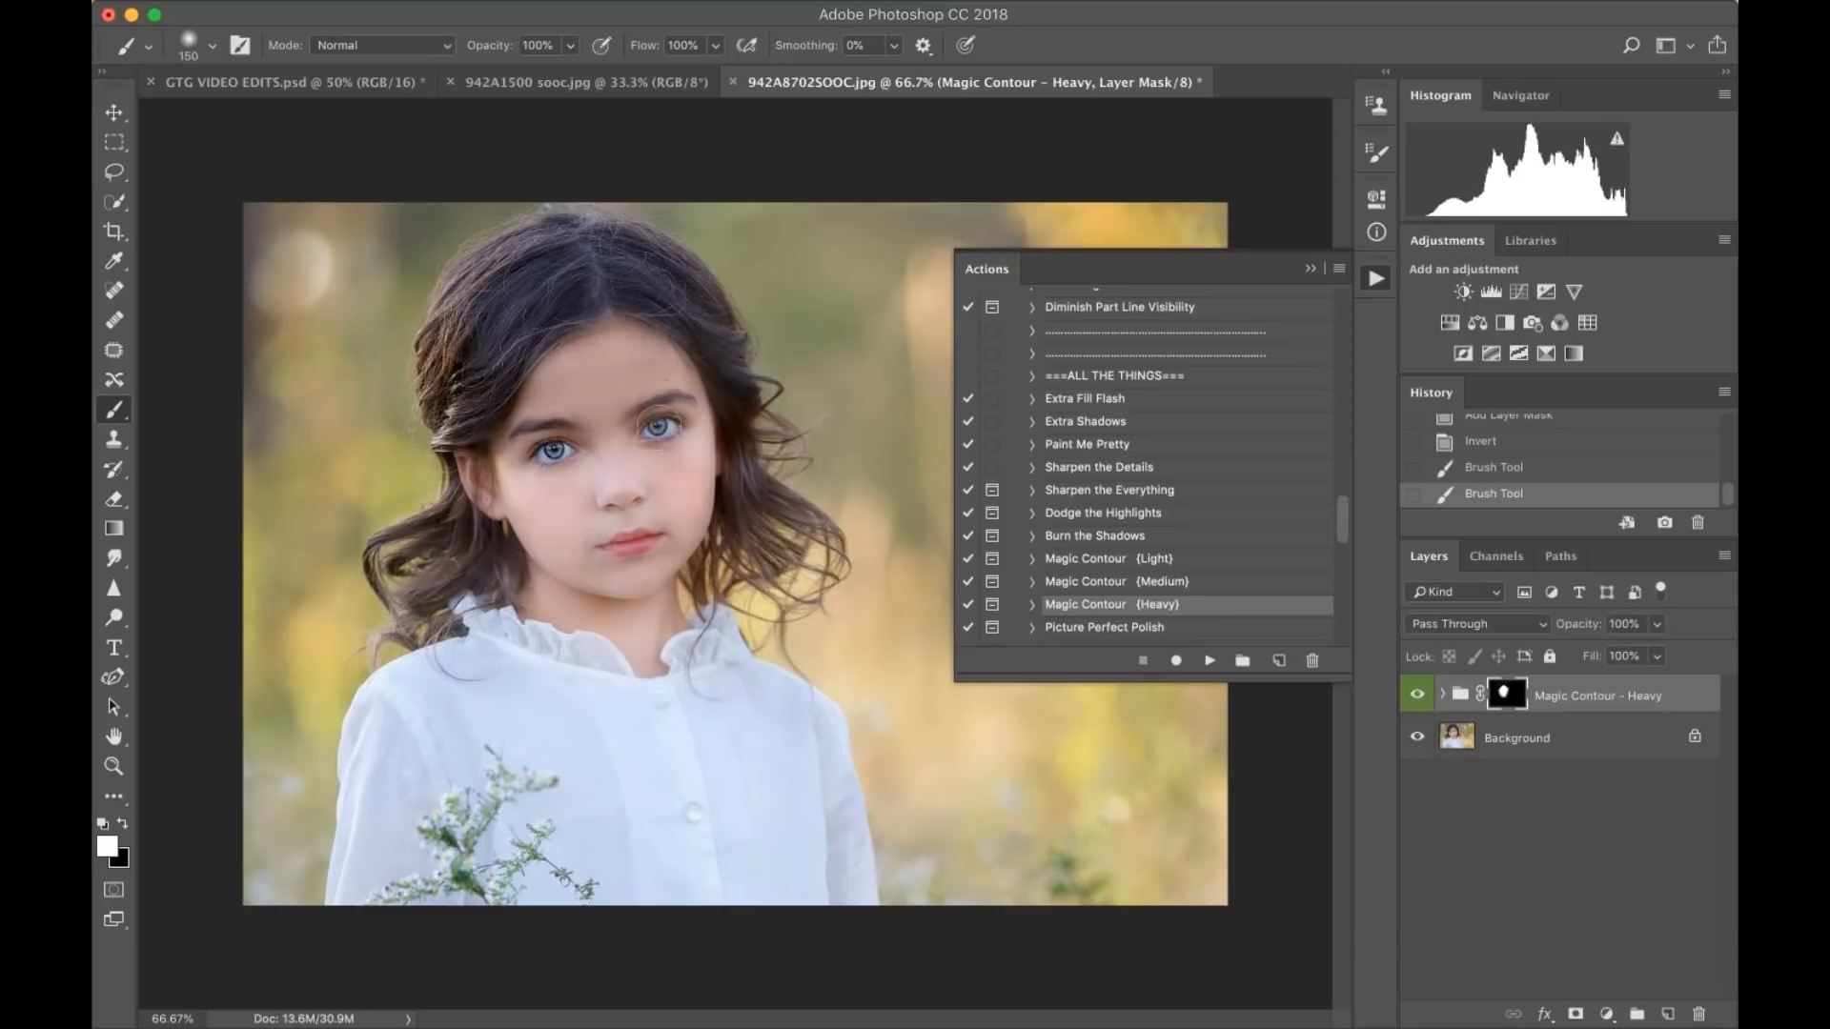
pyautogui.press('[')
pyautogui.press('x')
pyautogui.click(680, 417)
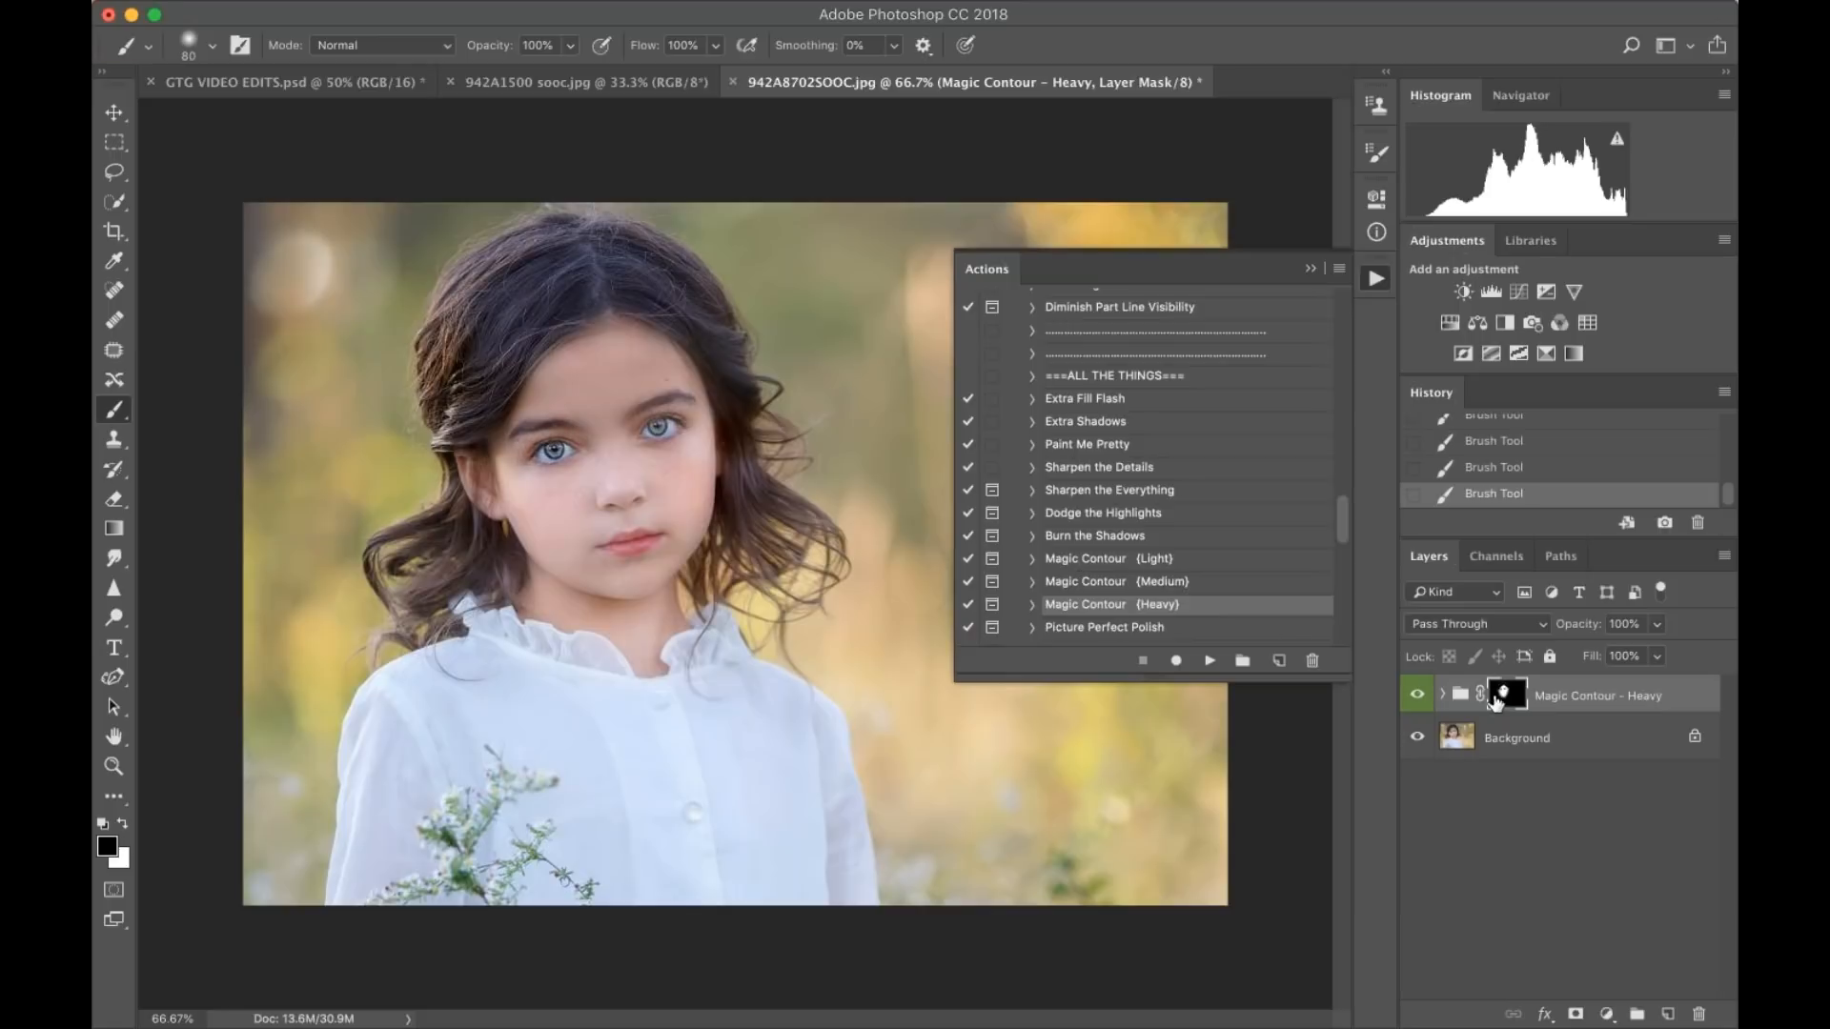
pyautogui.click(1417, 699)
pyautogui.click(1417, 699)
# - Flatten the image and run the Picture Perfect Polish action, continuing past its flatten prompt
pyautogui.scroll(-3, 1172, 529)
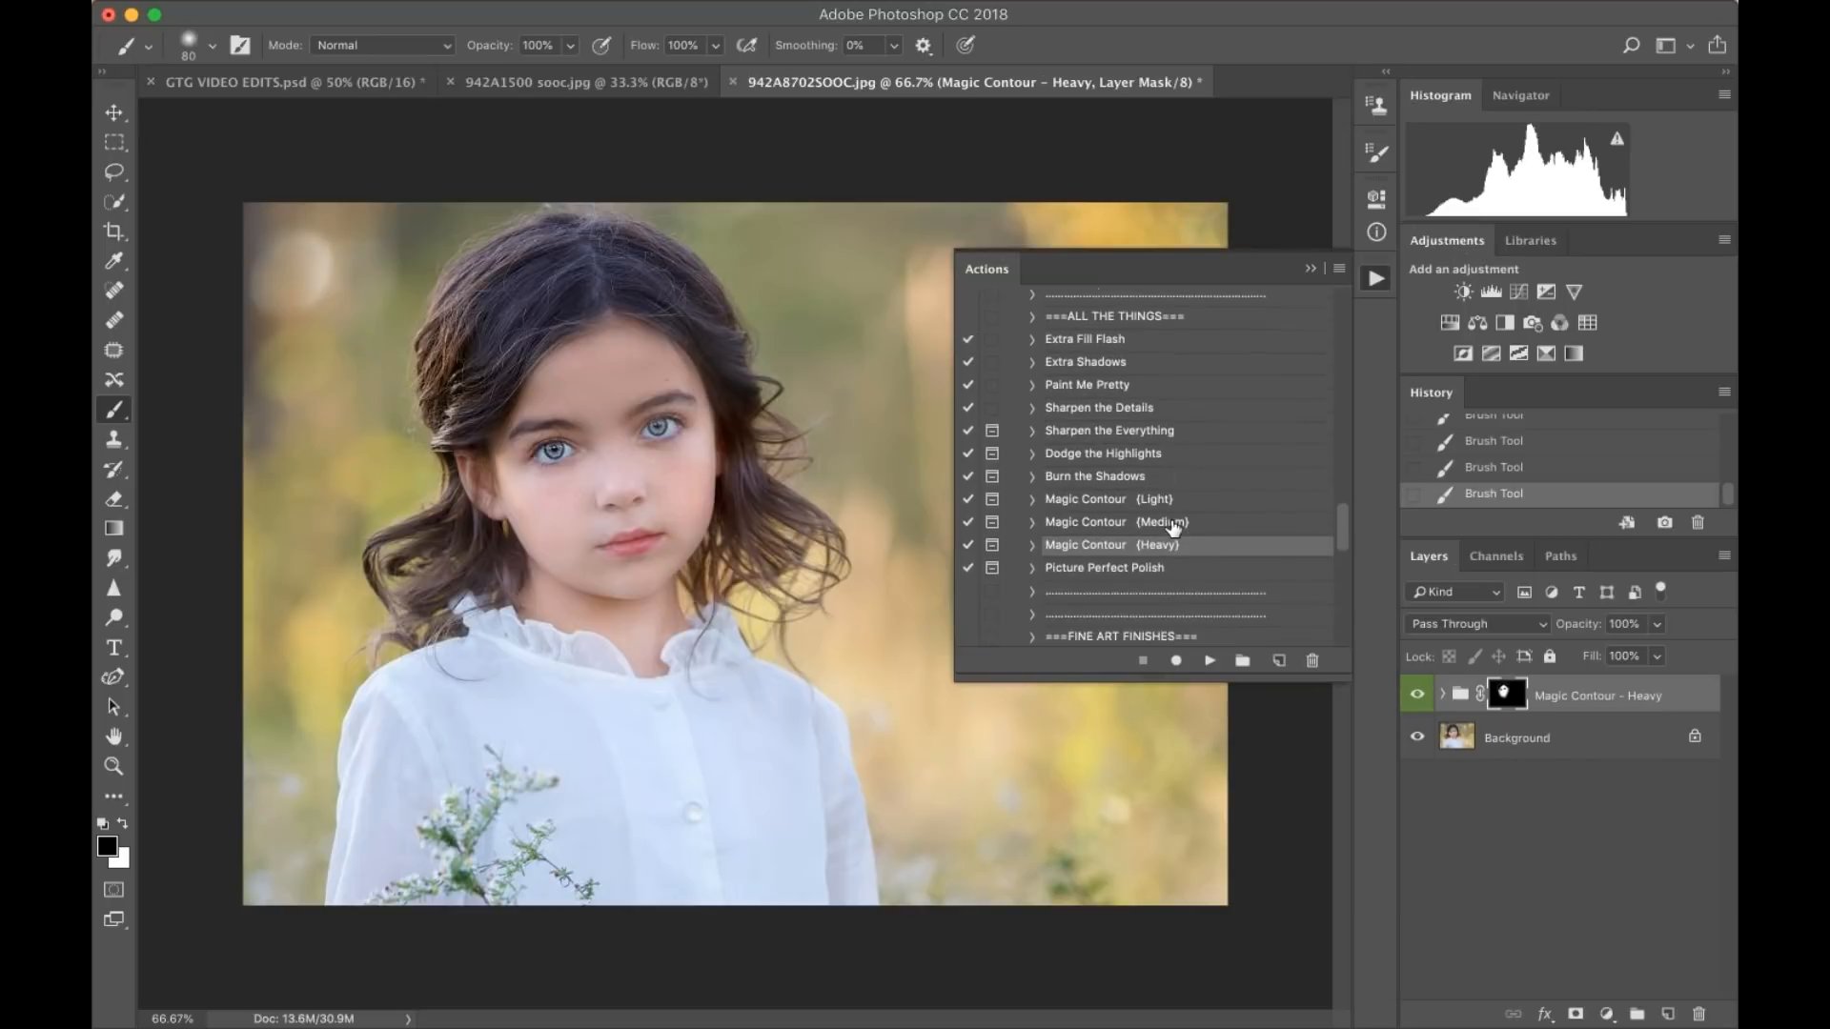
pyautogui.press('super+shift+f')
pyautogui.click(1125, 568)
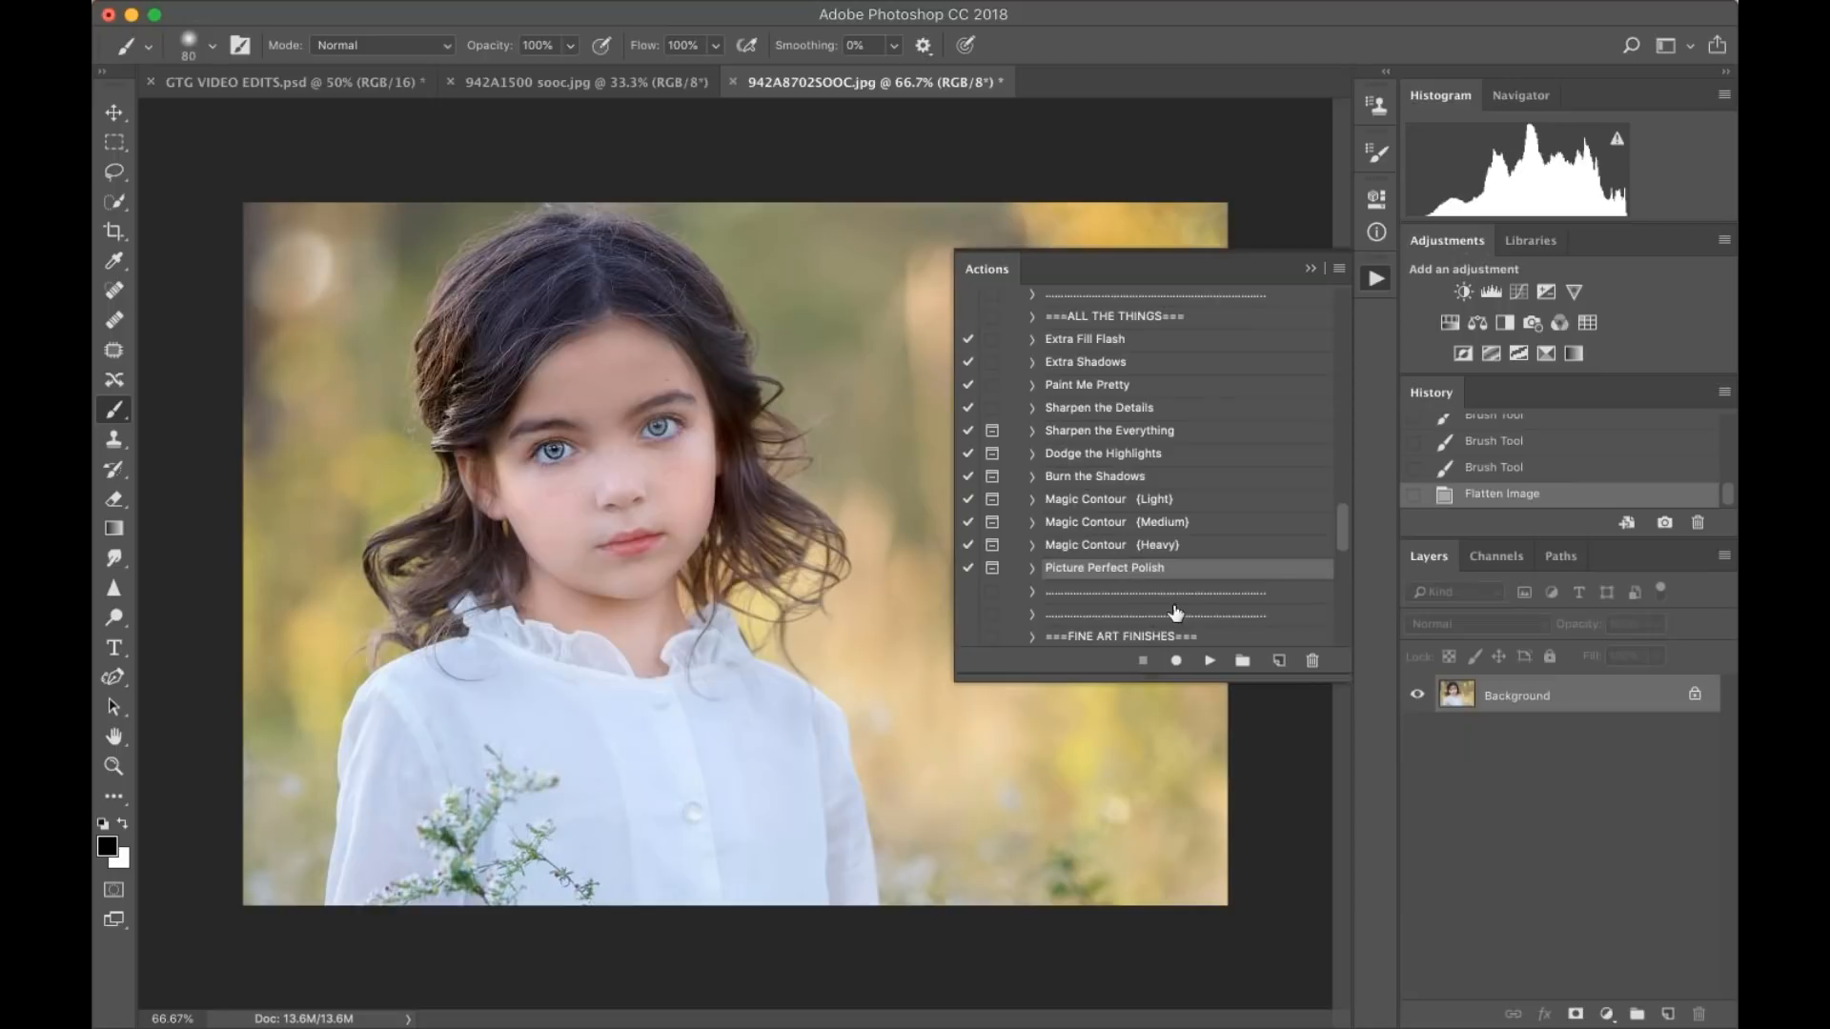
pyautogui.click(1206, 659)
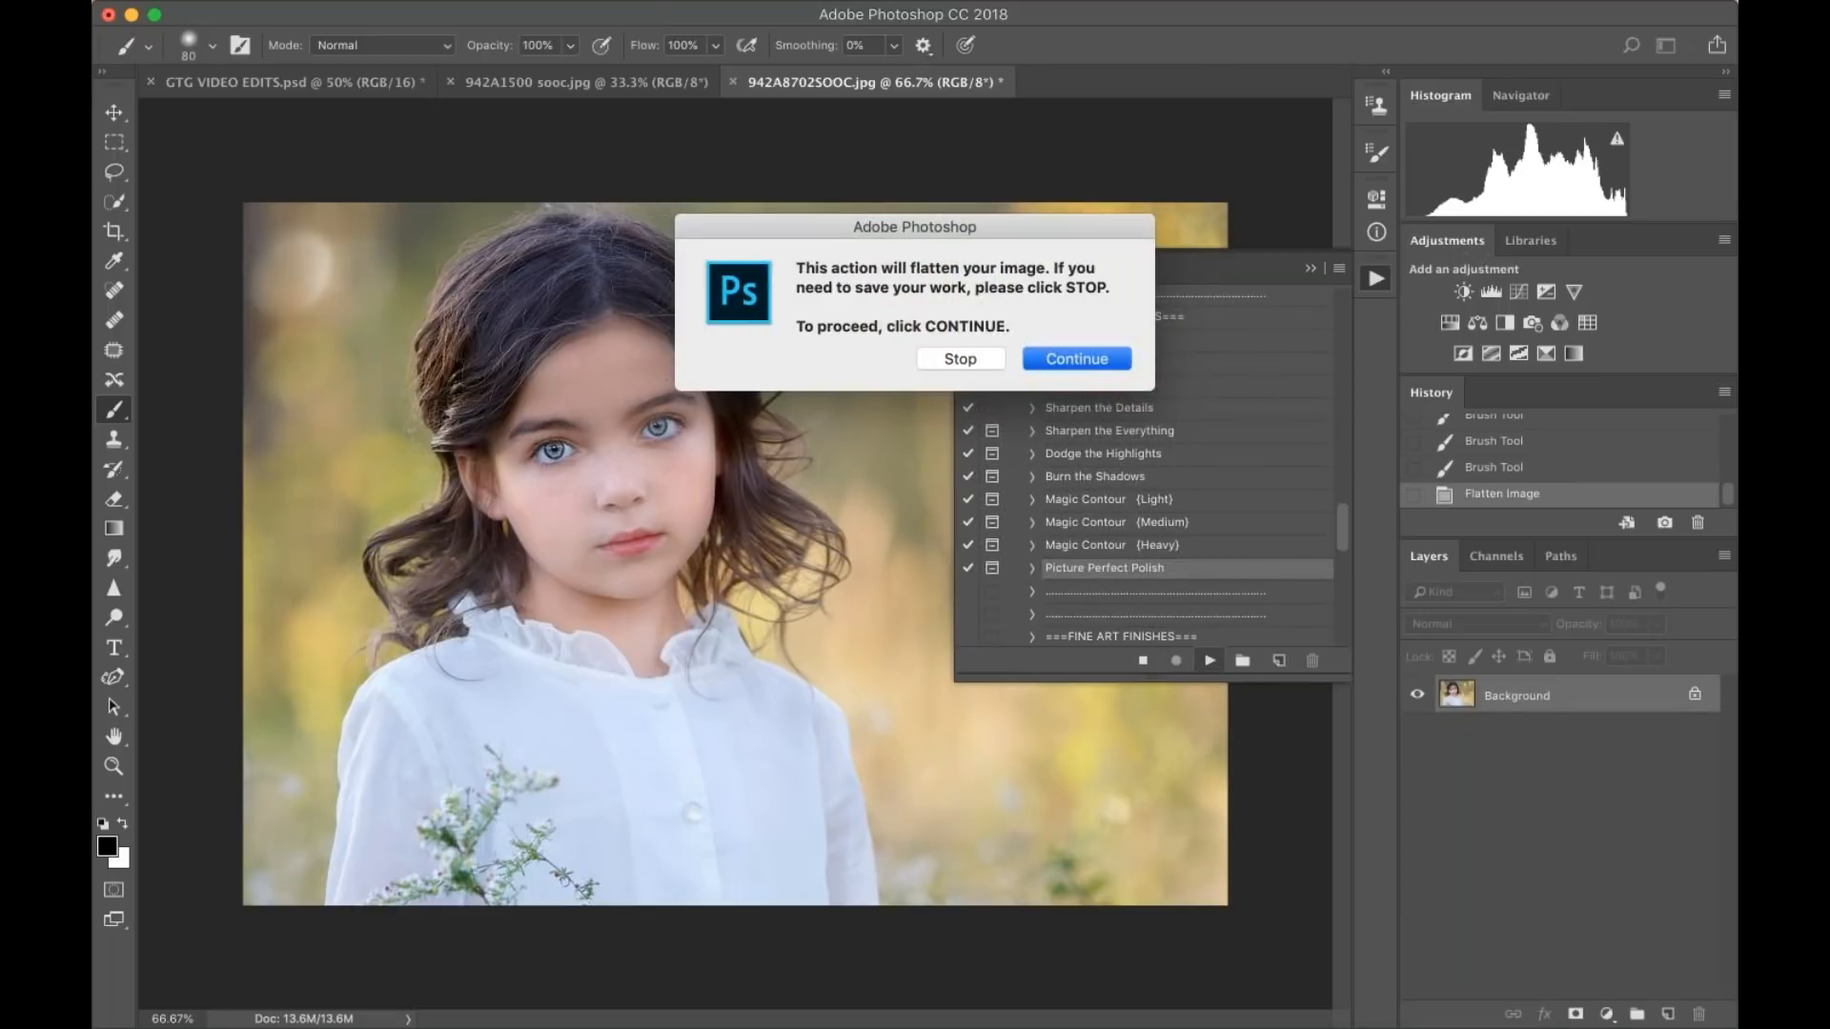
pyautogui.press('Return')
# - Compare the portrait with and without Picture Perfect Polish and set that layer's opacity to 76%
pyautogui.click(1417, 700)
pyautogui.click(1417, 701)
pyautogui.click(1660, 657)
pyautogui.click(1632, 656)
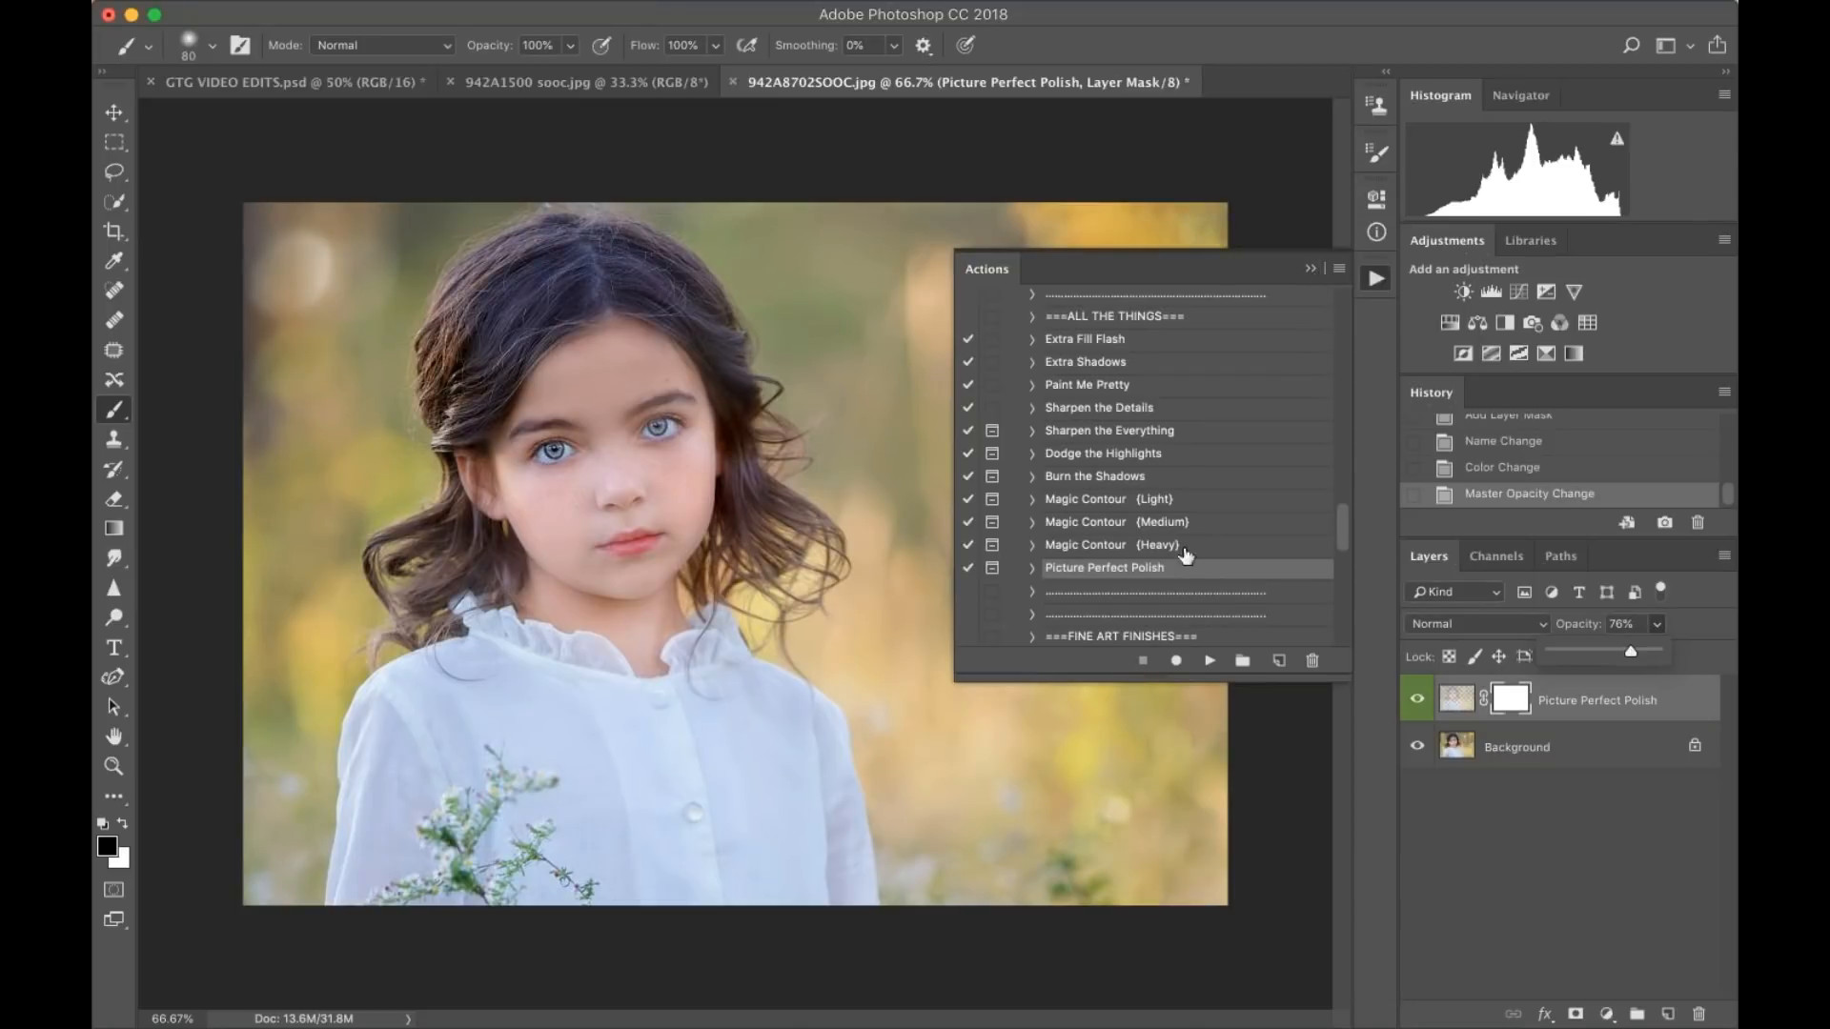
# - Try the Dollish action from the fine art finishes, allowing flattening, compare its effect, and hide the Dollish layer
pyautogui.scroll(-4, 1150, 628)
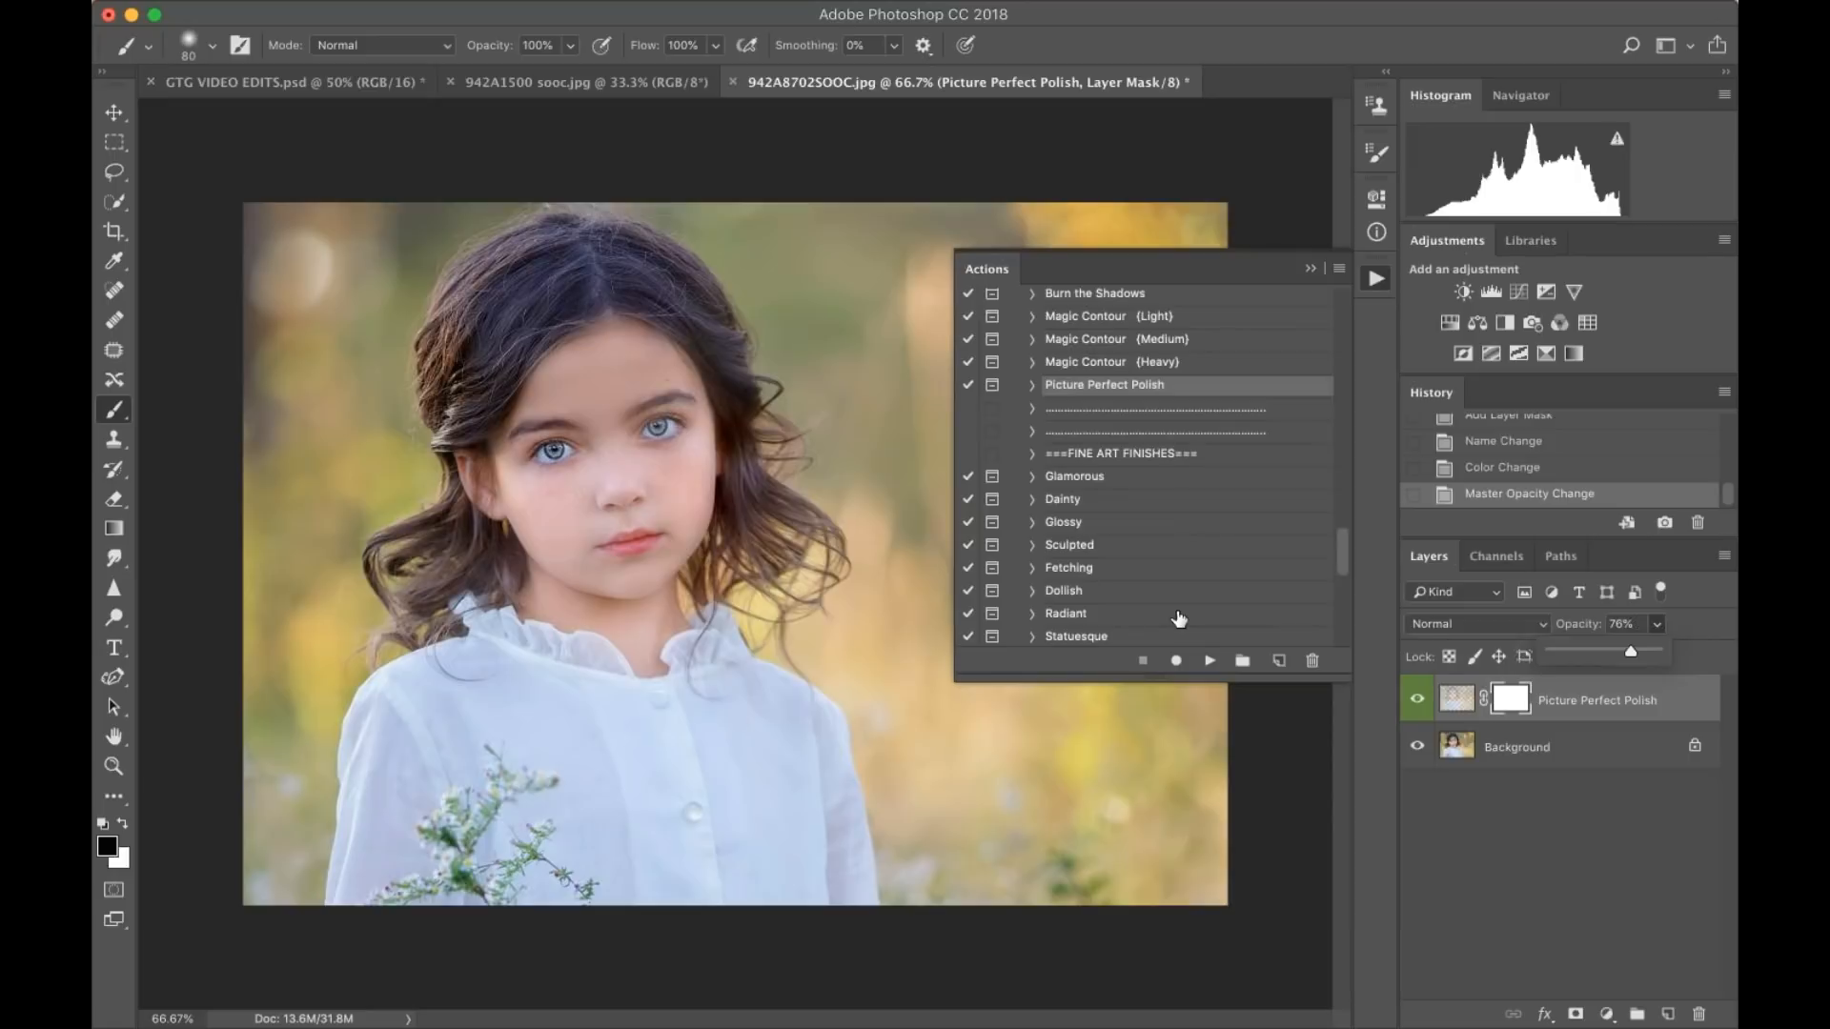
pyautogui.scroll(-1, 1131, 543)
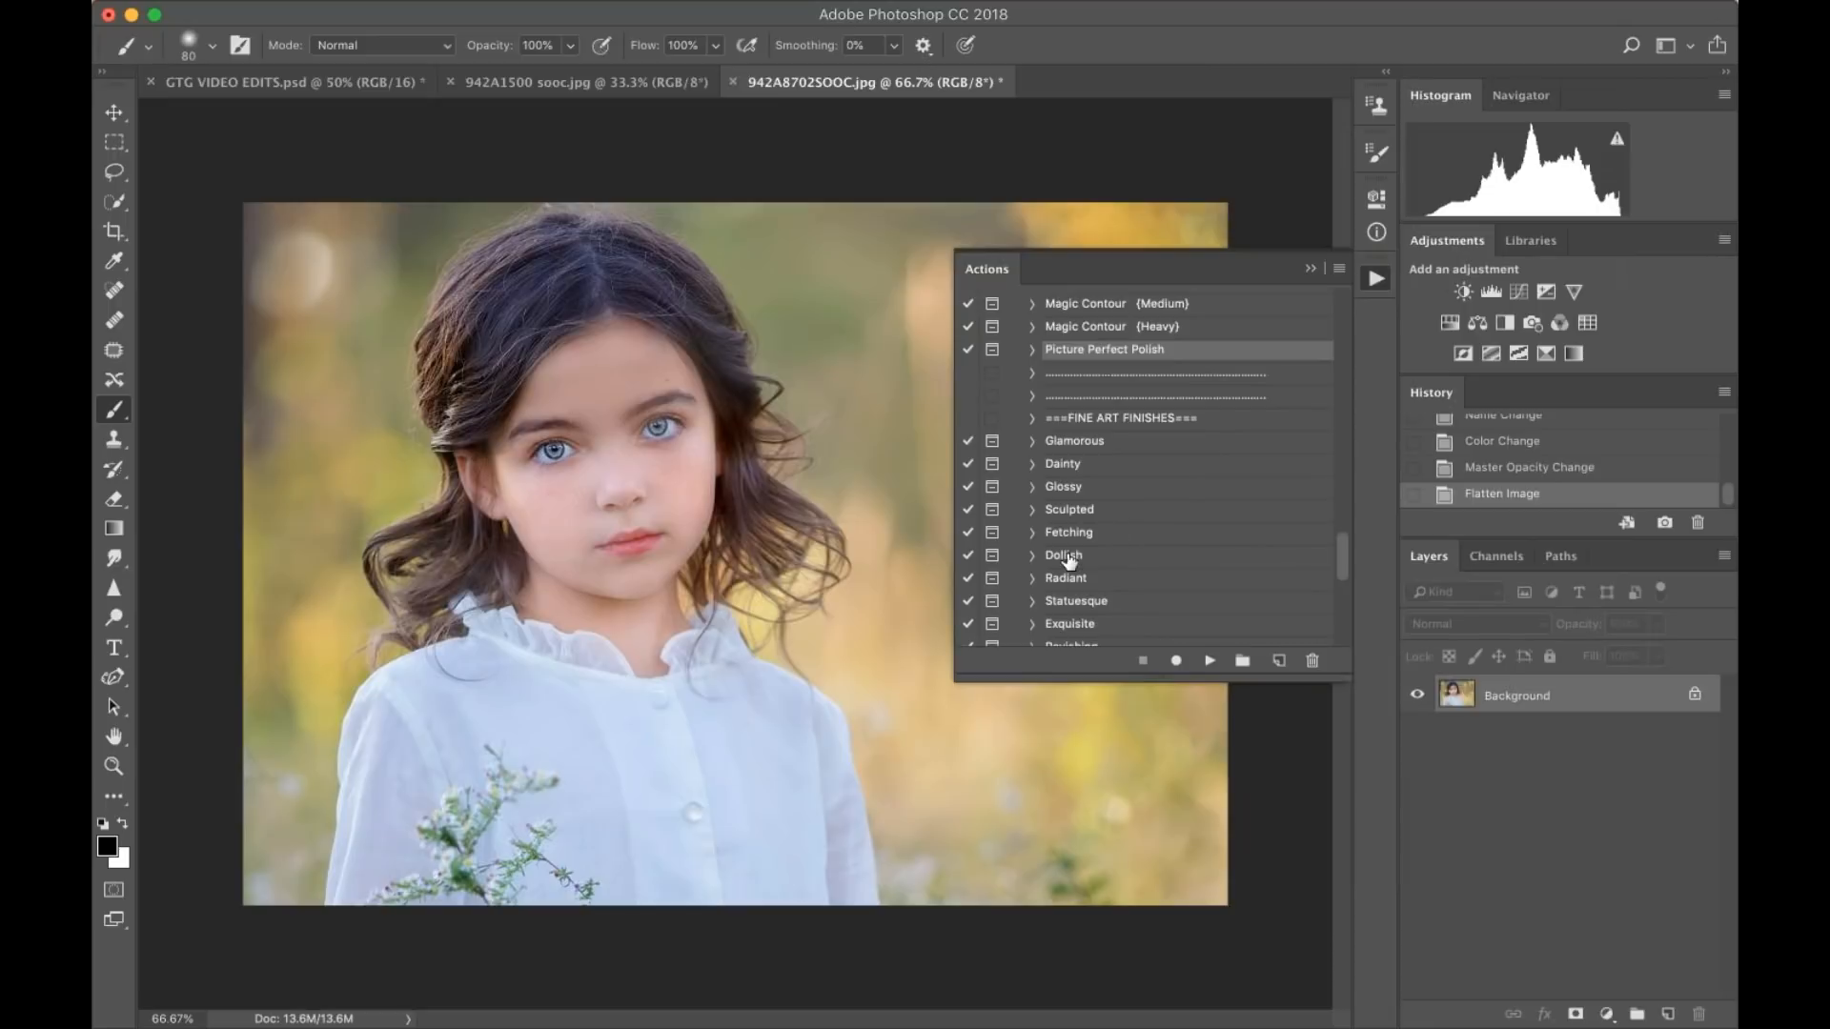
pyautogui.click(1069, 558)
pyautogui.click(1209, 661)
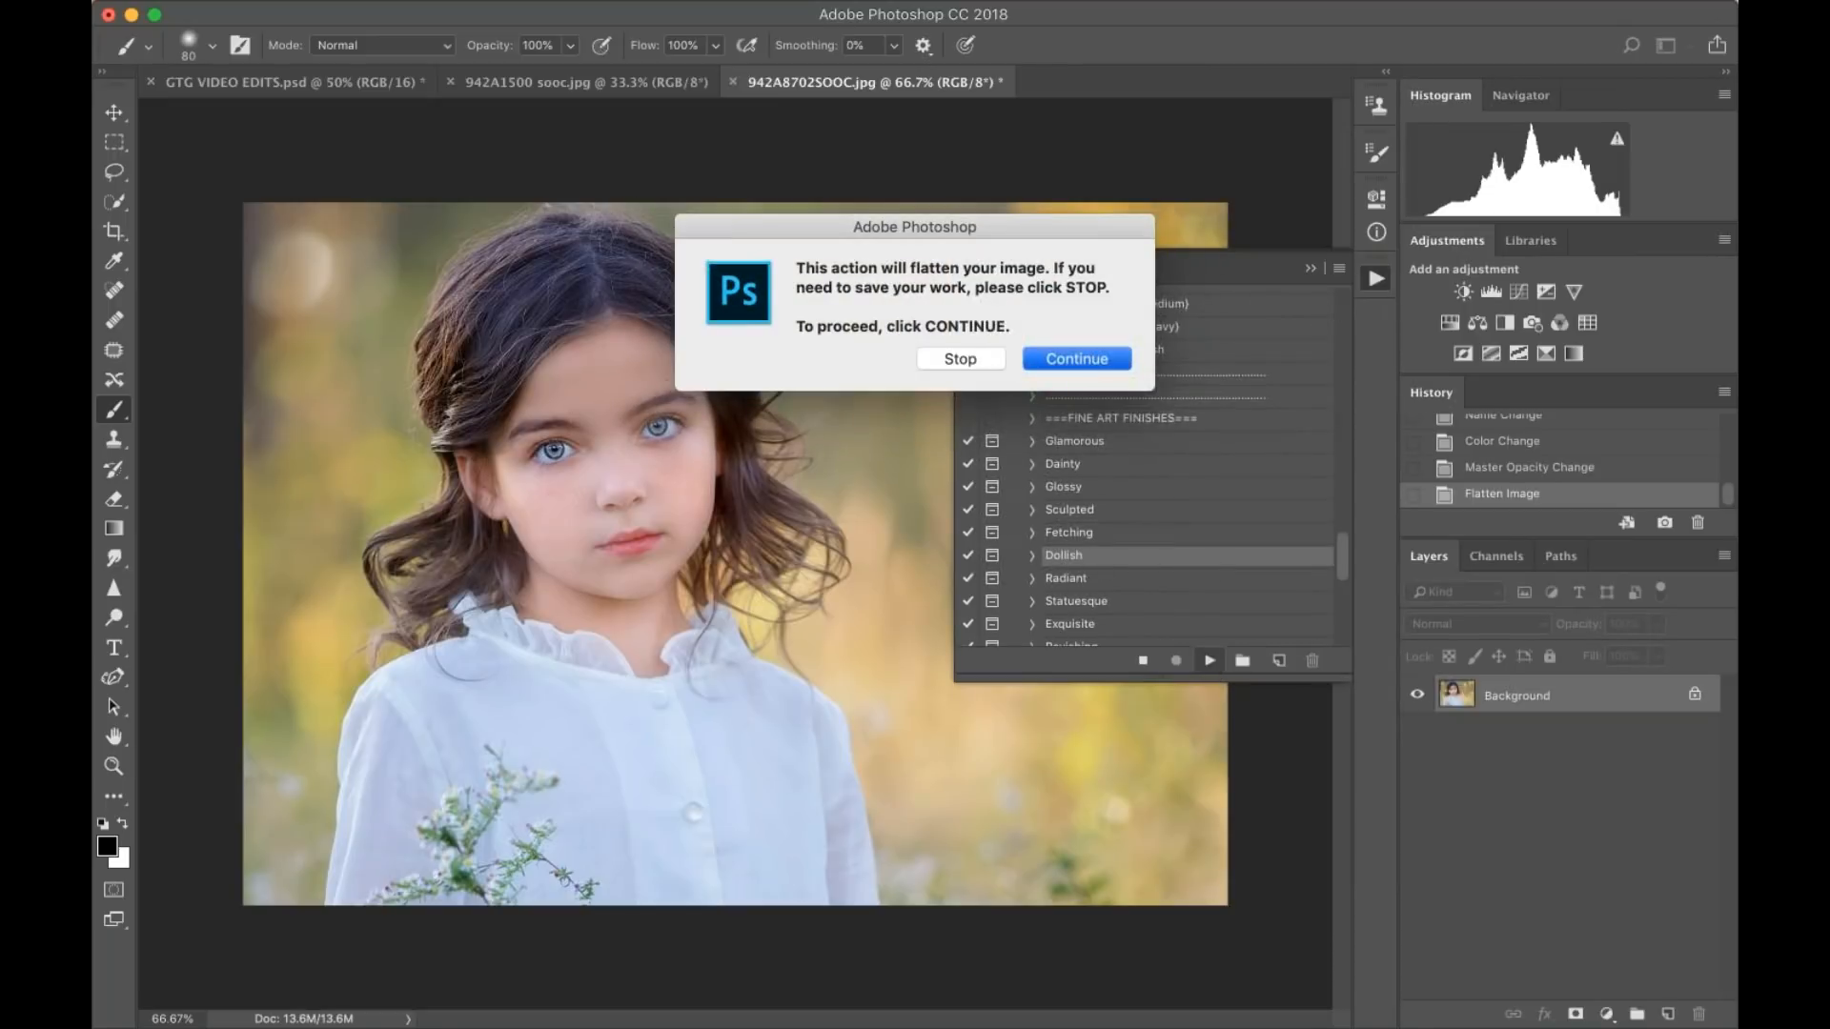
pyautogui.click(1077, 358)
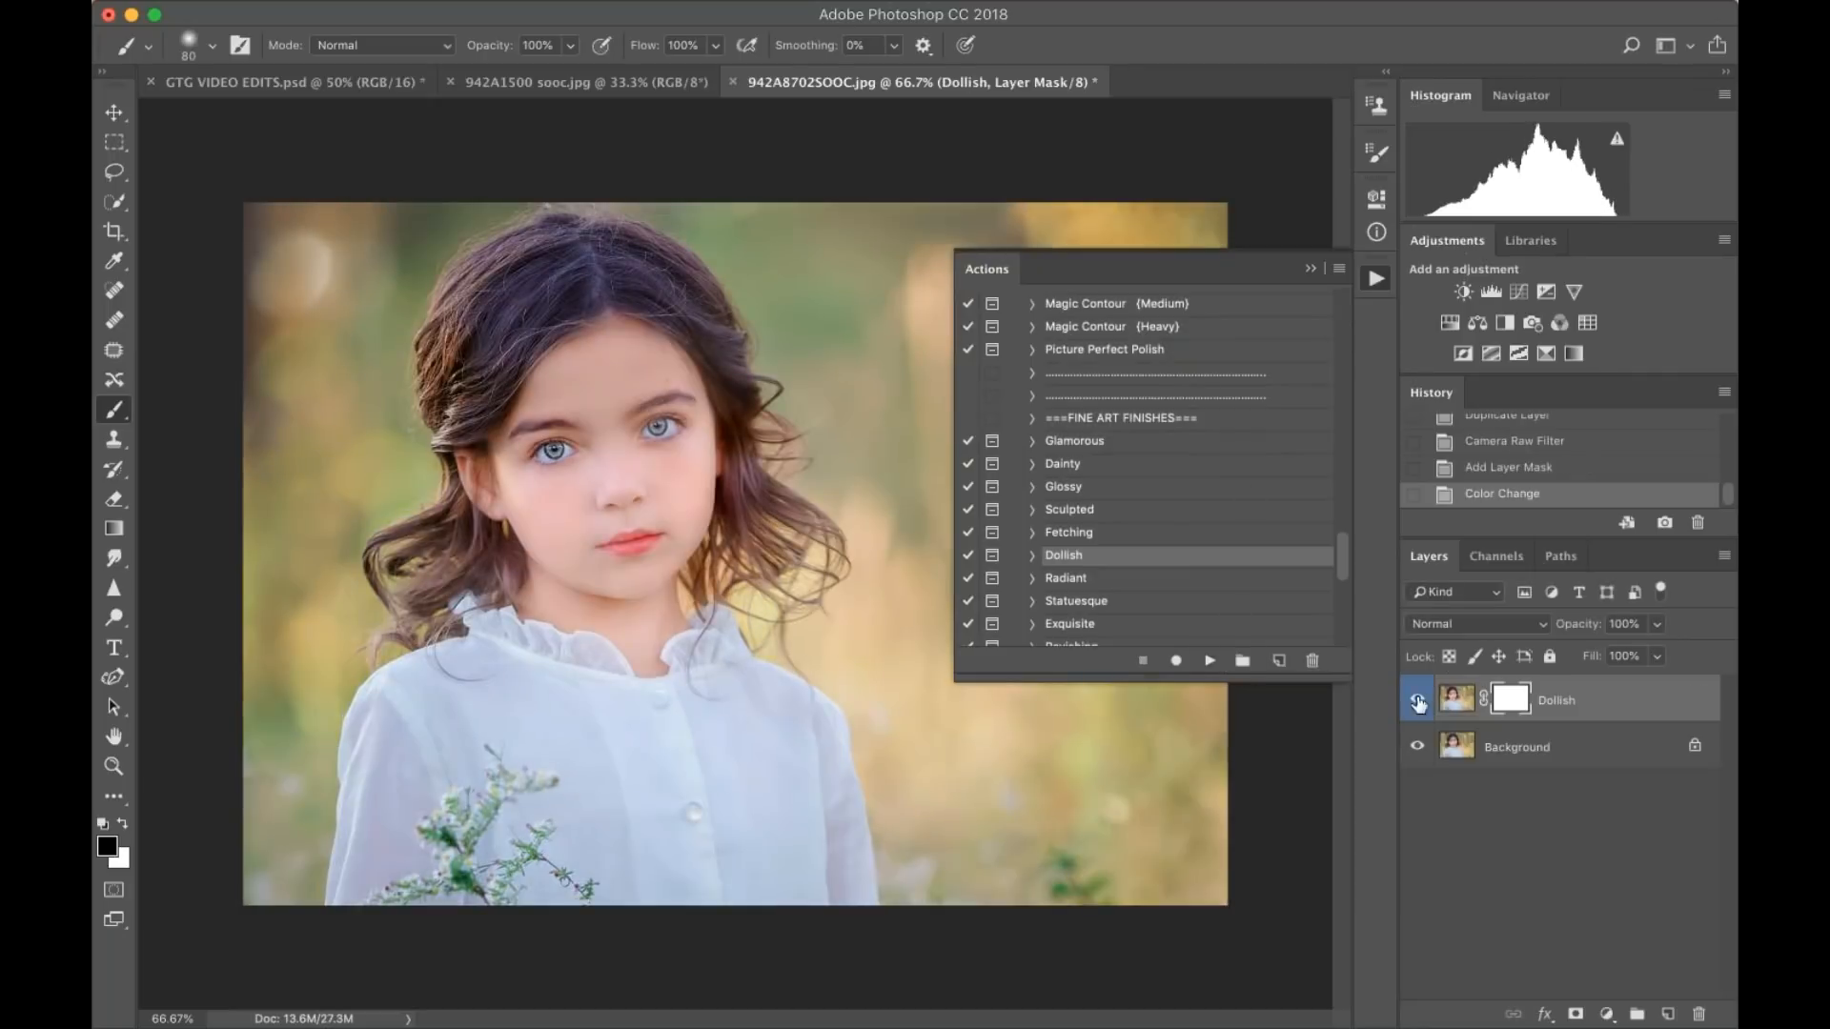
pyautogui.click(1418, 703)
pyautogui.click(1418, 703)
pyautogui.click(1420, 704)
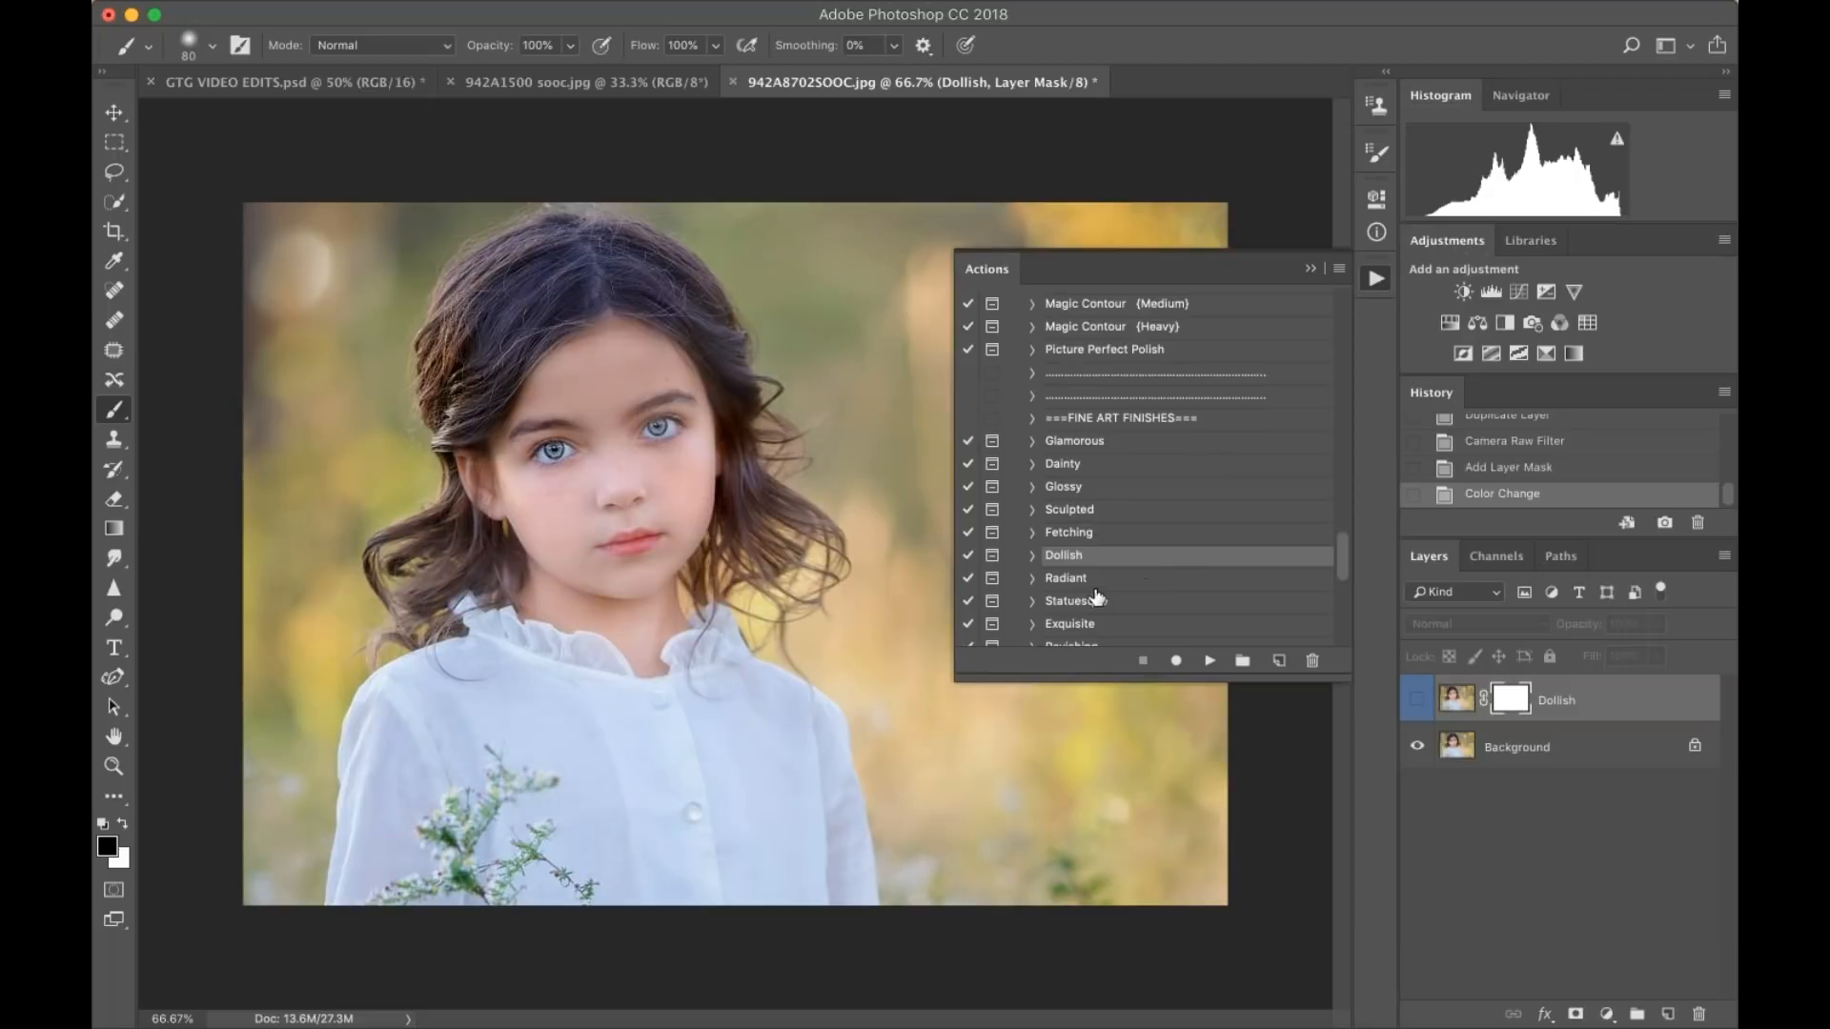
# - Try the Radiant fine art finish, allowing it to flatten the image, and hide the Radiant layer
pyautogui.click(1088, 578)
pyautogui.click(1207, 661)
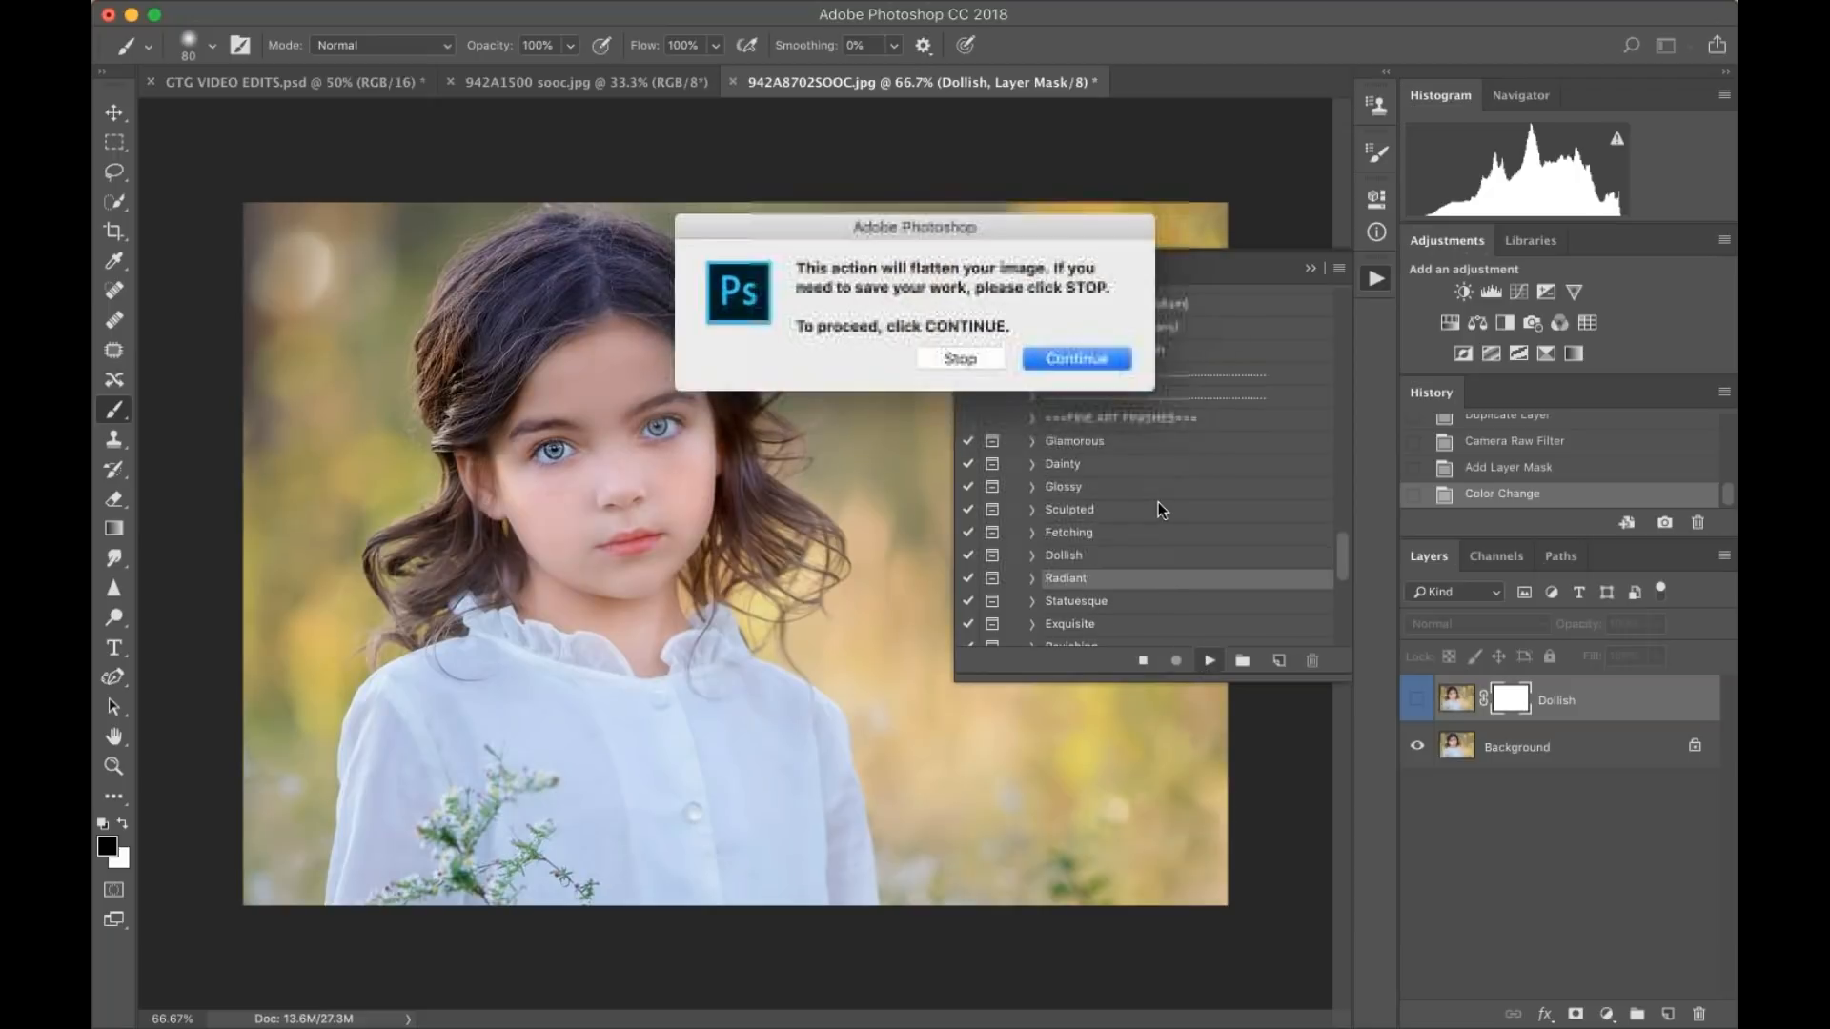
pyautogui.click(1092, 366)
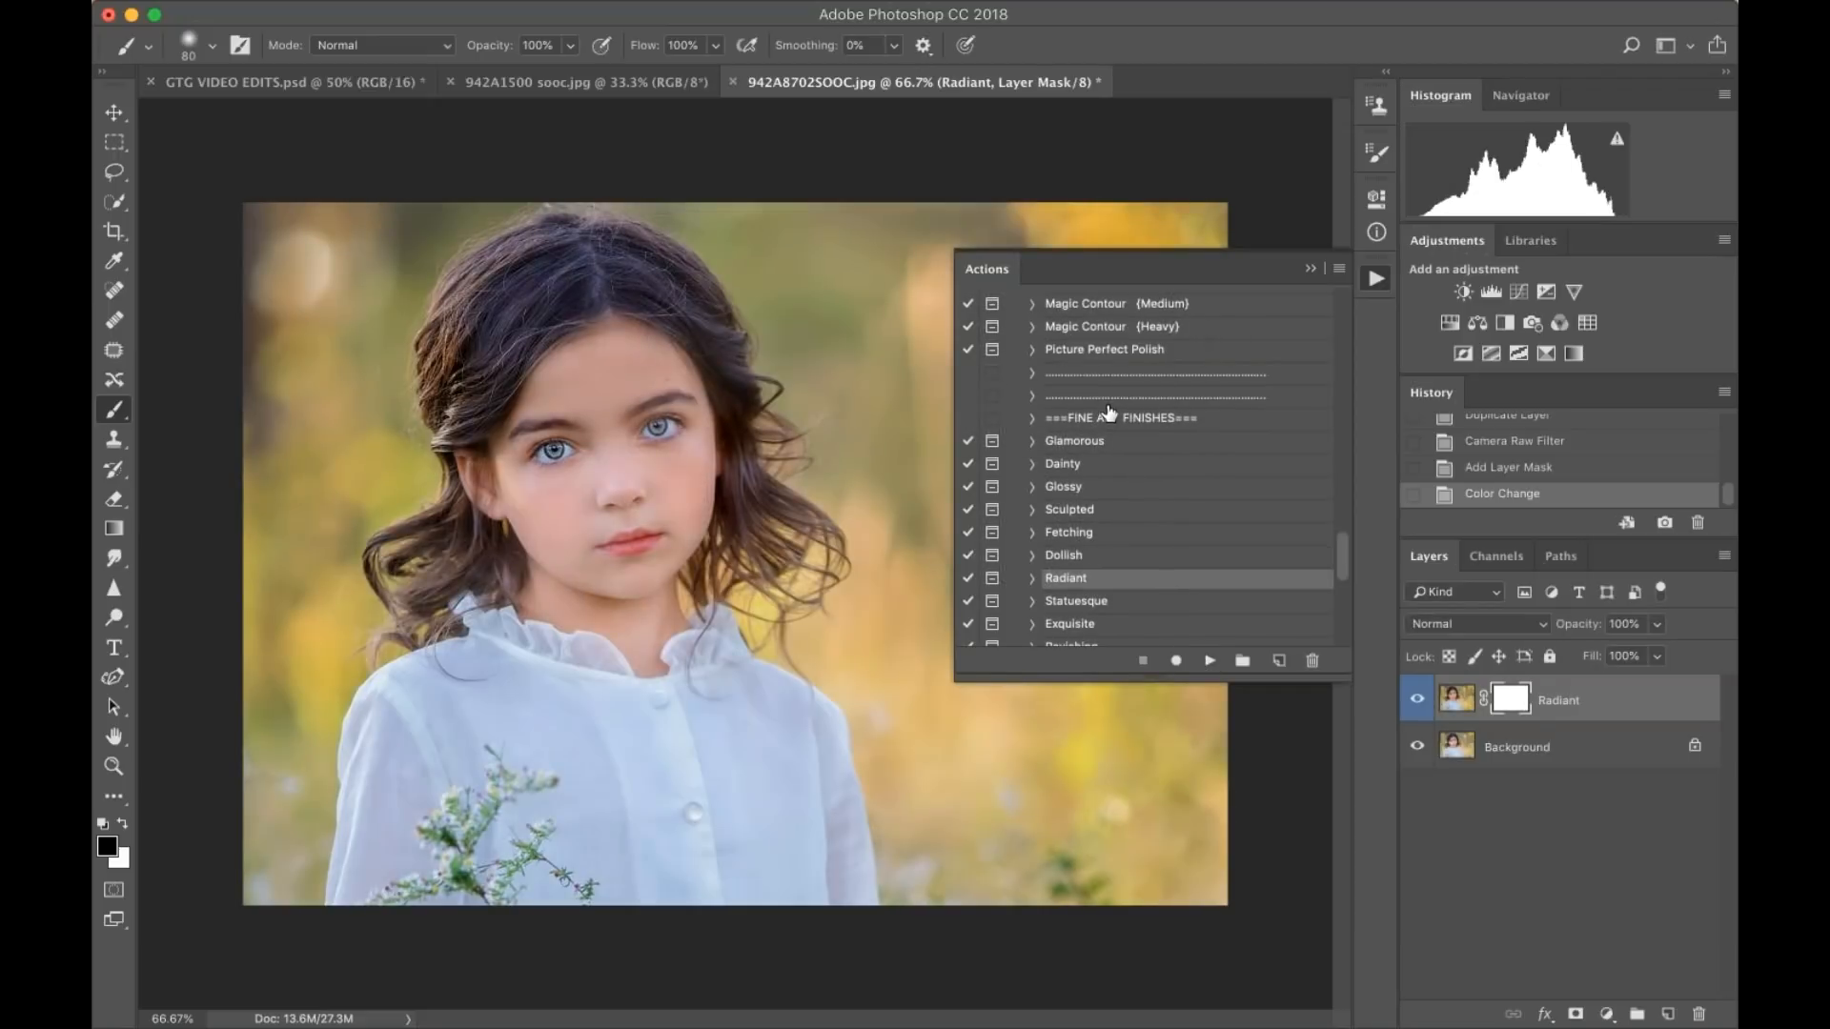
pyautogui.click(1416, 701)
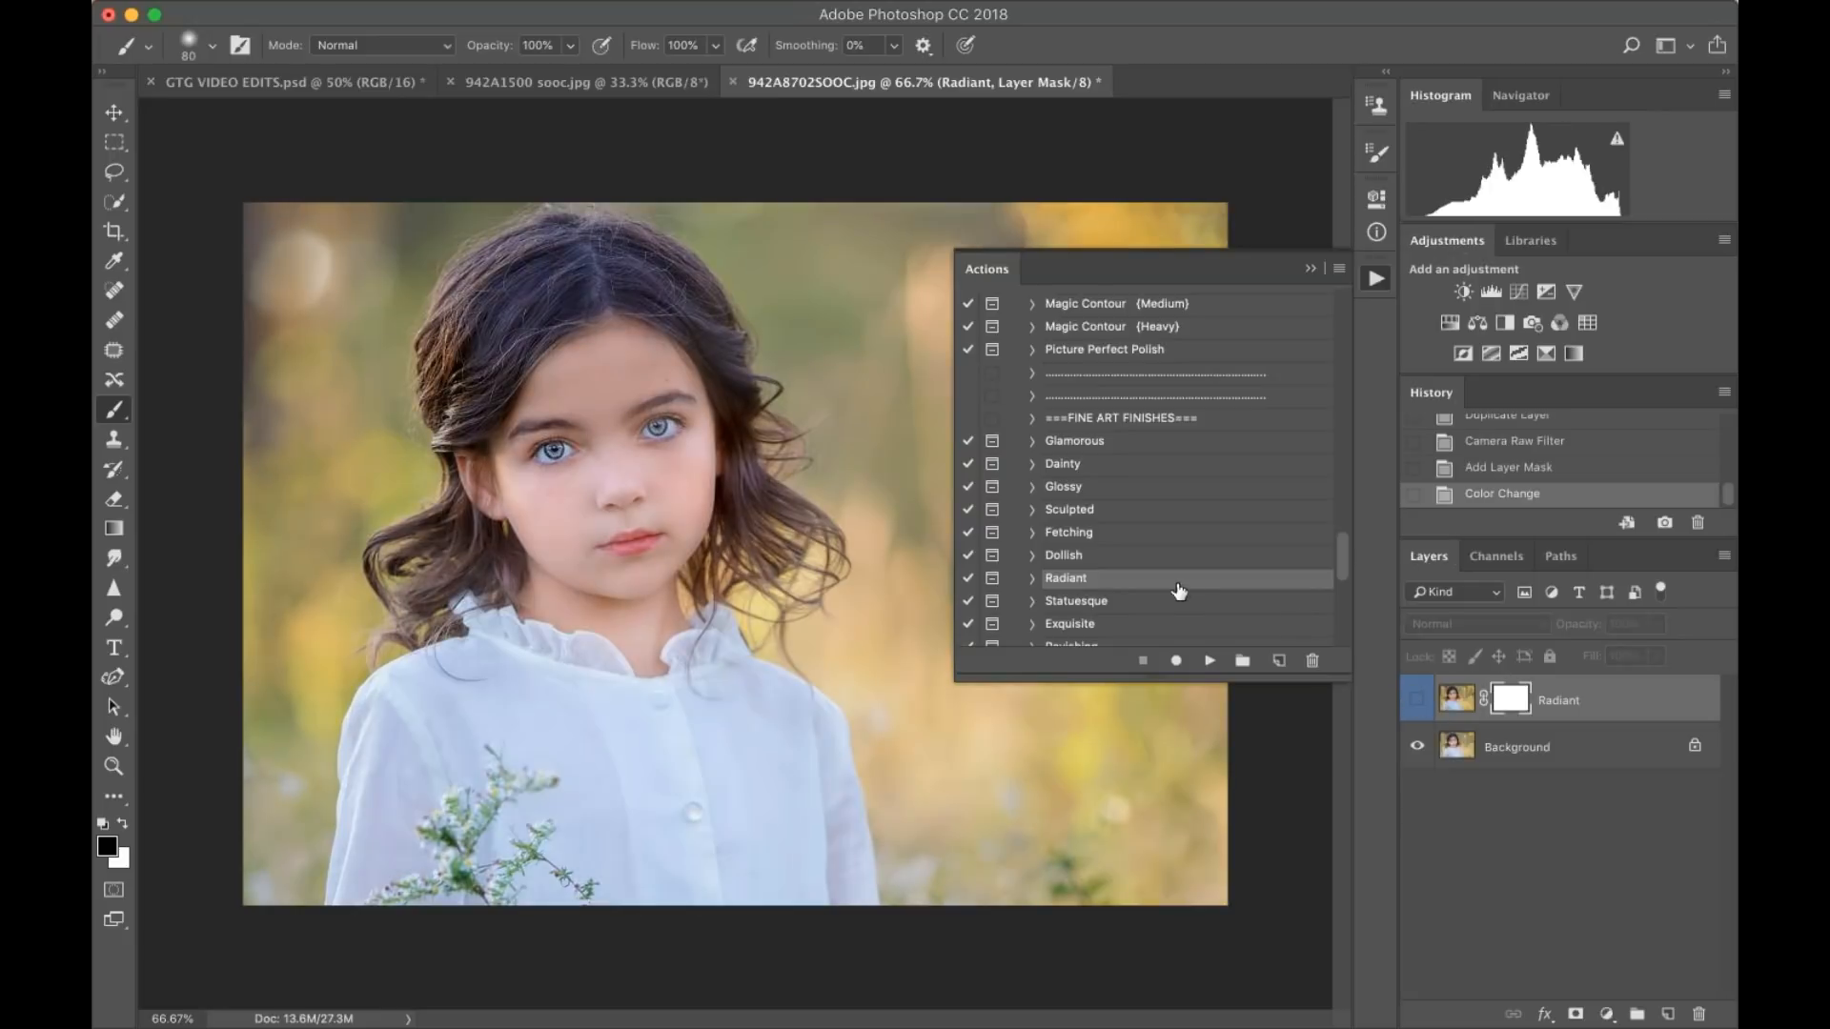
# - Run the Sculpted fine art finish, allowing it to flatten the image, and compare the portrait with and without the effect
pyautogui.click(1099, 513)
pyautogui.click(1209, 659)
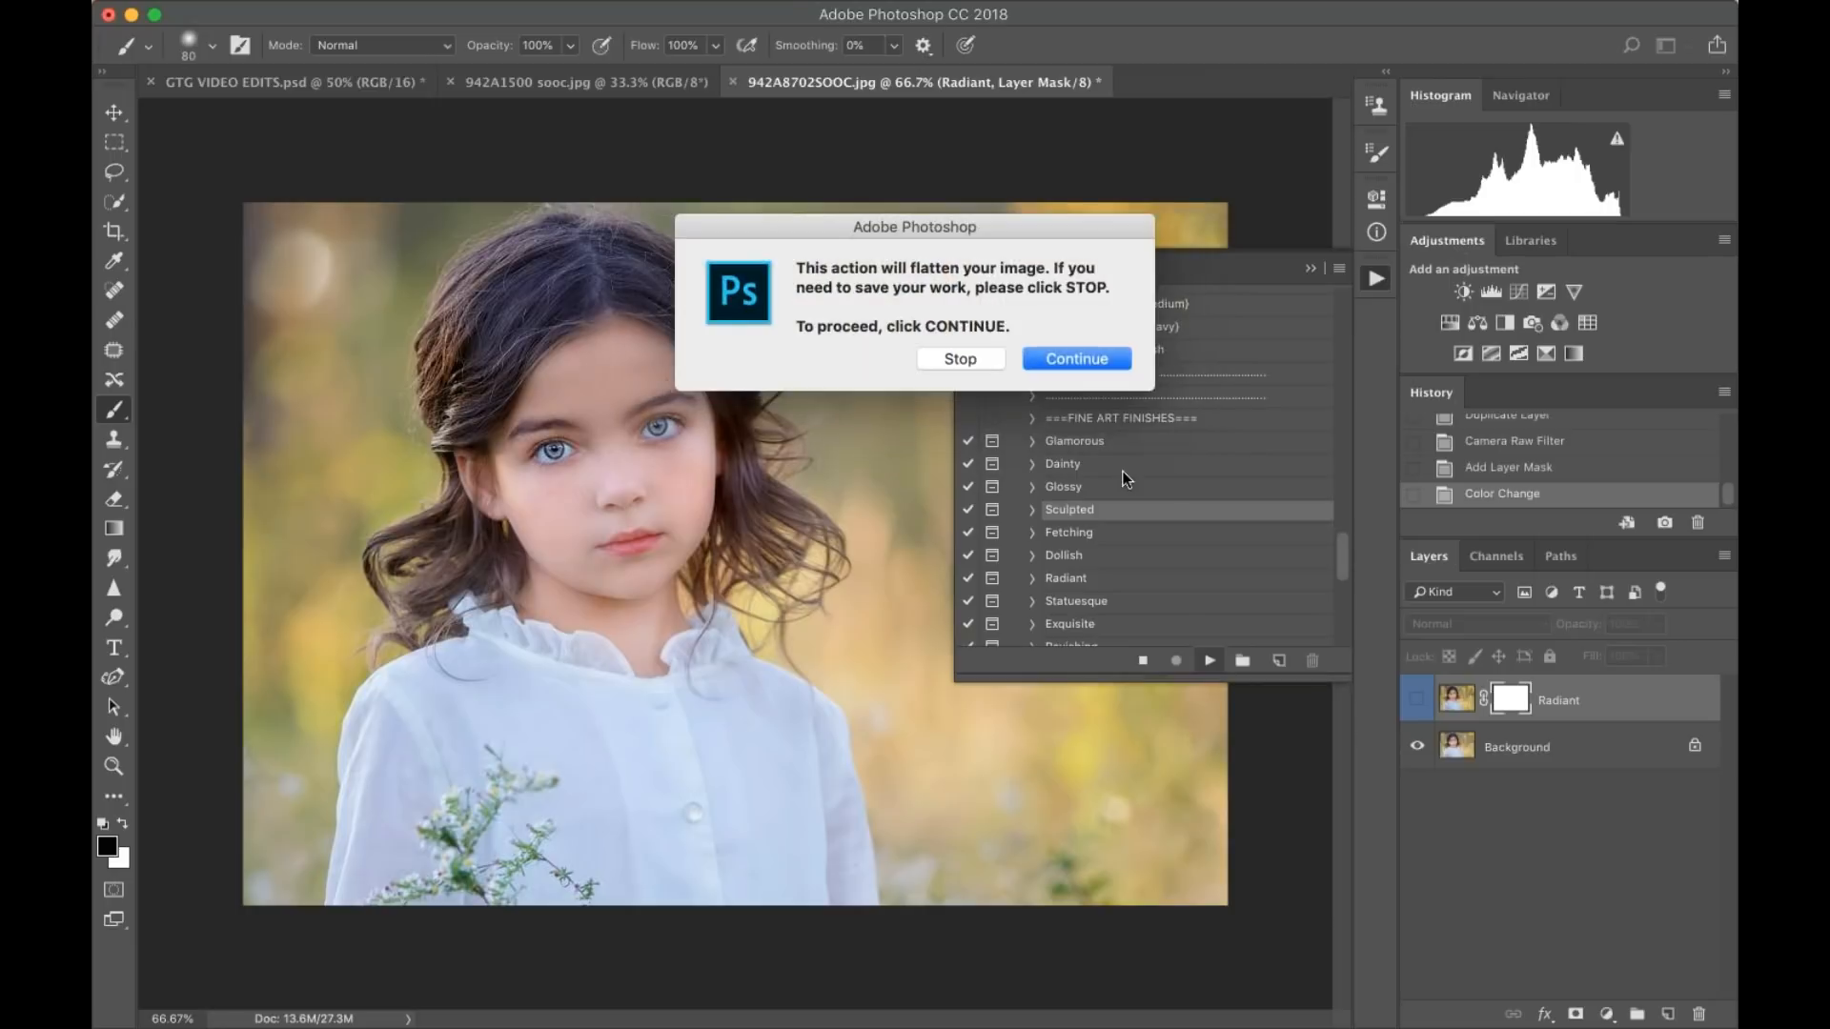
pyautogui.click(1095, 363)
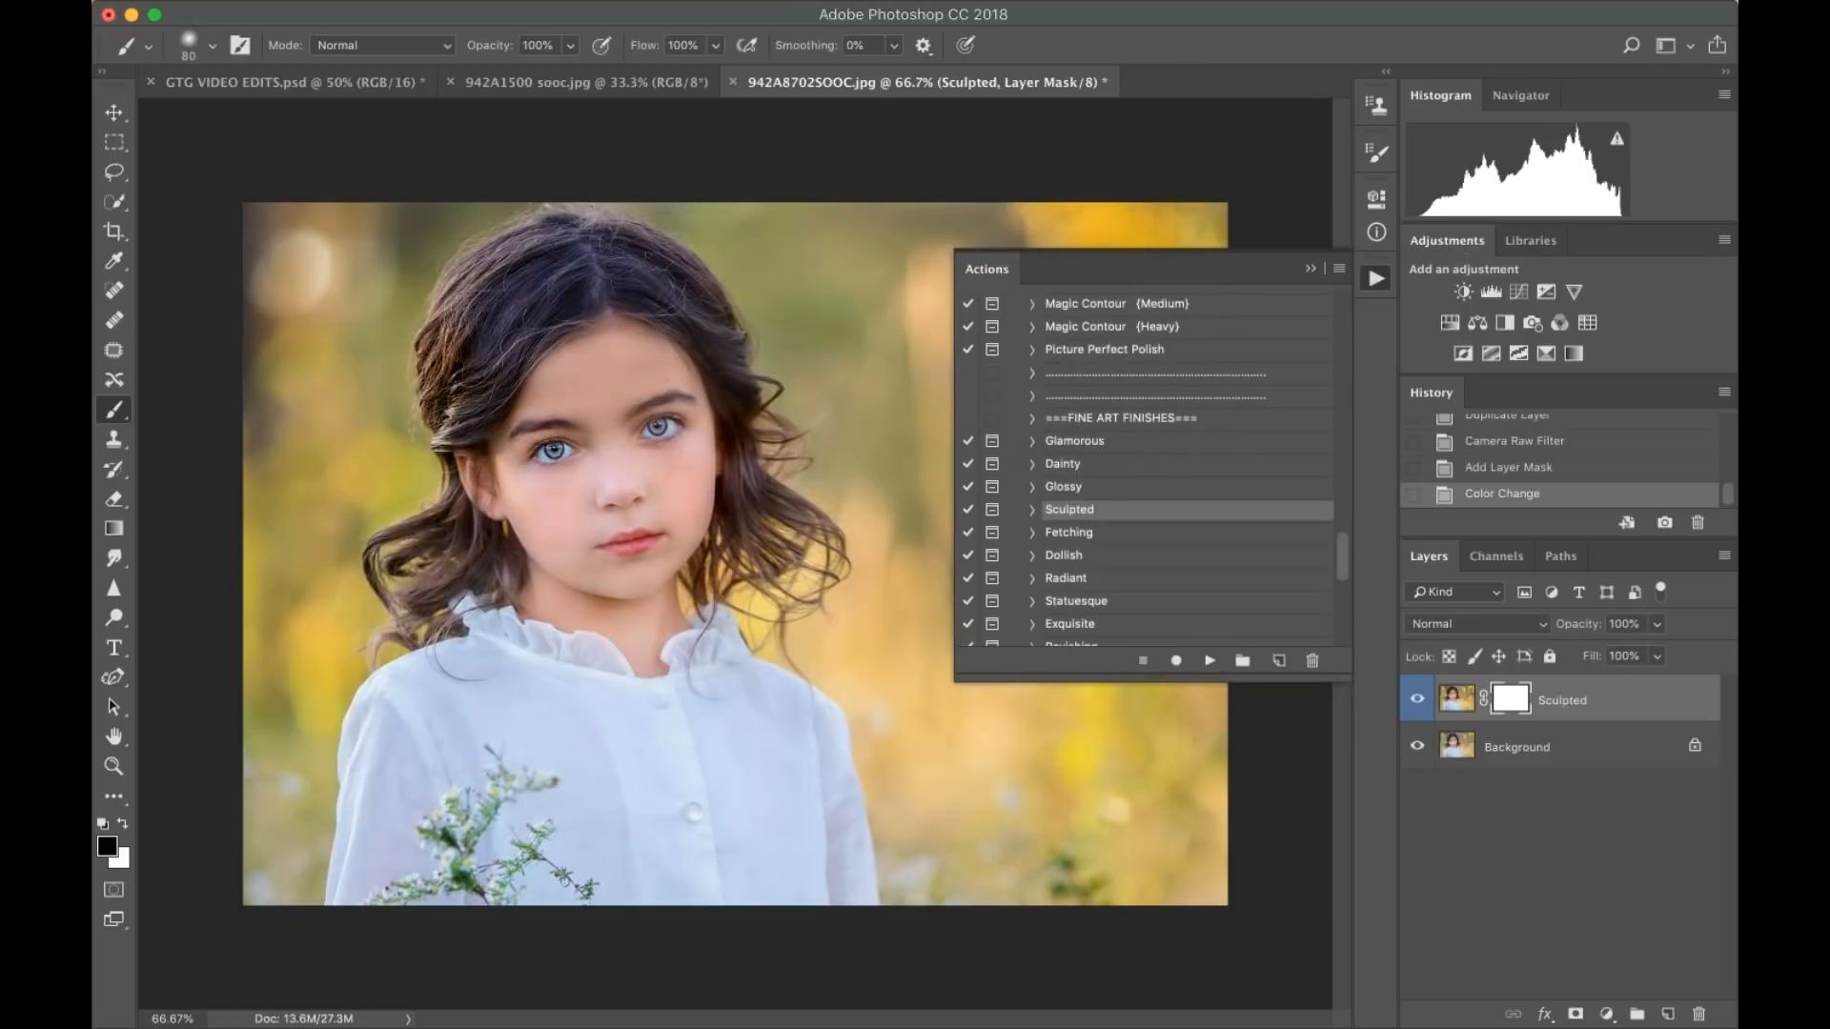
pyautogui.click(1416, 703)
pyautogui.click(1416, 706)
pyautogui.click(1416, 706)
pyautogui.click(1416, 706)
# - Set the Sculpted layer's opacity to 49% and compare the portrait with and without it
pyautogui.click(1656, 624)
pyautogui.moveTo(1615, 650); pyautogui.dragTo(1601, 650)
pyautogui.click(1420, 699)
pyautogui.click(1420, 702)
pyautogui.click(1420, 702)
pyautogui.click(1420, 702)
pyautogui.click(1420, 702)
pyautogui.click(1420, 702)
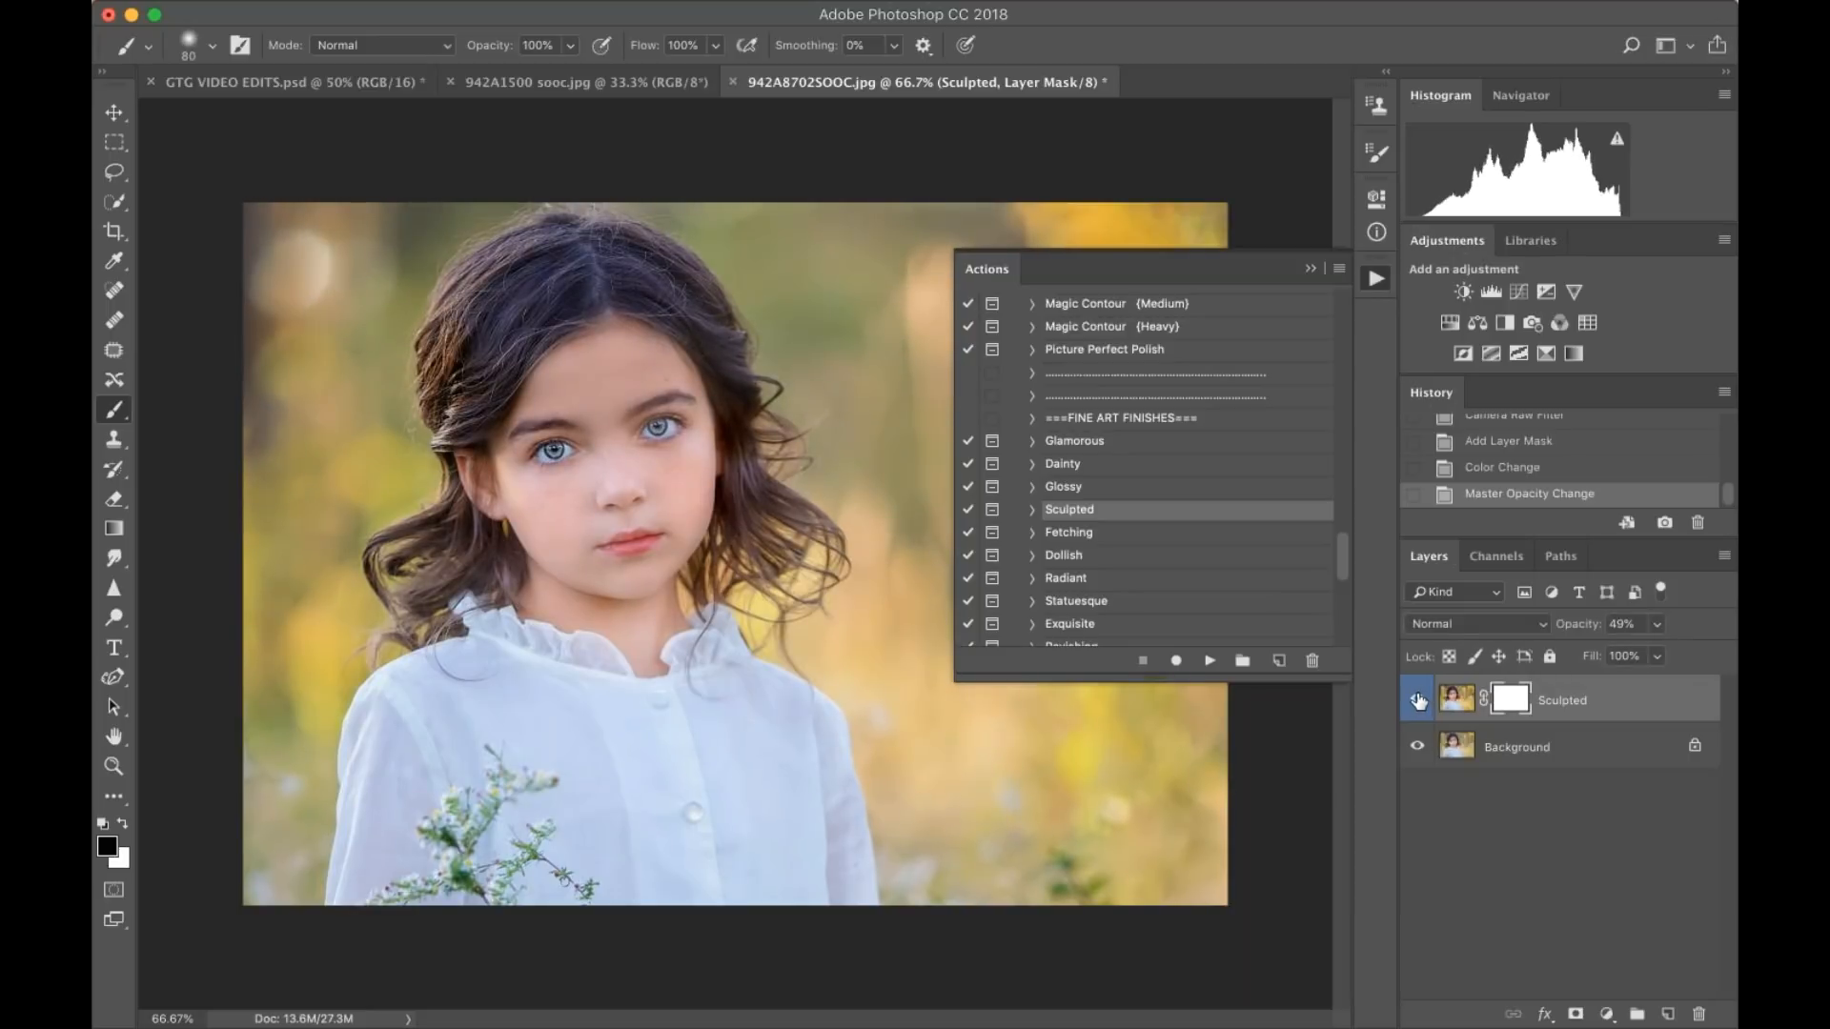
# - Flatten the image and run the Extra Fill Flash action from the All the Things section
pyautogui.click(1309, 269)
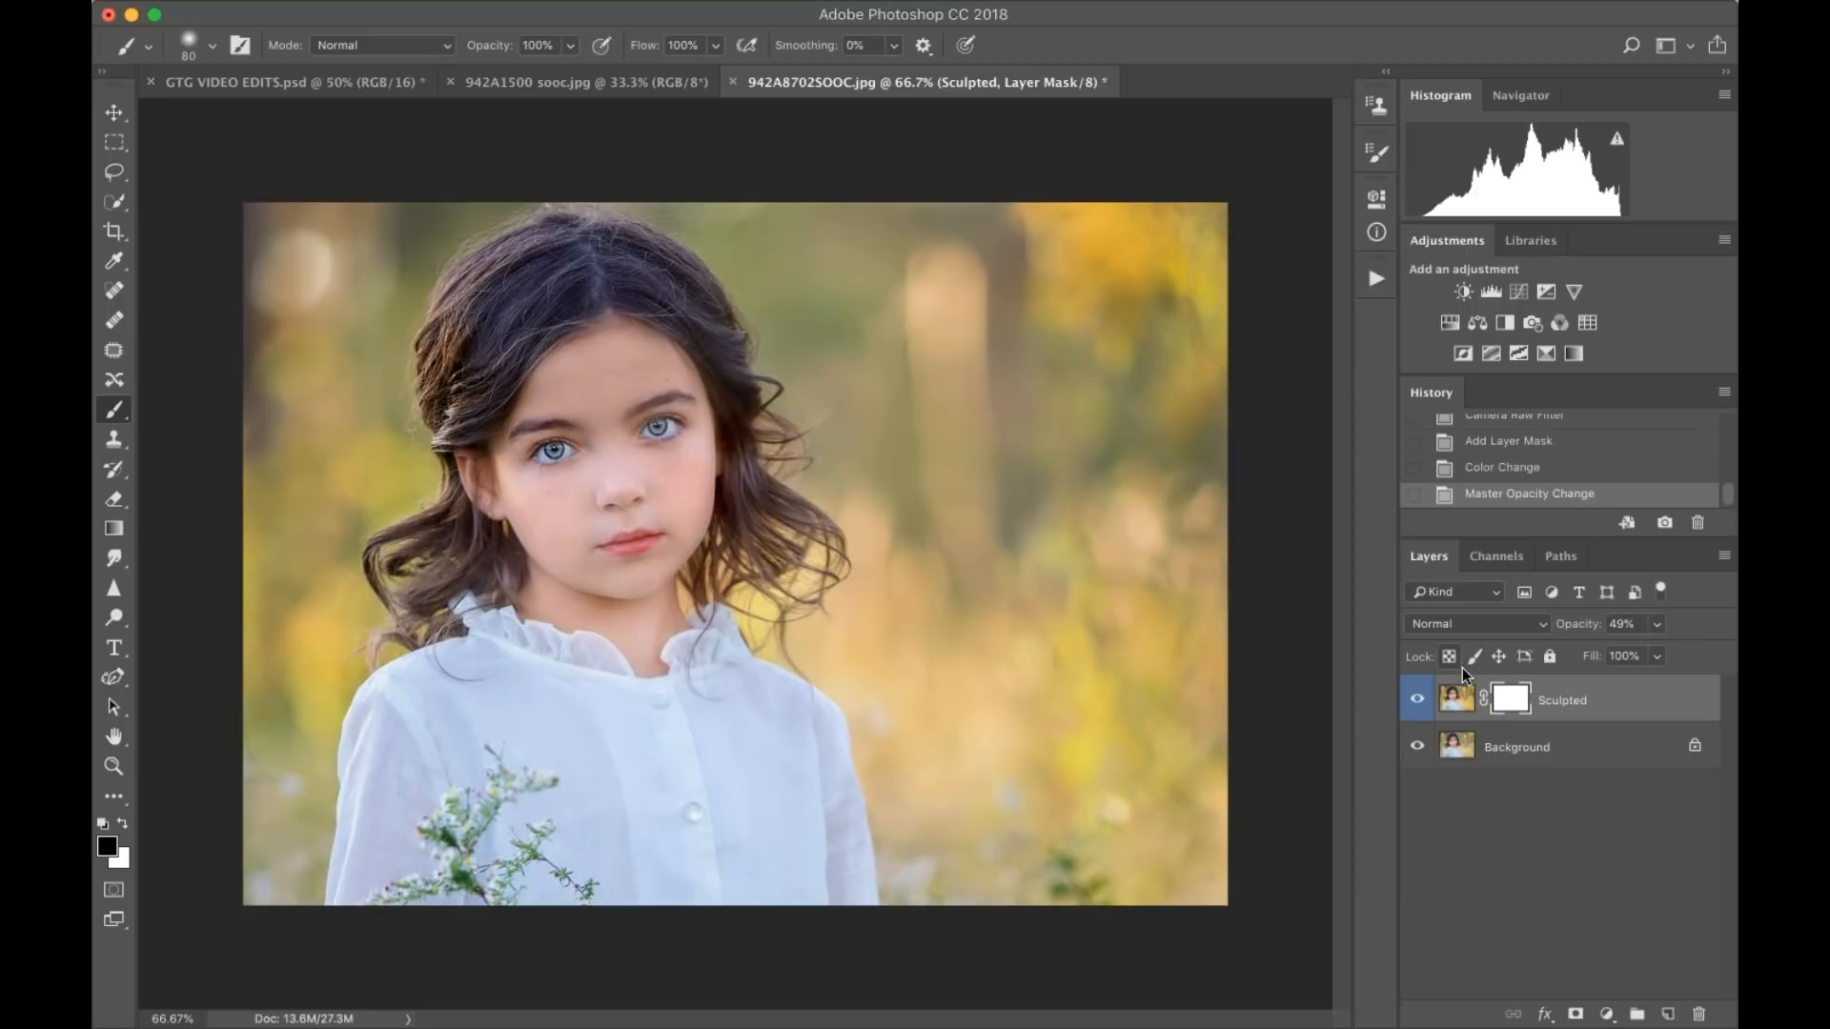
pyautogui.hotkey('ctrl', 'shift', 'alt', 'f')
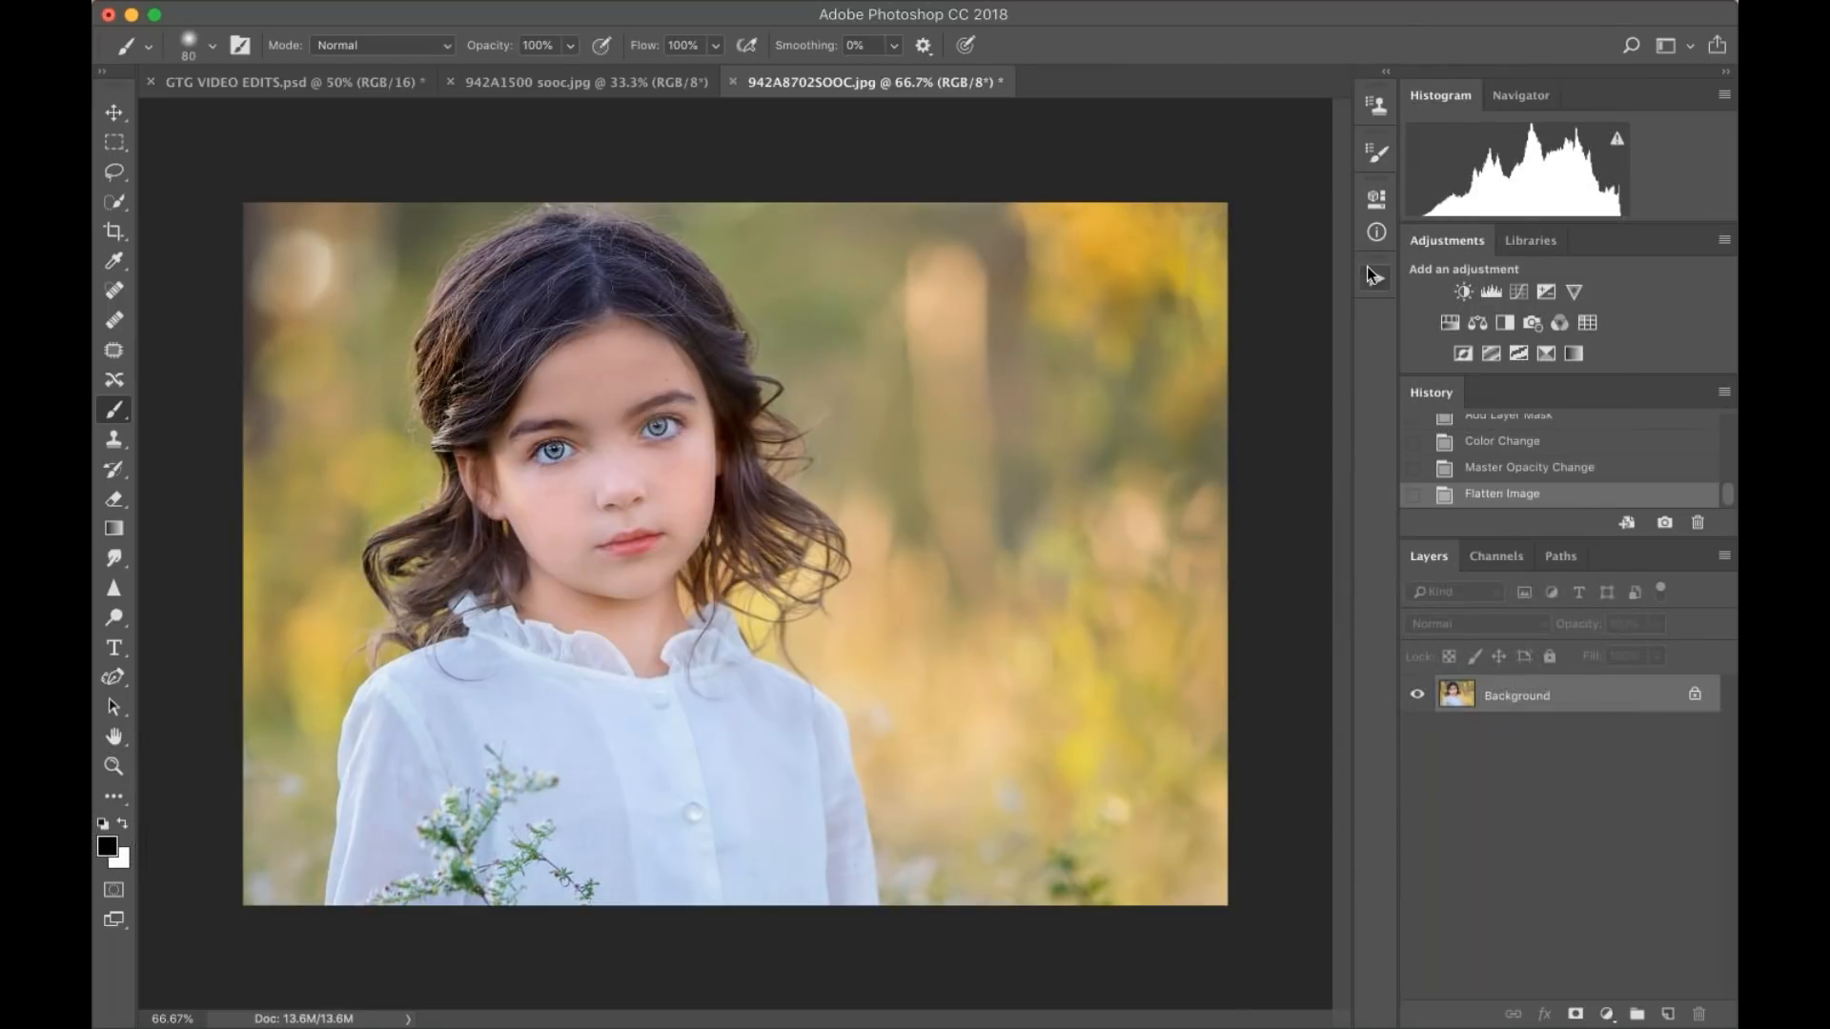
pyautogui.click(1374, 277)
pyautogui.scroll(2, 1115, 454)
pyautogui.scroll(4, 1114, 454)
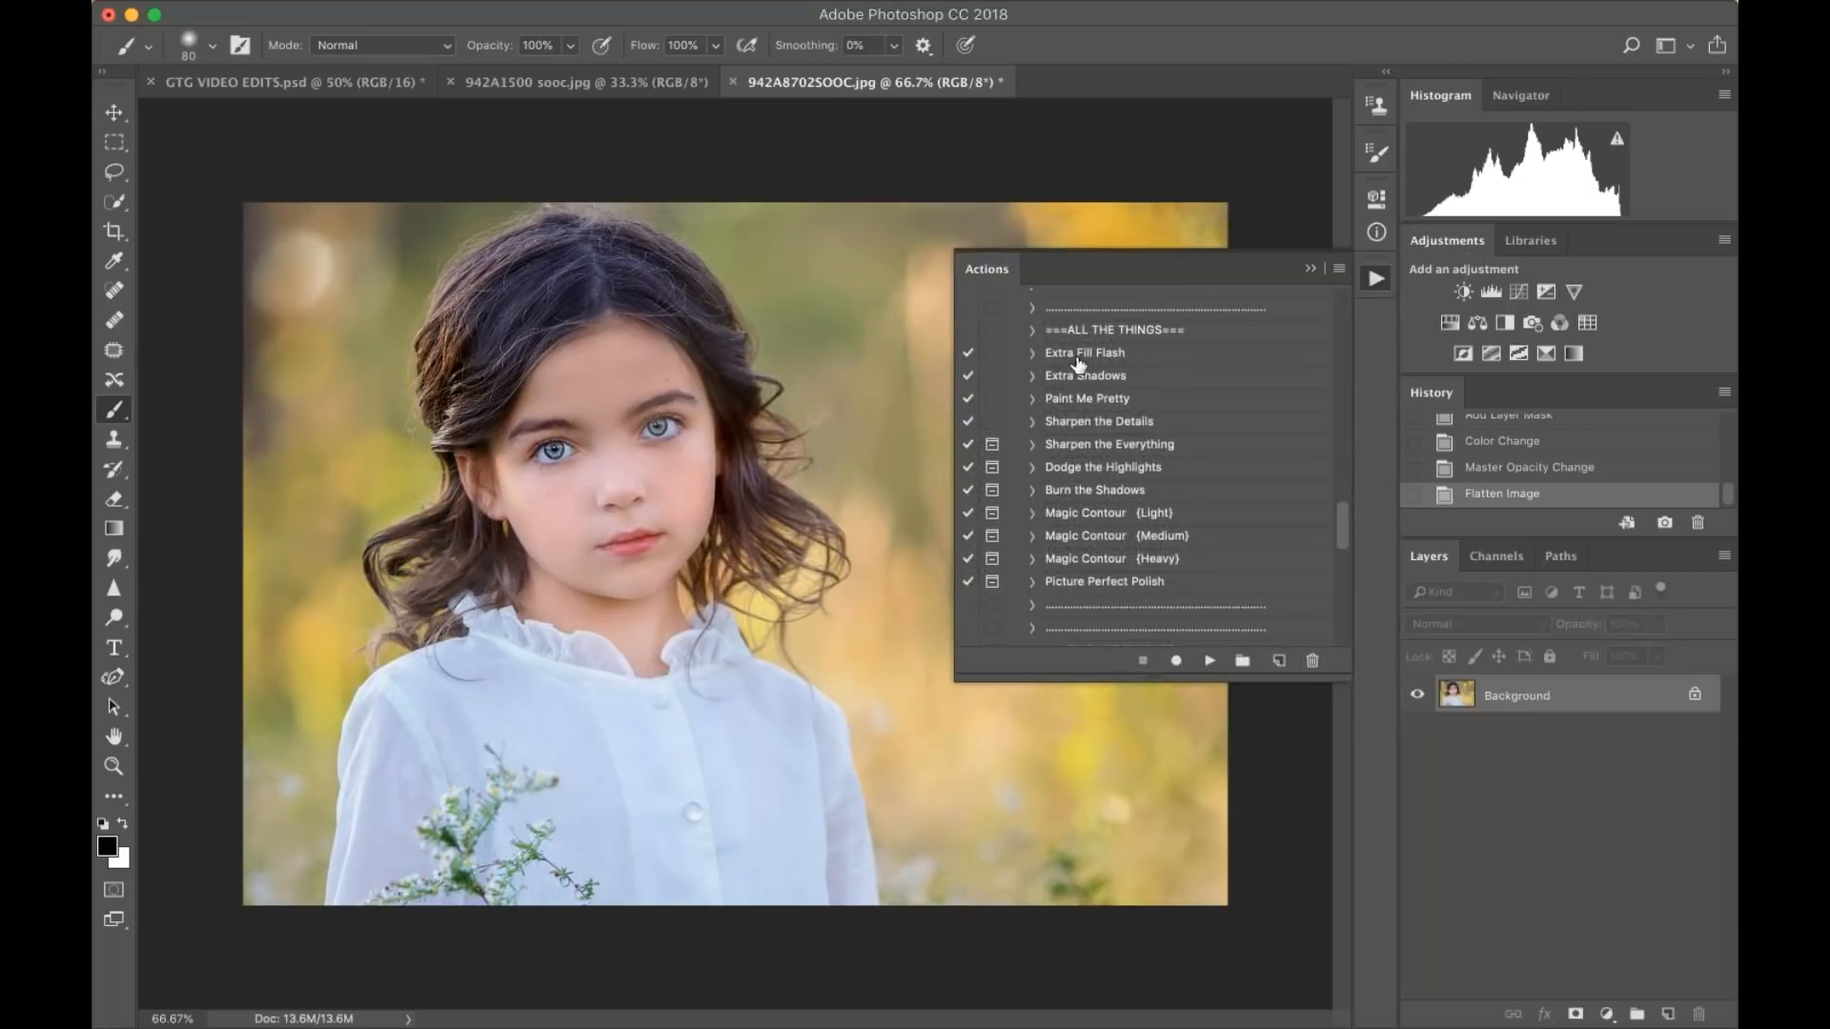
pyautogui.click(1102, 354)
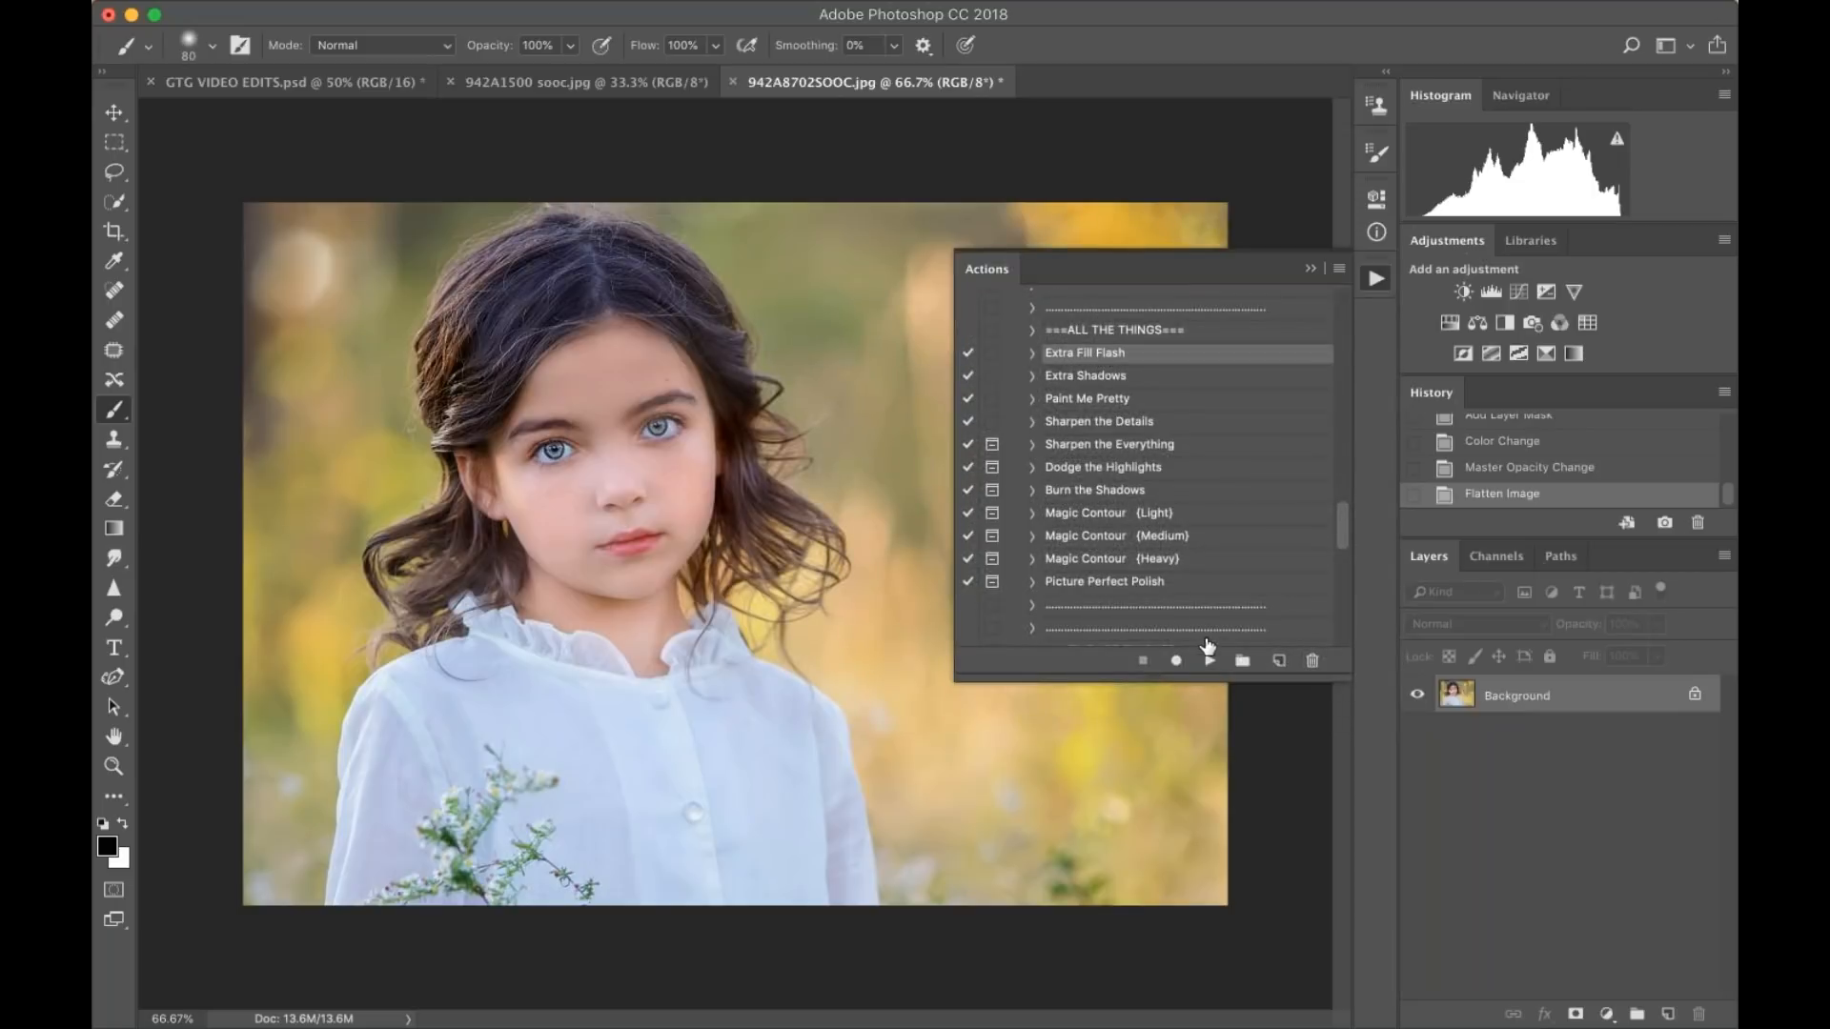
pyautogui.click(1209, 660)
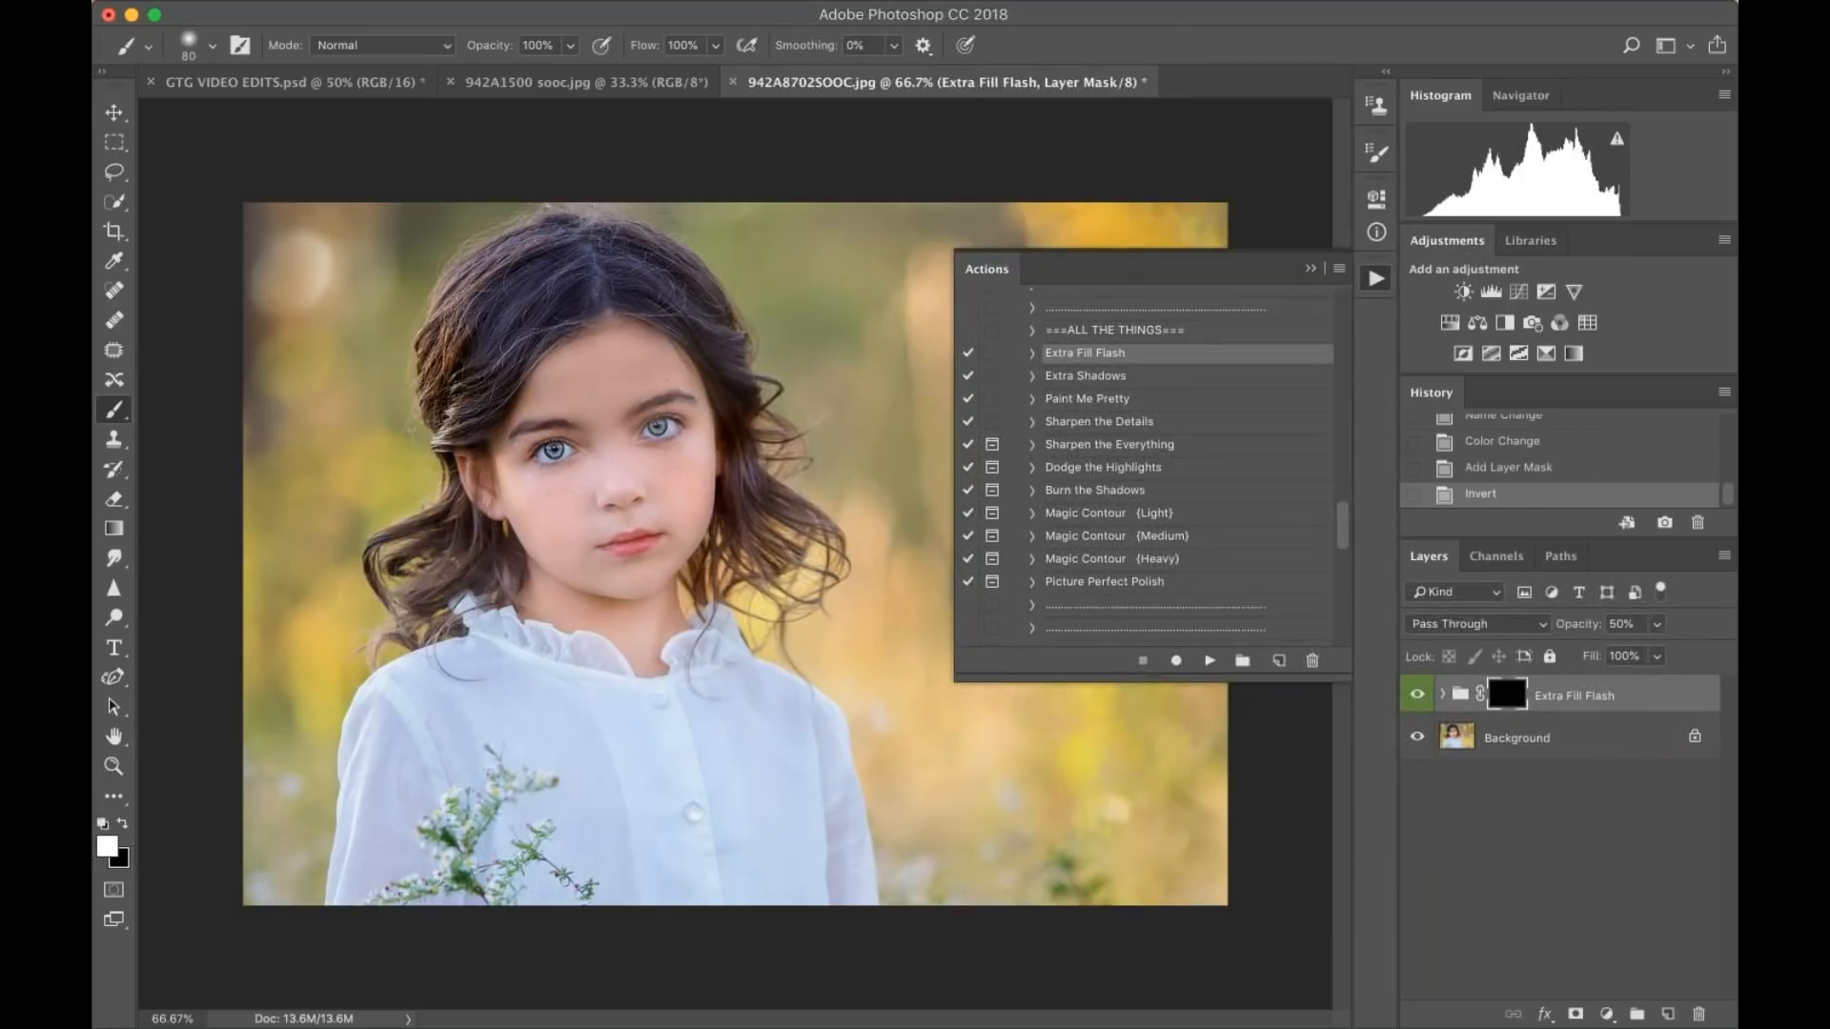
# - Paint Extra Fill Flash onto the girl's hair on both sides of the face with a 150-size brush at 39% opacity
pyautogui.click(570, 45)
pyautogui.moveTo(575, 71); pyautogui.dragTo(506, 76)
pyautogui.click(564, 264)
pyautogui.press(']')
pyautogui.press(']')
pyautogui.press(']')
pyautogui.press(']')
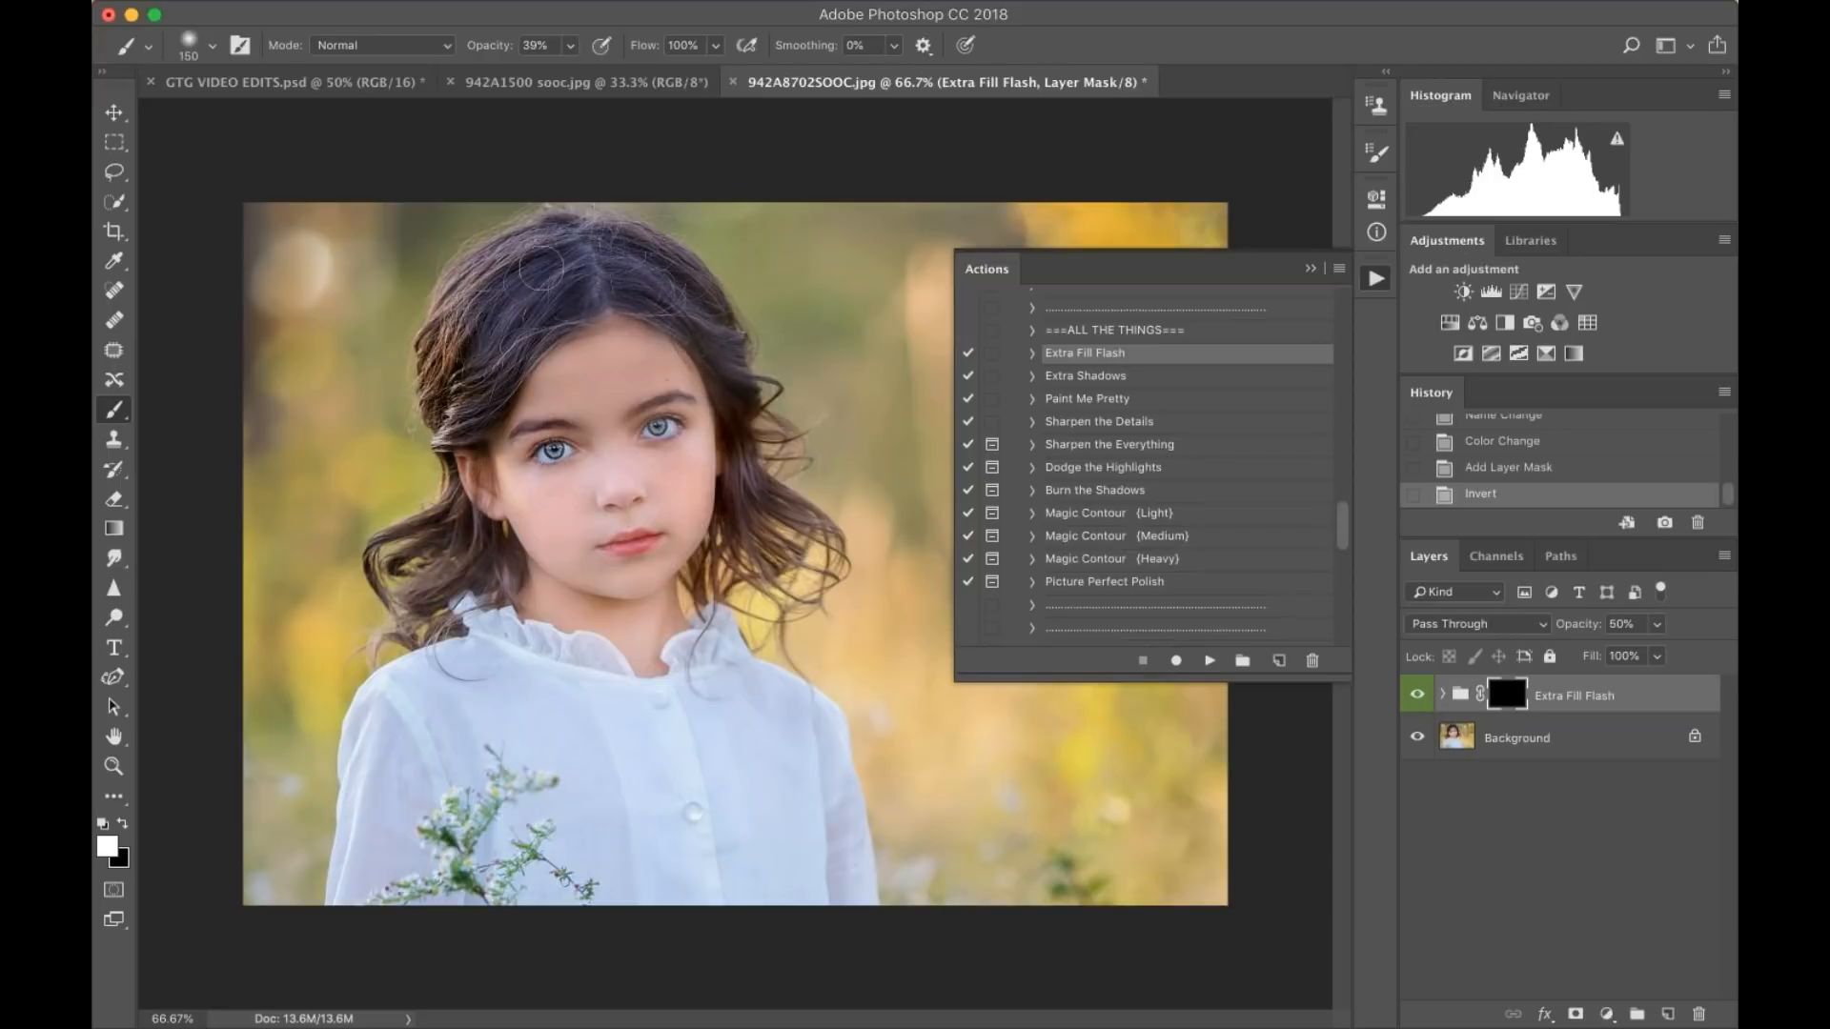
pyautogui.moveTo(759, 533); pyautogui.dragTo(743, 533)
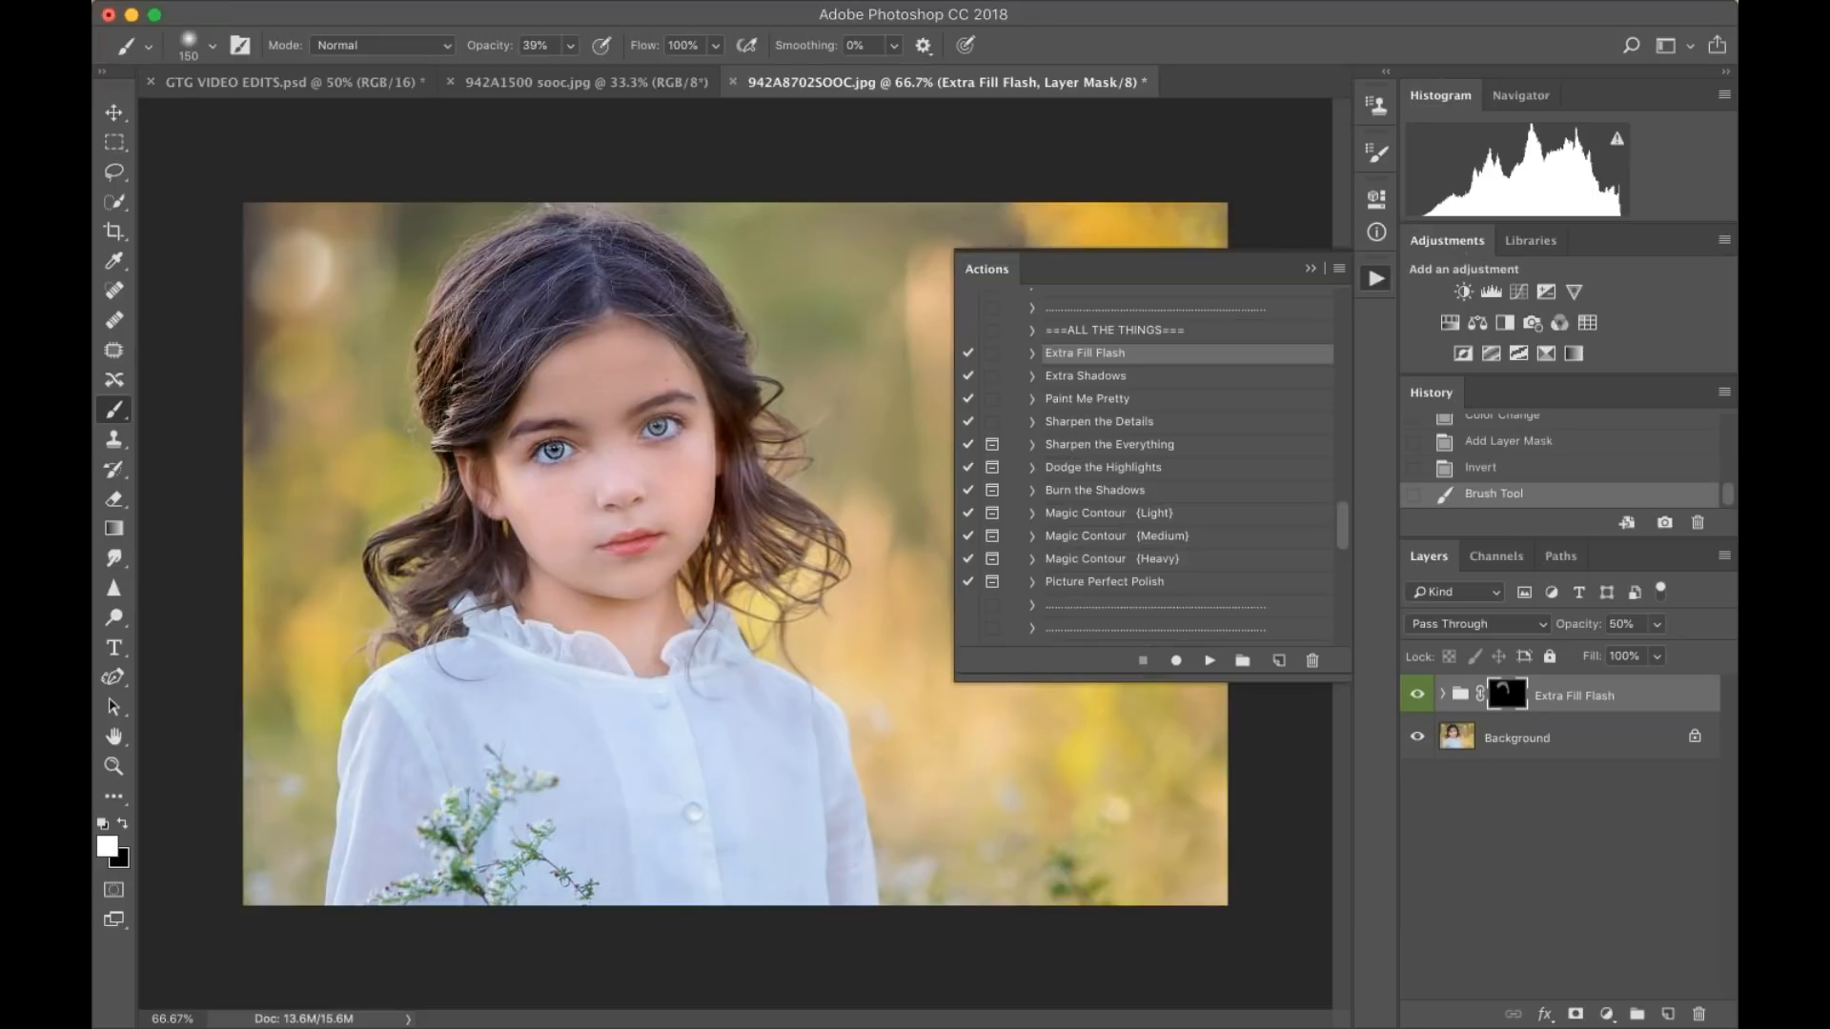
pyautogui.moveTo(734, 382); pyautogui.dragTo(648, 270)
pyautogui.moveTo(443, 590); pyautogui.dragTo(473, 520)
# - Set the Extra Fill Flash group's opacity to 26% and brush more of the effect onto the curls beside the face
pyautogui.click(1656, 629)
pyautogui.moveTo(1656, 652); pyautogui.dragTo(1633, 653)
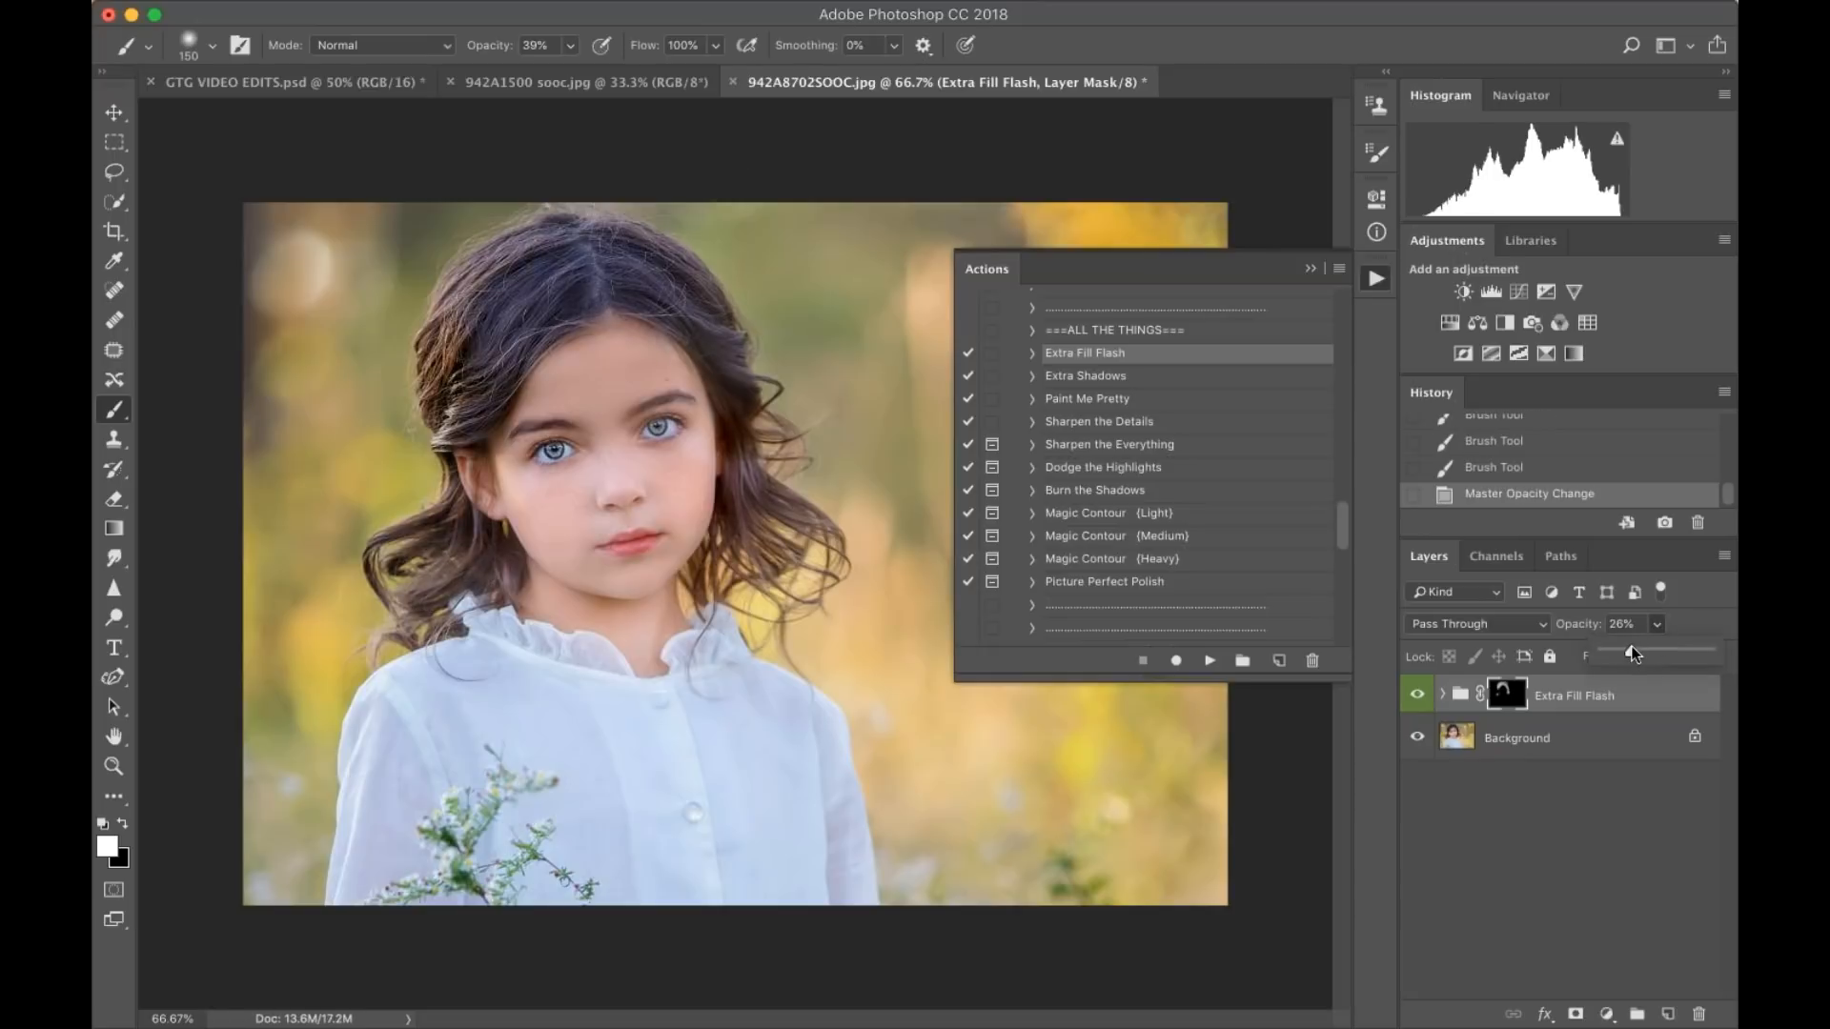
pyautogui.moveTo(746, 536)
pyautogui.mouseDown()
pyautogui.moveTo(736, 413)
pyautogui.moveTo(742, 521)
pyautogui.moveTo(730, 430)
pyautogui.moveTo(762, 548)
pyautogui.mouseUp()
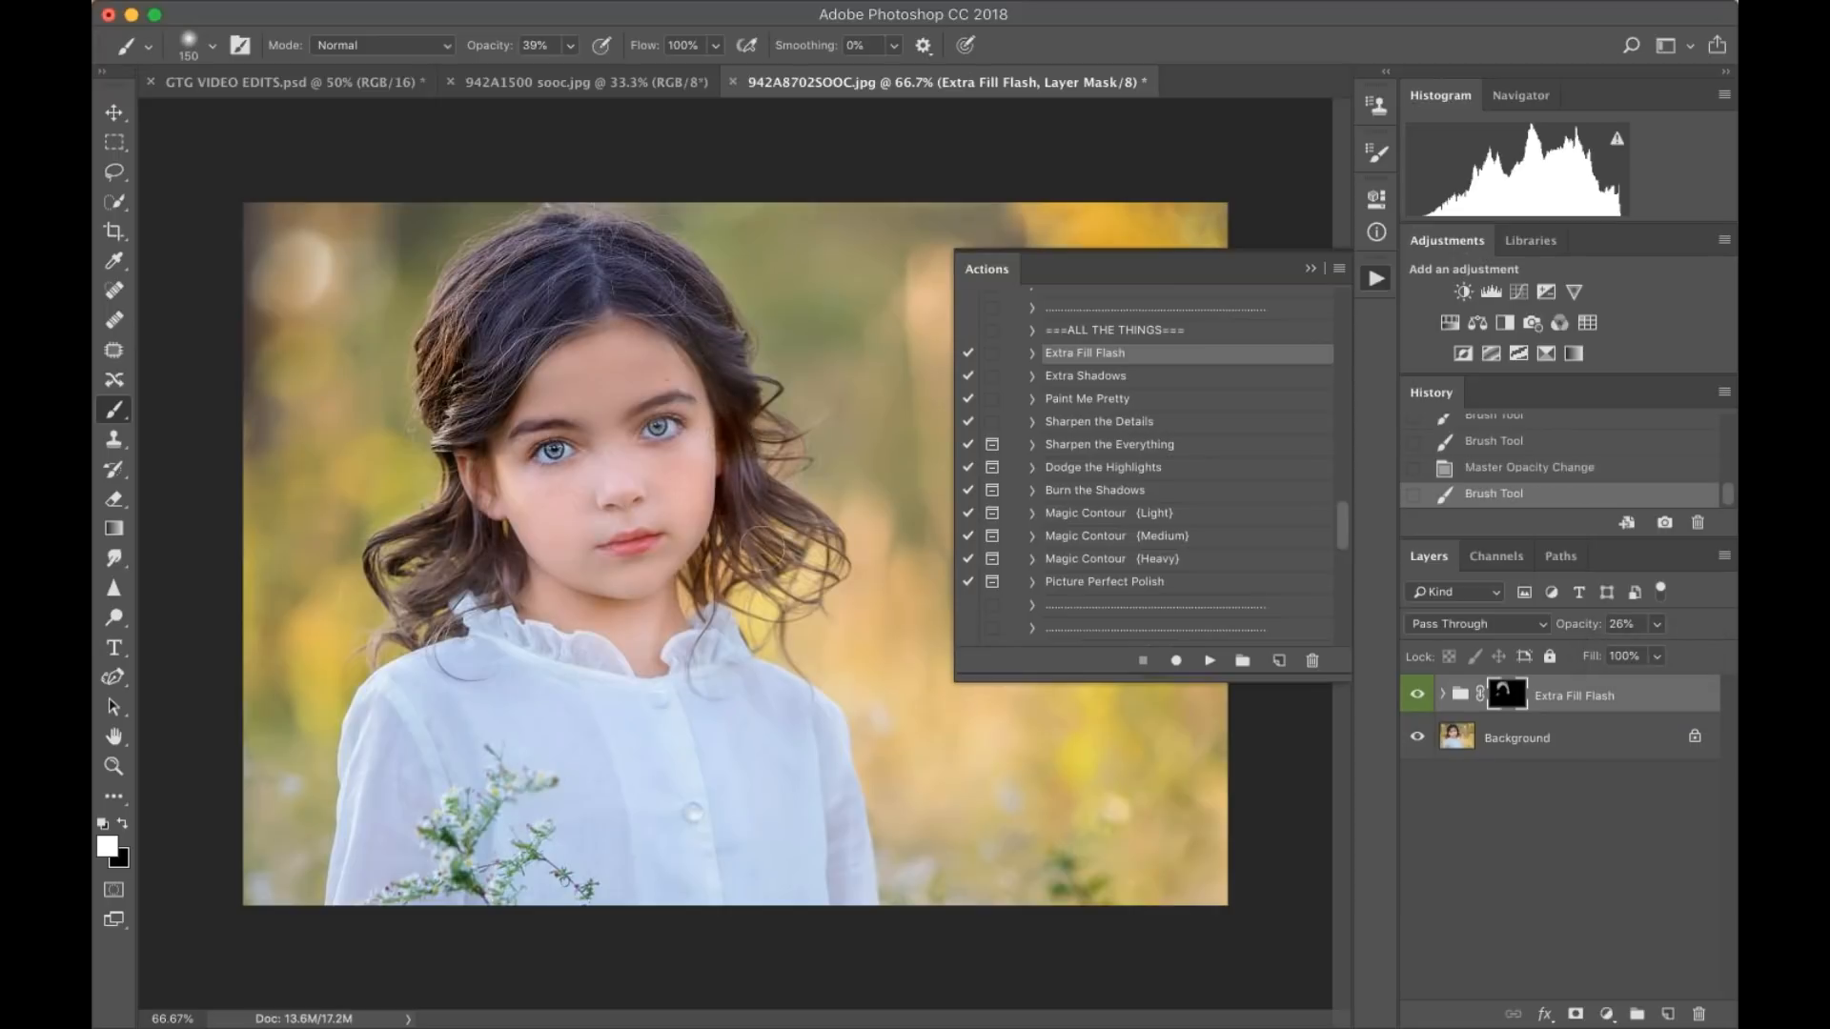
# - Flatten the image and run the Muddle the Magentas skin tone corrector action
pyautogui.press('super+shift+e')
pyautogui.scroll(10, 1182, 420)
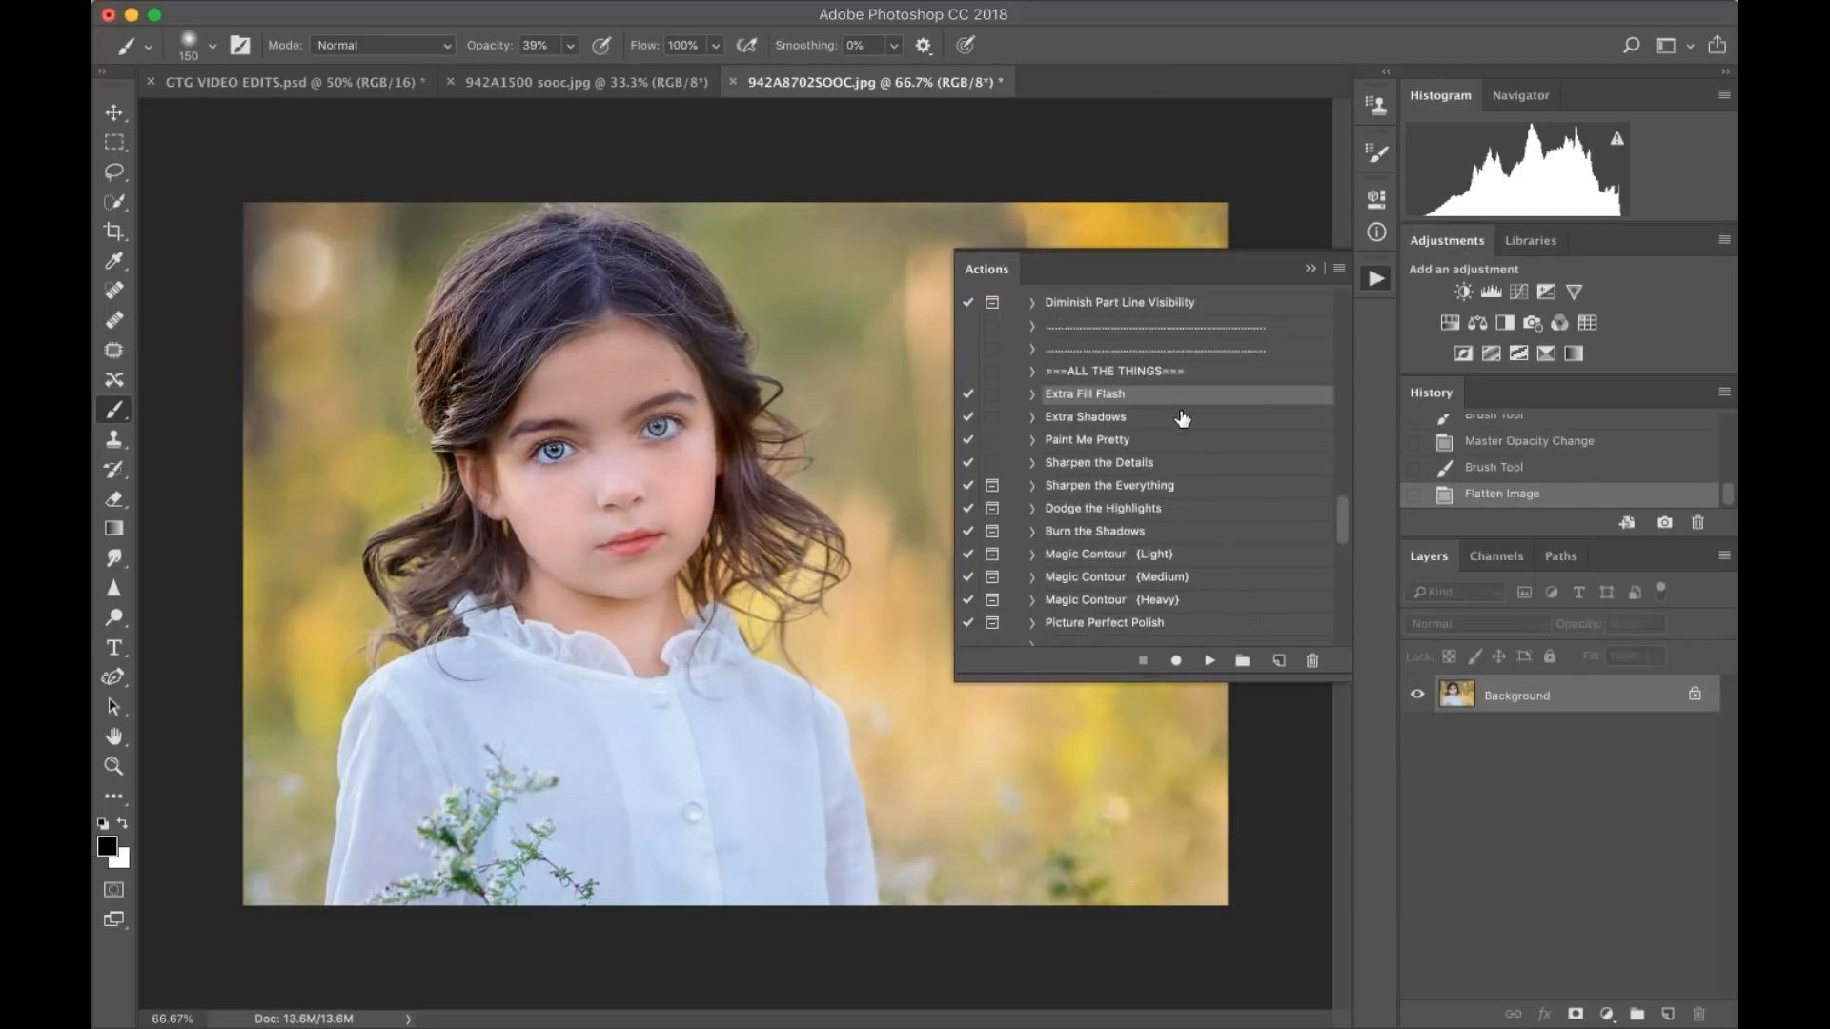
pyautogui.scroll(10, 1181, 419)
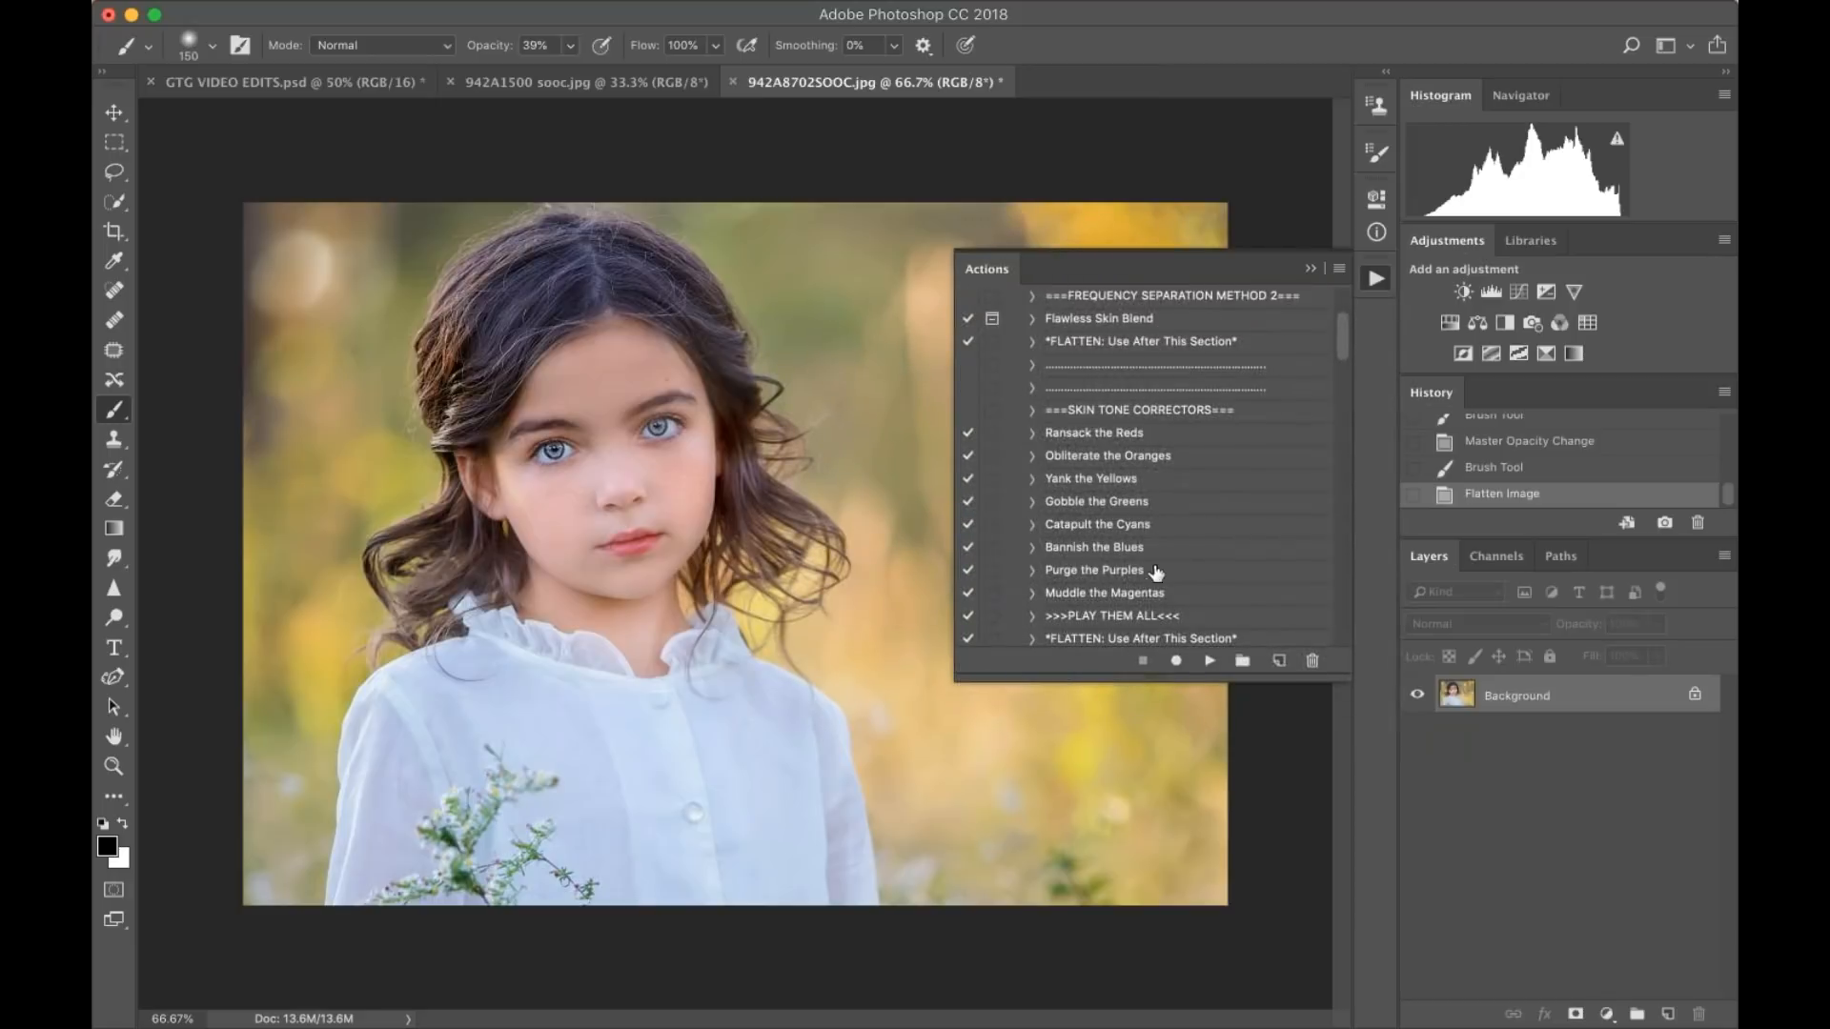
pyautogui.click(1143, 595)
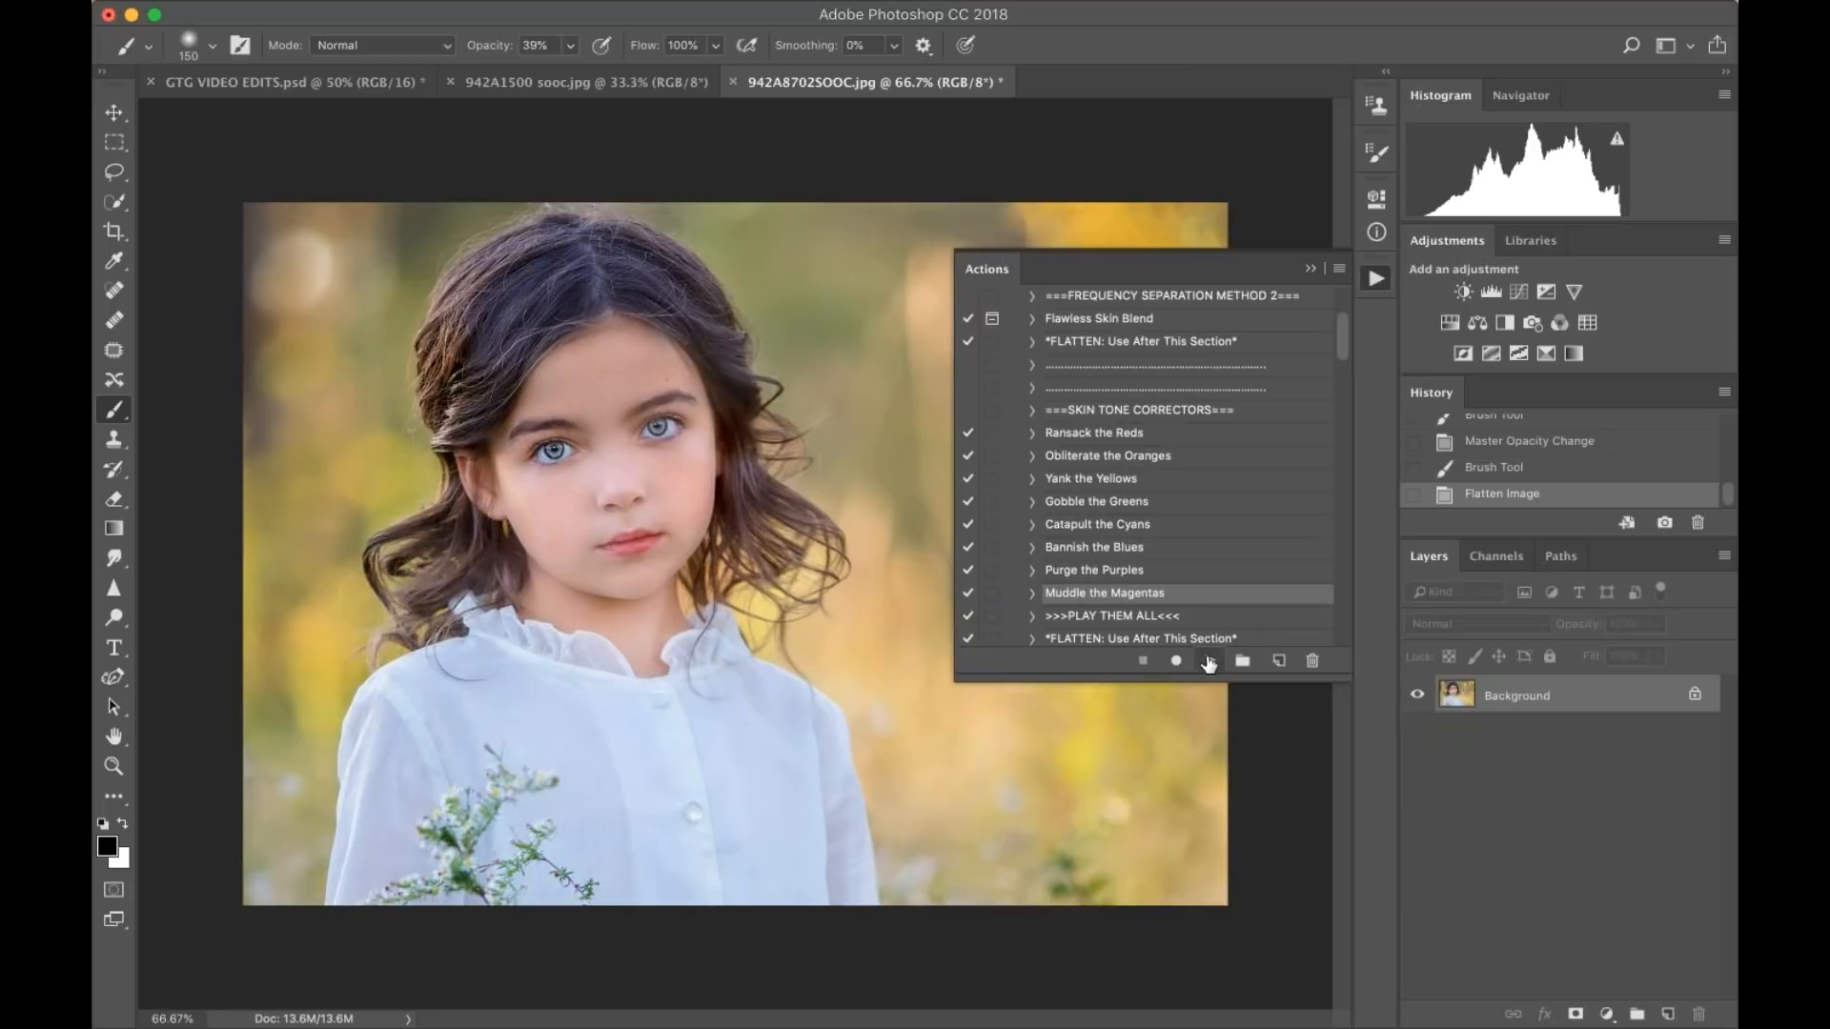
pyautogui.click(1209, 661)
# - Paint the Muddle the Magentas effect onto the hair around the face and compare the portrait with and without it
pyautogui.moveTo(580, 504)
pyautogui.mouseDown()
pyautogui.moveTo(515, 570)
pyautogui.moveTo(497, 552)
pyautogui.mouseUp()
pyautogui.press('0')
pyautogui.moveTo(731, 424)
pyautogui.mouseDown()
pyautogui.moveTo(737, 481)
pyautogui.moveTo(697, 300)
pyautogui.moveTo(615, 246)
pyautogui.mouseUp()
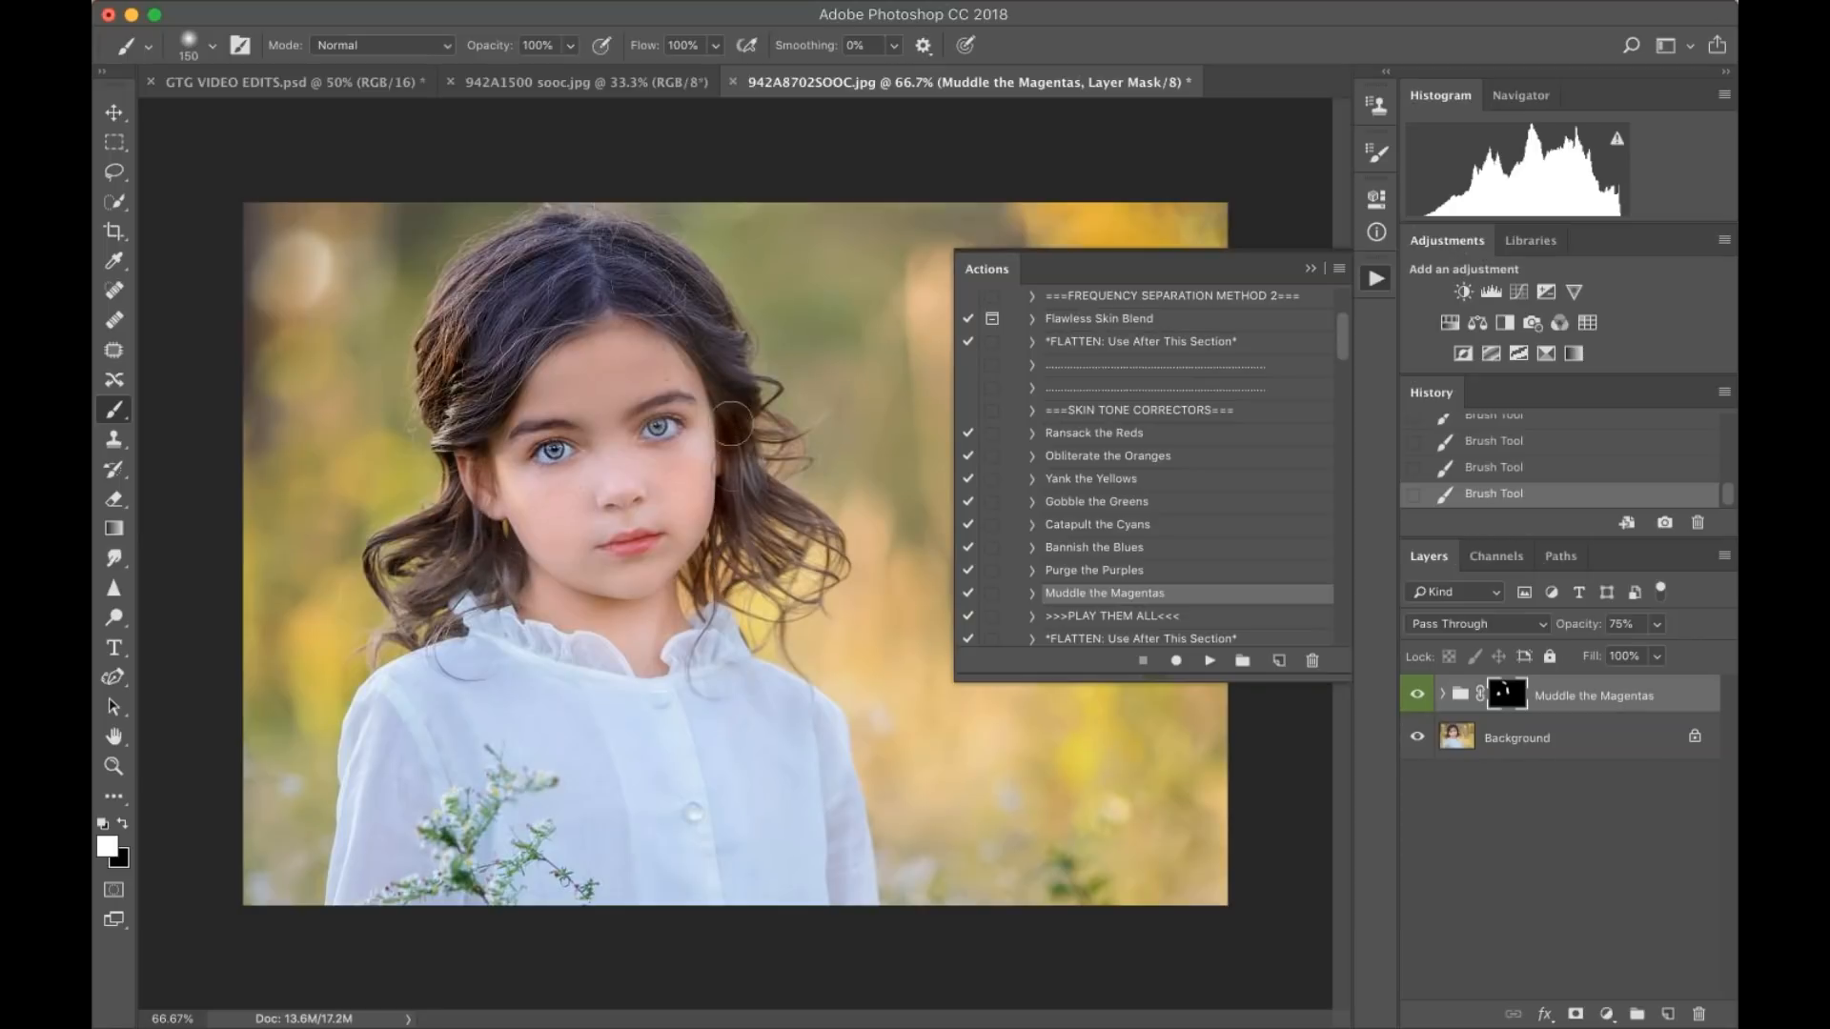
pyautogui.click(1416, 695)
pyautogui.click(1416, 695)
pyautogui.click(1416, 695)
pyautogui.click(1416, 696)
# - Flatten the image and save a history snapshot of the retouched portrait
pyautogui.press('super+shift+f')
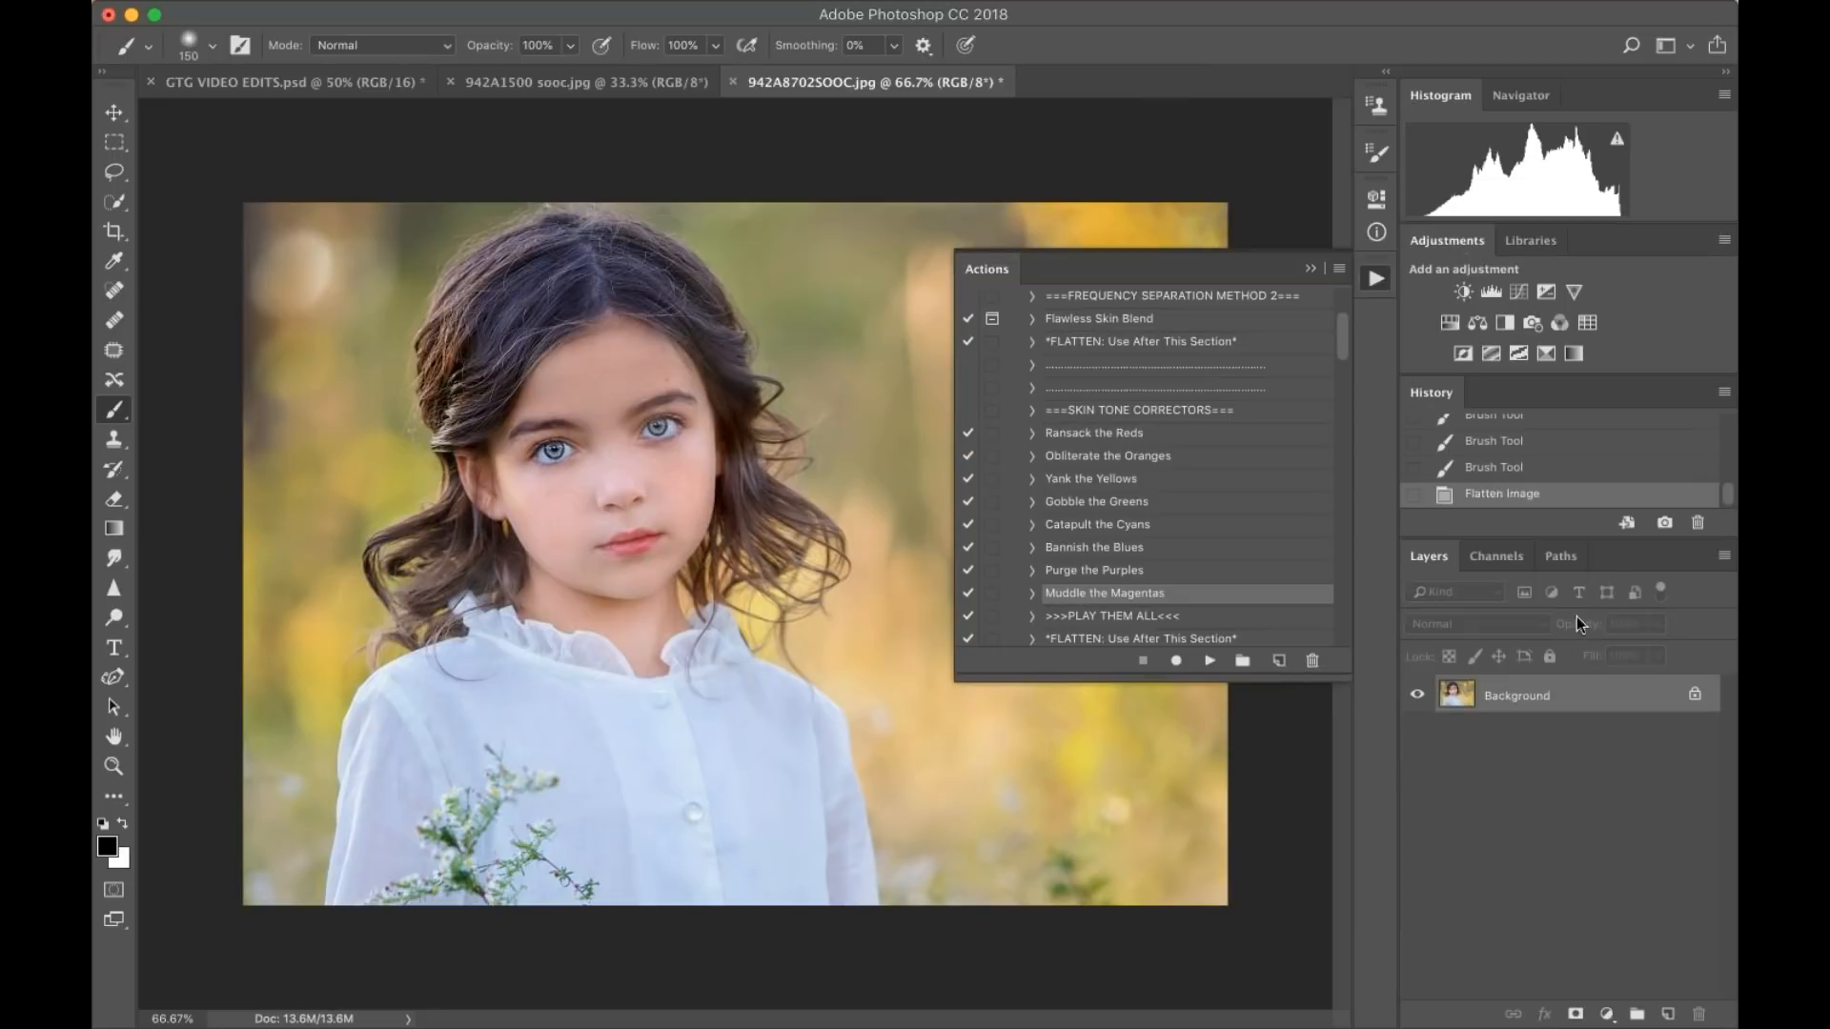
pyautogui.click(1663, 524)
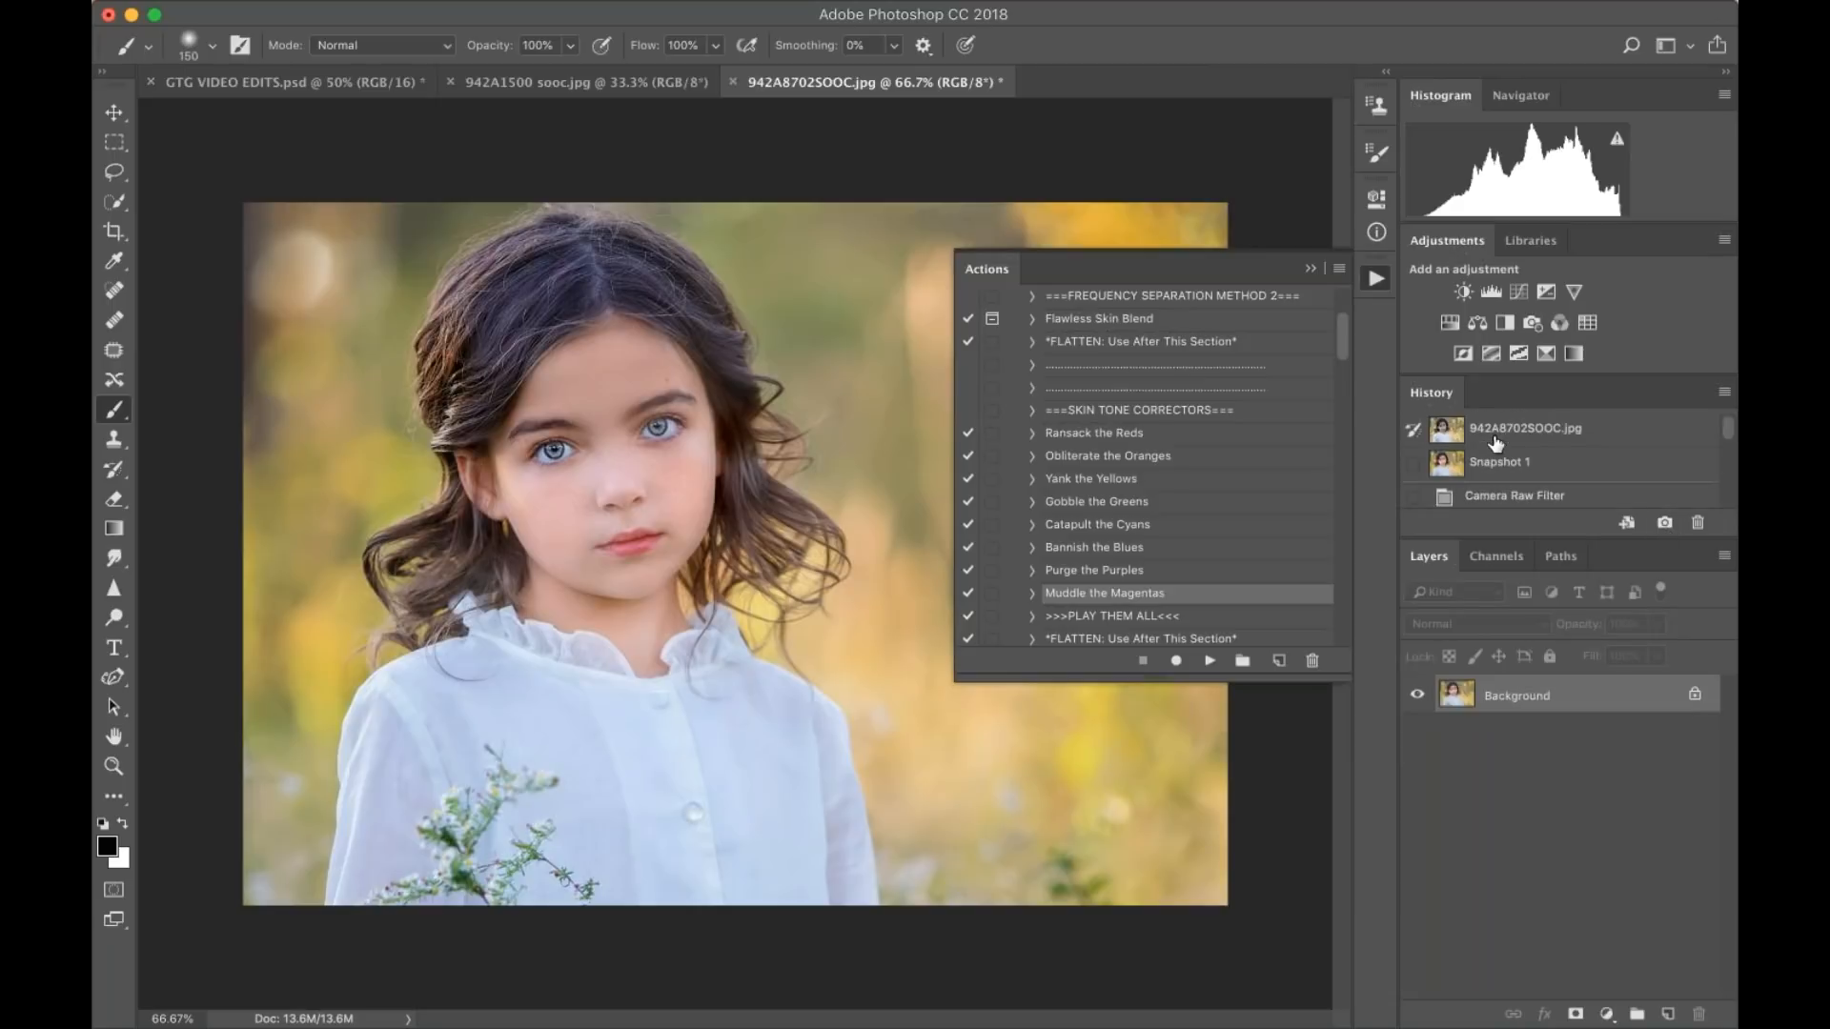
# - Compare the original image state with Snapshot 1, then return to the start of the GTG - Portrait Retouch Collection action list
pyautogui.click(1494, 436)
pyautogui.press('super+minus')
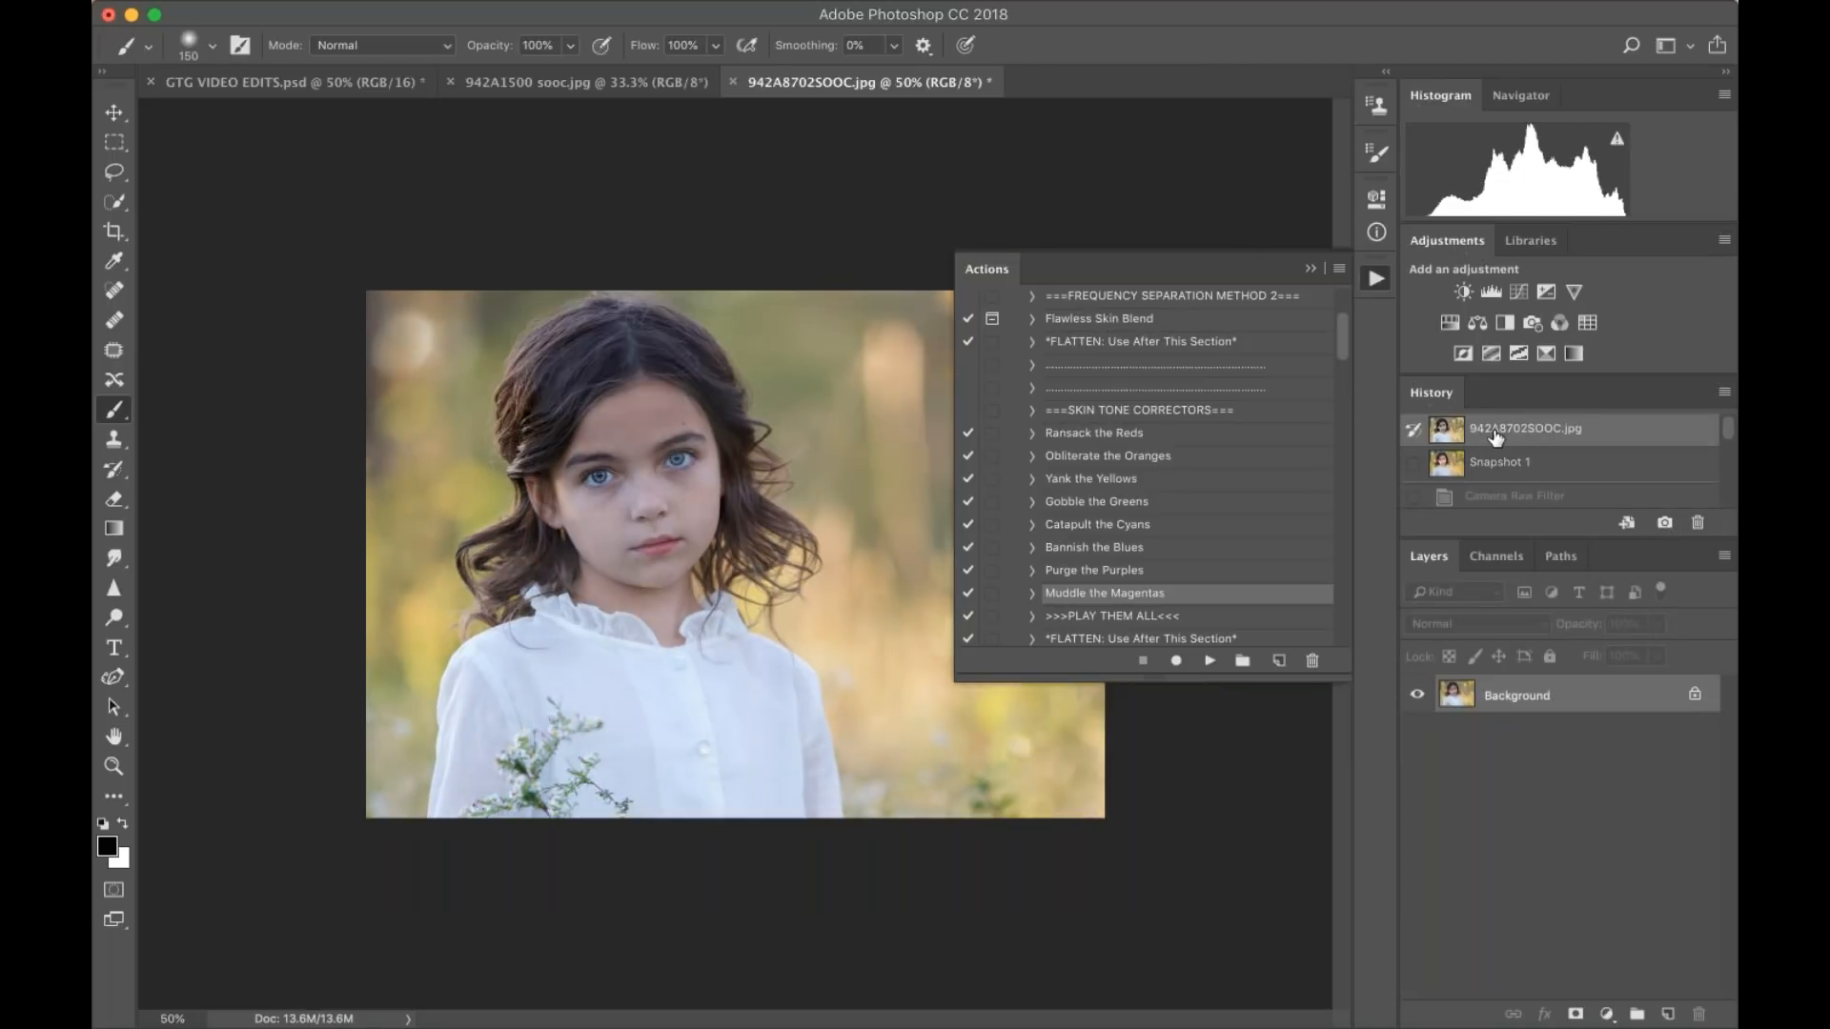
pyautogui.click(1308, 268)
pyautogui.press('super+plus')
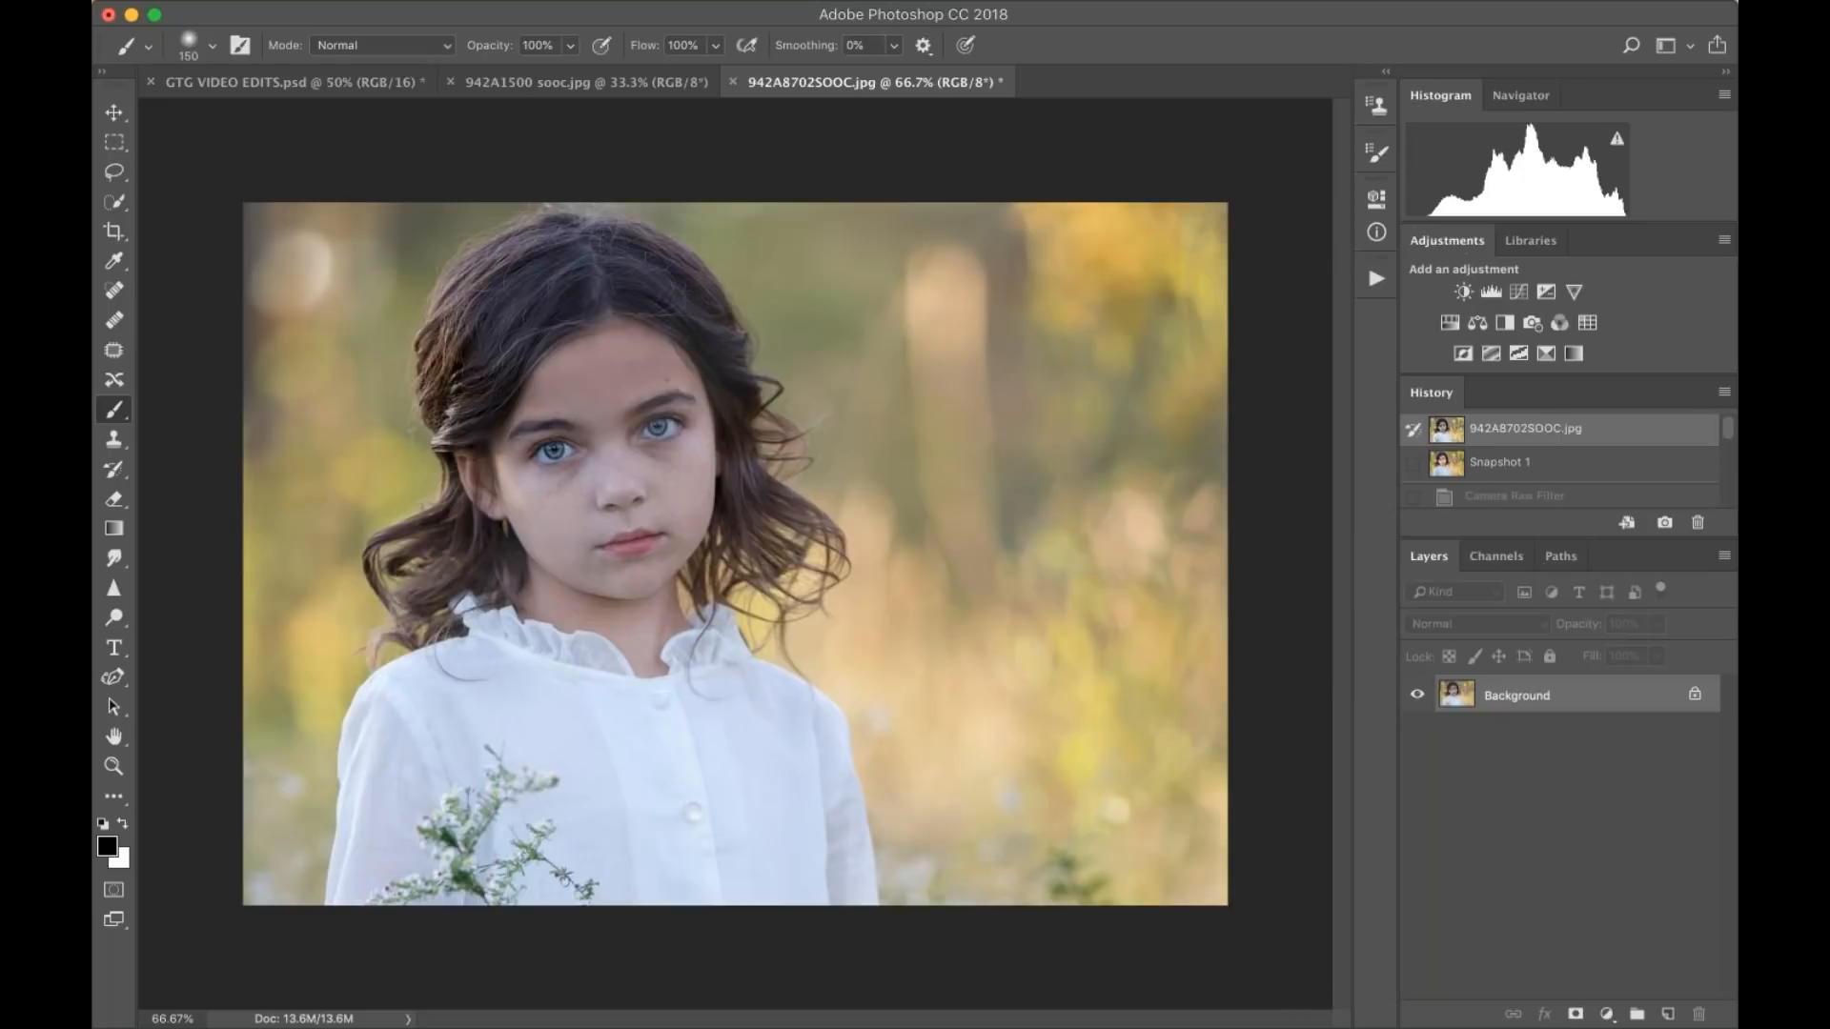
pyautogui.click(1517, 464)
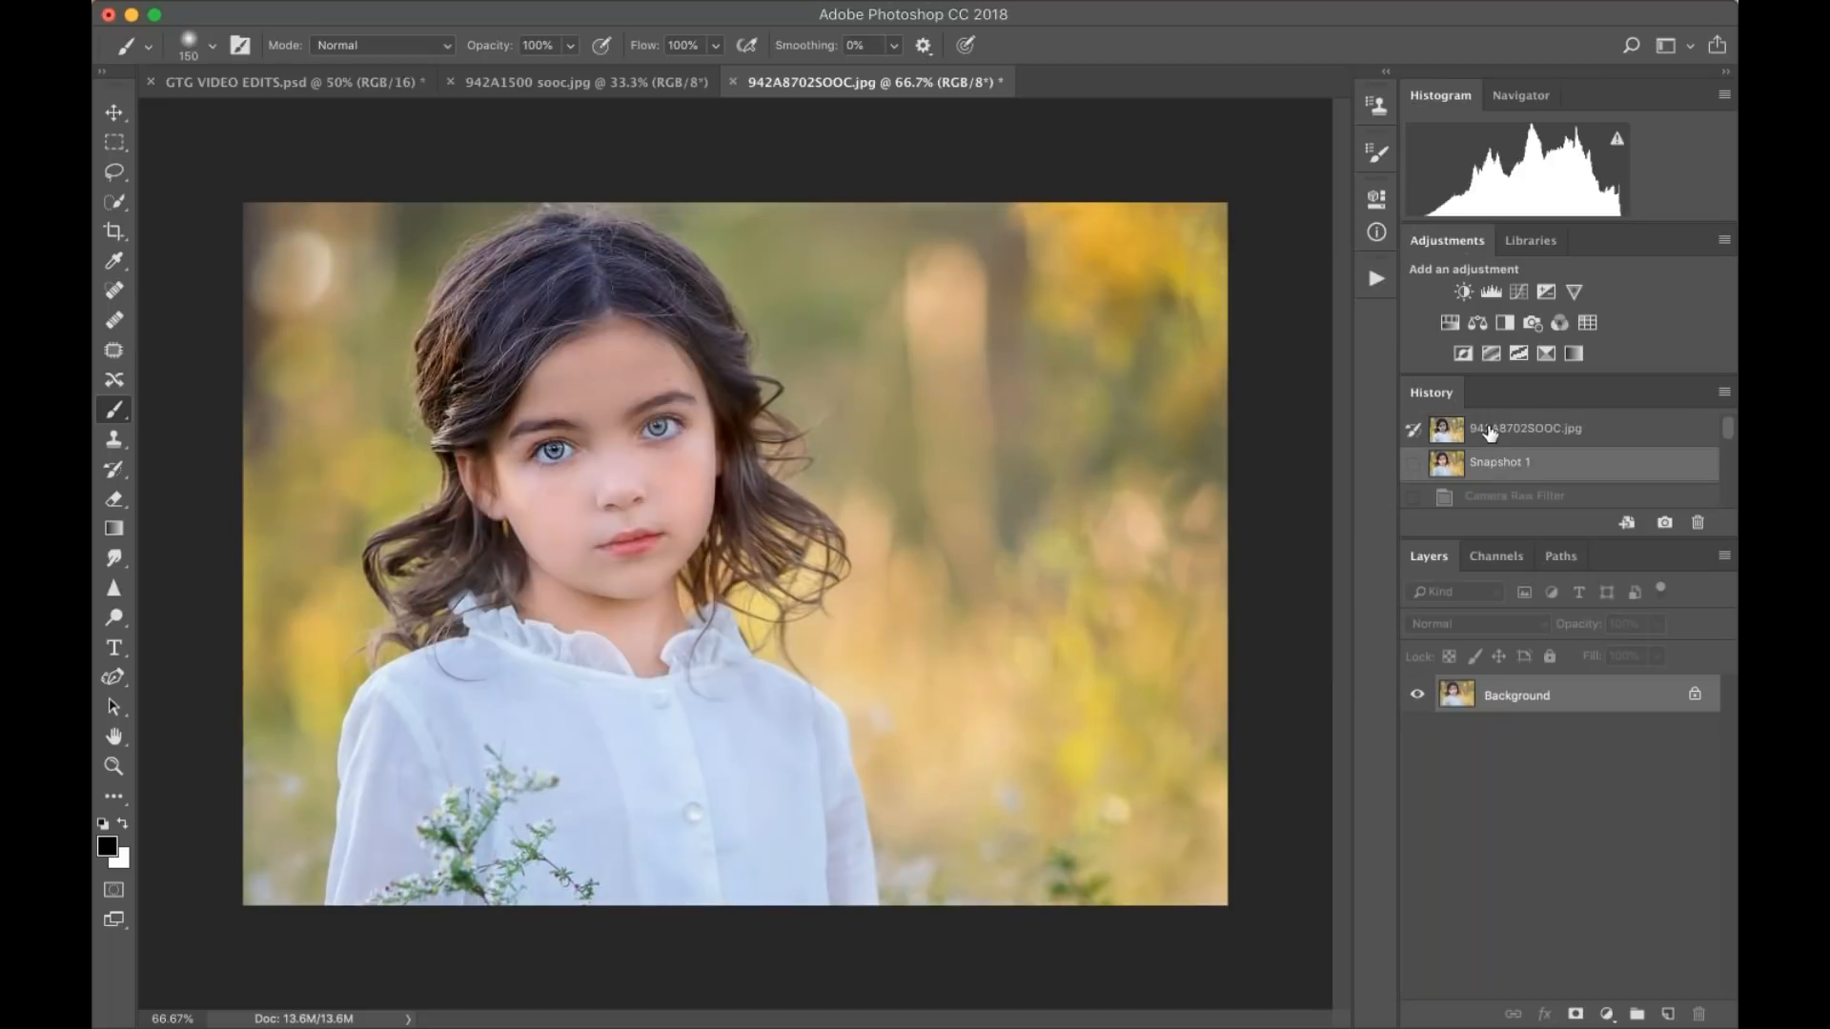
pyautogui.click(1487, 430)
pyautogui.click(1497, 465)
pyautogui.click(1377, 274)
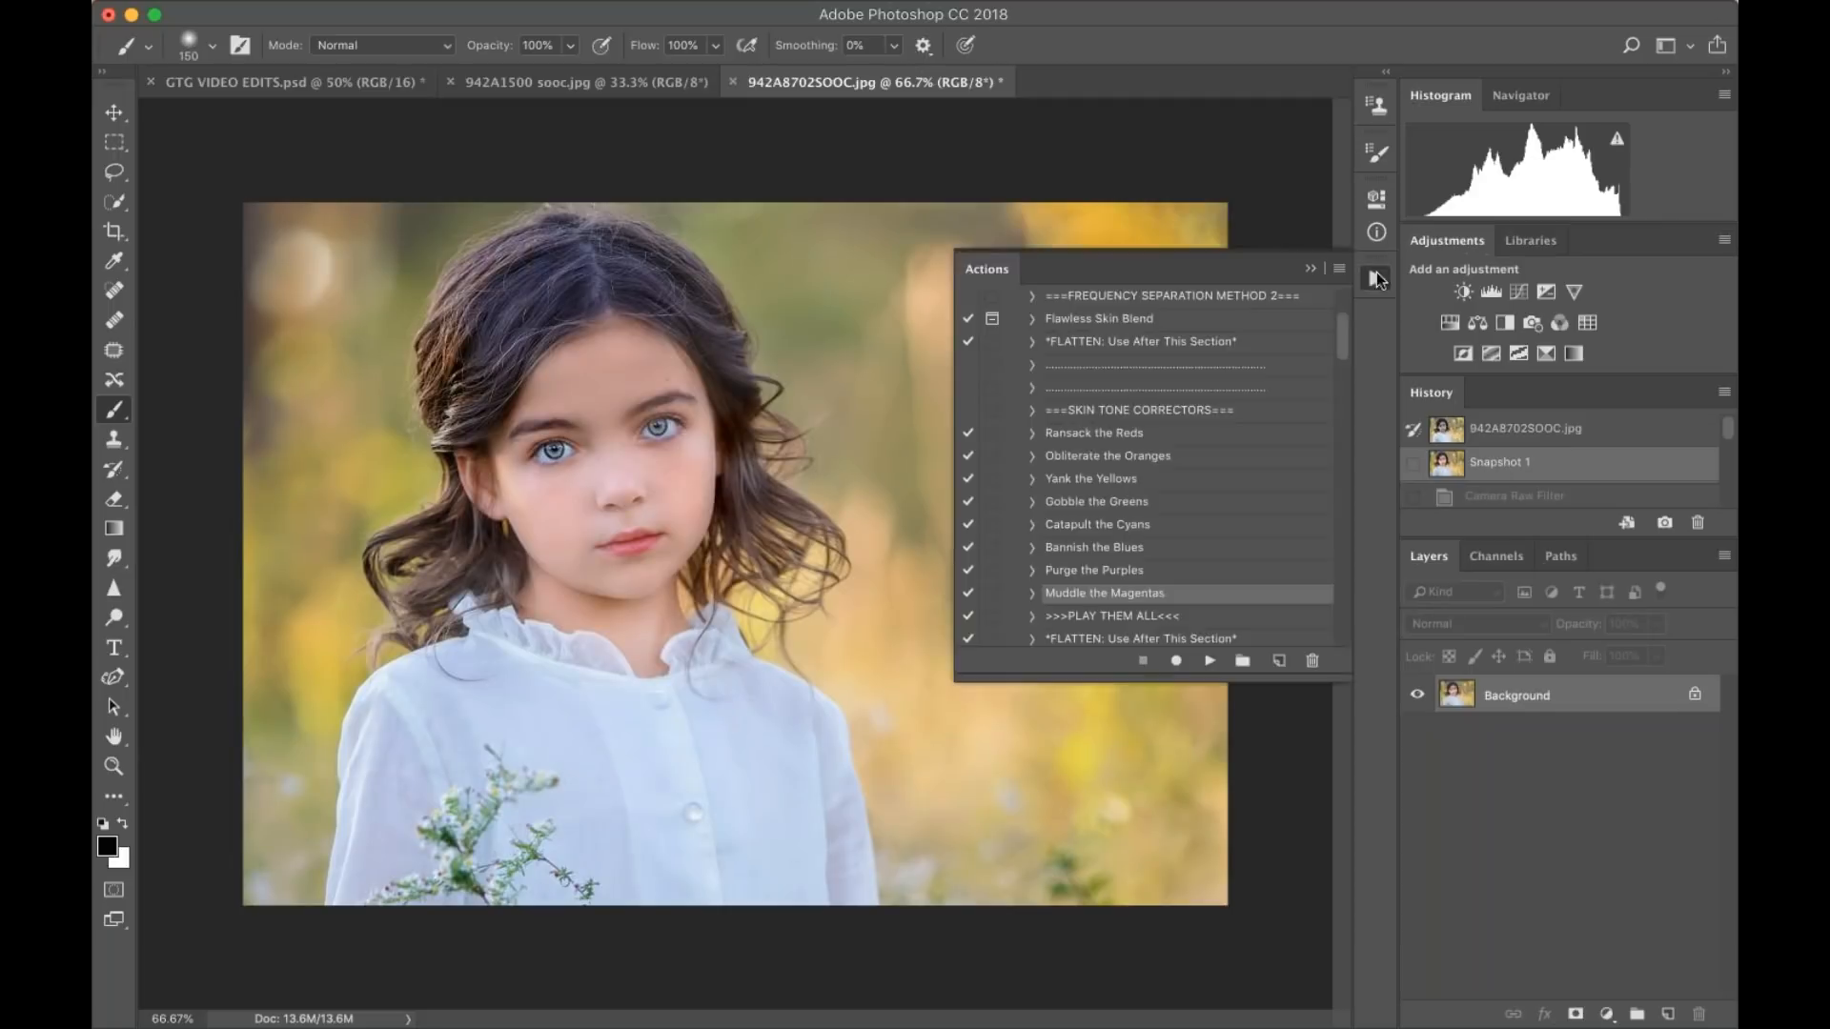
pyautogui.scroll(3, 1301, 353)
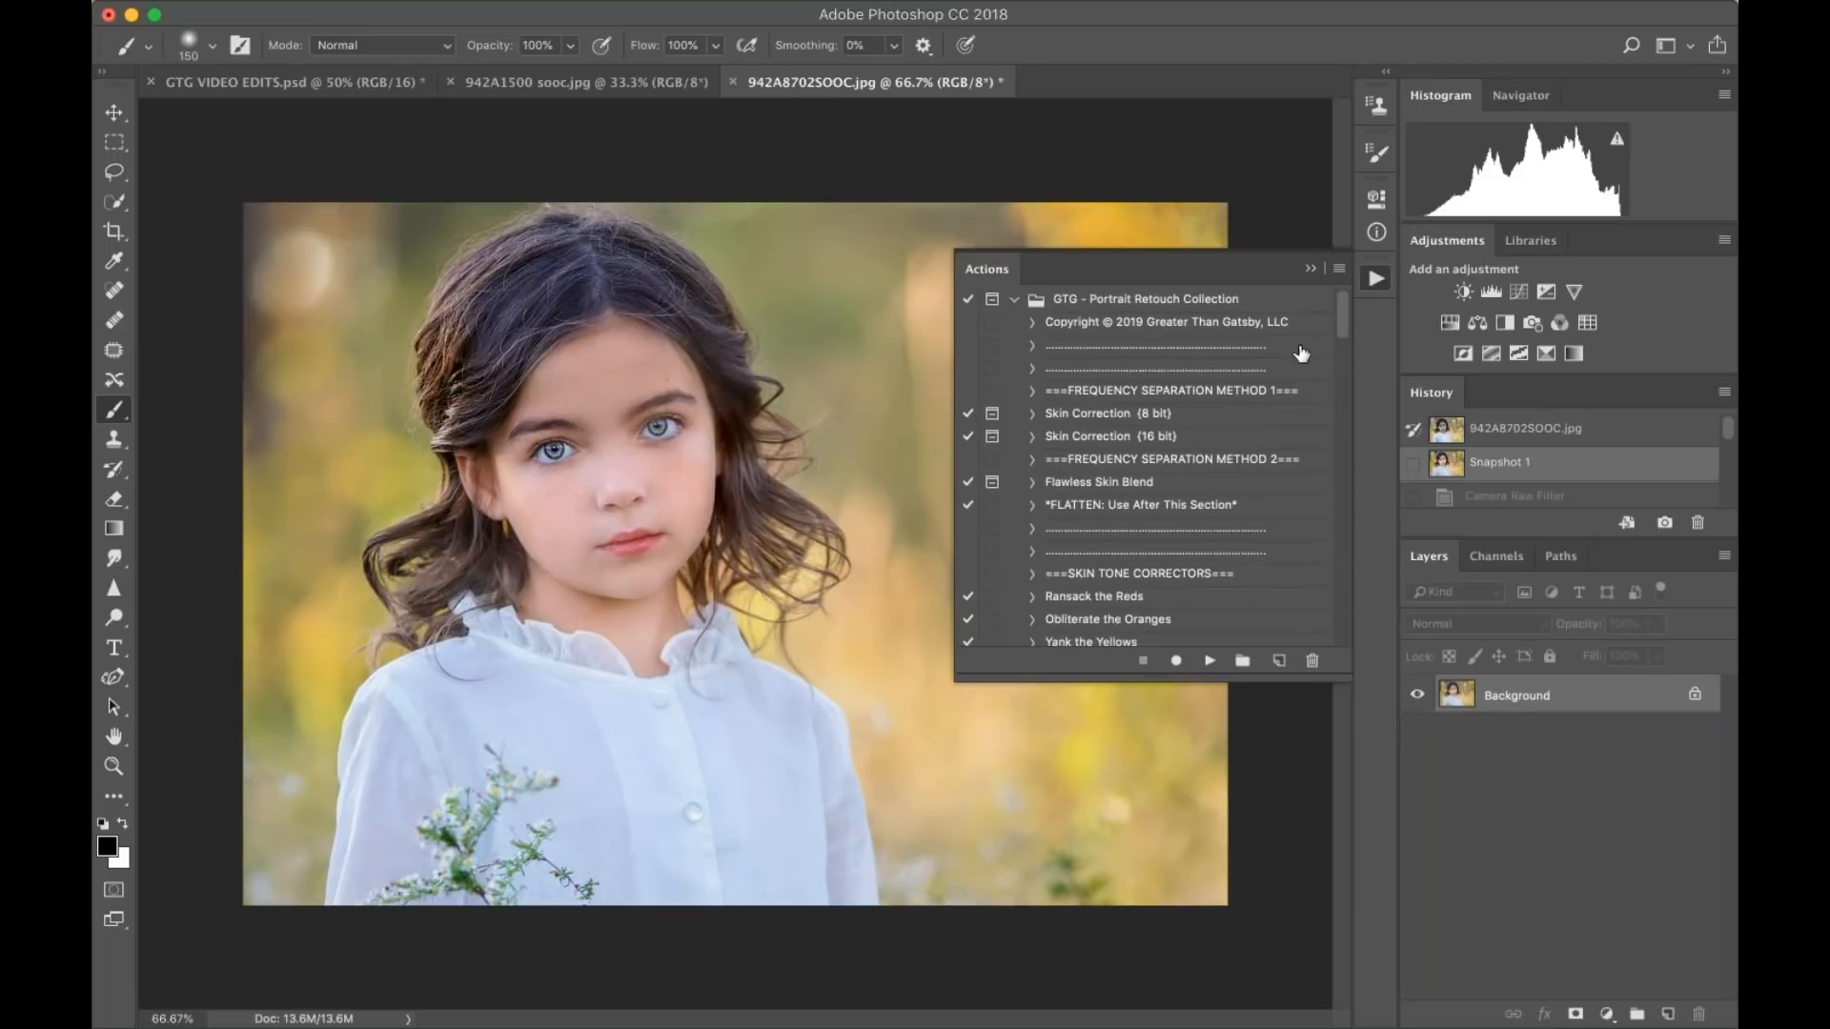